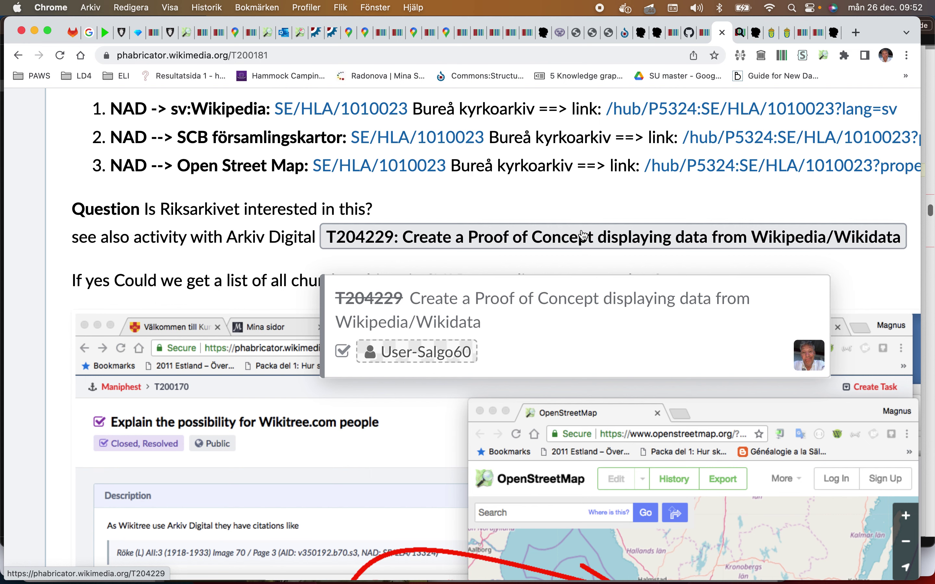
Step: Copy the address of the /hub/P5324:SE/HLA/1010023?lang=sv link from the NAD -> sv:Wikipedia line of the task description
scroll(583, 235, up, 3)
scroll(583, 235, right, 1)
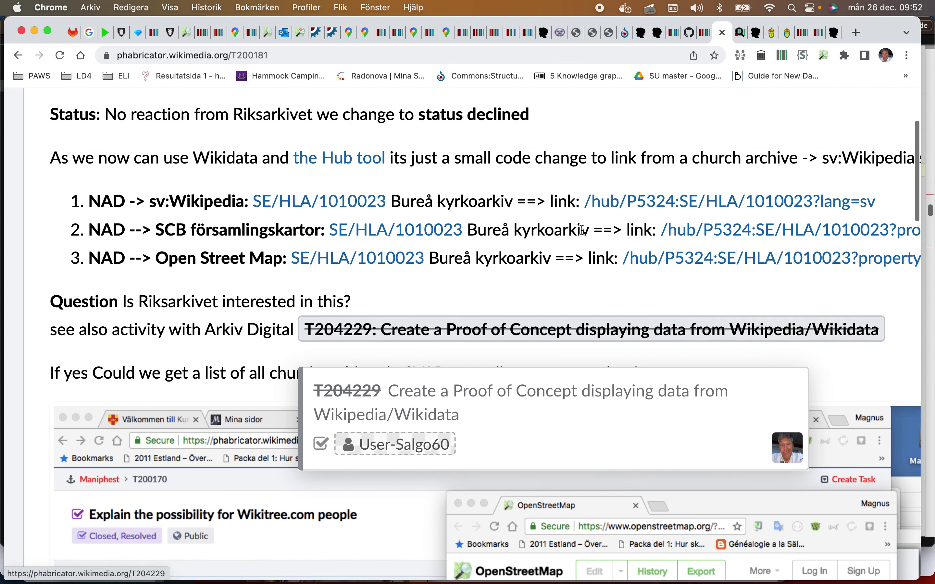
scroll(583, 235, up, 1)
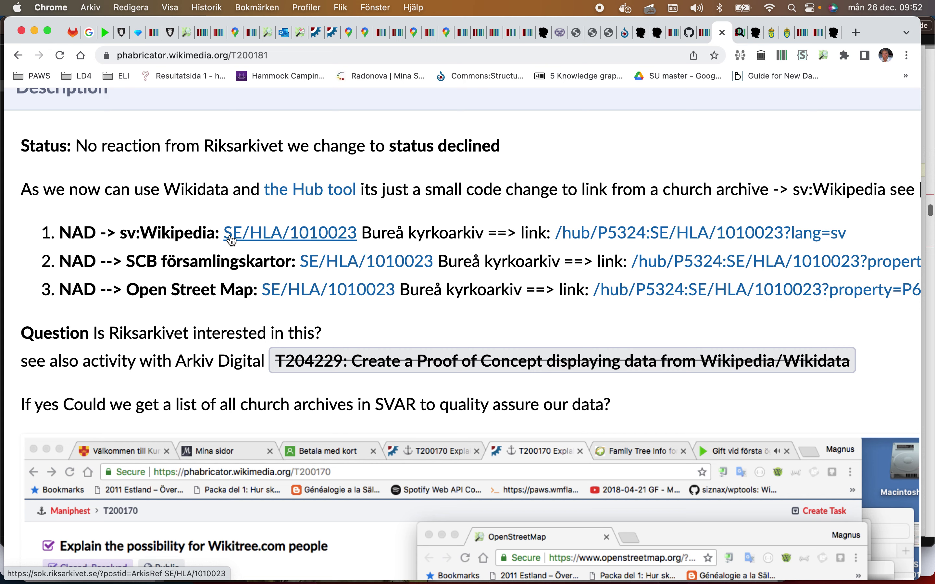
scroll(549, 245, right, 2)
right_click(574, 236)
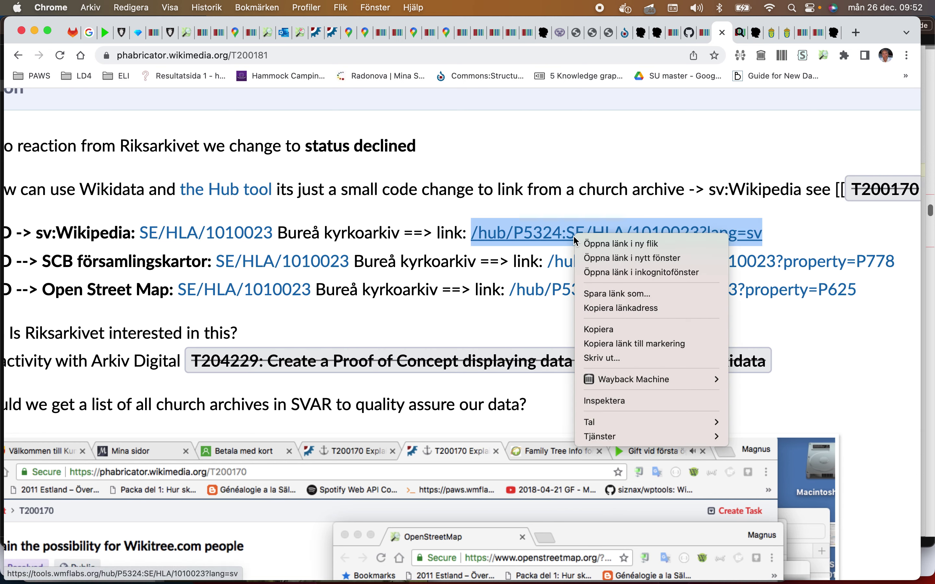
click(606, 308)
click(371, 54)
right_click(370, 52)
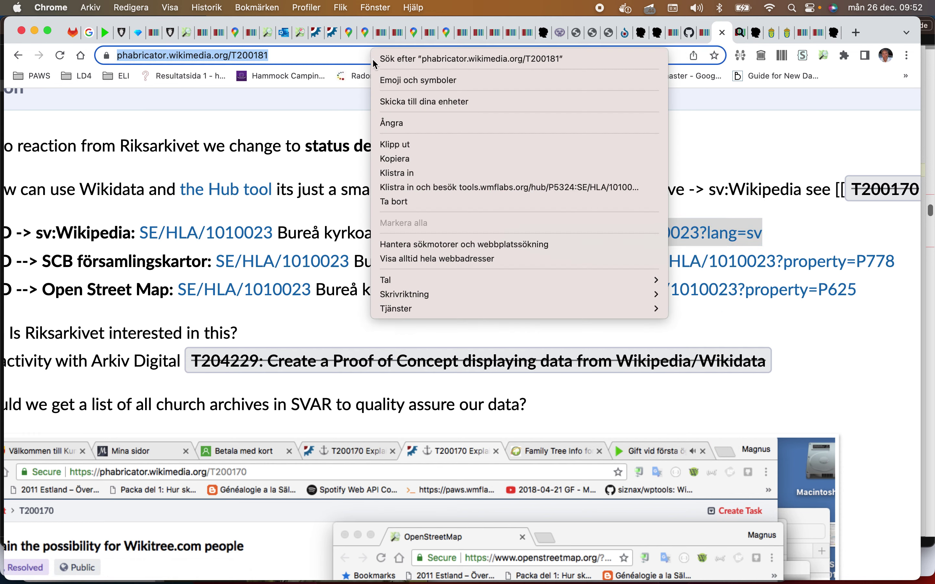
click(397, 172)
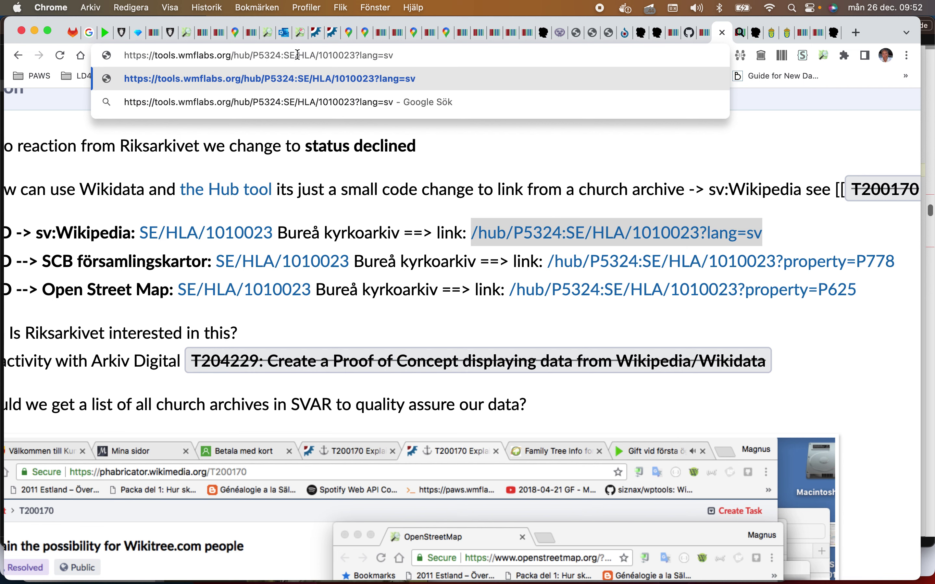
key(Return)
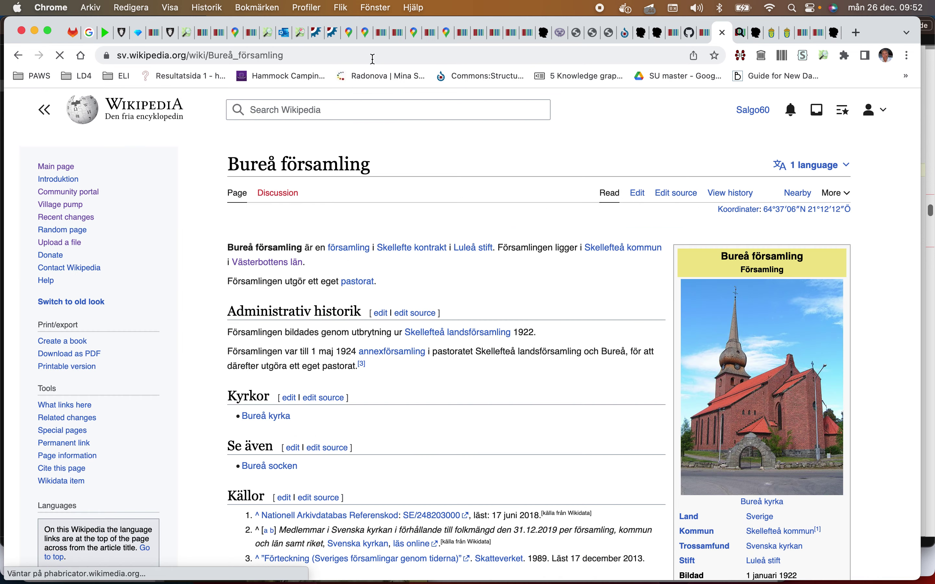
Step: Load the copied hub address with its language parameter changed to lang=en, and skim the resulting page down to its Wikipedia links
click(372, 58)
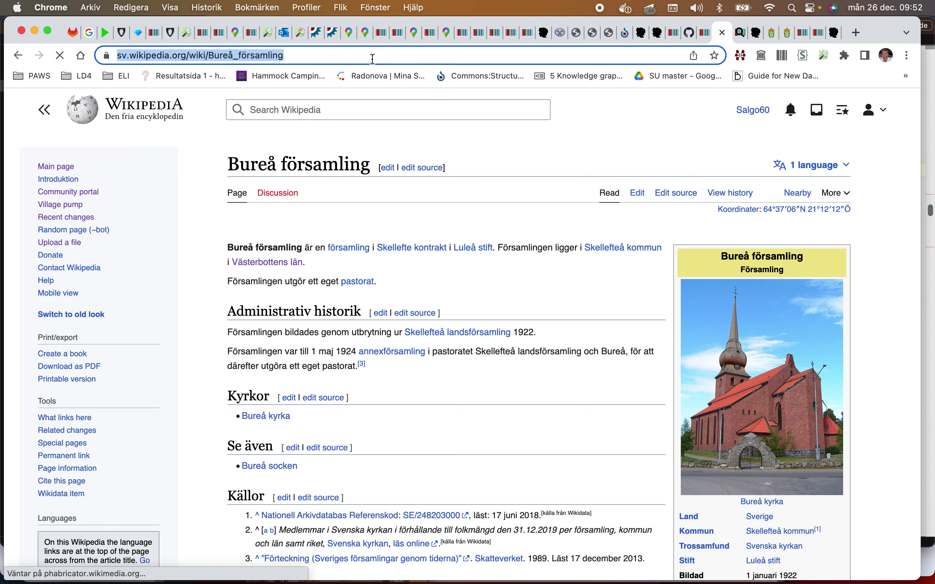
right_click(372, 59)
click(404, 183)
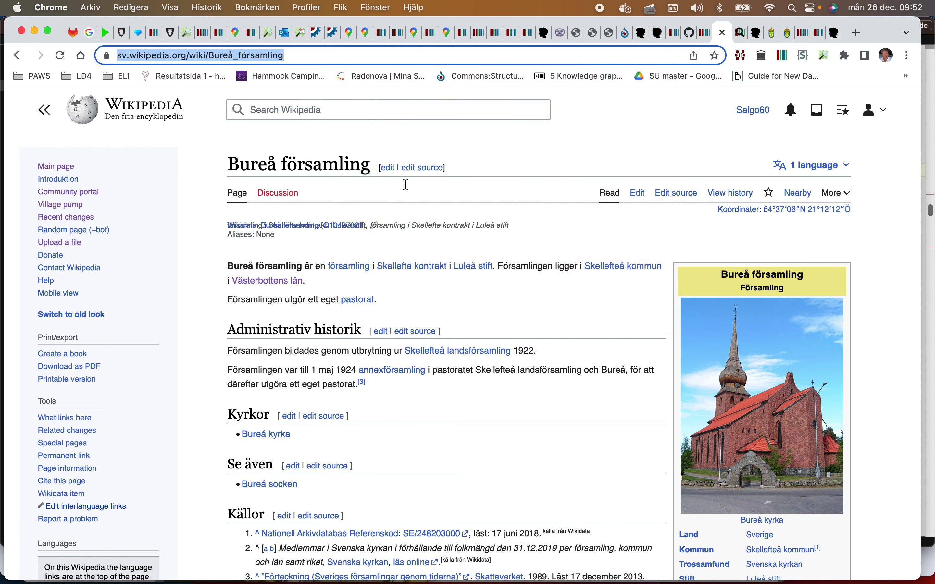
key(super+v)
key(BackSpace)
key(BackSpace)
text(en)
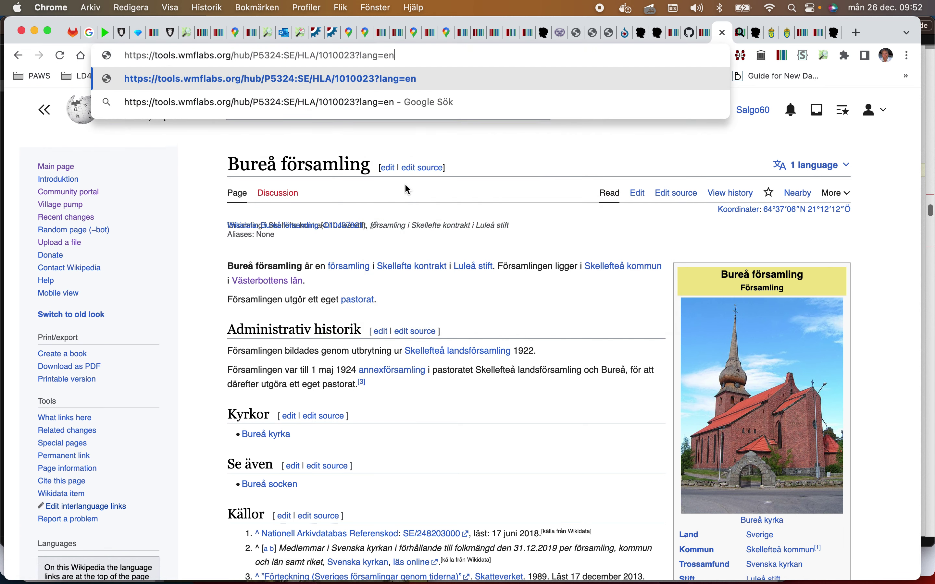
key(Return)
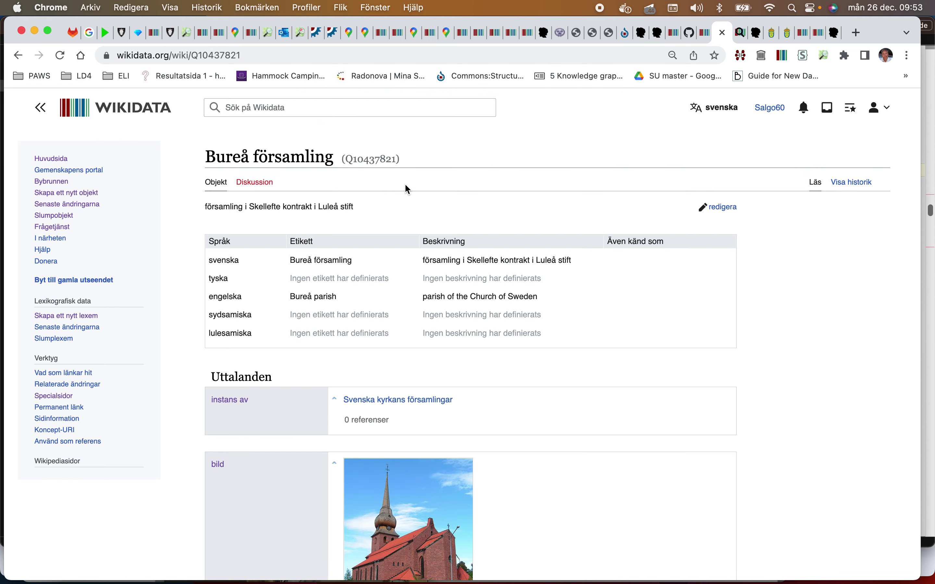
scroll(406, 185, down, 20)
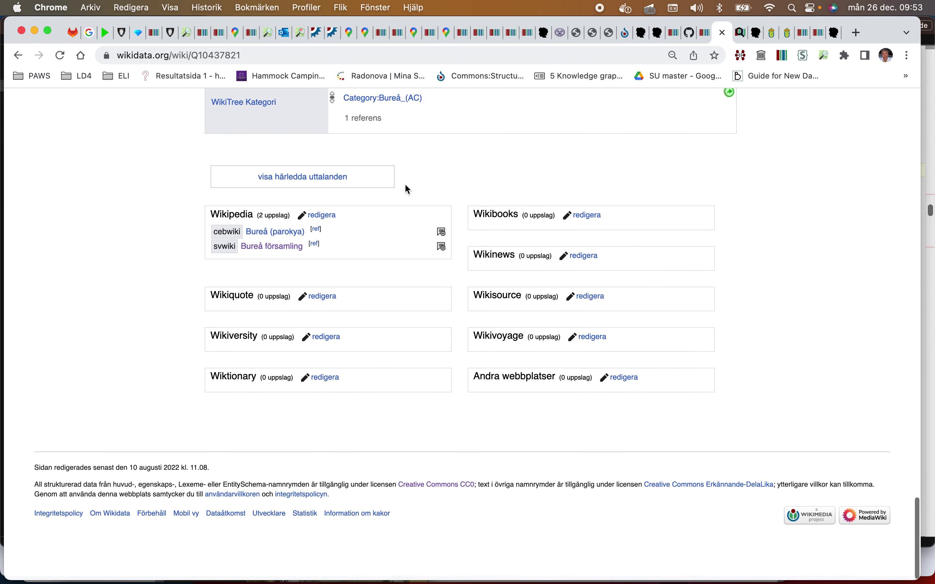
scroll(405, 185, up, 20)
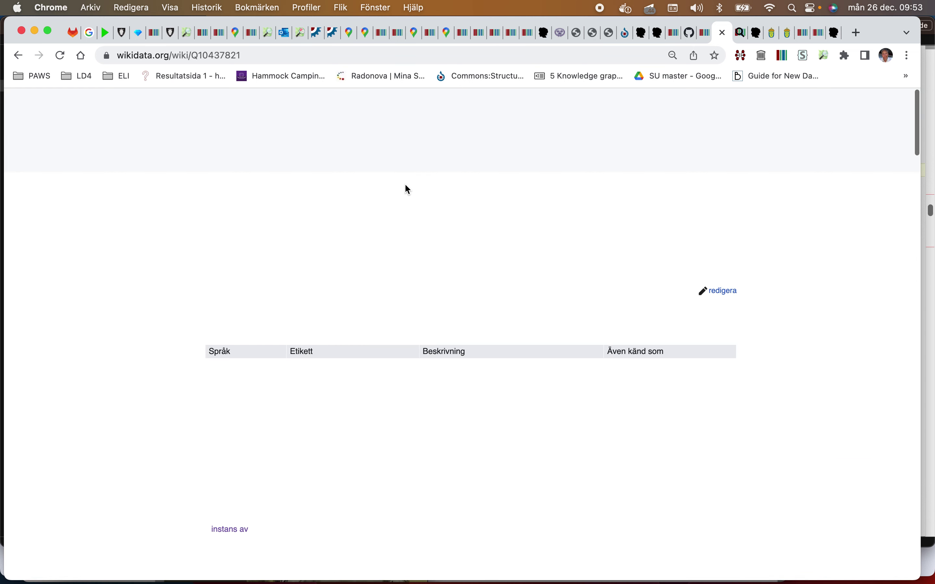
Step: Load the copied hub address with its language parameter replaced by format=json
click(319, 57)
right_click(318, 58)
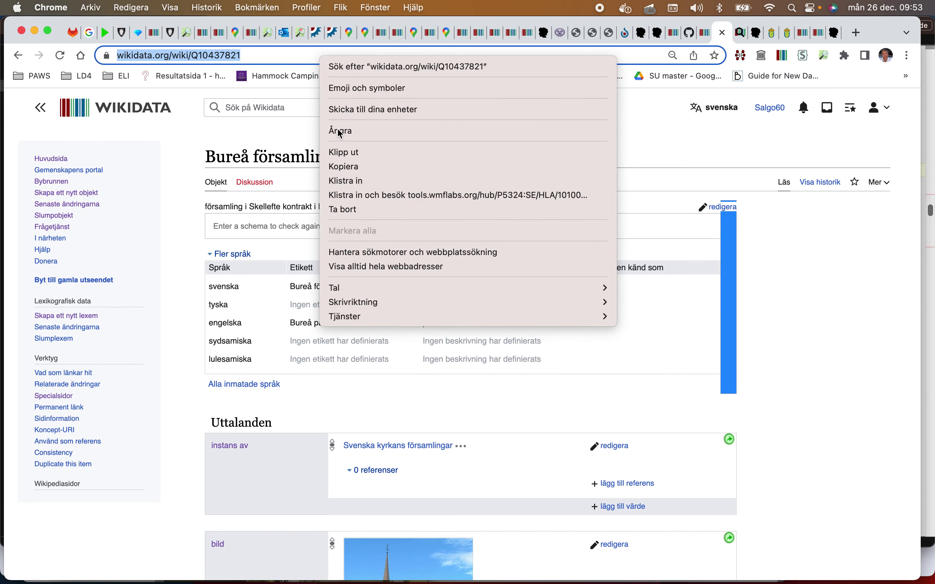
click(346, 180)
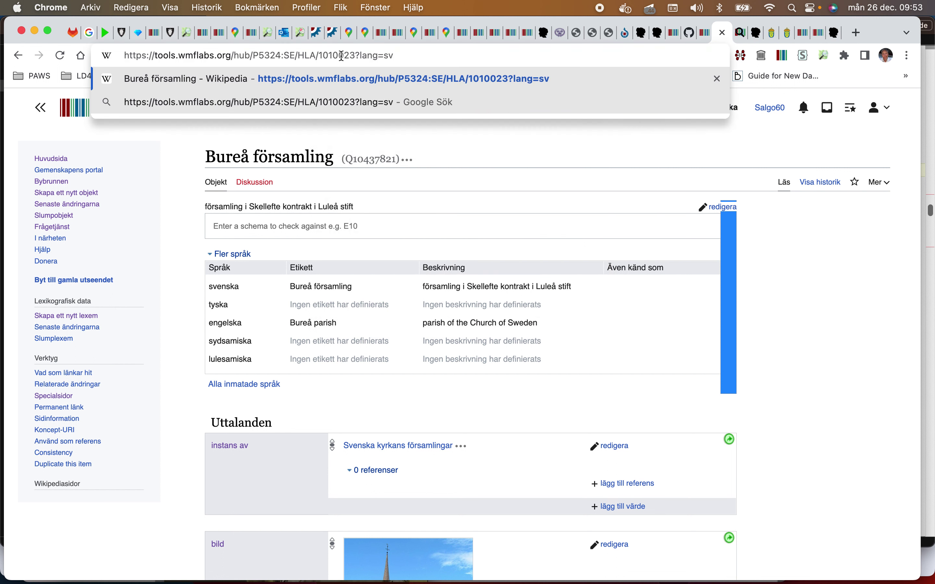
drag(364, 55, 417, 56)
key(BackSpace)
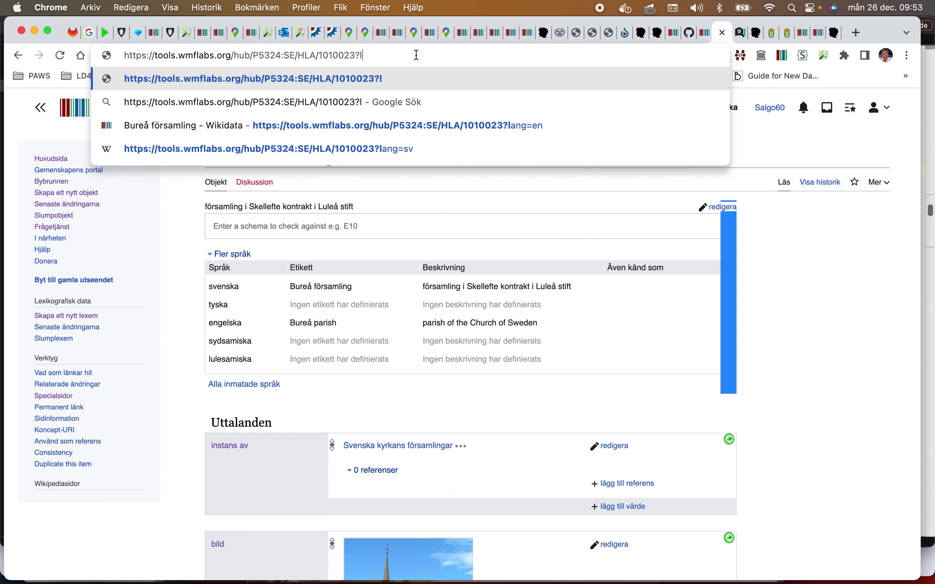
key(BackSpace)
text(forma)
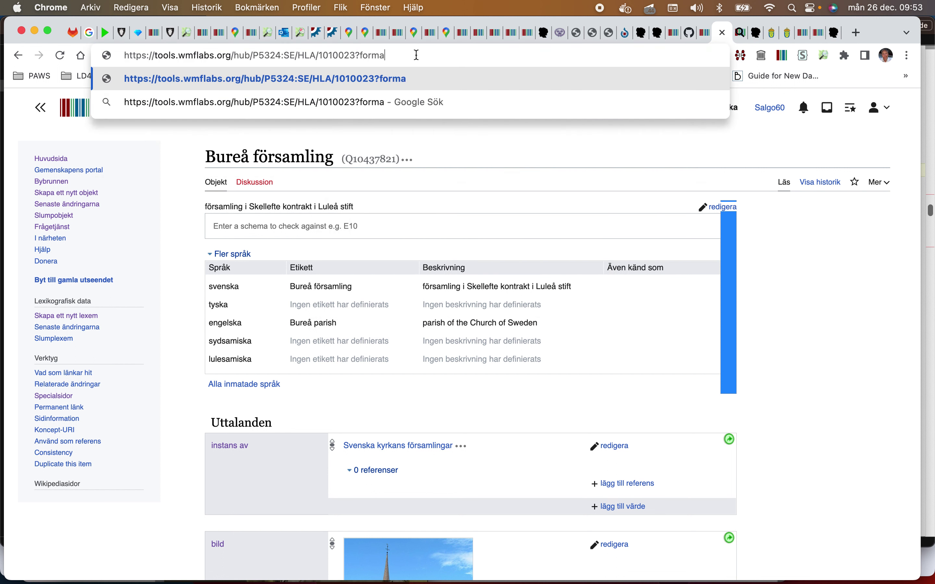
text(t=json)
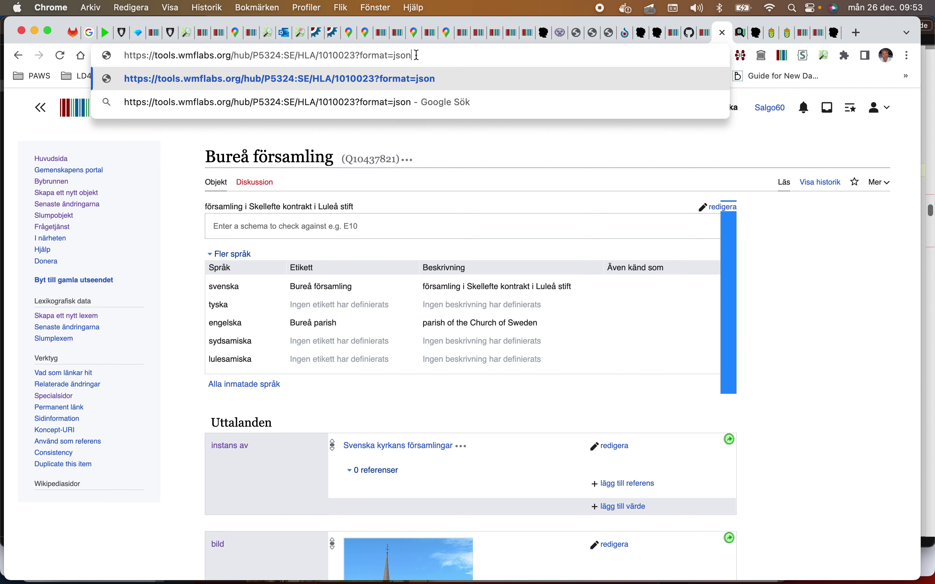
key(Return)
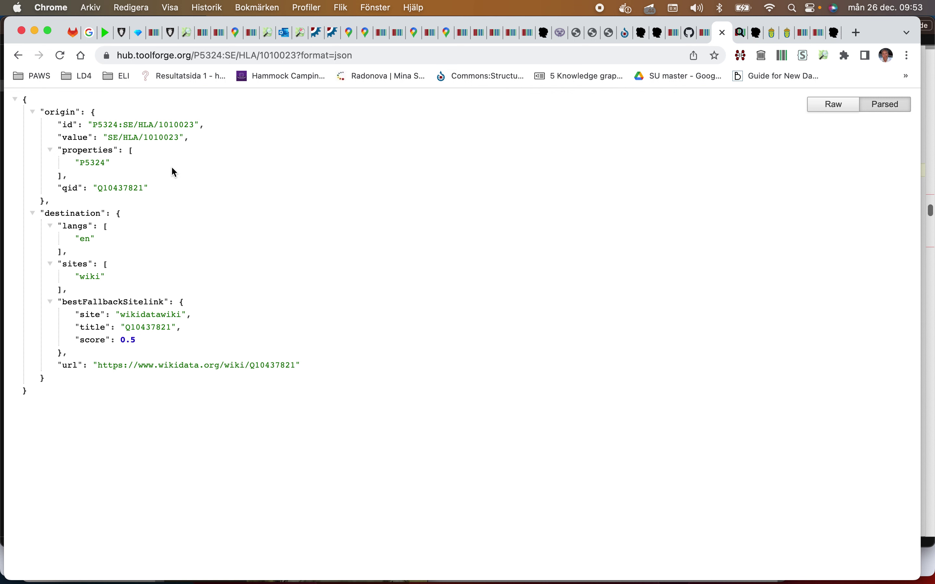
Step: Go back through the visited pages to Phabricator task T200181
click(17, 56)
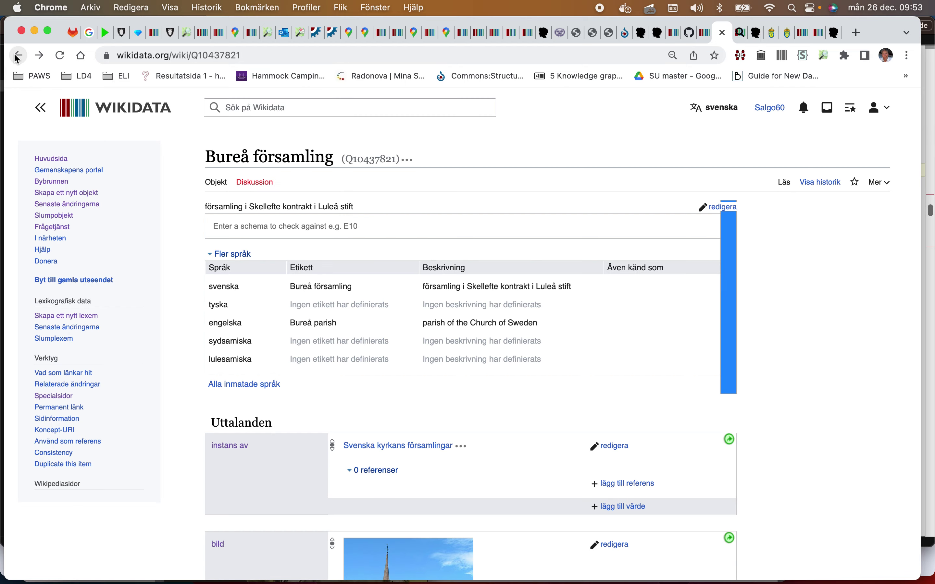
click(16, 57)
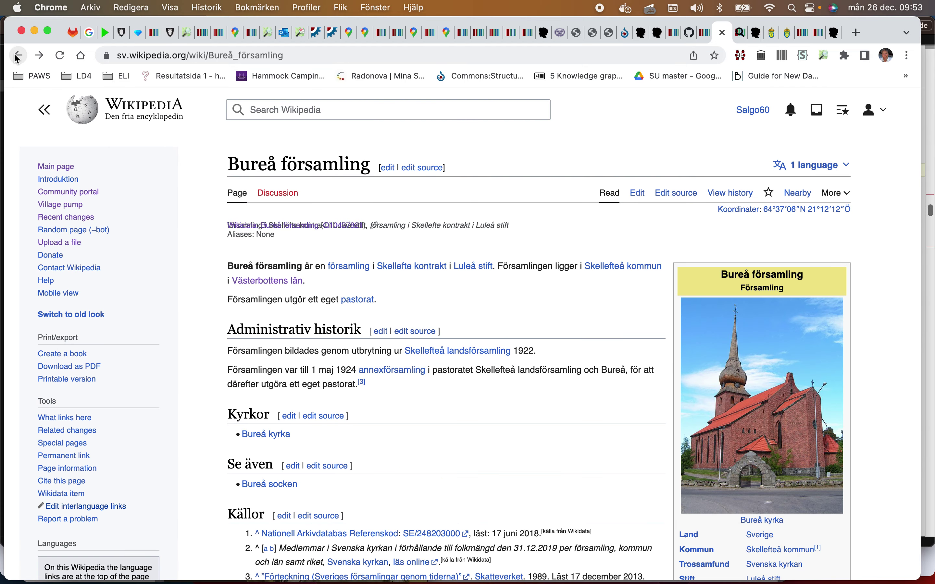
click(16, 57)
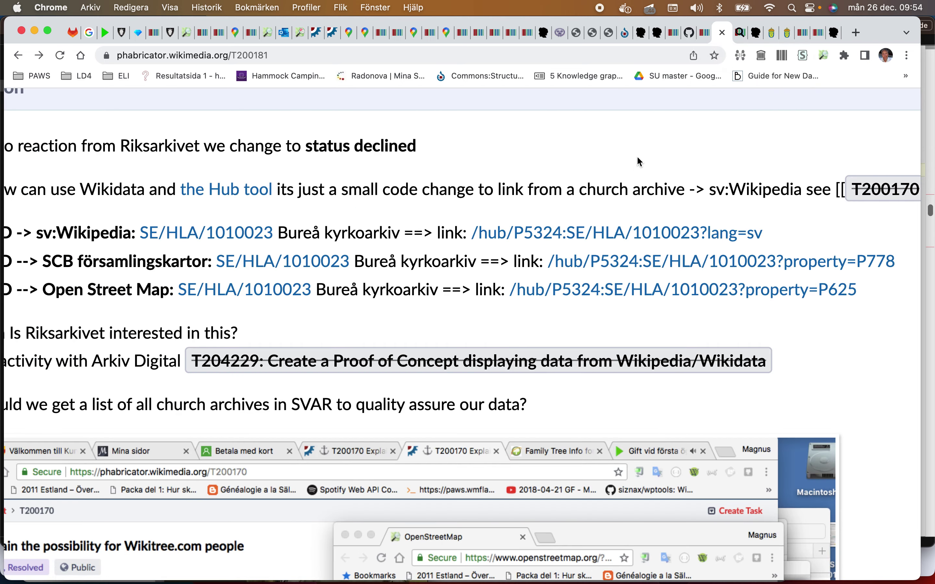
Step: Look through the T200181 description, its map illustrations and the dependency tasks down to the related objects
scroll(637, 158, left, 3)
scroll(637, 166, down, 5)
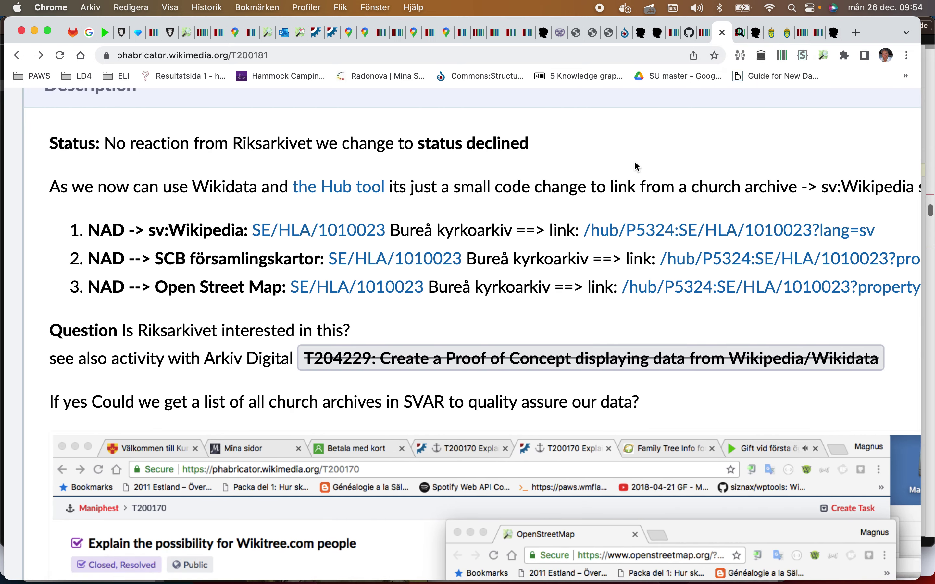
scroll(636, 166, down, 15)
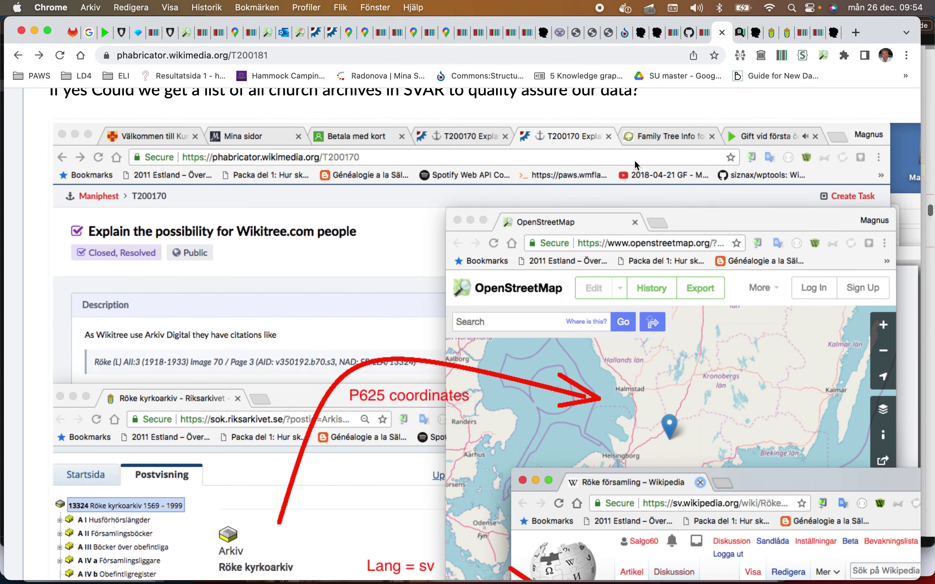
scroll(636, 166, down, 18)
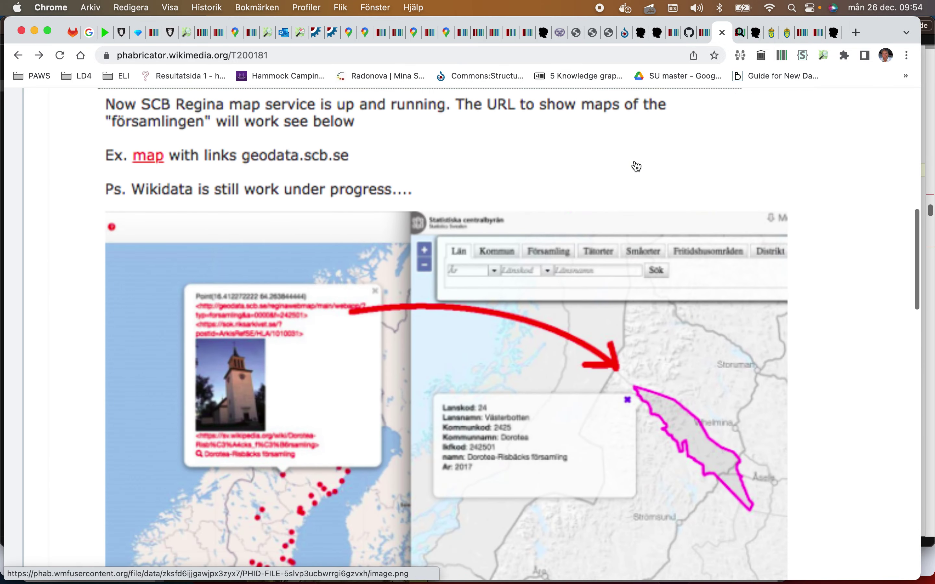
scroll(637, 166, down, 2)
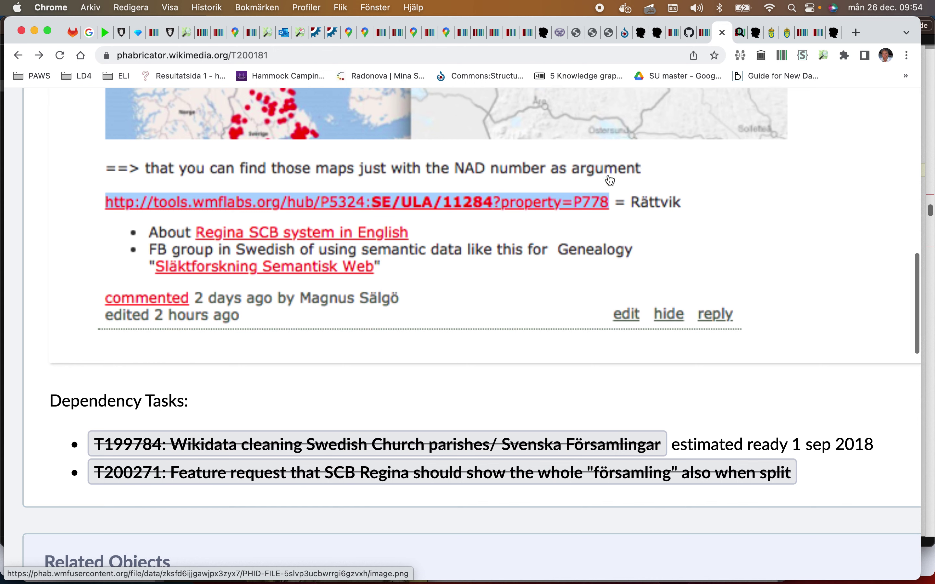
scroll(371, 245, down, 8)
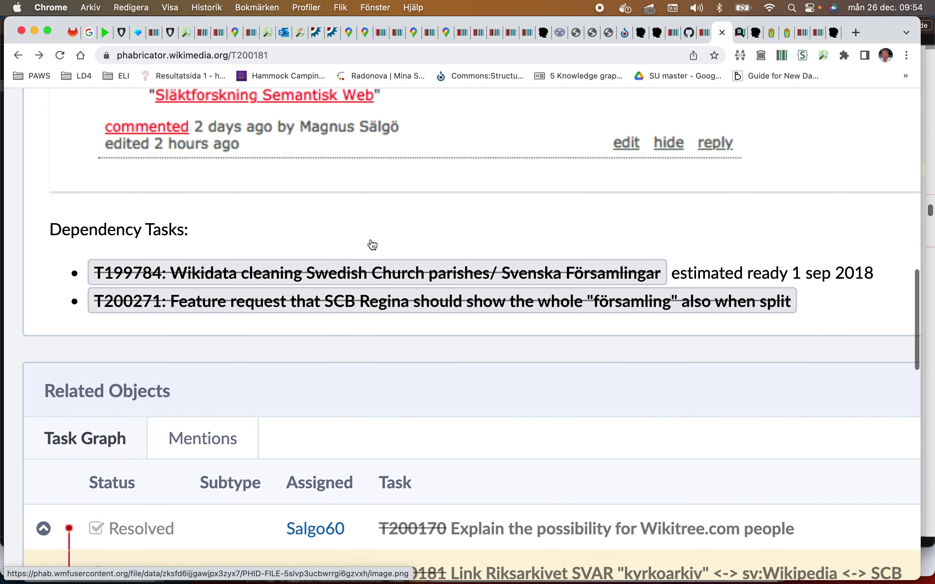
mouse_move(378, 258)
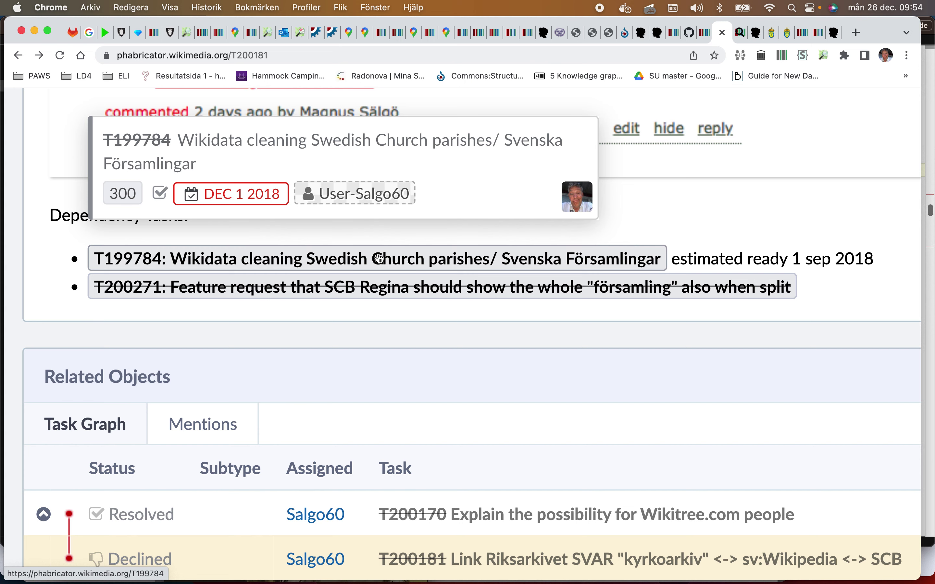
scroll(379, 258, down, 5)
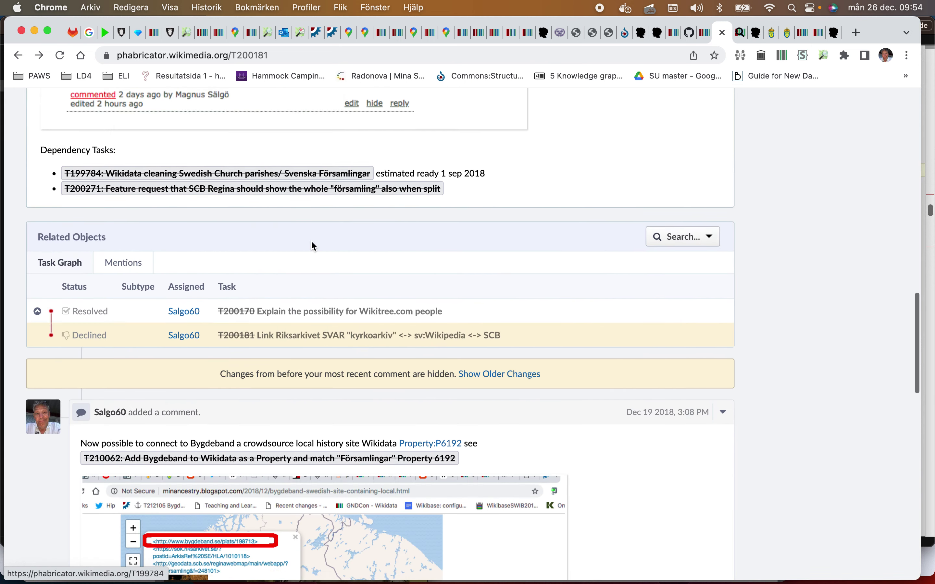
Step: Show the mentions among the related objects and examine the tasks listed under Mentioned In and Mentioned Here
click(132, 271)
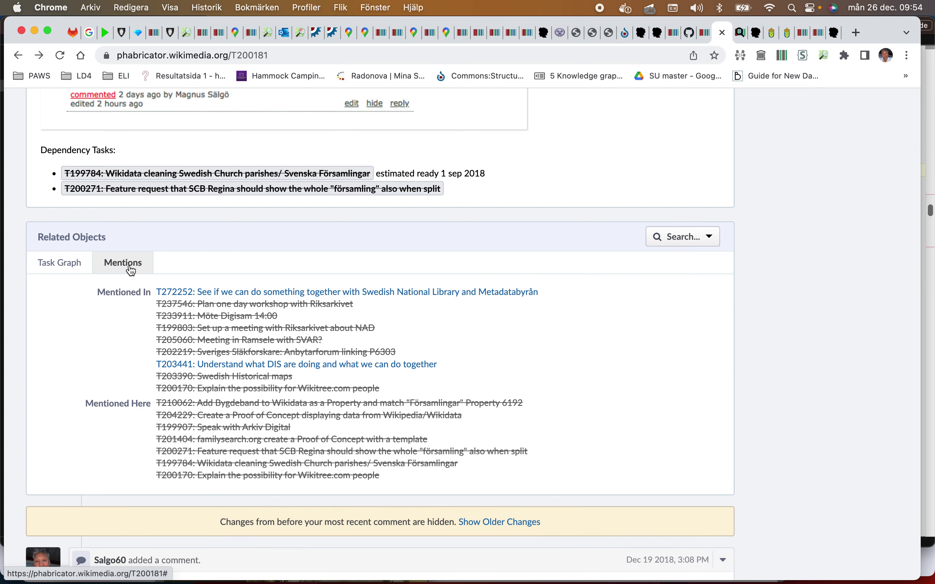
scroll(132, 271, up, 5)
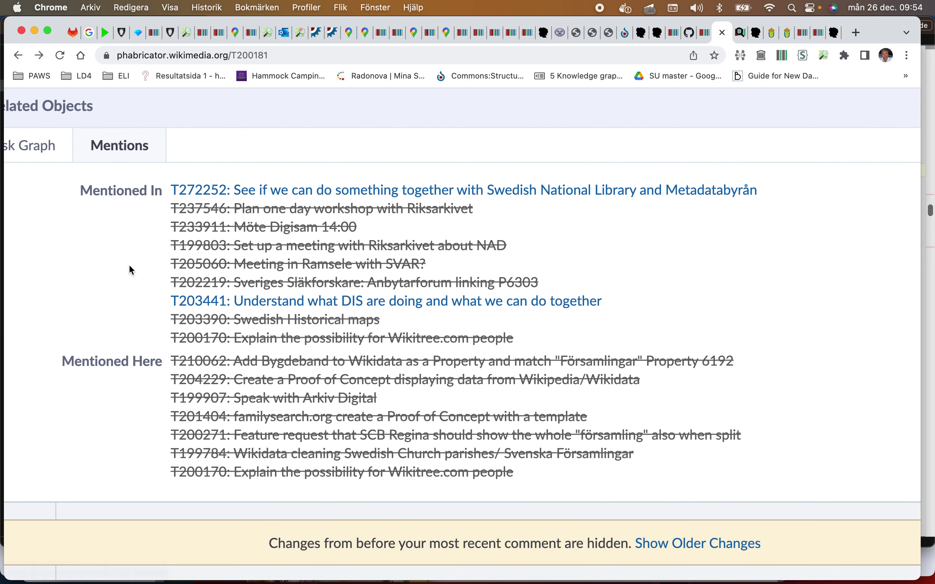
mouse_move(257, 305)
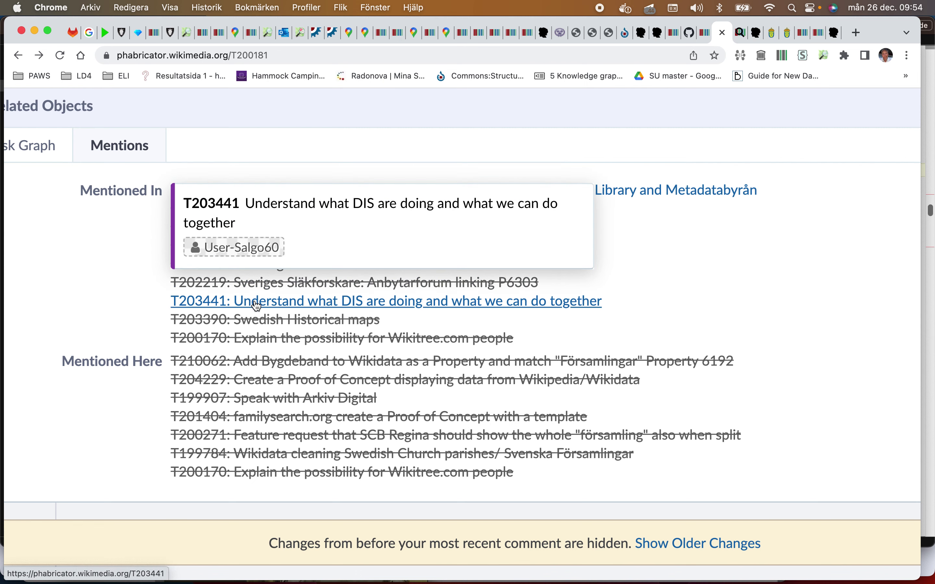
scroll(257, 305, down, 3)
mouse_move(293, 259)
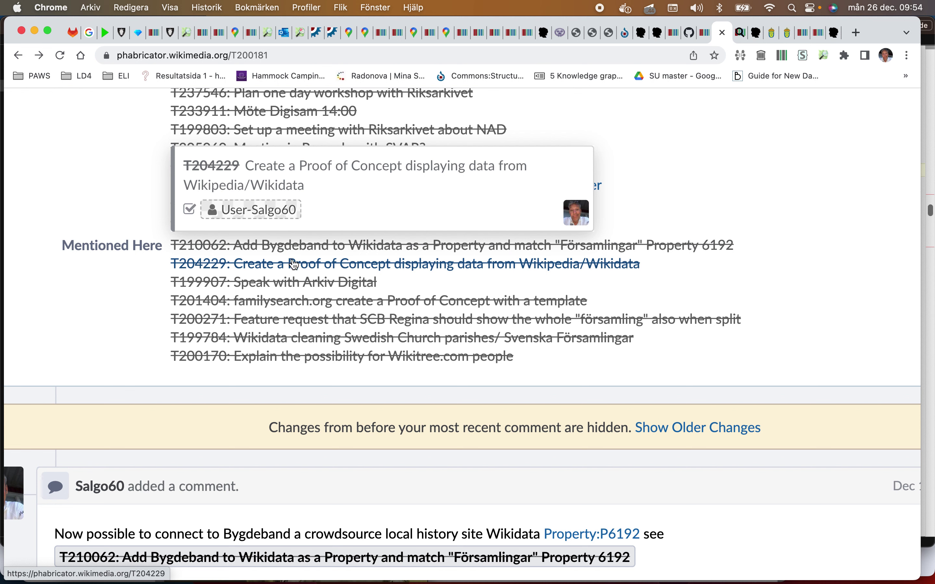
Step: Open the mentioned task T201404 about the familysearch.org proof of concept and skim it to the POC created section
click(295, 305)
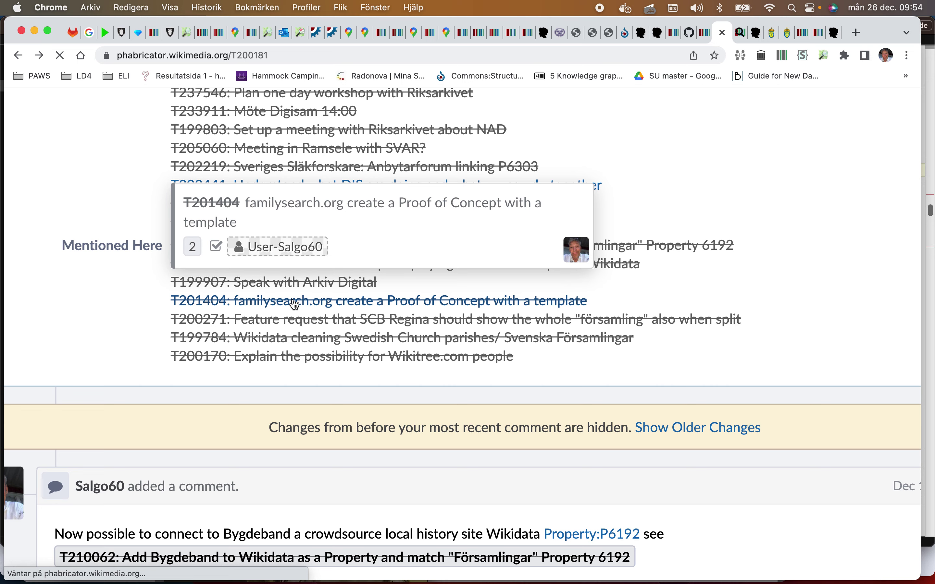
scroll(294, 305, down, 15)
scroll(295, 304, up, 15)
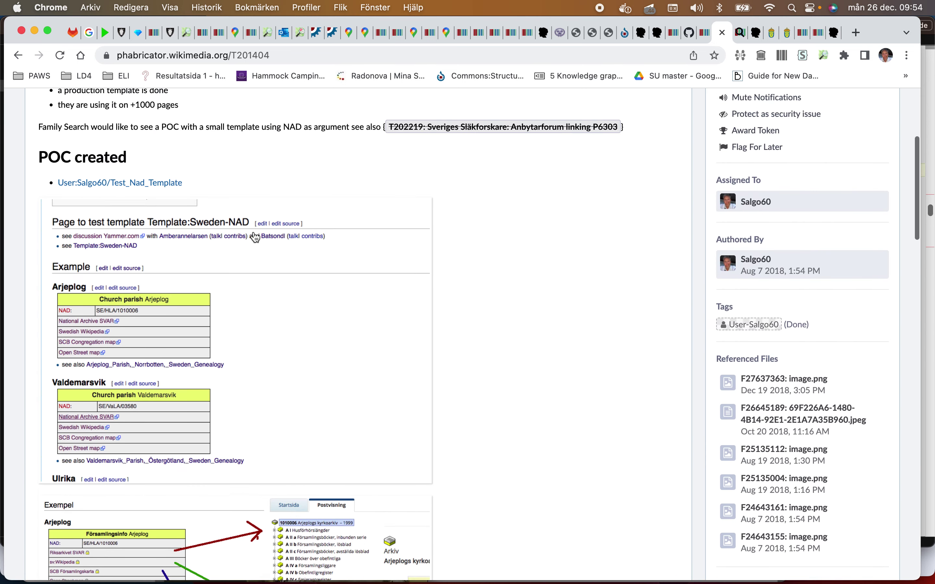
Step: Open the Test_Nad_Template page linked under POC created in a new tab and view its Example section
right_click(154, 182)
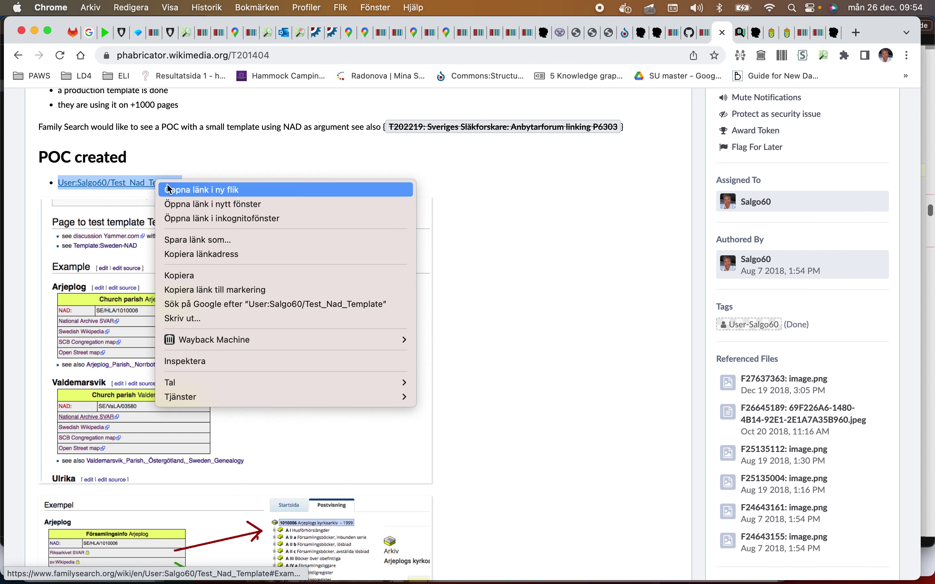
click(201, 189)
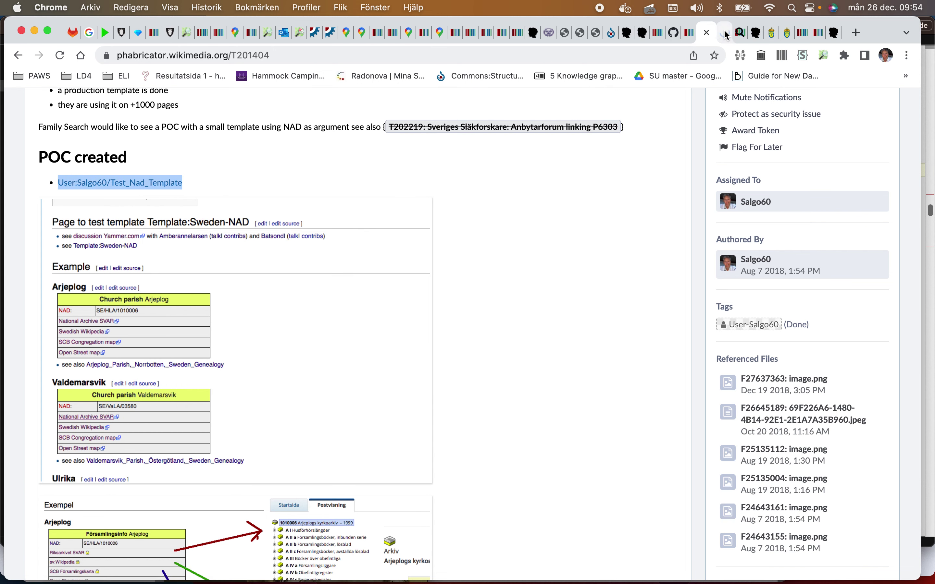
click(722, 33)
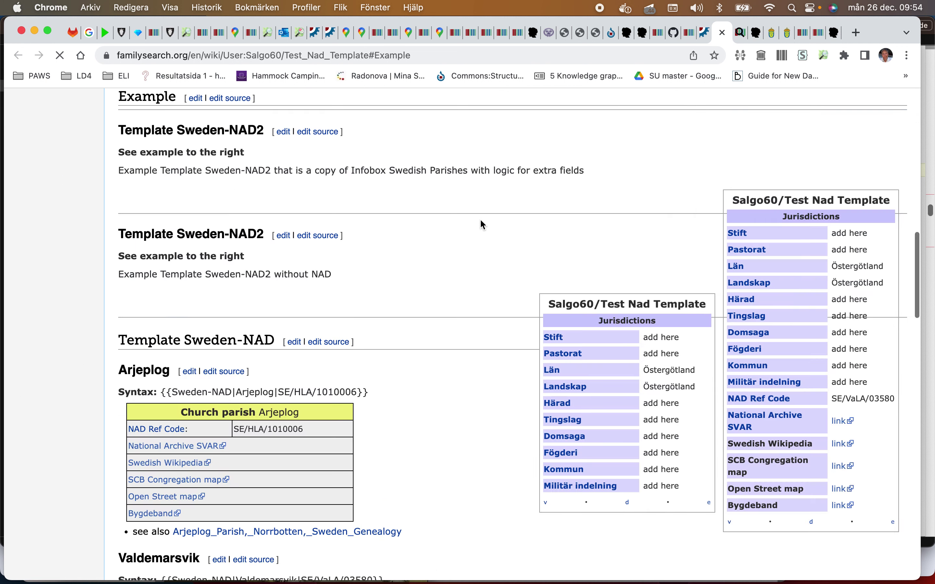
scroll(270, 132, up, 3)
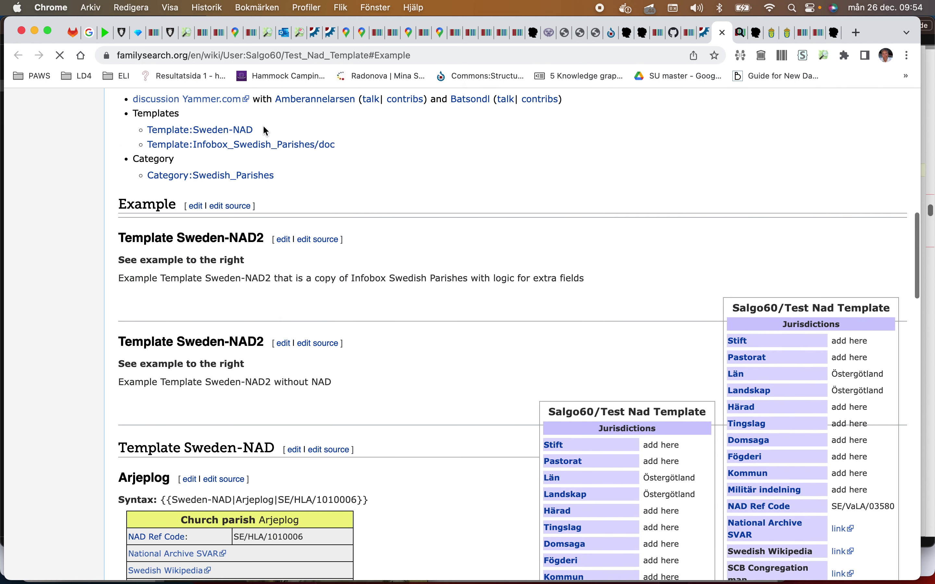
Step: Examine the source of the Example section with its Sweden-NAD2 template parameters, and return to the test page
click(237, 209)
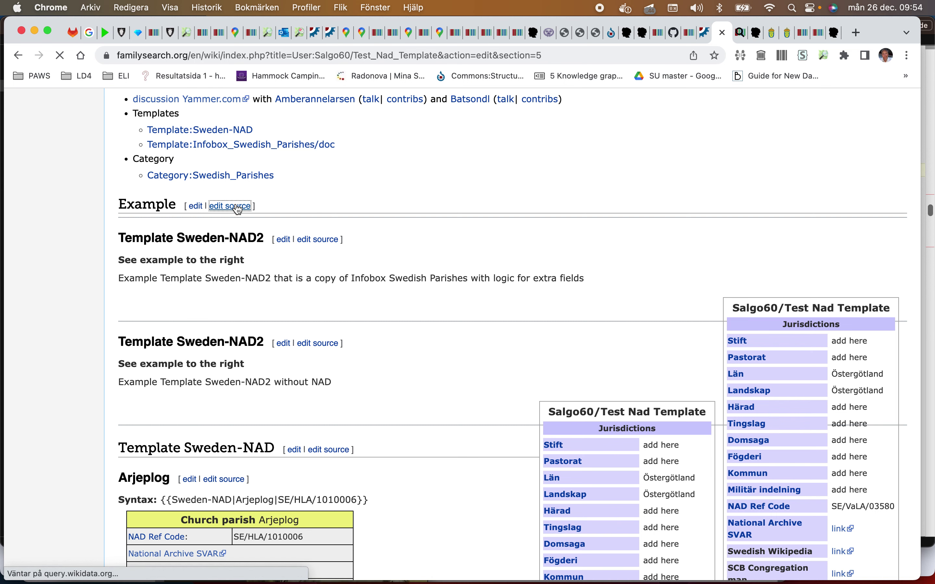
scroll(238, 209, down, 5)
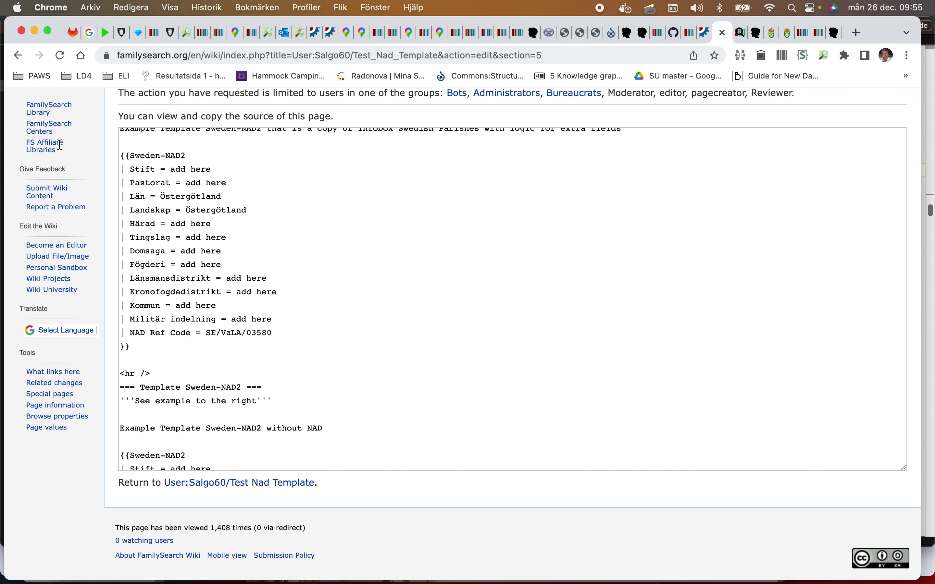
click(21, 57)
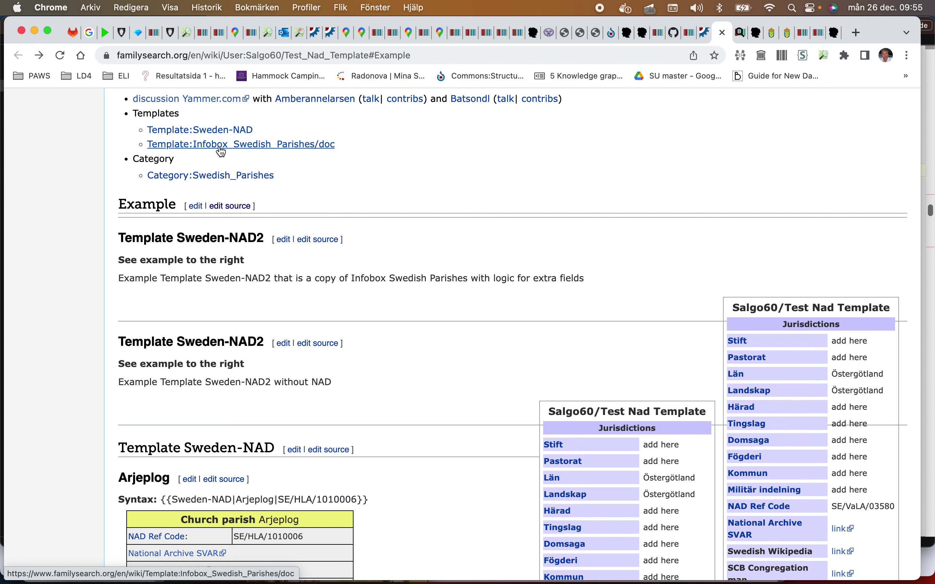
Step: Open Template:Sweden-NAD and highlight the table rows with the tools.wmflabs.org/hub links in its source
click(219, 131)
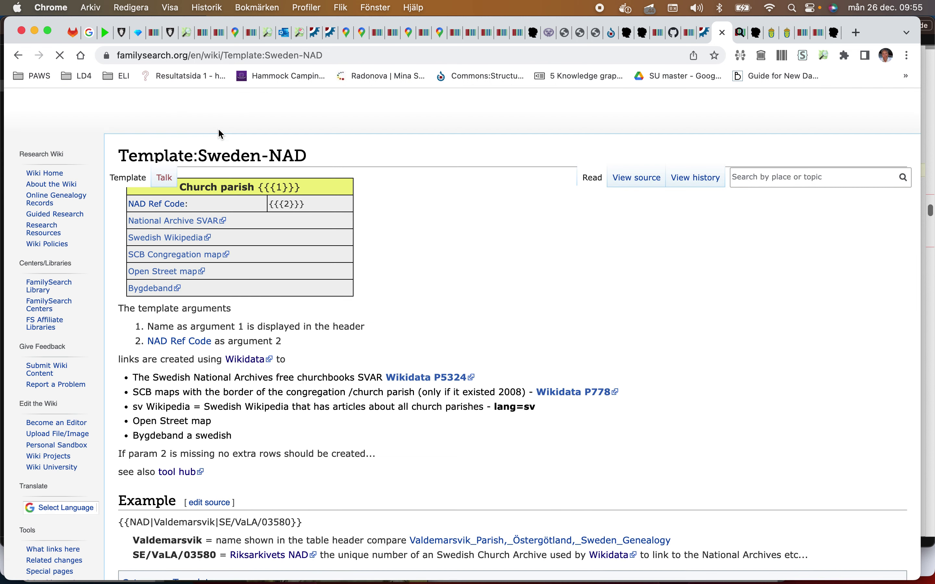
scroll(219, 133, down, 5)
scroll(219, 133, up, 5)
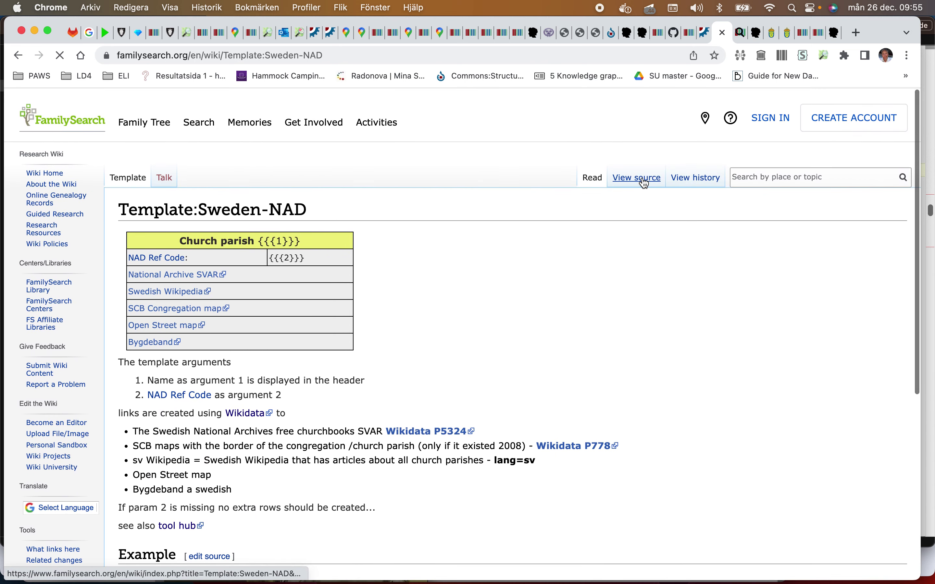
click(653, 178)
scroll(130, 180, down, 3)
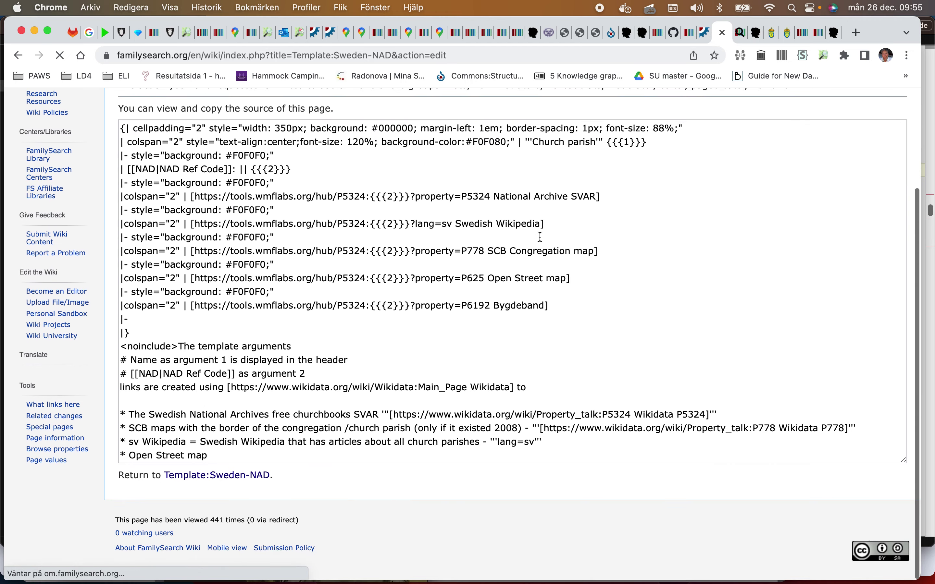
drag(121, 190, 152, 327)
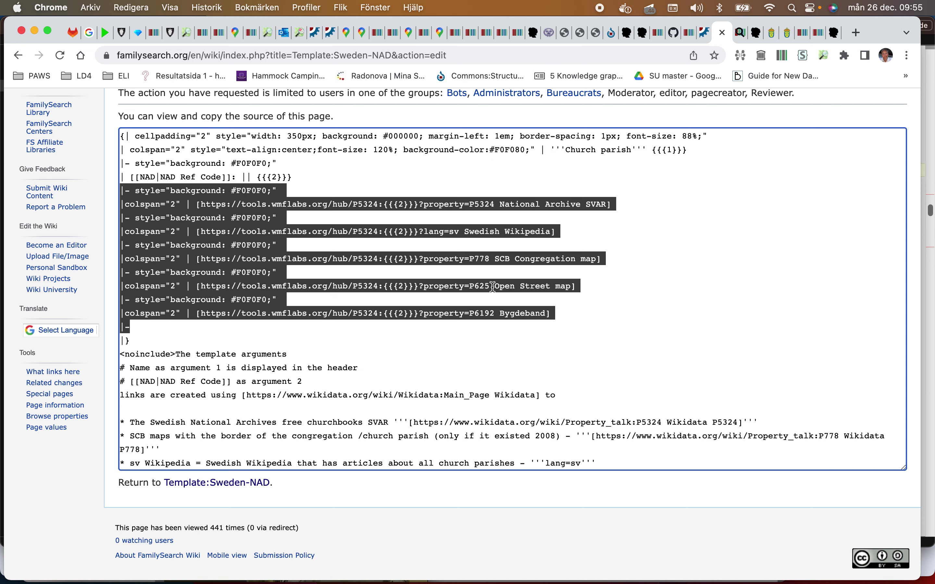
Step: Return to the template page, open its Valdemarsvik parish example and examine the NAD-based links in the infobox
click(18, 56)
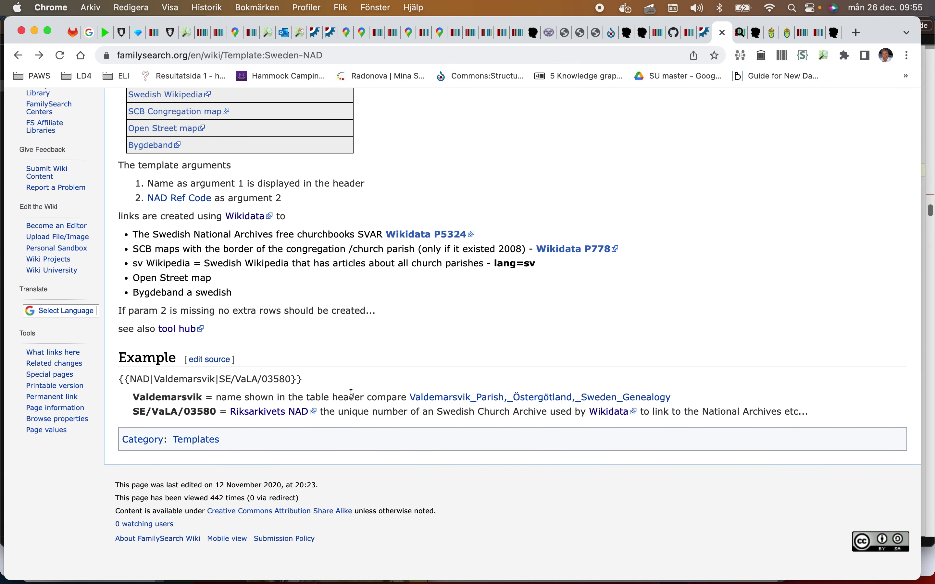
click(455, 398)
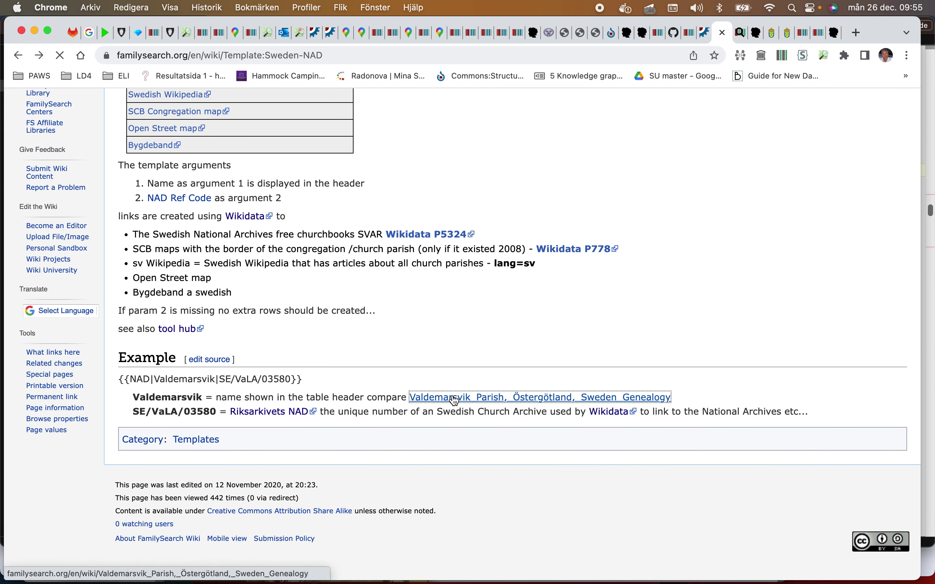
scroll(455, 400, down, 10)
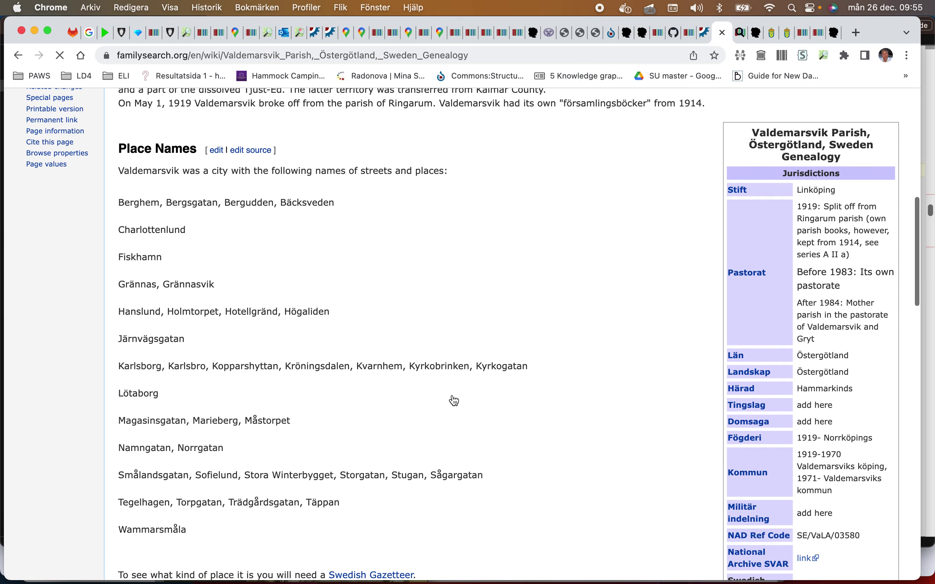
scroll(455, 400, up, 6)
scroll(454, 400, down, 2)
scroll(455, 400, down, 10)
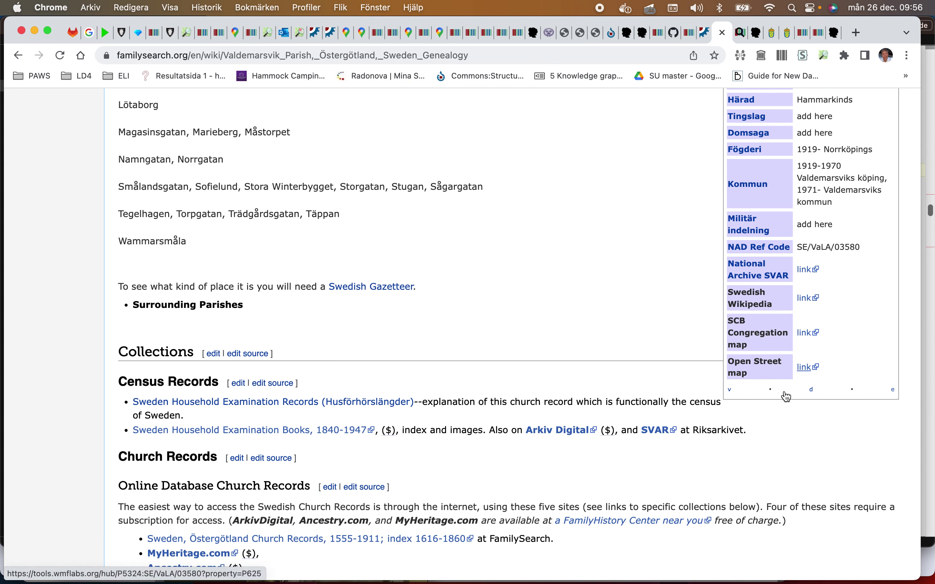
scroll(783, 412, up, 5)
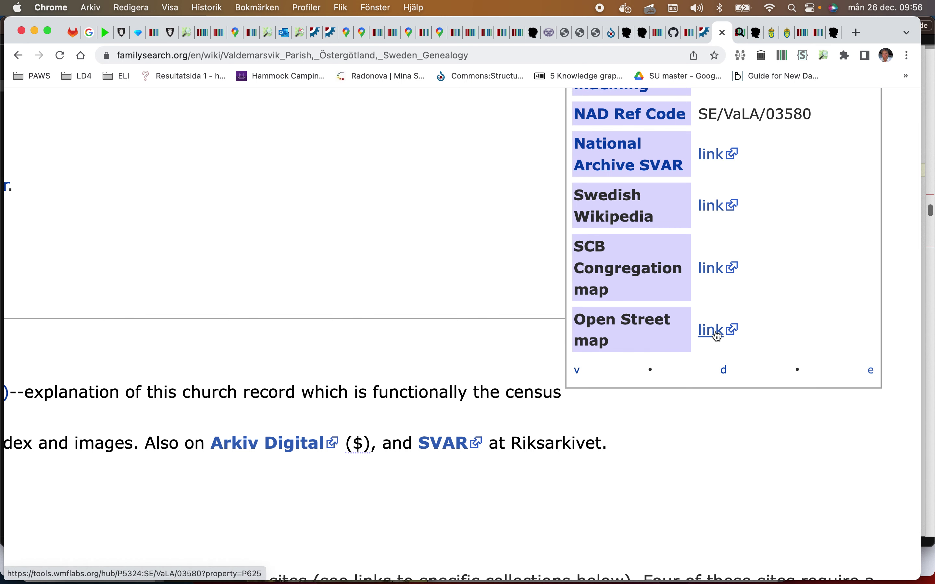
scroll(715, 335, up, 3)
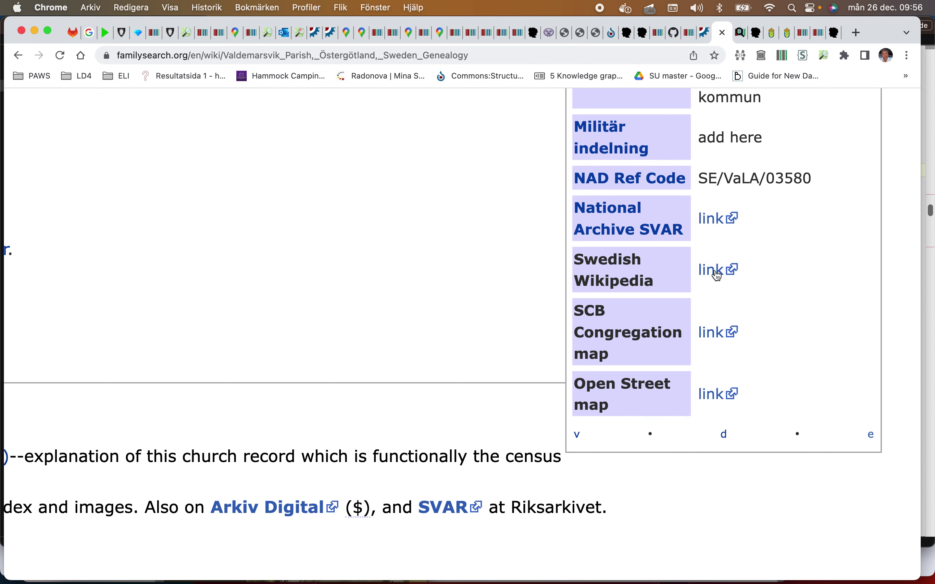
Step: Follow the parish's Open Street map link and query the map at the marker for the object Valdemarsviks kyrka
click(713, 393)
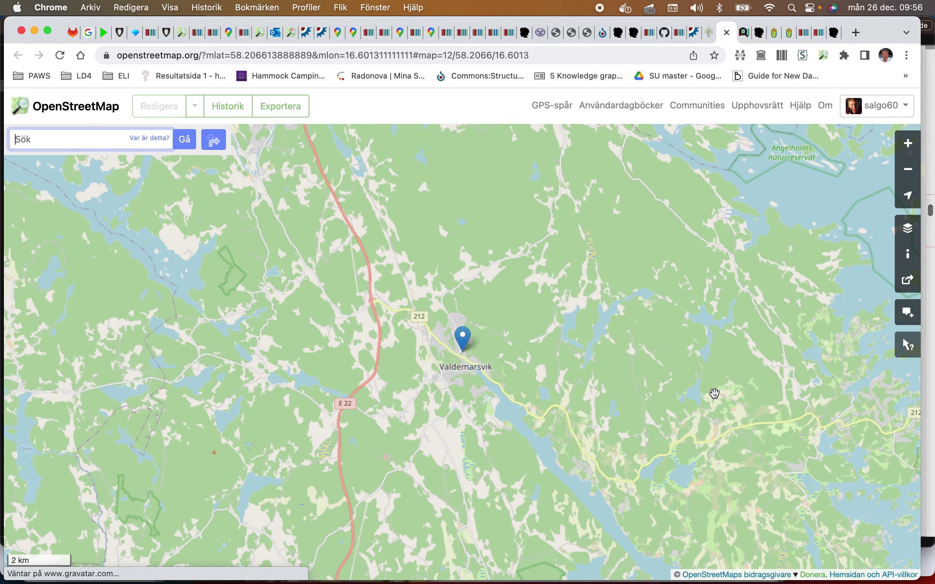
scroll(364, 305, up, 5)
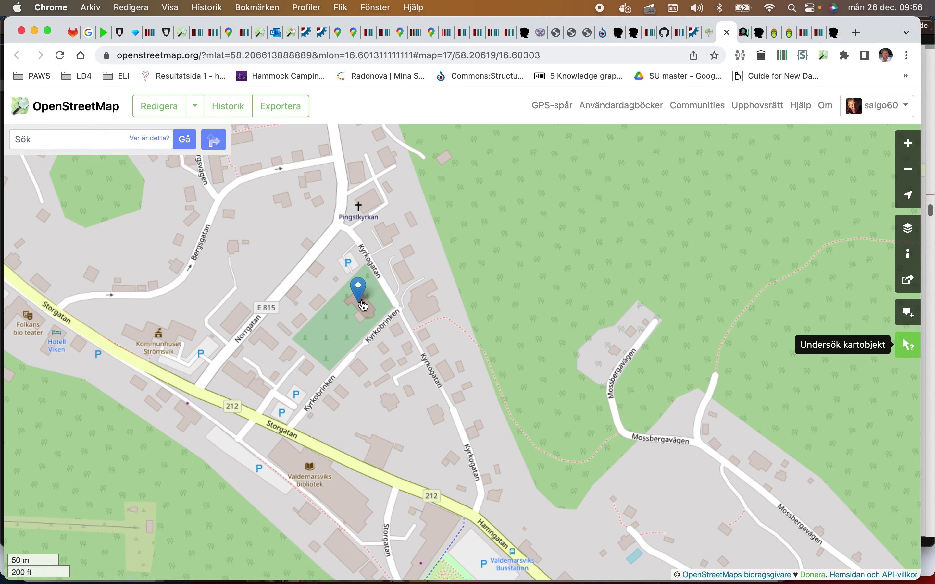
click(363, 305)
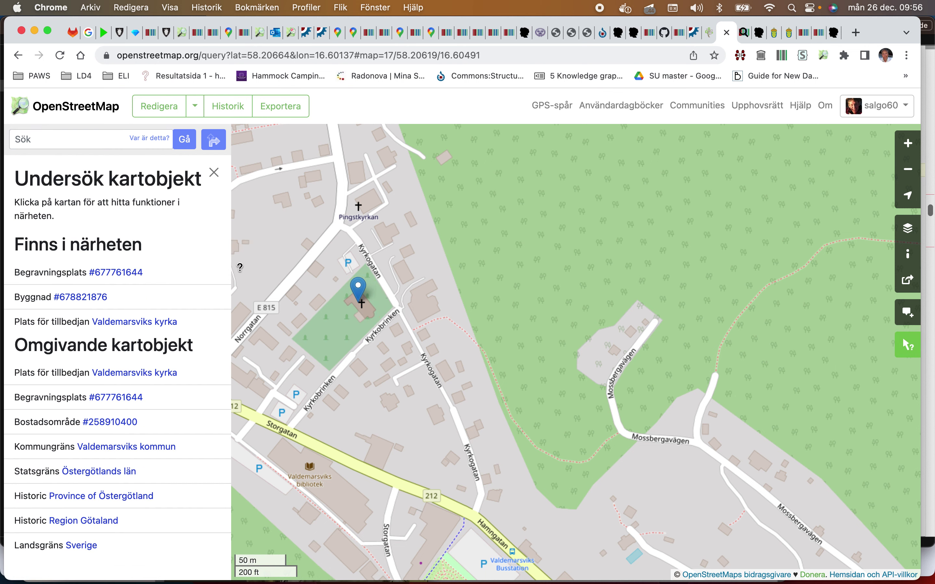
click(135, 324)
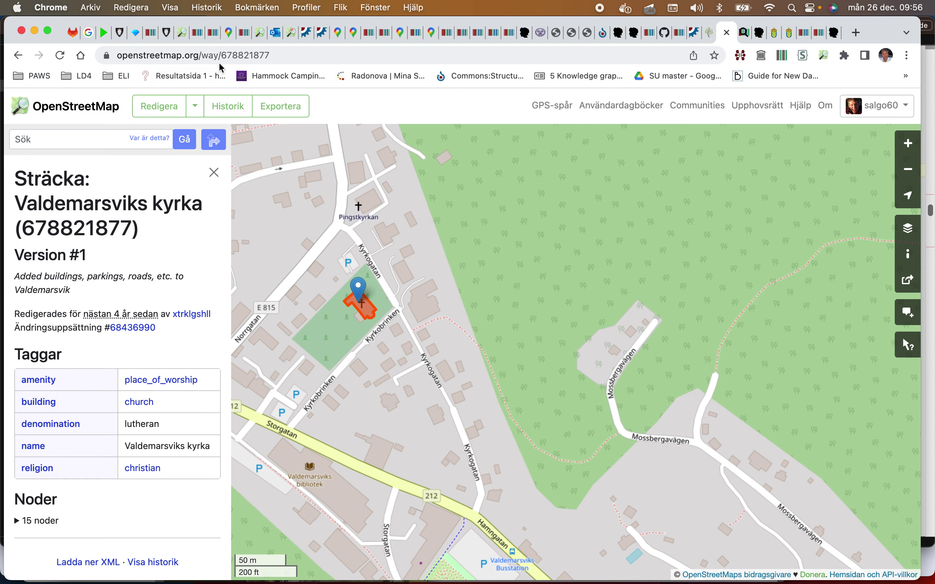
Step: Copy the way/678821877 part of the church's OpenStreetMap address
click(239, 55)
drag(283, 55, 204, 56)
right_click(258, 57)
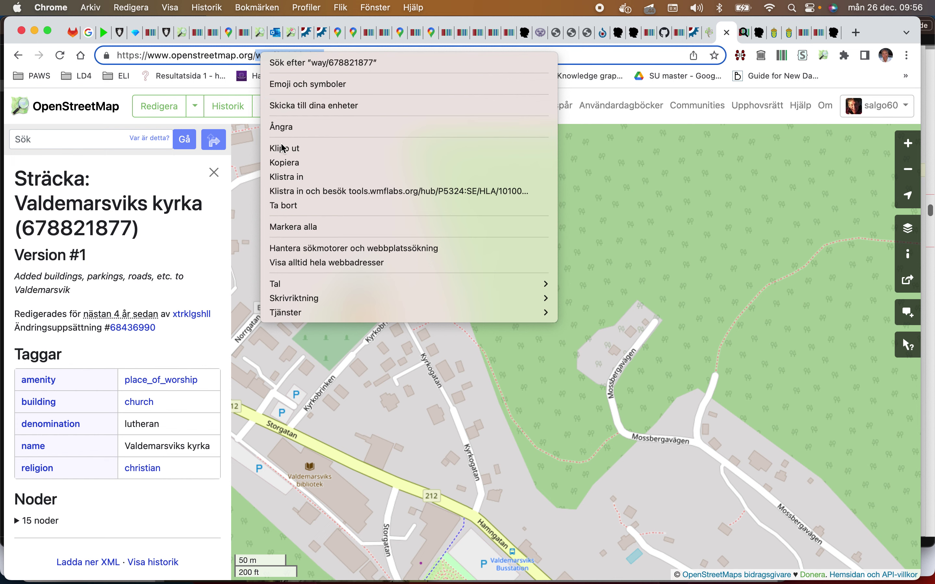
click(284, 162)
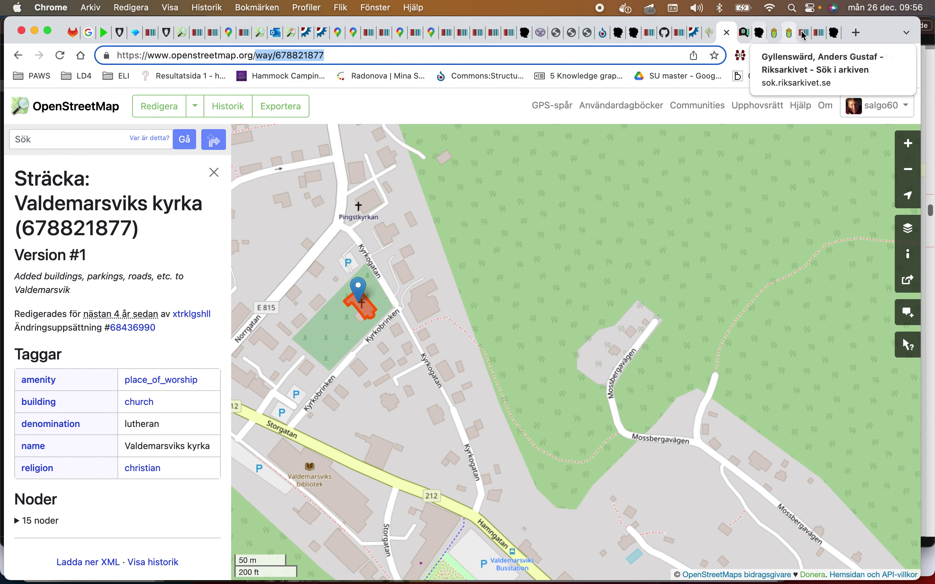
Step: Switch to Wikidata, search for "Valdemarsviks k" and open the item for the church building Valdemarsviks kyrka
drag(803, 35, 733, 39)
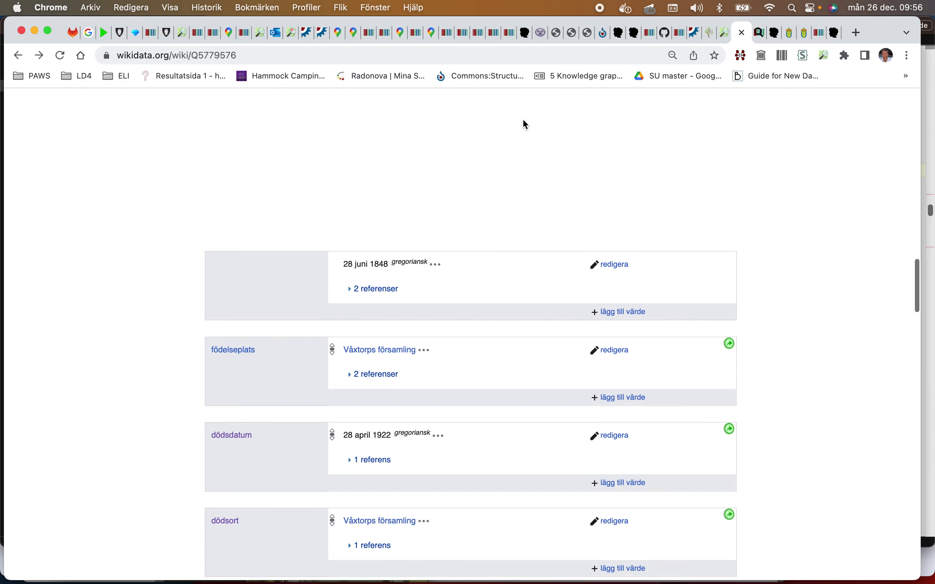
click(380, 108)
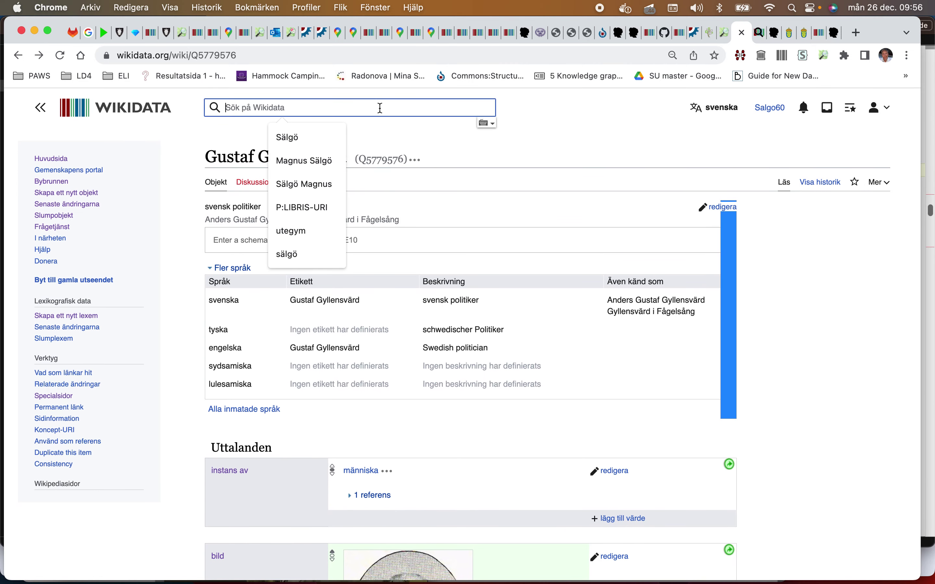
text(Valdemarsviks k)
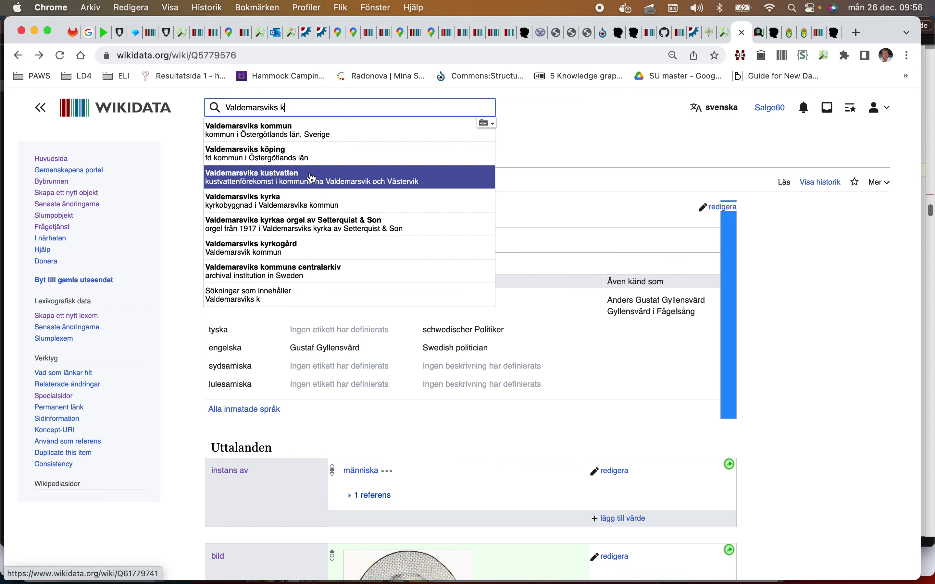
click(307, 199)
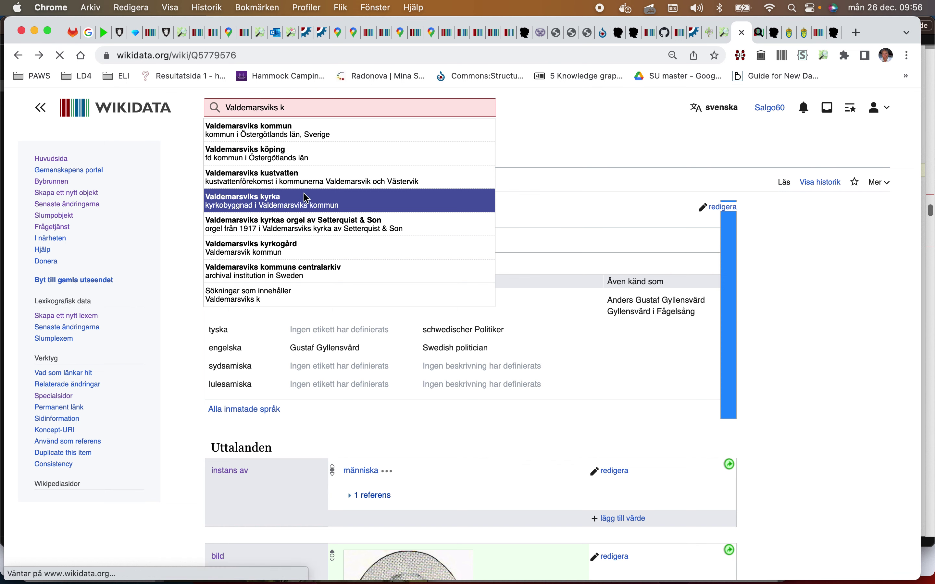
Step: Add an OSM objekt statement with the value way/678821877 to the identifiers of Valdemarsviks kyrka and publish it
scroll(307, 198, down, 8)
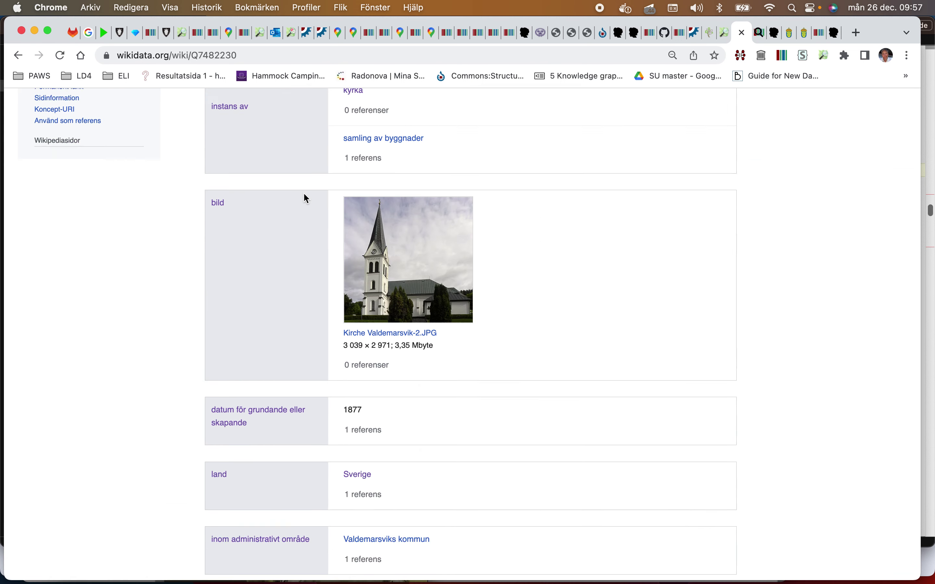
scroll(305, 195, up, 10)
scroll(329, 209, down, 5)
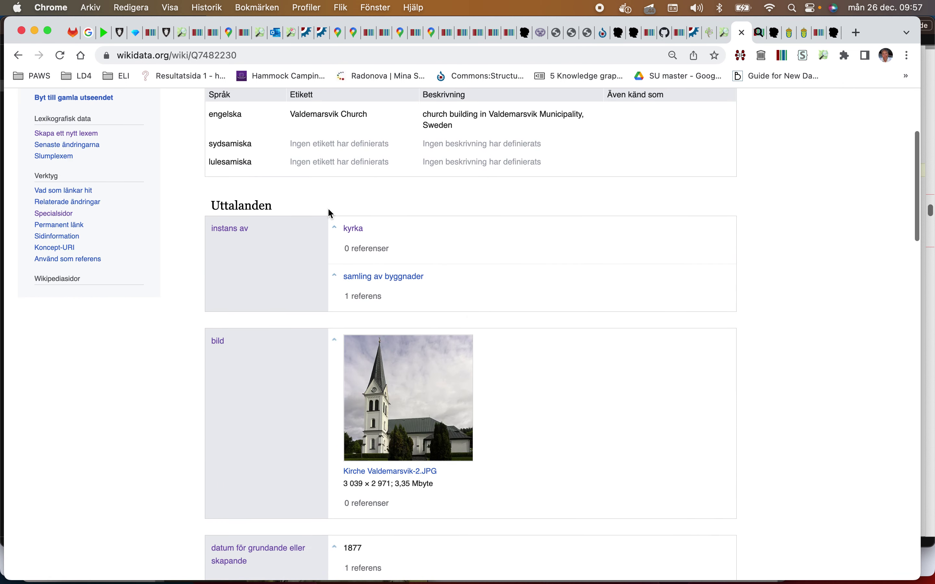
scroll(329, 211, down, 20)
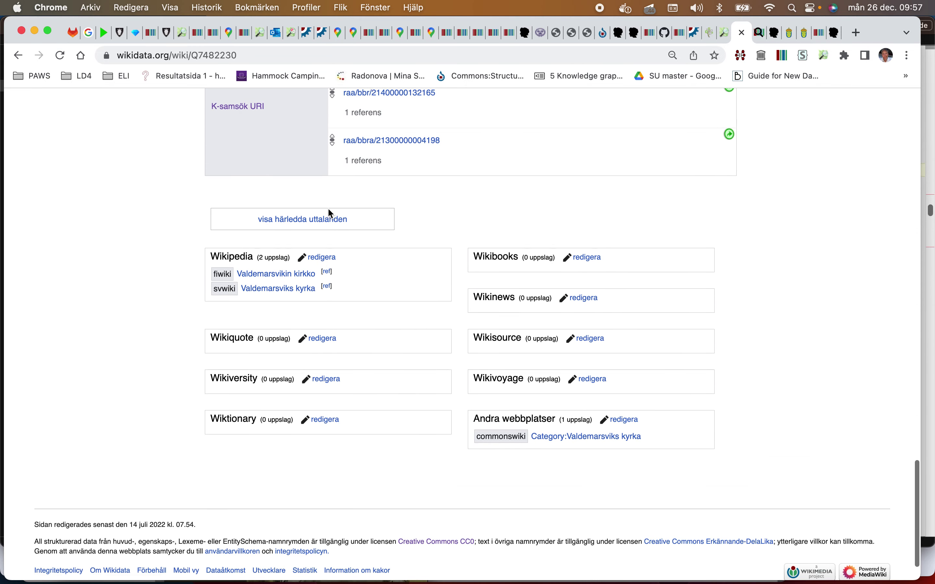
scroll(329, 211, up, 4)
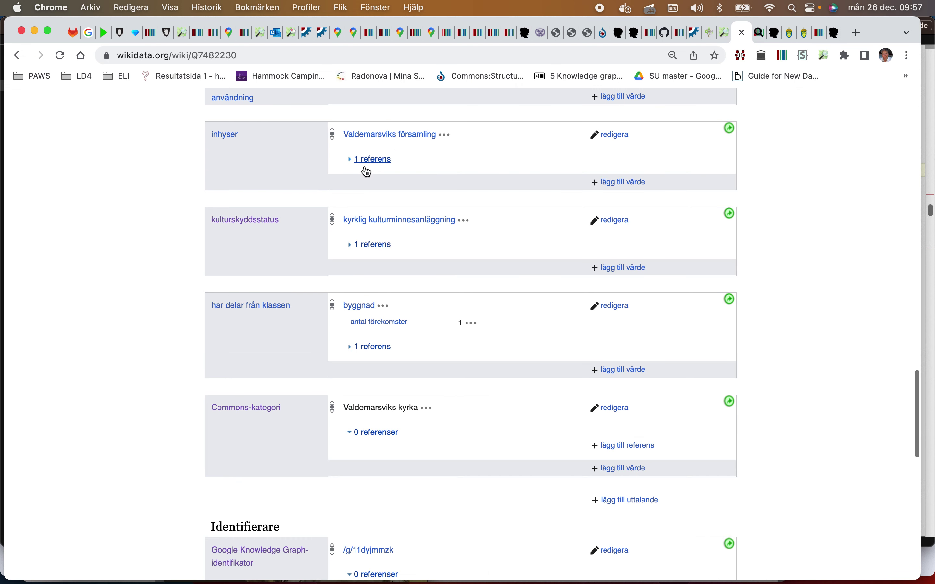
scroll(367, 166, down, 8)
scroll(371, 160, down, 5)
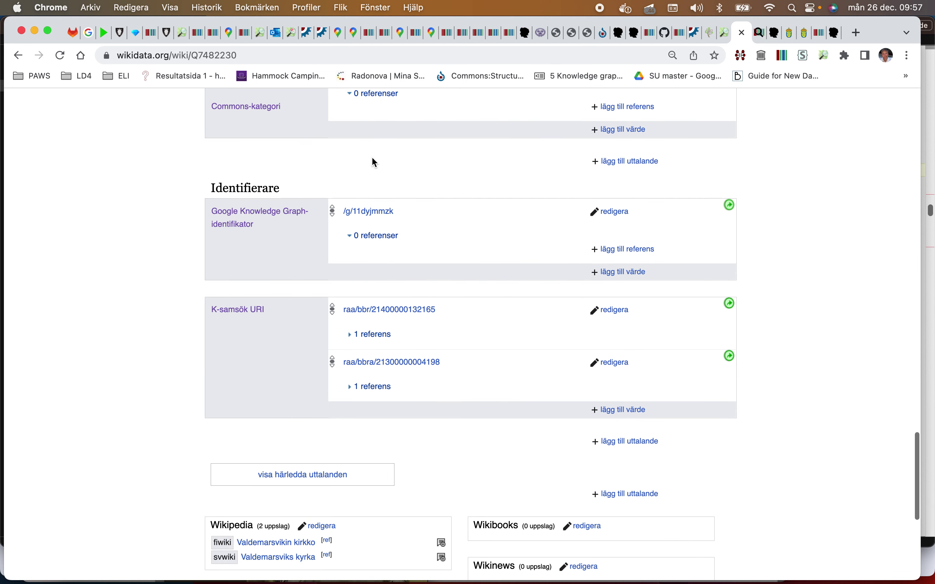
scroll(403, 200, down, 2)
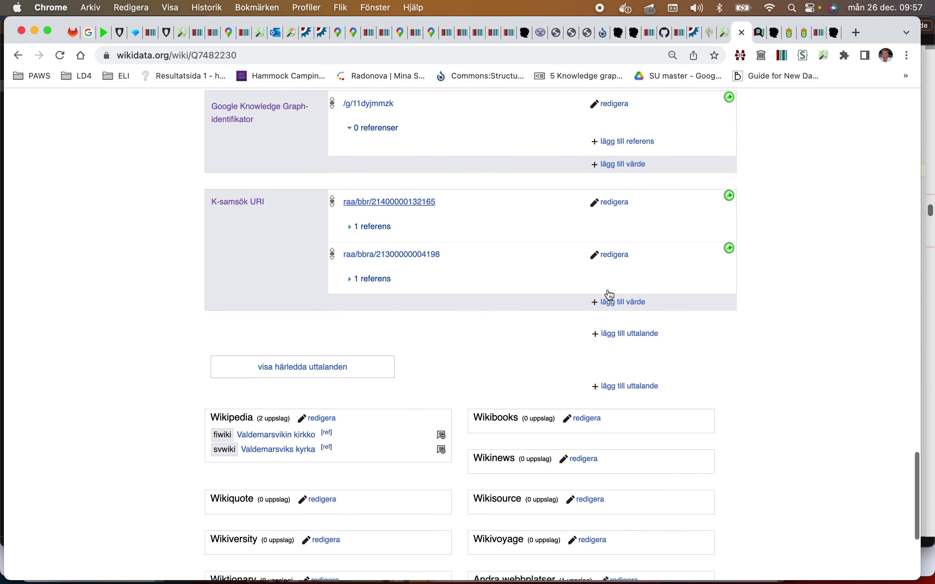
click(643, 335)
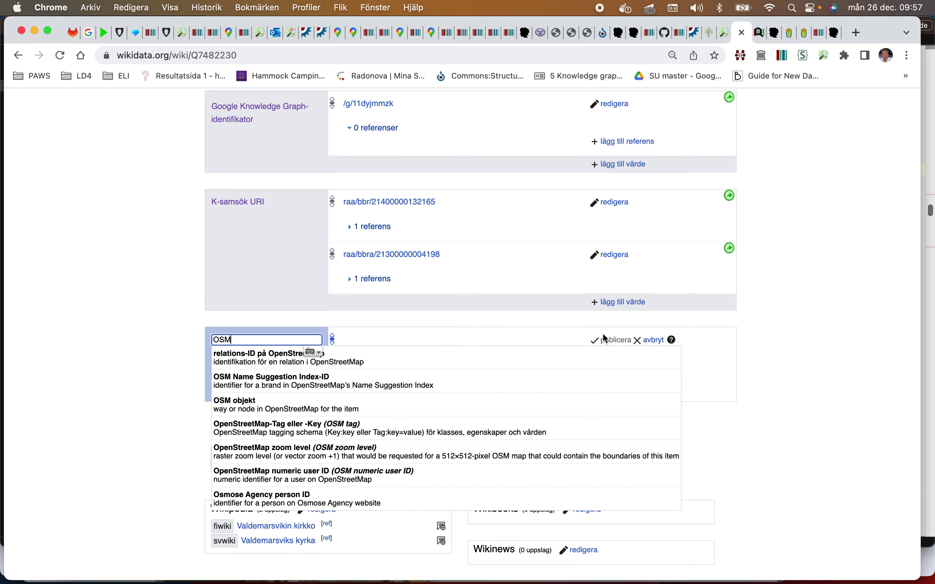
click(356, 400)
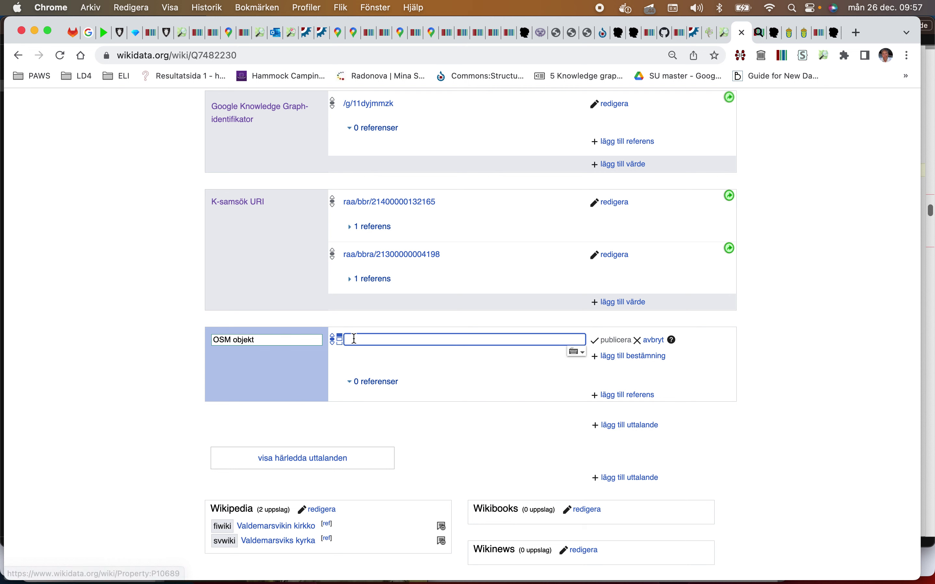
right_click(349, 340)
click(395, 437)
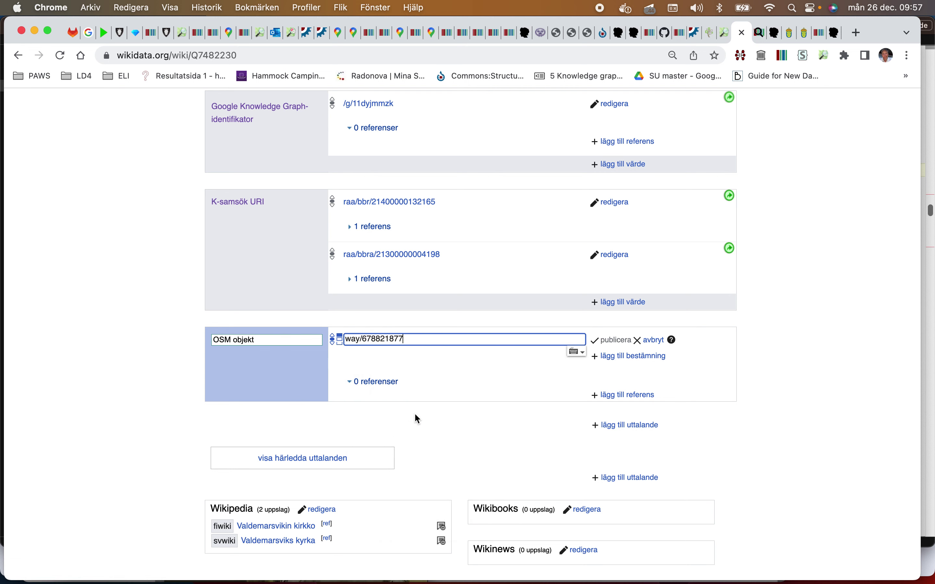
click(614, 340)
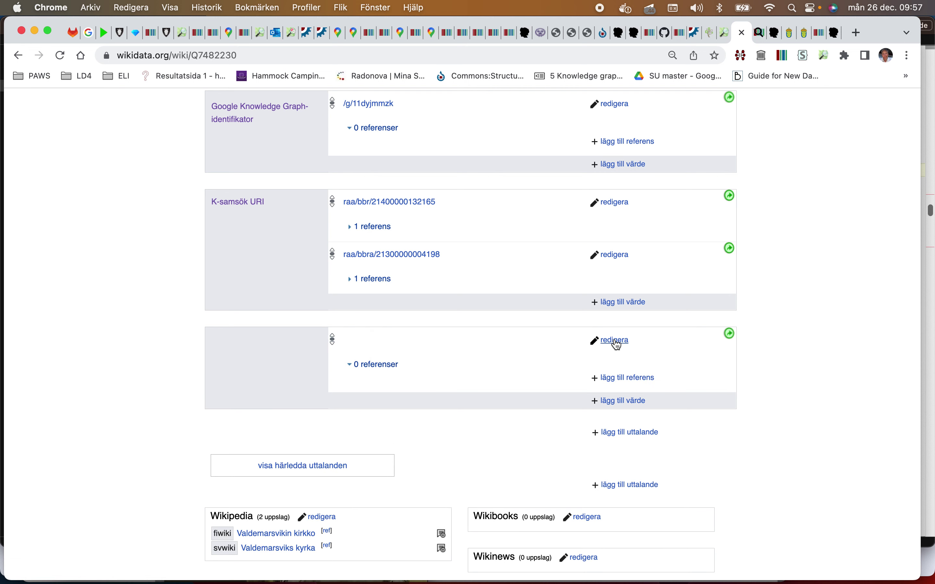
Step: Open the new way/678821877 link in a separate tab and copy the item ID Q7482230 from the Wikidata address
scroll(618, 346, down, 2)
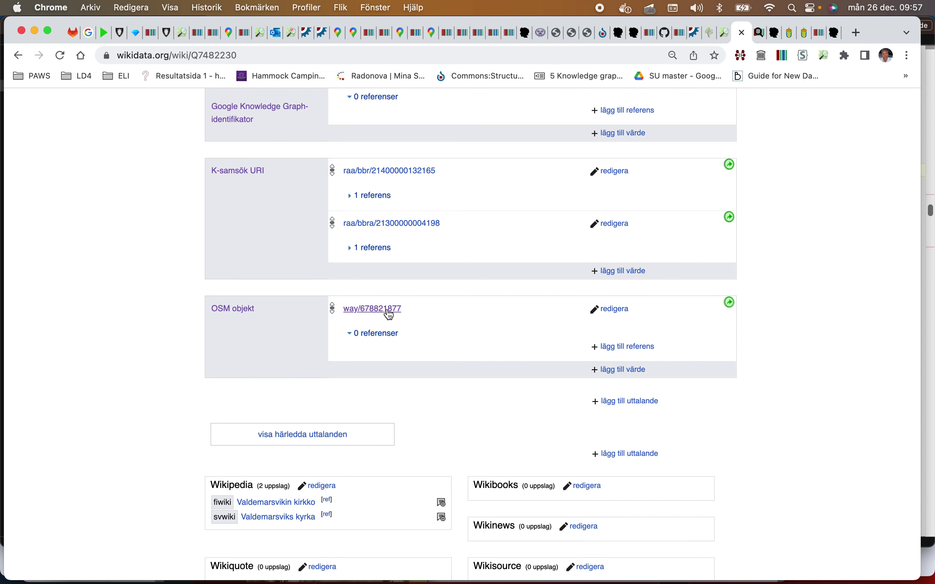
right_click(388, 310)
click(393, 314)
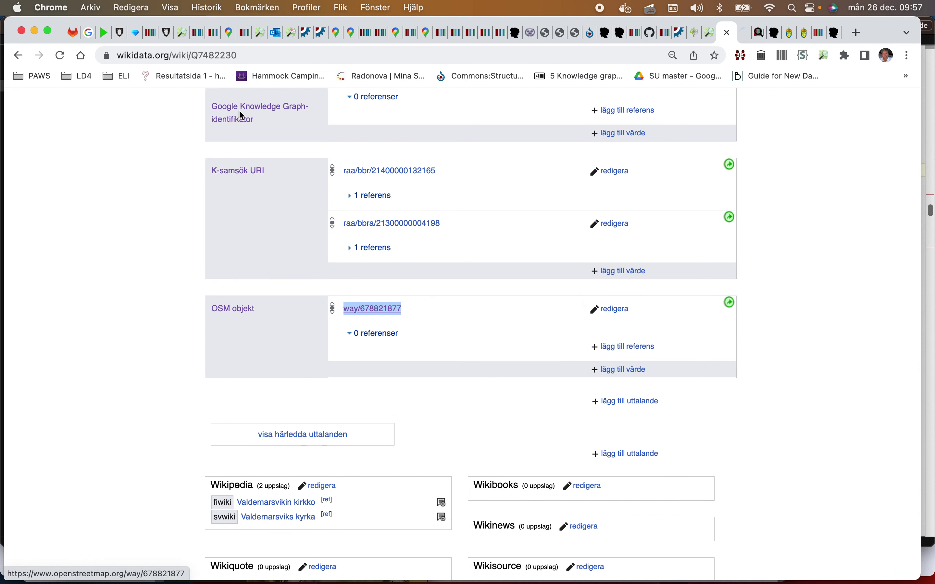
double_click(223, 57)
right_click(272, 54)
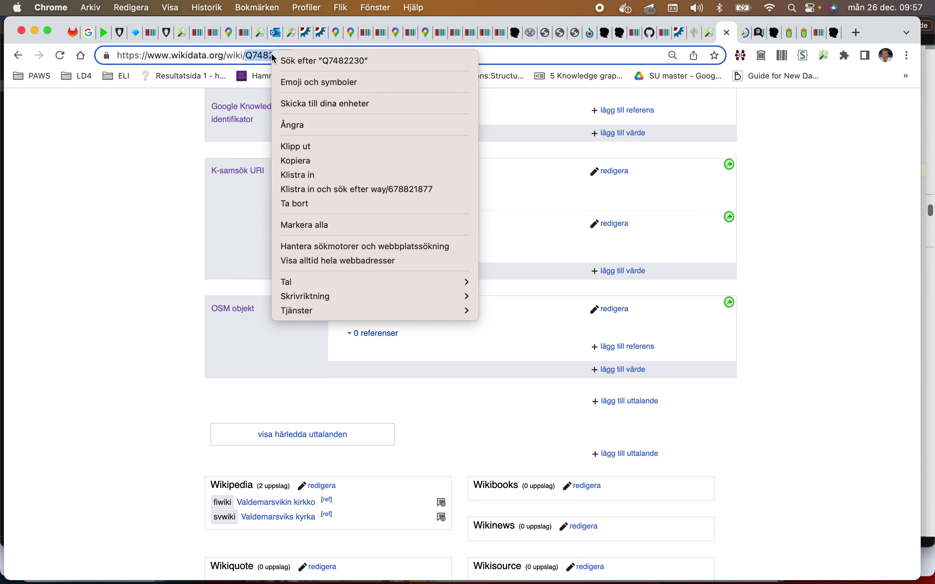
click(299, 154)
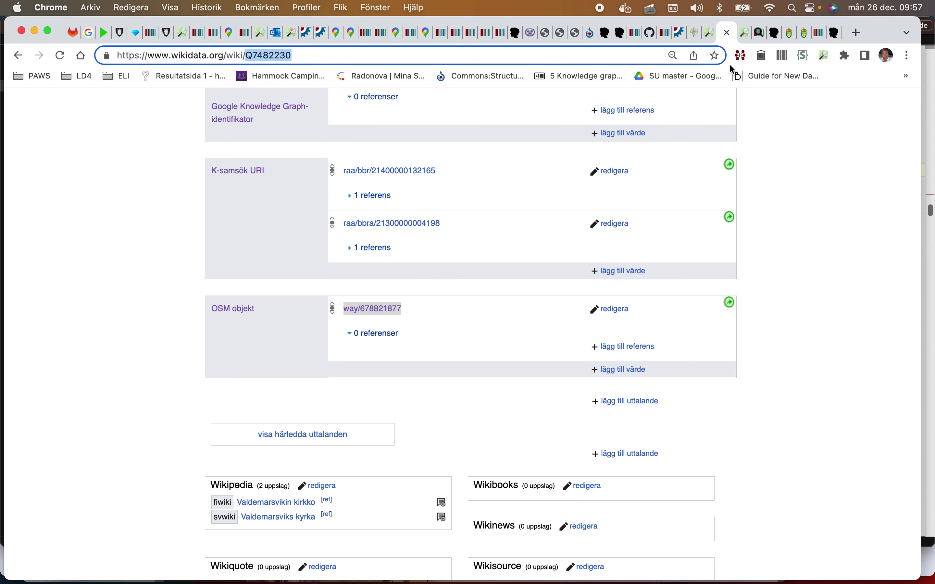
Step: Switch to the church's OpenStreetMap page, open the way for editing and add the tag wikidata with the value Q7482230
click(748, 31)
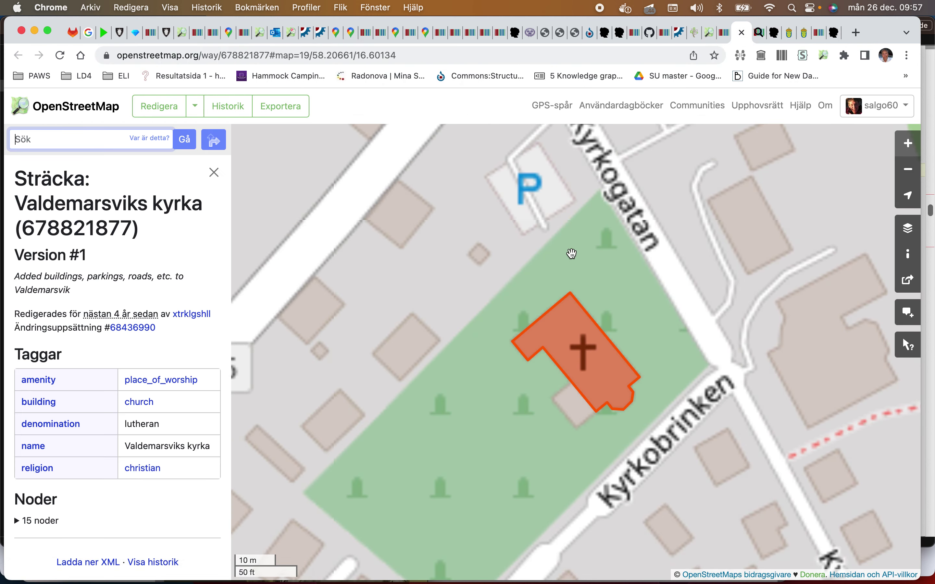
click(159, 106)
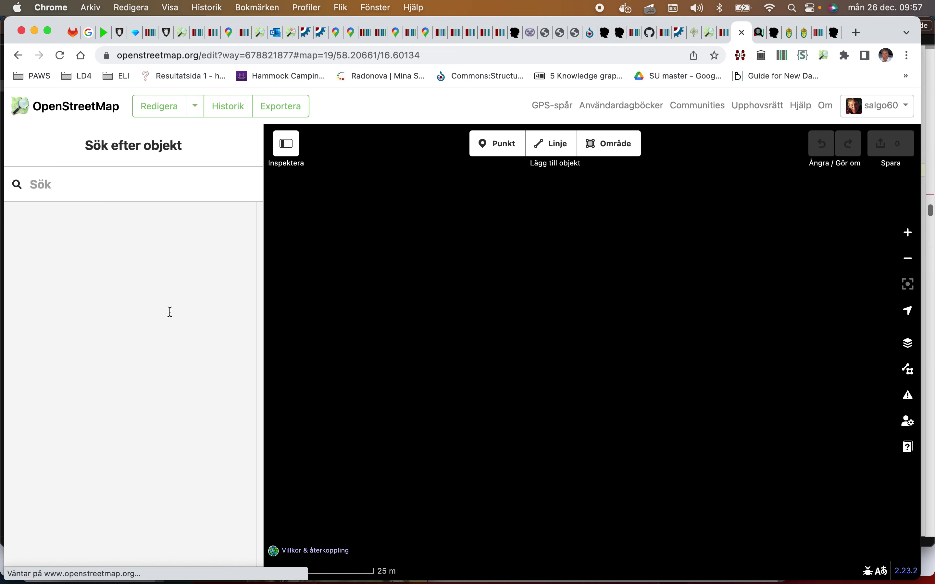
scroll(170, 312, down, 10)
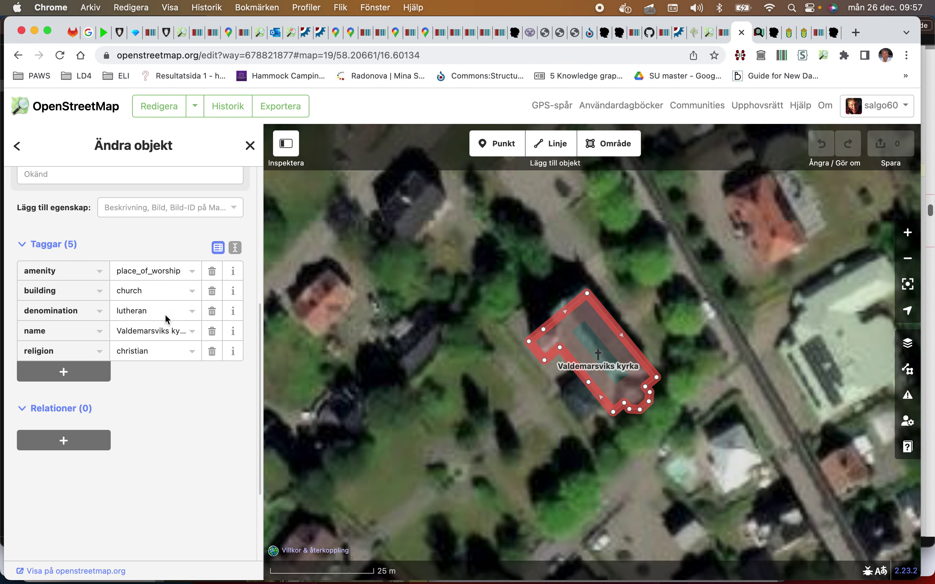
click(62, 373)
text(wi)
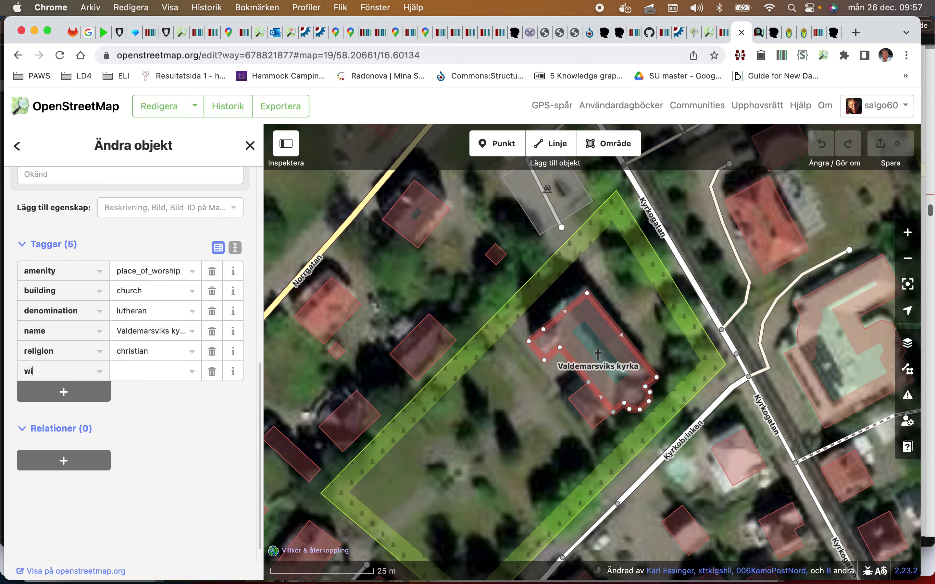
text(kidata)
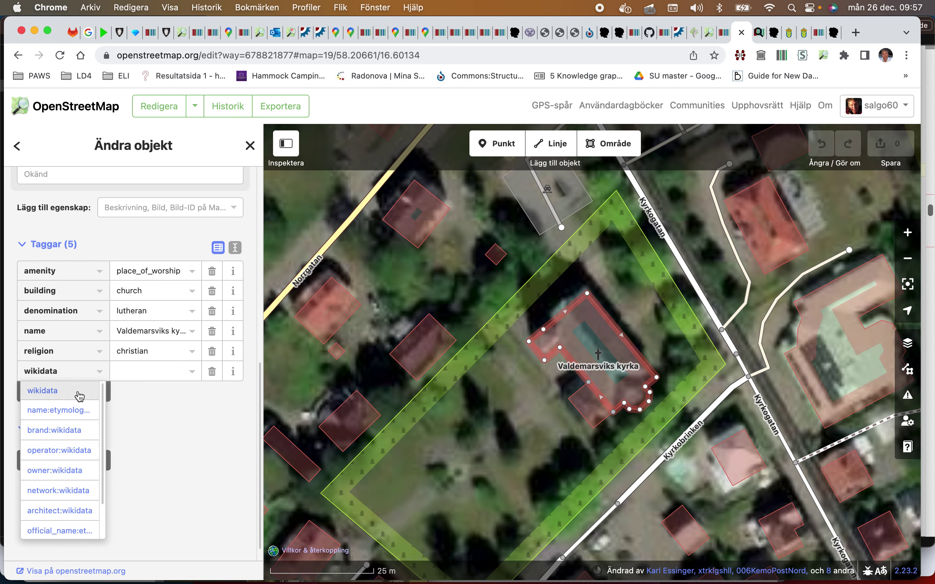
click(78, 392)
click(137, 485)
right_click(139, 486)
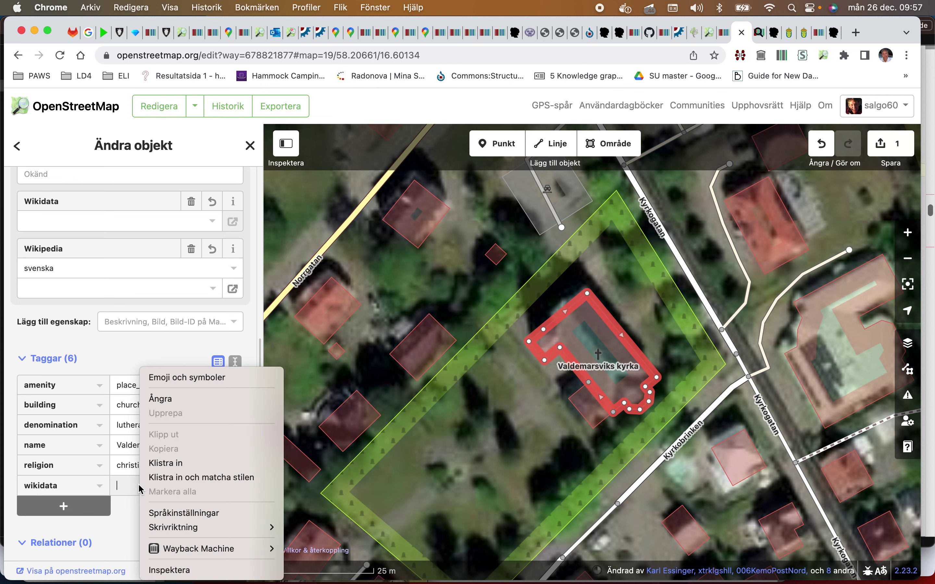
click(170, 463)
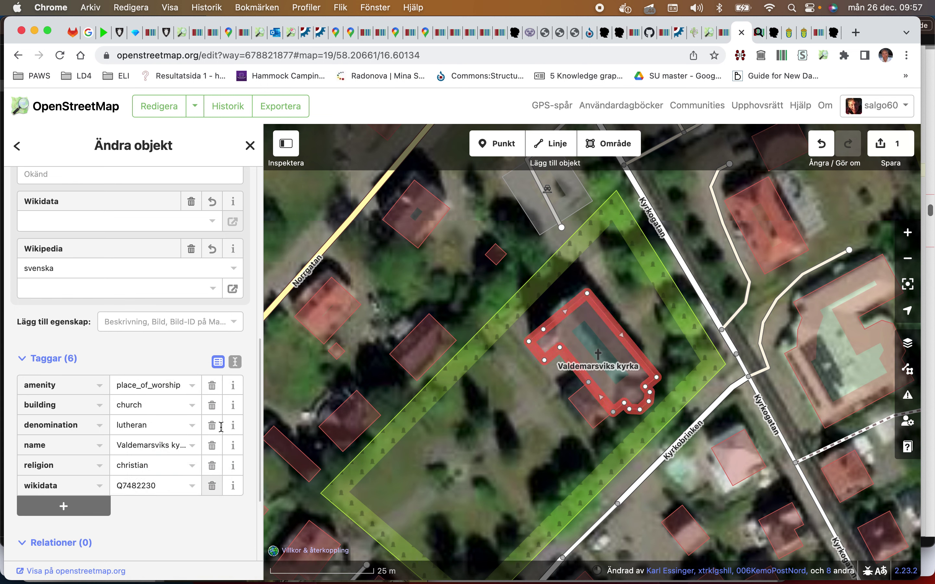
key(Tab)
Step: Upload the edit to OpenStreetMap with the changeset comment "Wikidata"
click(887, 144)
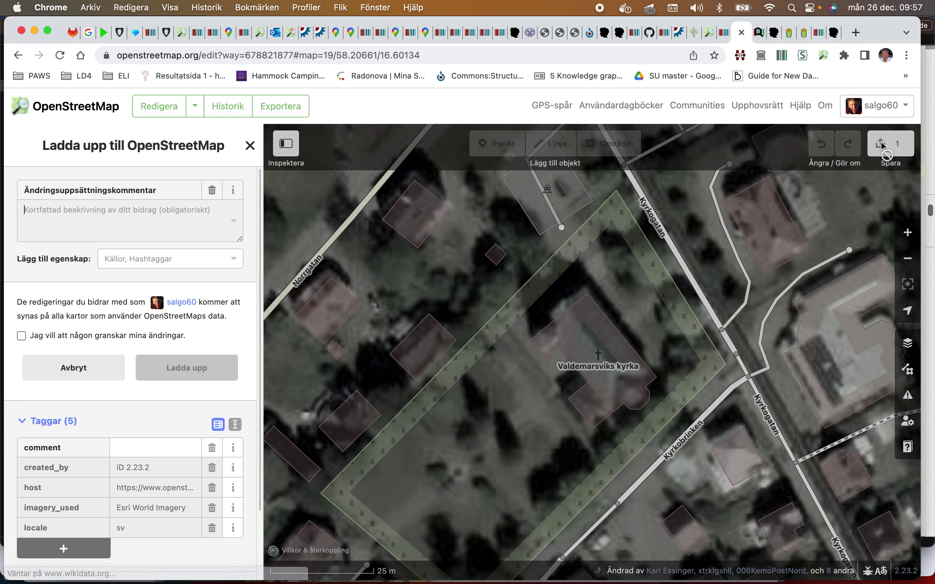
text(Wikidata)
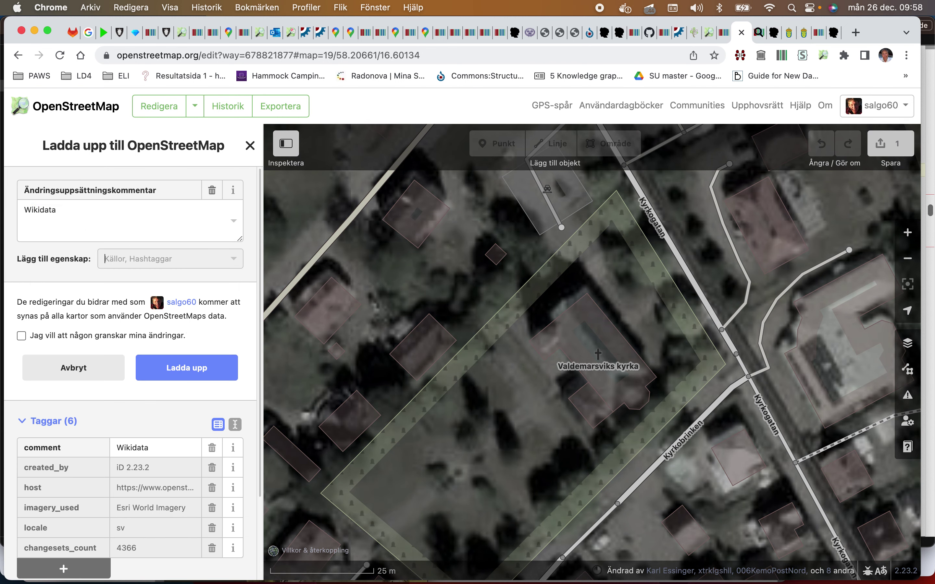
click(189, 370)
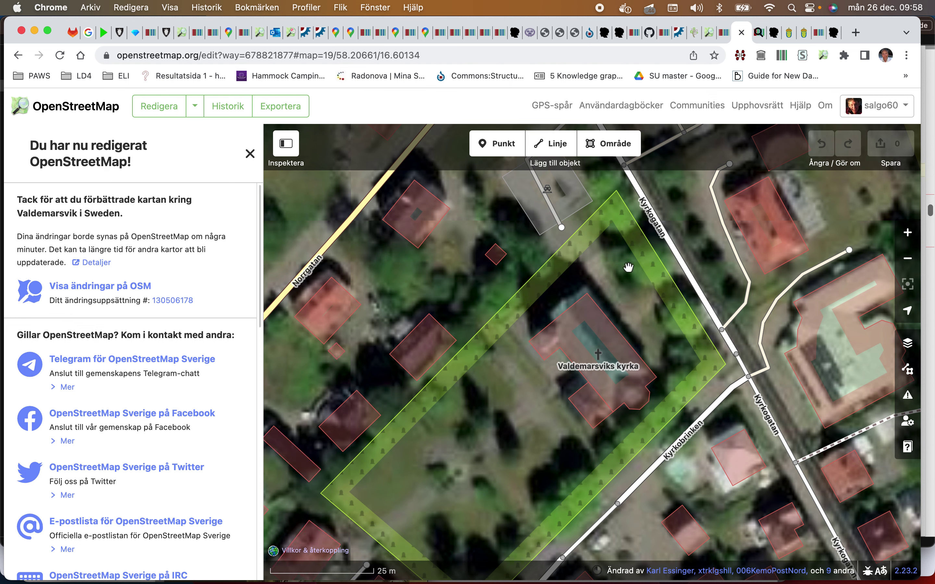
Step: Select the cemetery area around the church on the map, and copy the title Valdemarsviks kyrka from the Wikidata item
click(652, 265)
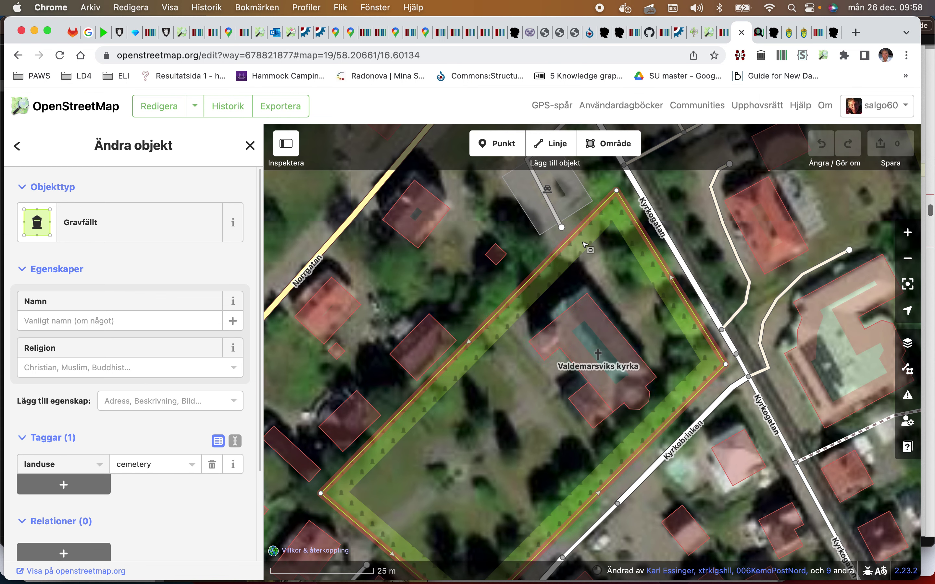
click(724, 32)
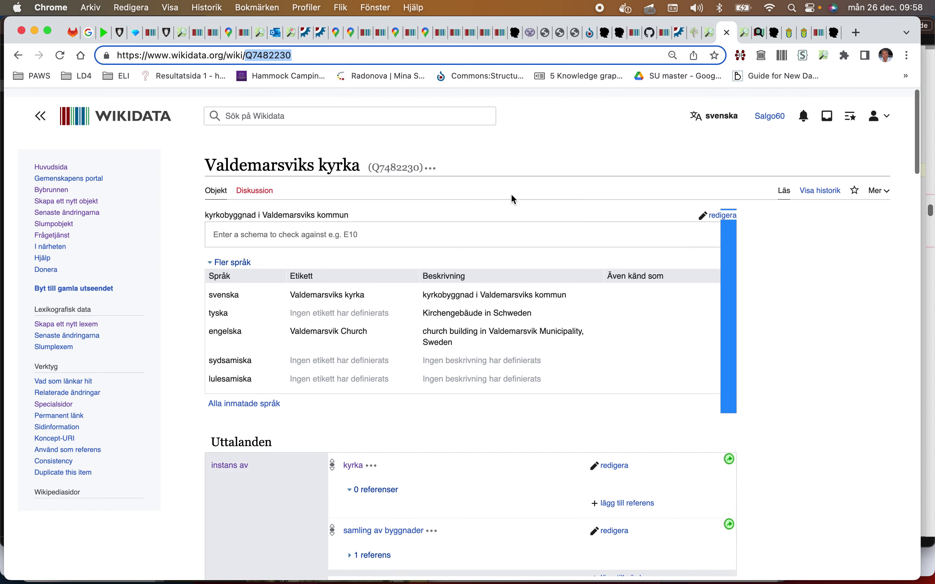
double_click(402, 156)
right_click(402, 156)
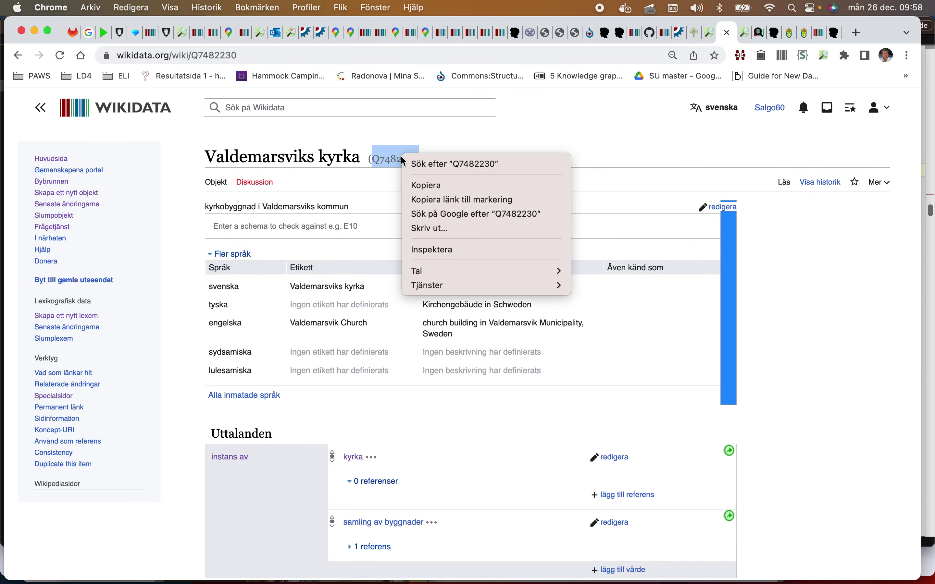
click(363, 151)
click(358, 157)
drag(359, 156, 205, 158)
right_click(224, 160)
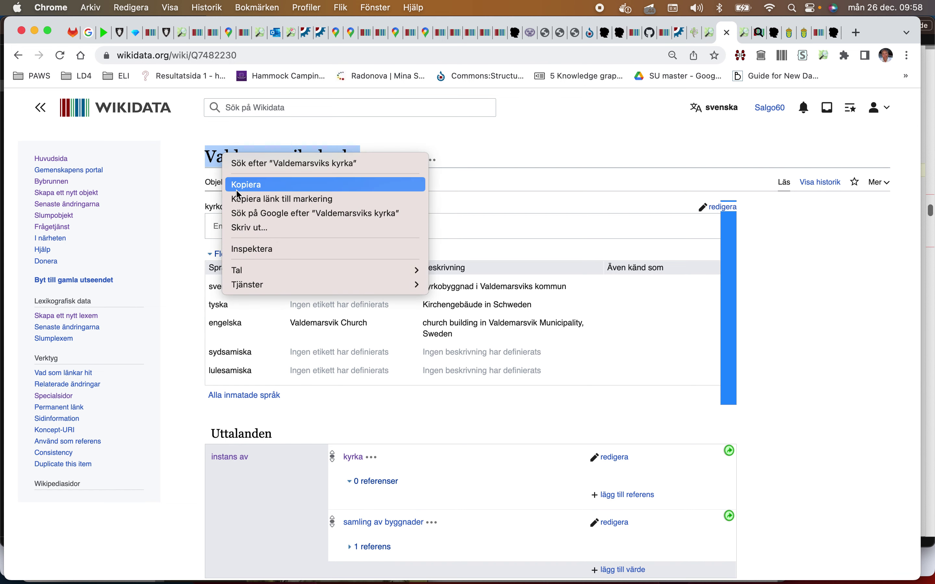
click(176, 214)
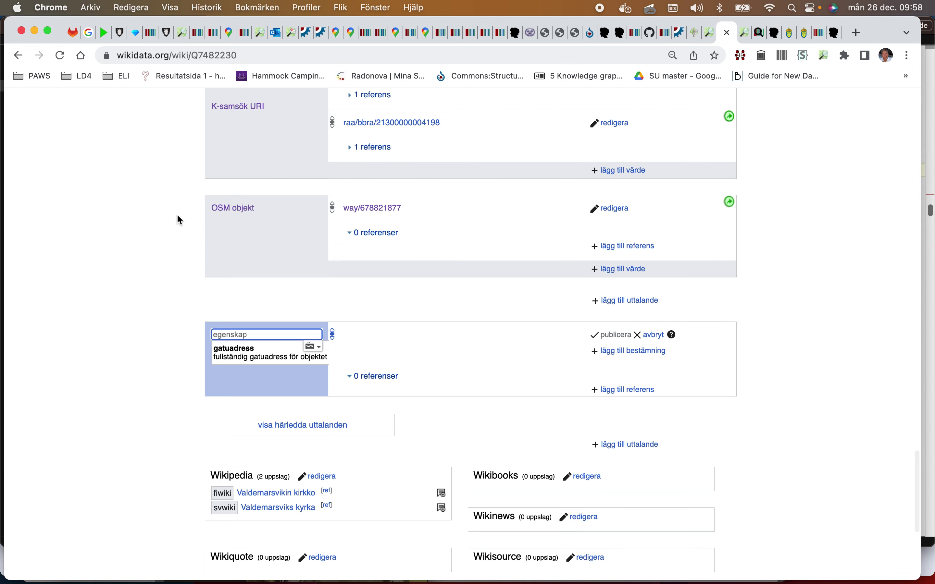
Step: Set the new statement on Valdemarsviks kyrka to kopplad till with the value Valdemarsviks kyrkogård and publish it
text(kopplad)
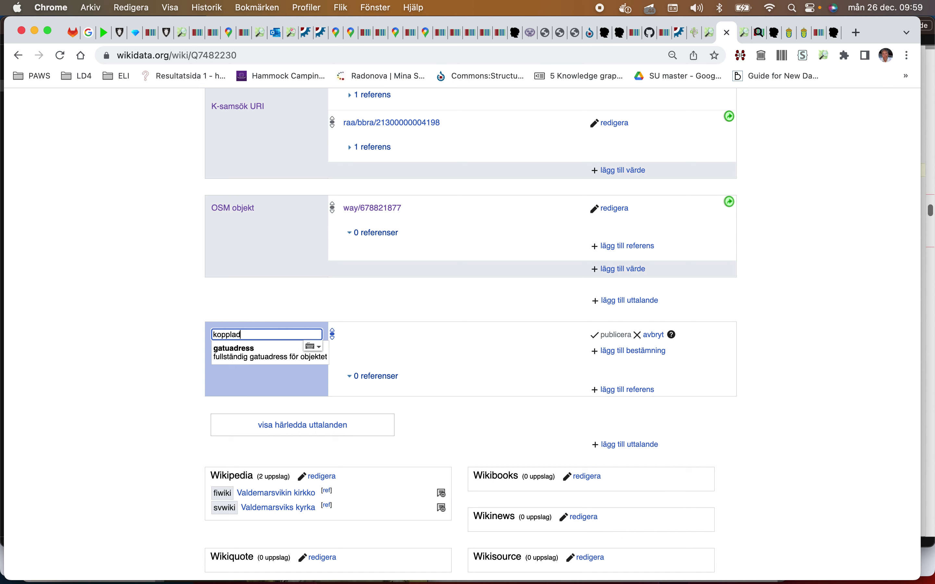
click(266, 353)
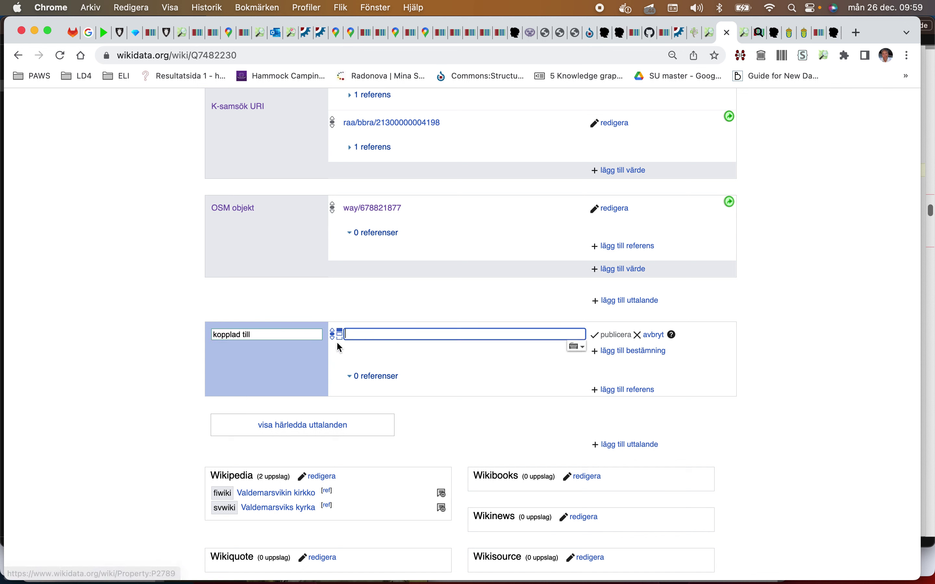
right_click(355, 329)
click(393, 422)
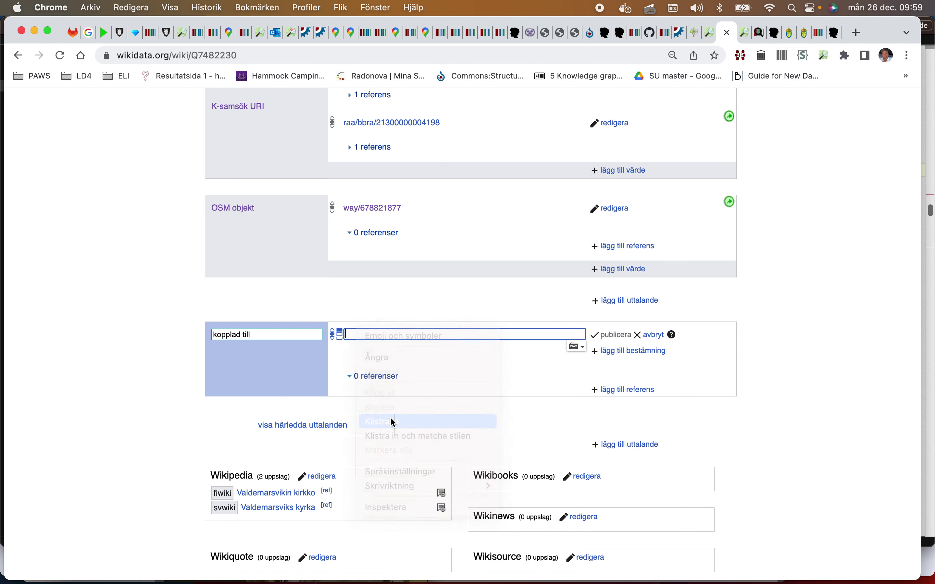
key(BackSpace)
key(BackSpace)
key(BackSpace)
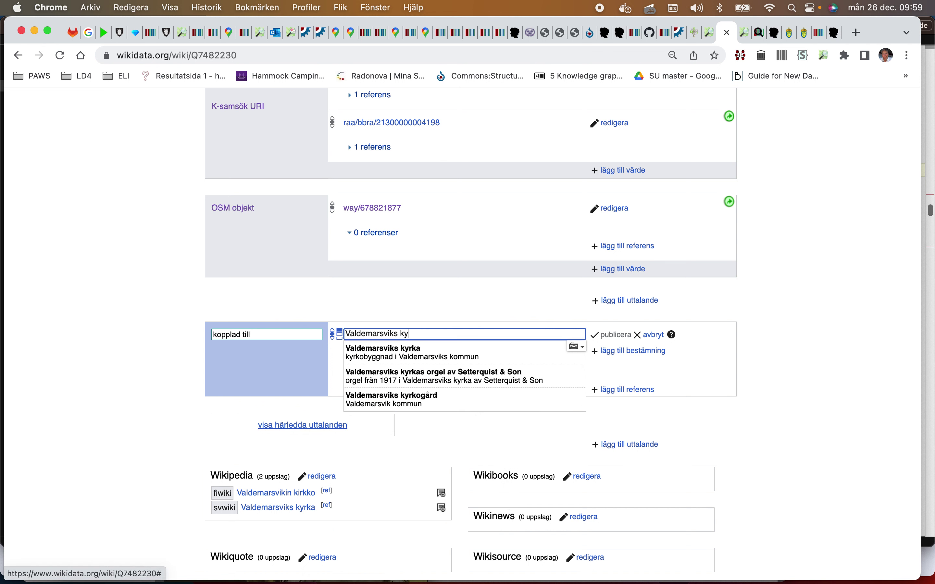
click(410, 404)
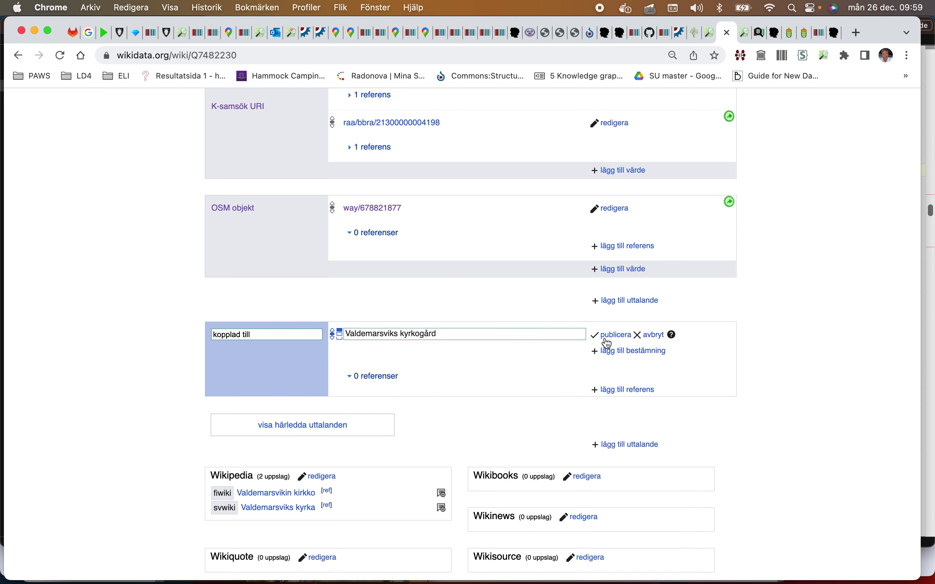
click(614, 337)
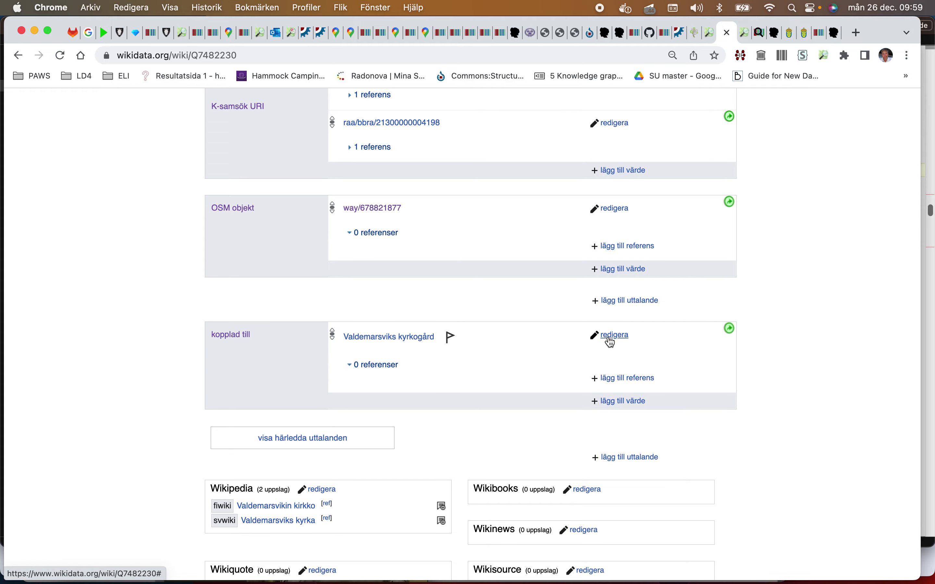
Step: Run the Consistency check on the Valdemarsviks kyrka item to examine its kopplad till relation
scroll(603, 341, up, 20)
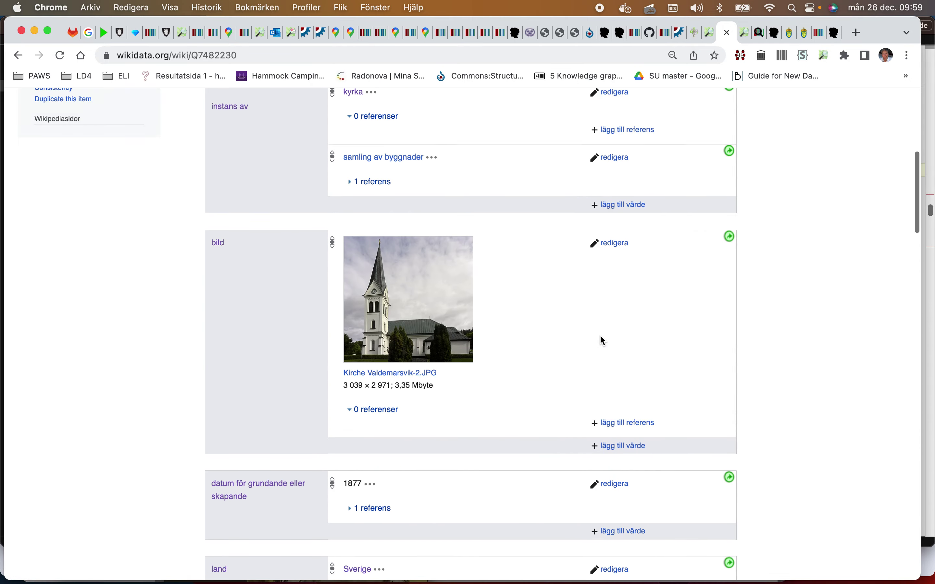
scroll(604, 341, down, 6)
scroll(603, 340, up, 10)
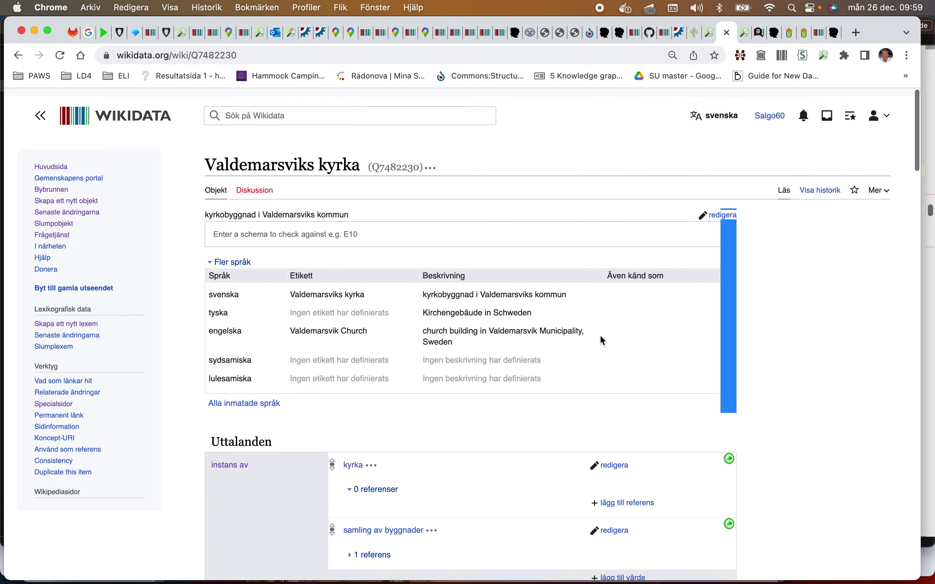
scroll(603, 341, down, 2)
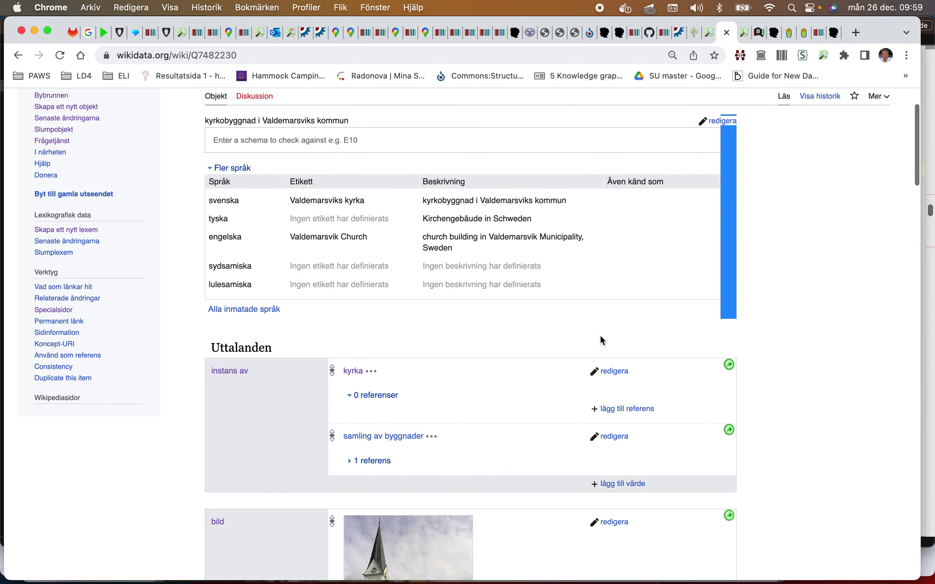
click(65, 368)
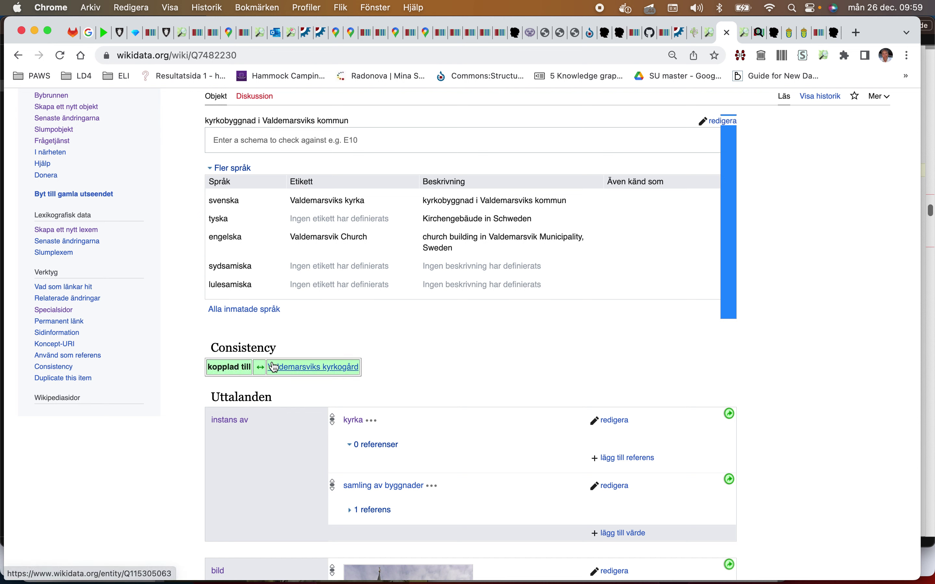
Step: Open the linked Valdemarsviks kyrkogård item in a separate tab and copy its item ID Q115305063
right_click(319, 369)
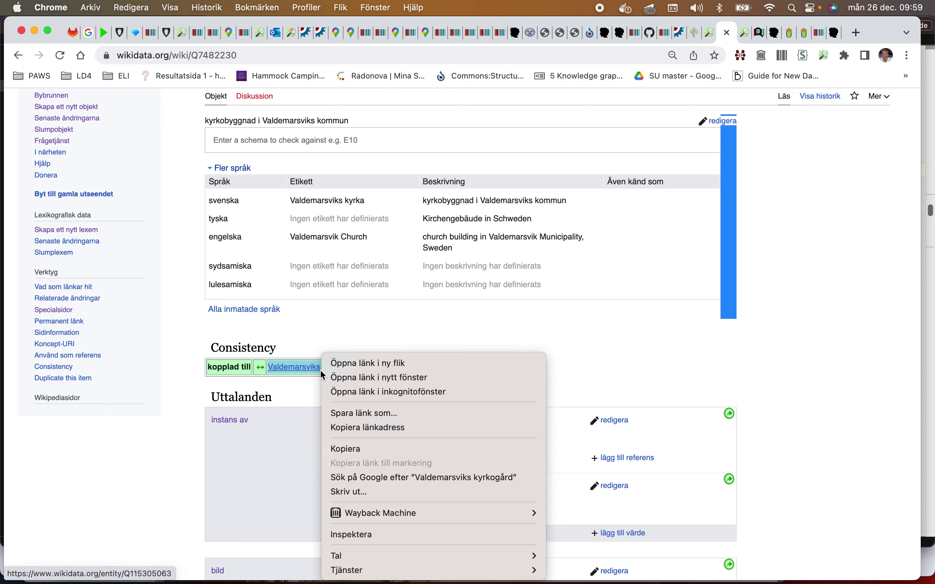
click(343, 365)
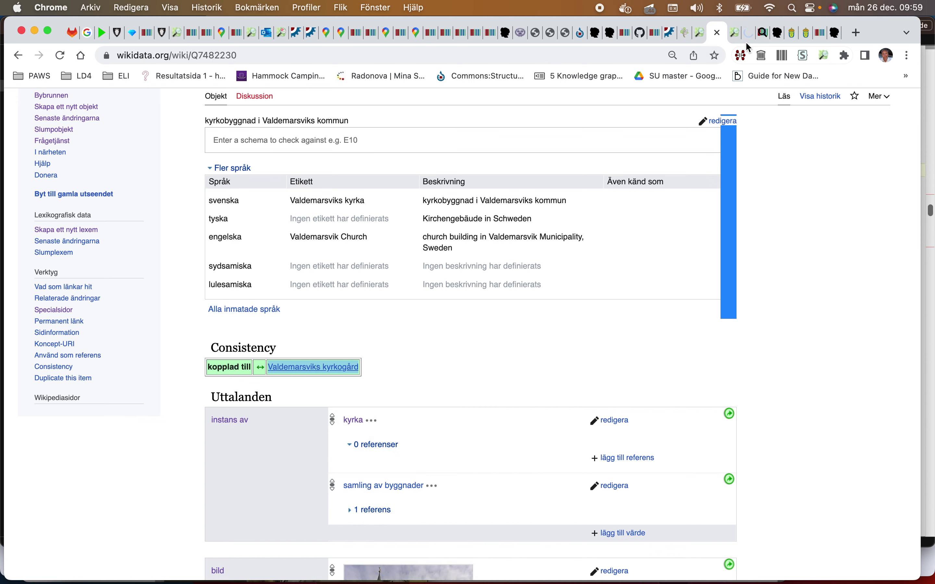
click(750, 34)
double_click(288, 56)
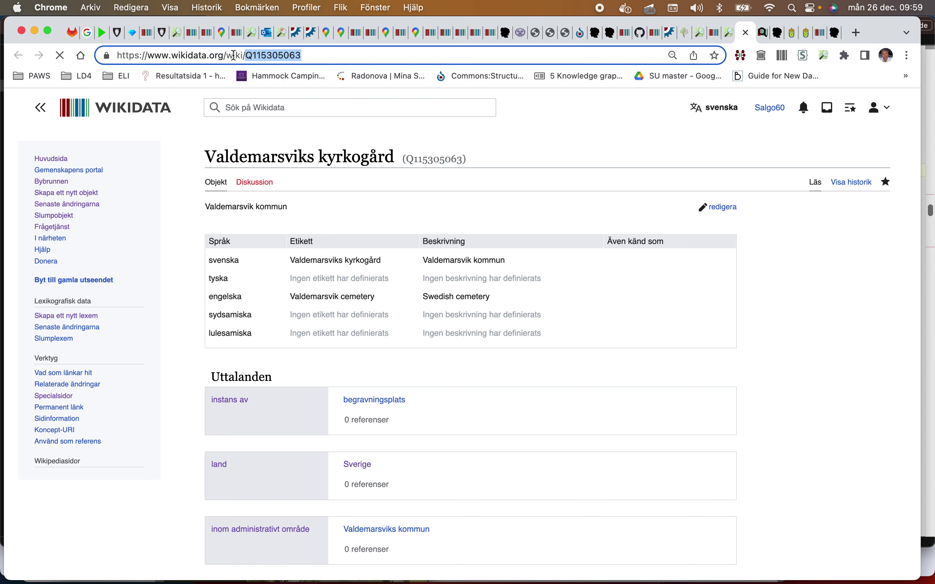
right_click(290, 58)
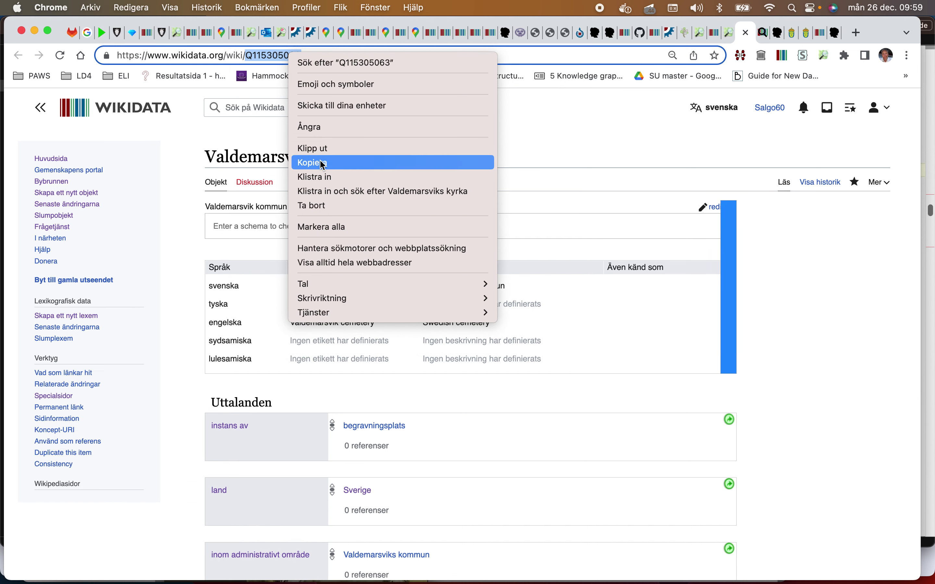
click(355, 162)
Step: Copy the bild statement with Kirche Valdemarsvik-2.JPG from the Valdemarsviks kyrka item to the entity Q115305063
click(715, 34)
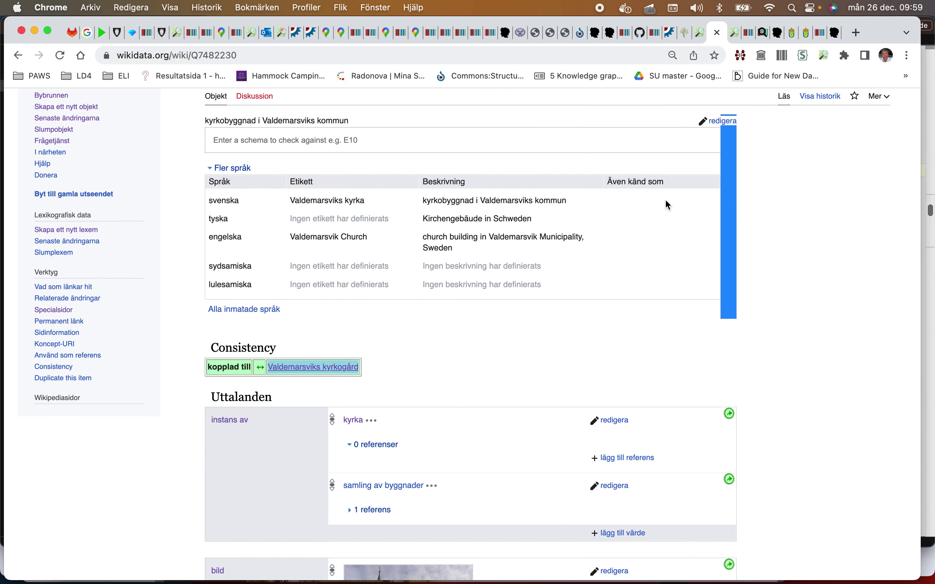
scroll(638, 231, down, 3)
scroll(629, 243, down, 10)
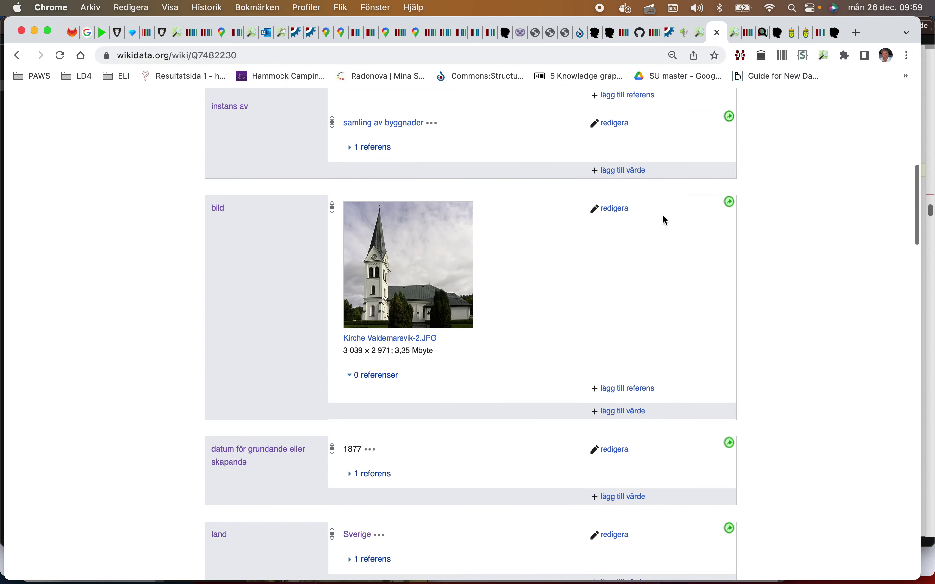
click(730, 203)
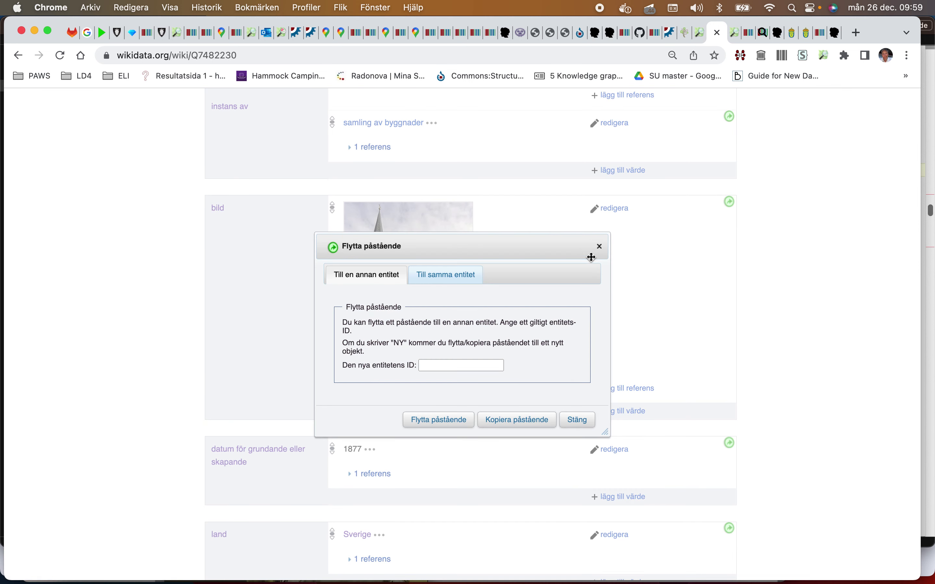
click(477, 366)
right_click(478, 367)
click(498, 462)
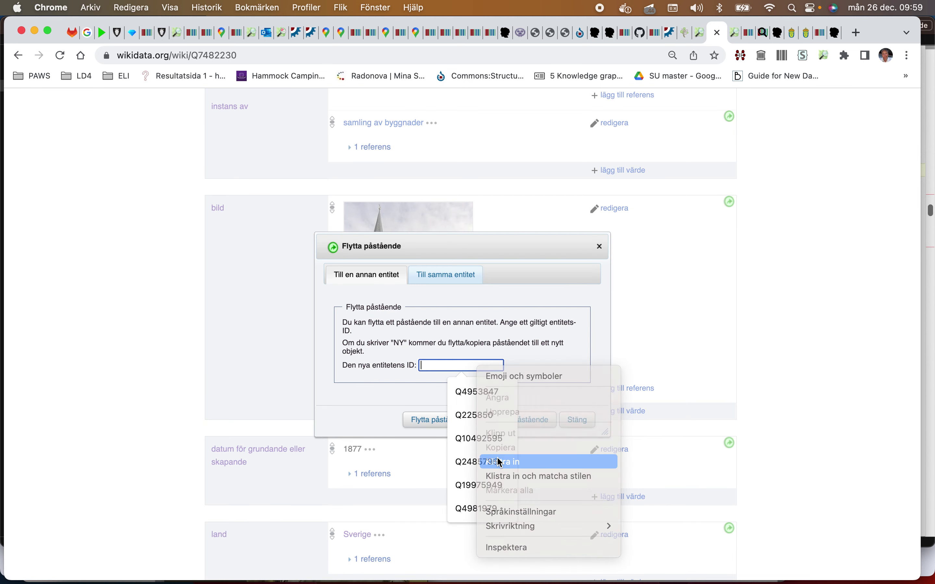
click(513, 422)
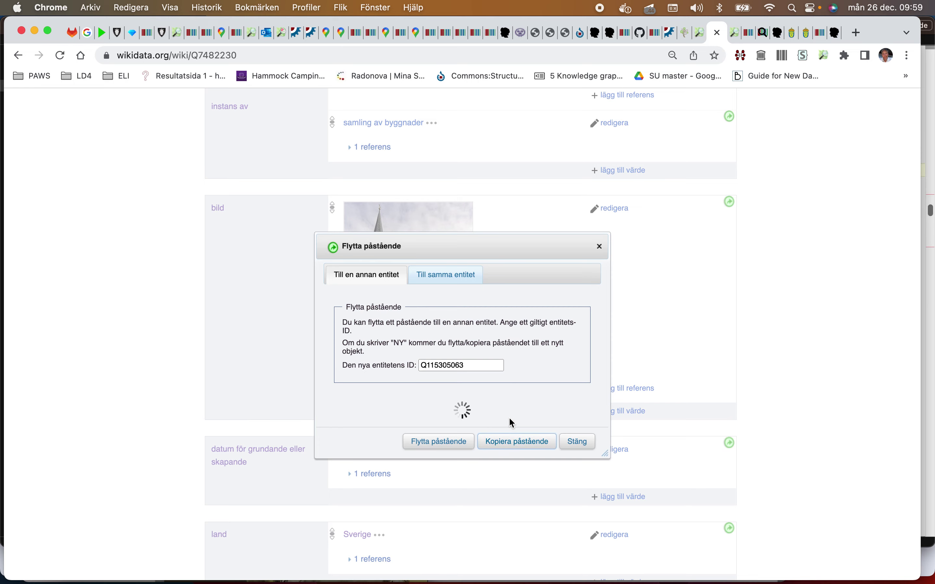
Step: Open the Commons category Valdemarsviks kyrka linked from the church item and view its media files
scroll(511, 421, down, 3)
scroll(509, 416, down, 15)
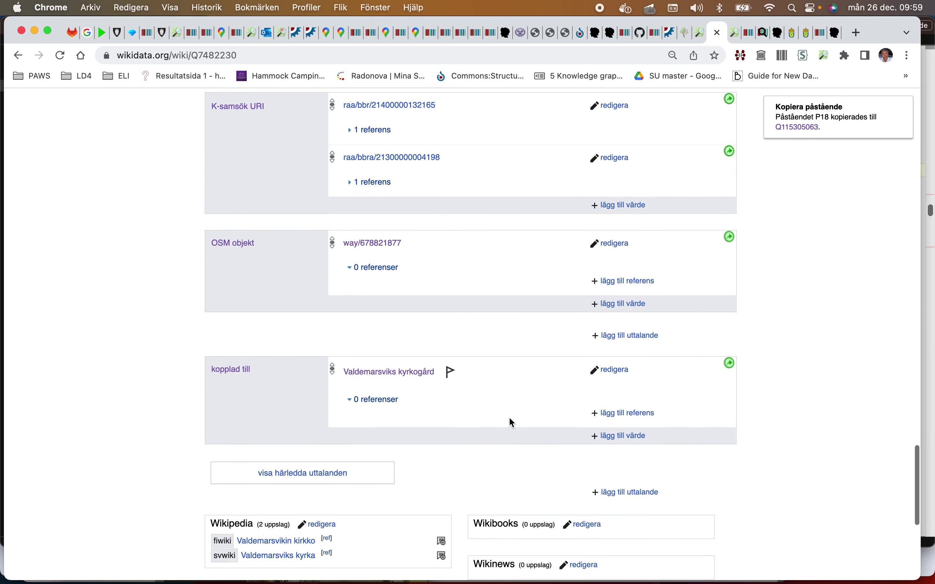
scroll(510, 418, down, 2)
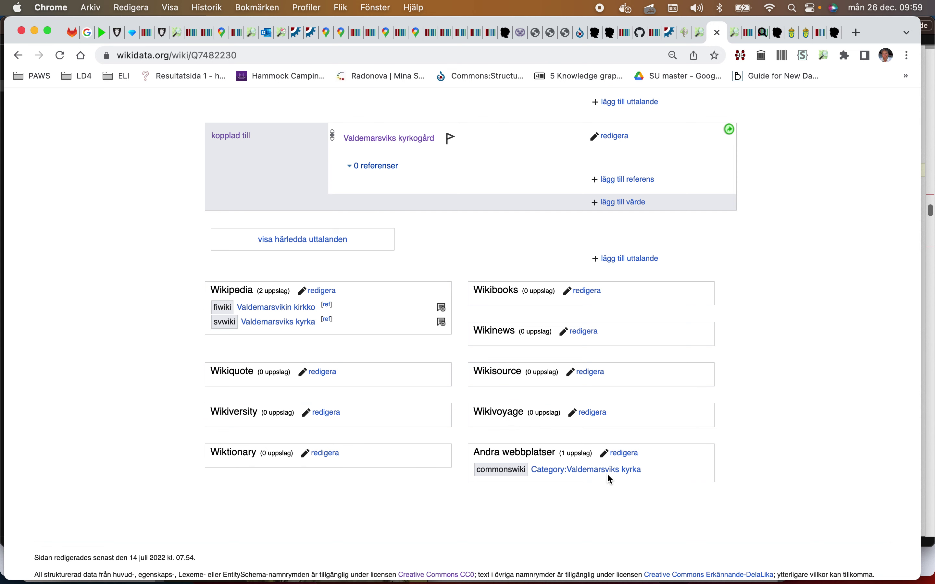
click(608, 475)
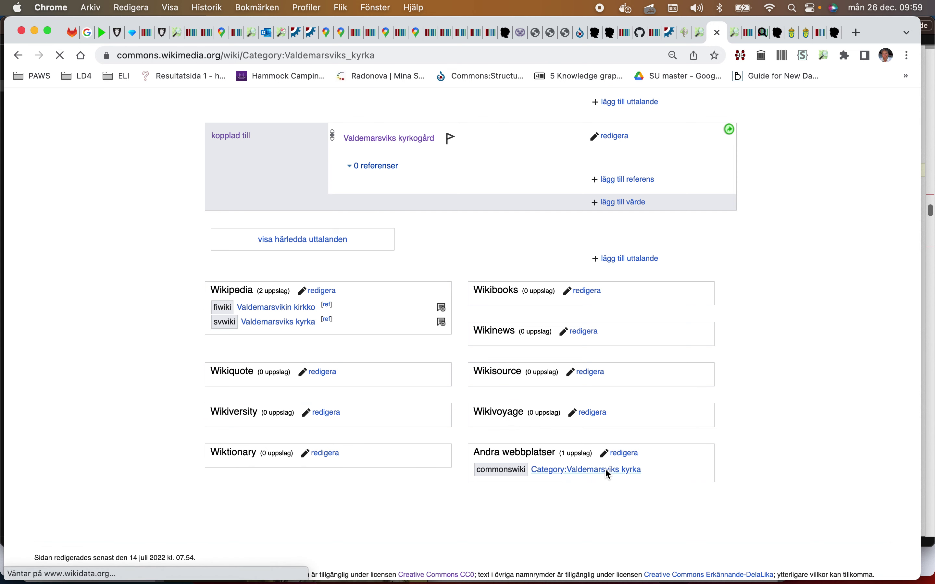
scroll(608, 475, down, 2)
scroll(608, 475, down, 3)
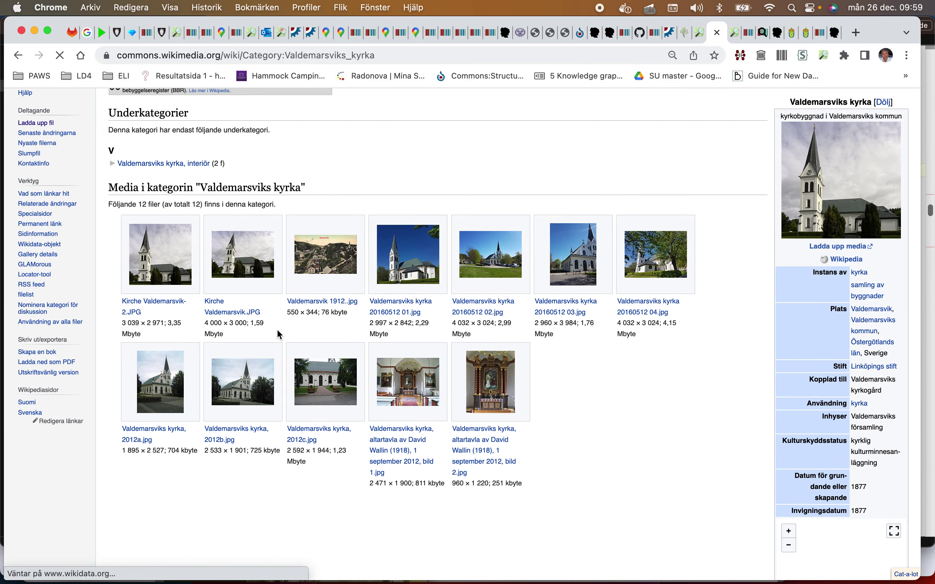
Step: Browse the category's photos at full size, from Kirche Valdemarsvik-2.JPG through to the altarpiece pictures, and close the viewer
click(183, 262)
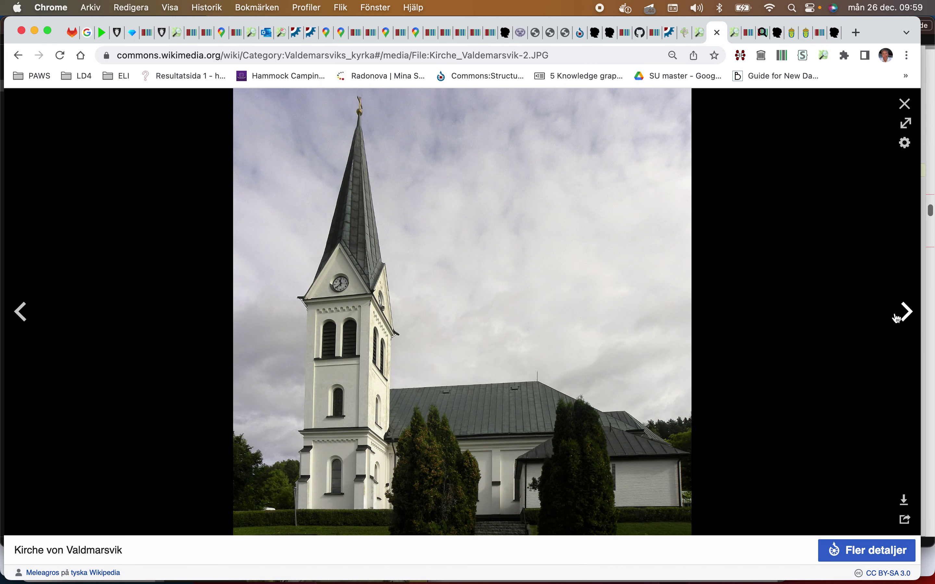
click(896, 318)
click(896, 318)
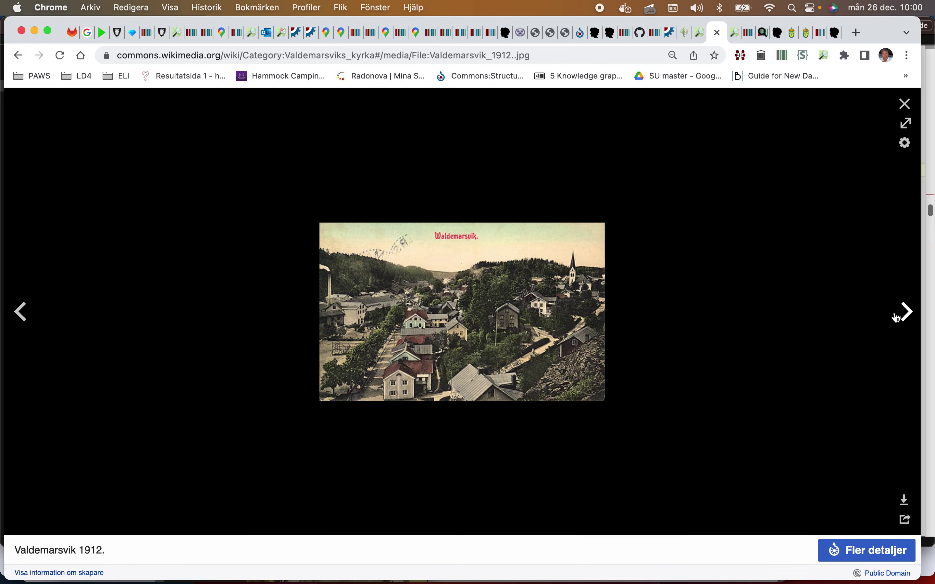
click(897, 318)
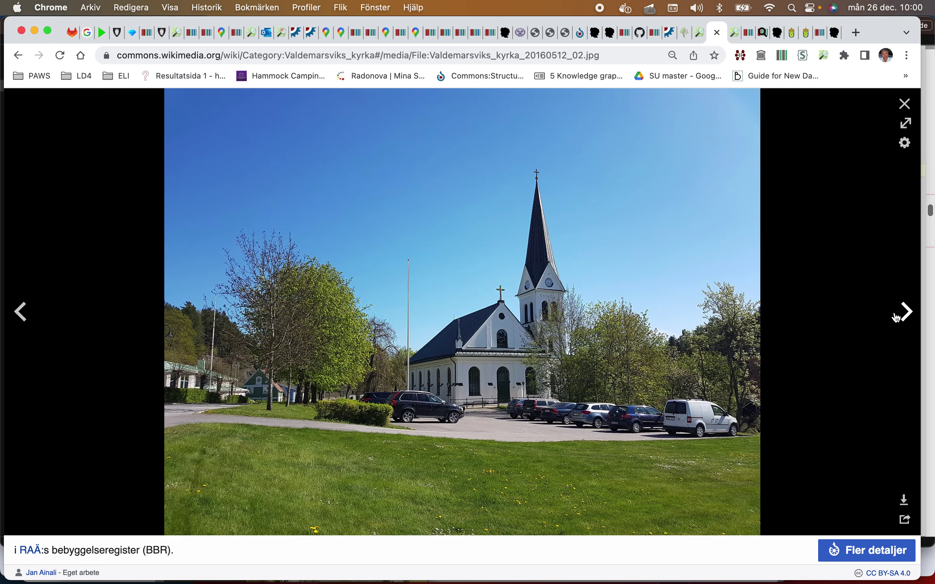
click(896, 318)
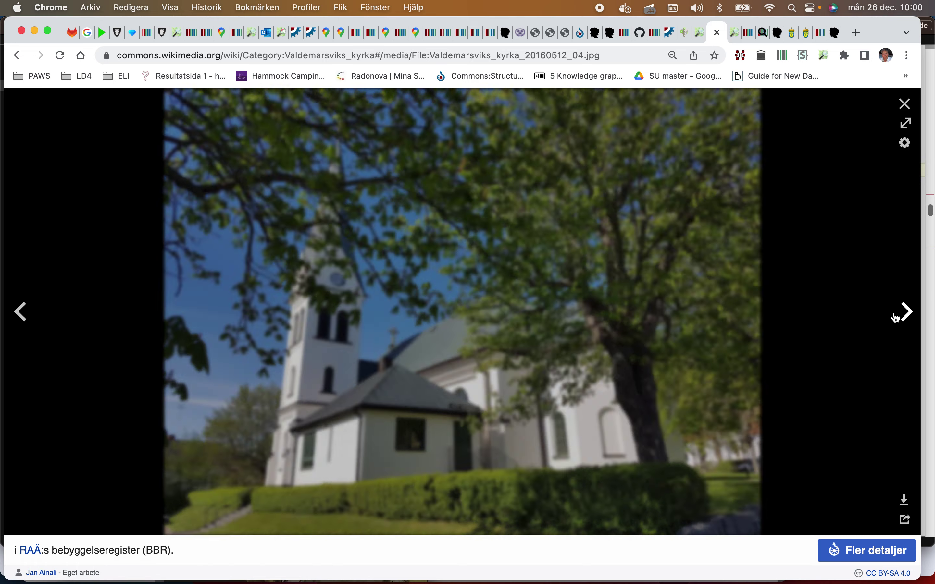
click(897, 318)
click(897, 318)
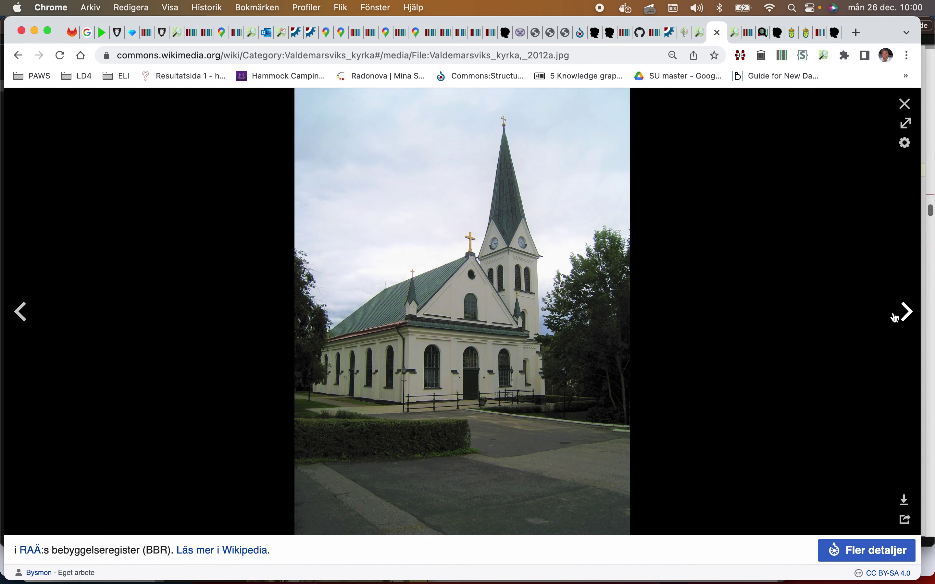
click(895, 318)
click(895, 318)
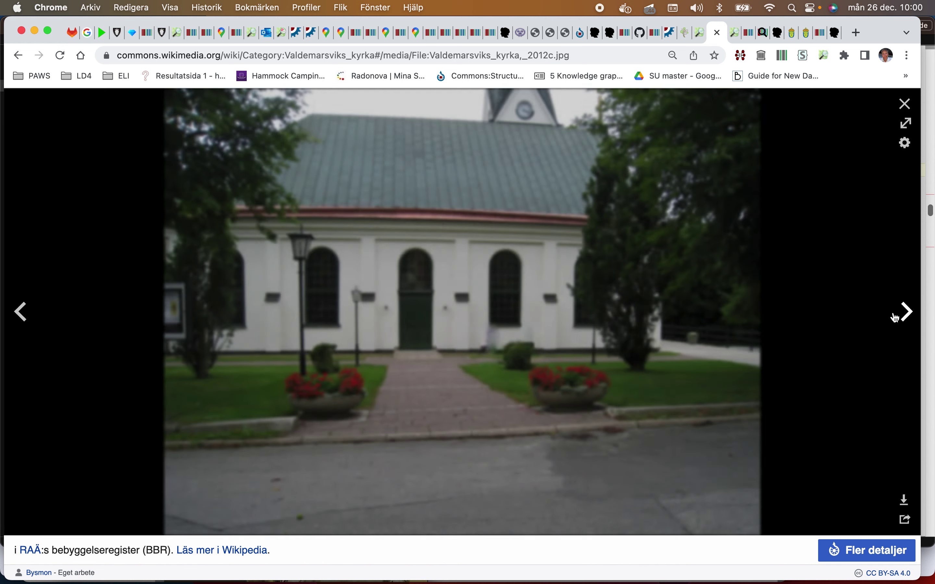
click(895, 318)
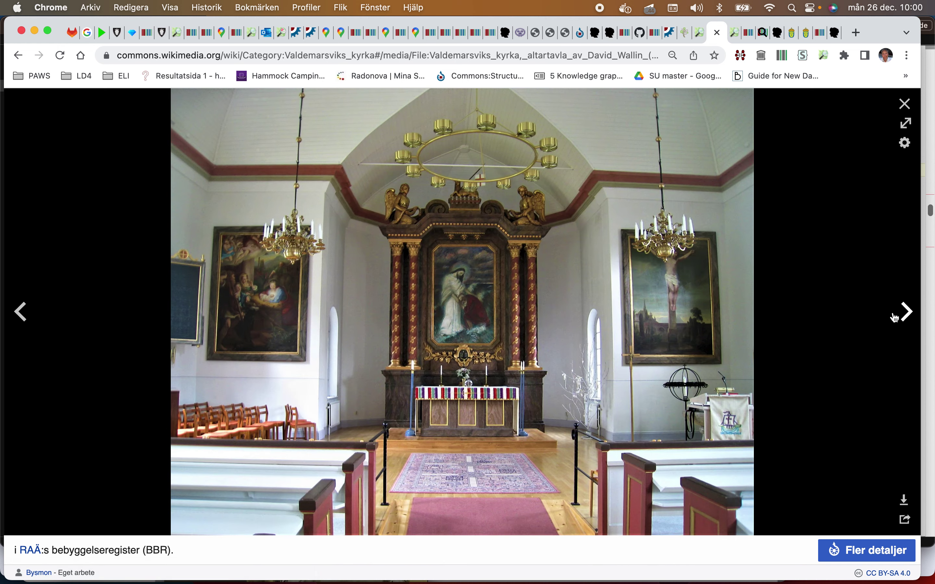
click(895, 318)
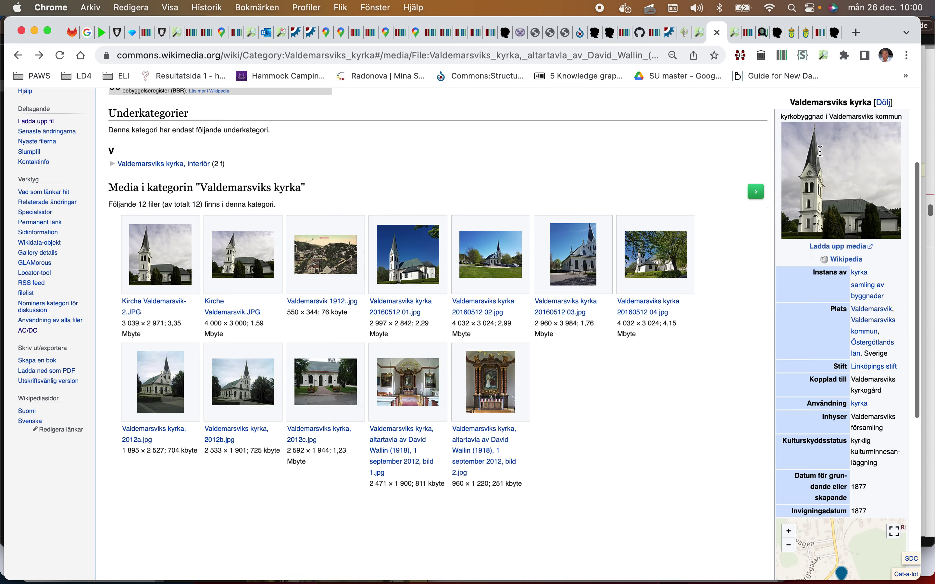
click(904, 104)
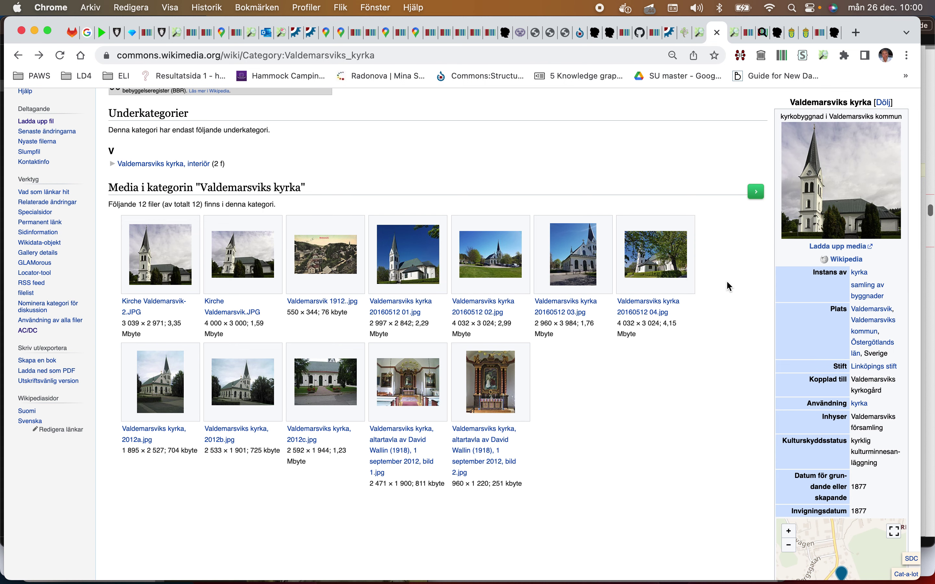
Step: Look over the Commons category page and return to the church's Wikidata item Q7482230 through its infobox
scroll(726, 283, down, 1)
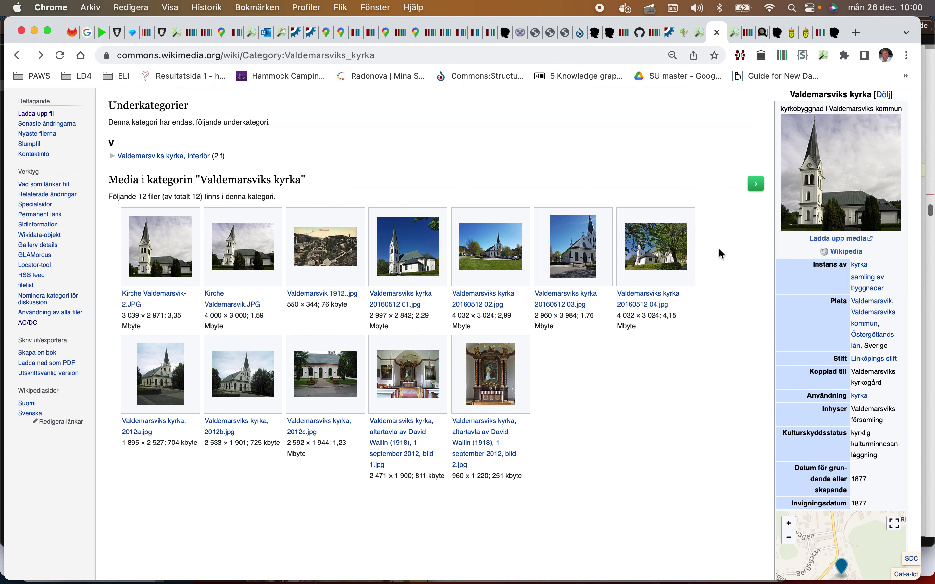
scroll(719, 251, up, 2)
scroll(720, 252, up, 3)
scroll(716, 232, down, 5)
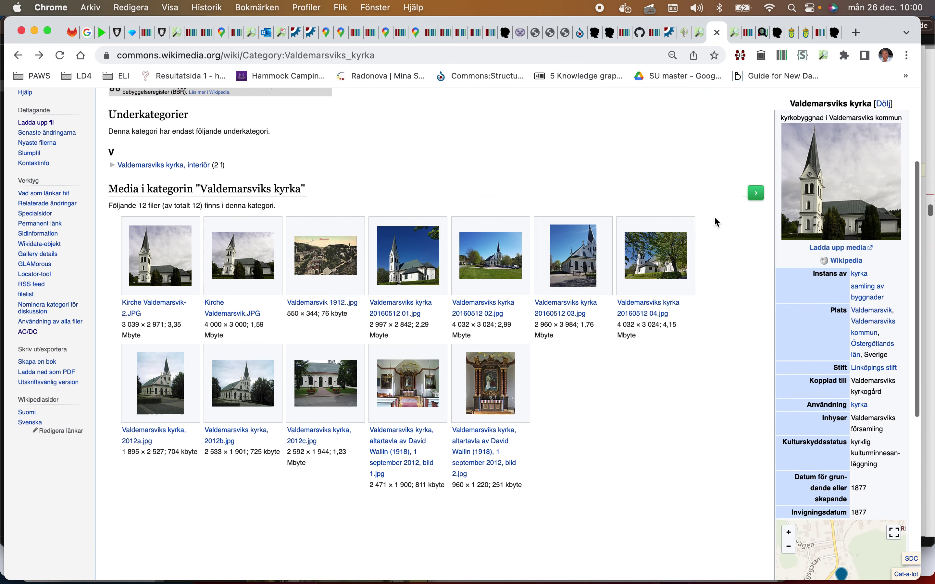
scroll(842, 392, down, 5)
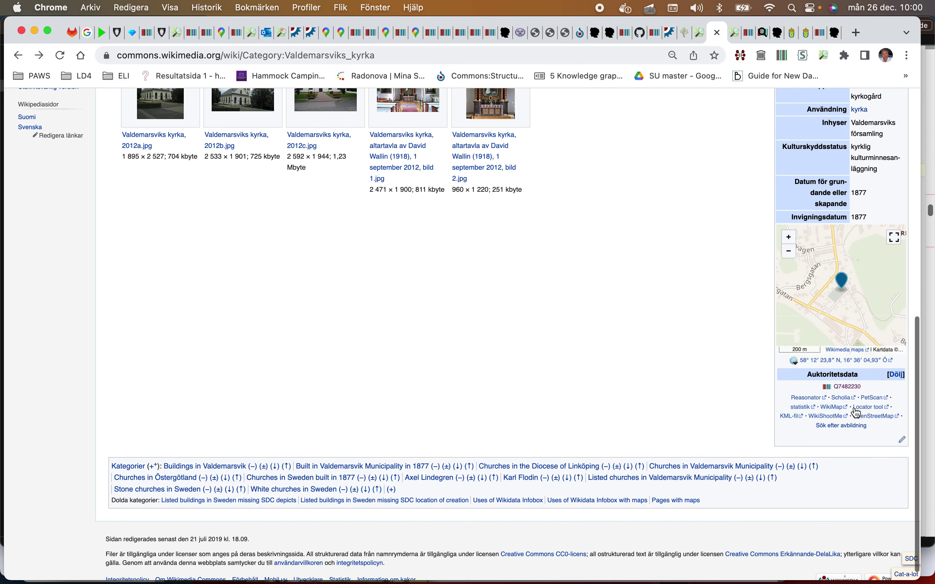
click(849, 388)
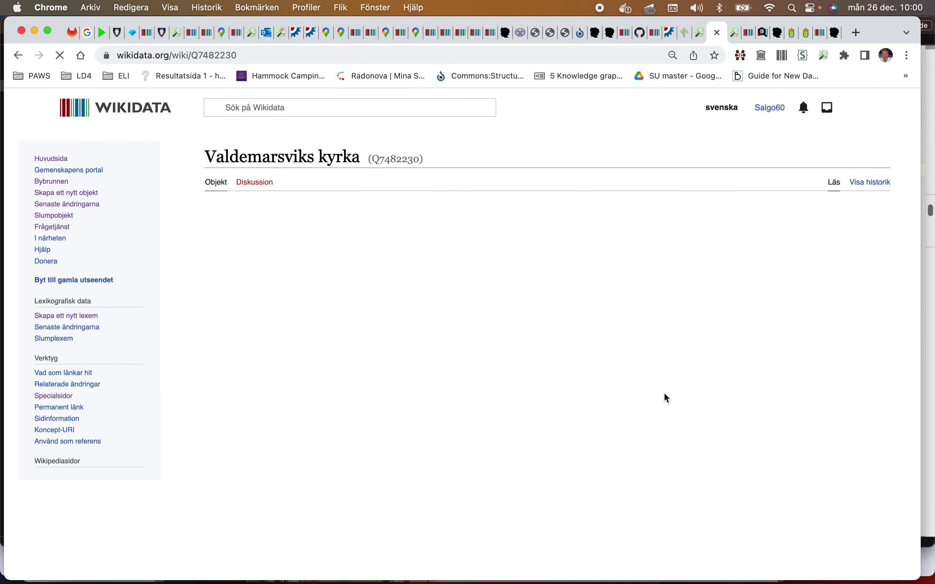
Step: Check the OSM objekt identifier on the Valdemarsviks kyrka item and copy the item ID Q7482230
scroll(665, 394, down, 20)
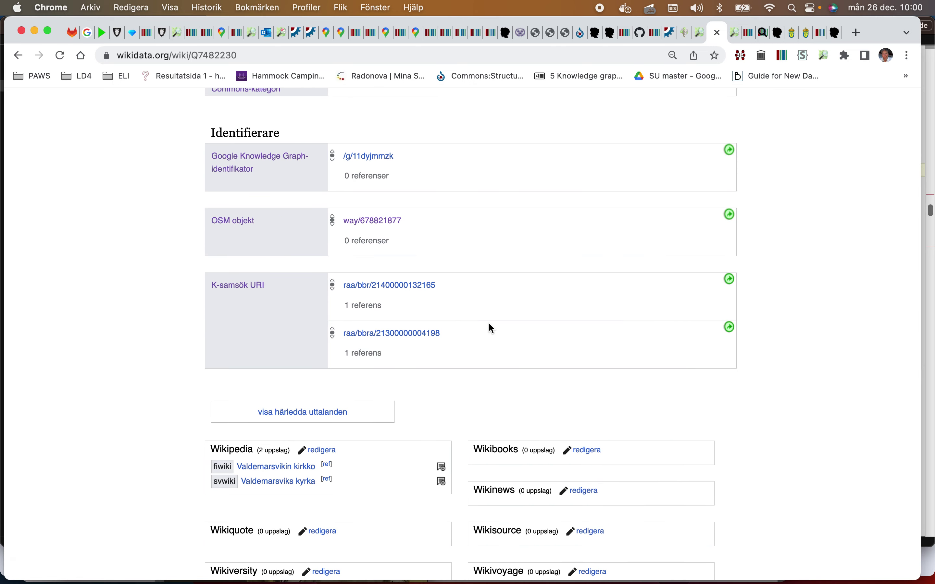
super+click(365, 221)
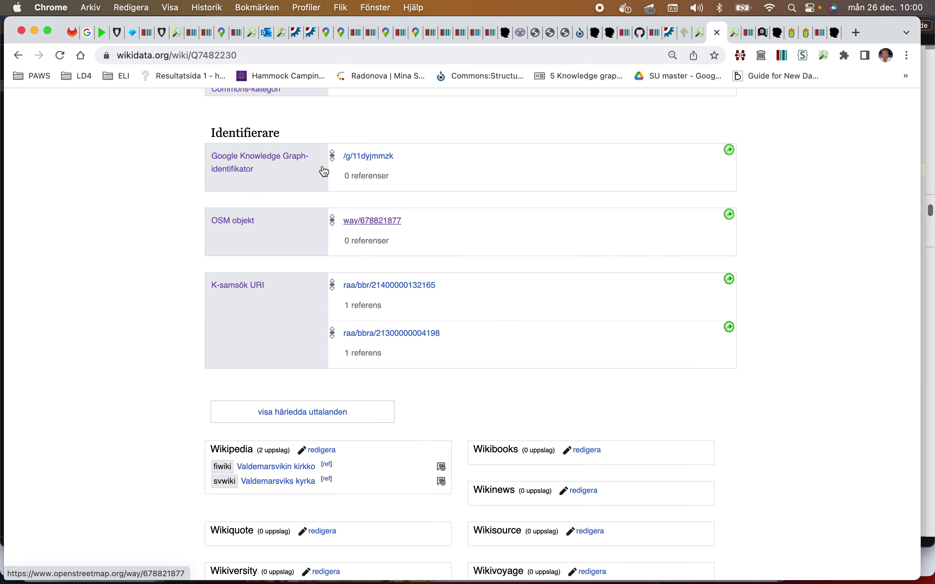
scroll(350, 159, up, 20)
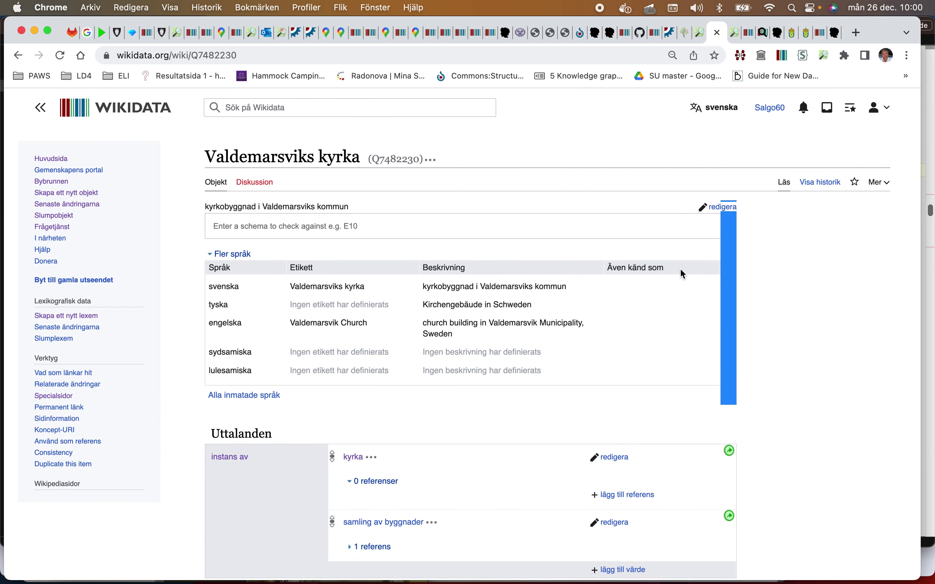
double_click(396, 158)
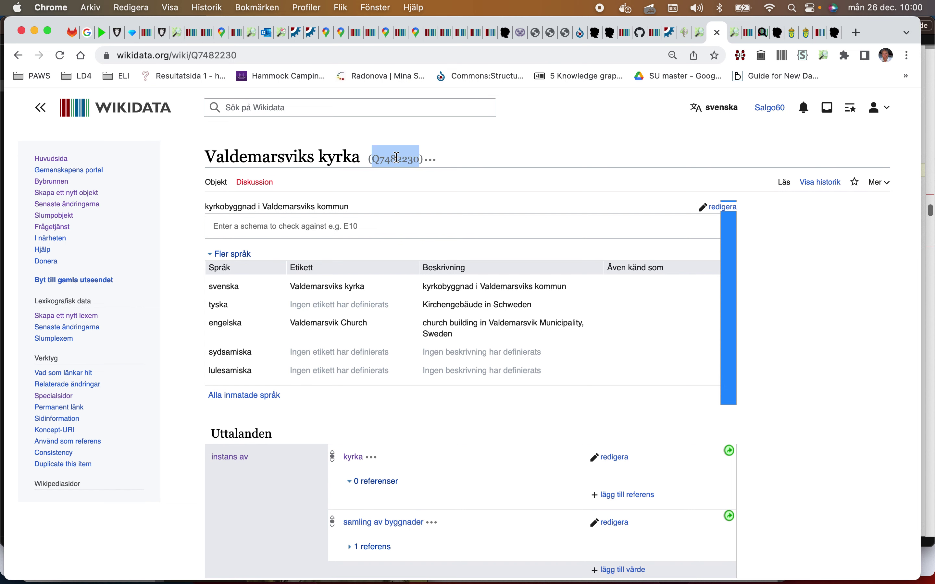
right_click(396, 158)
click(411, 186)
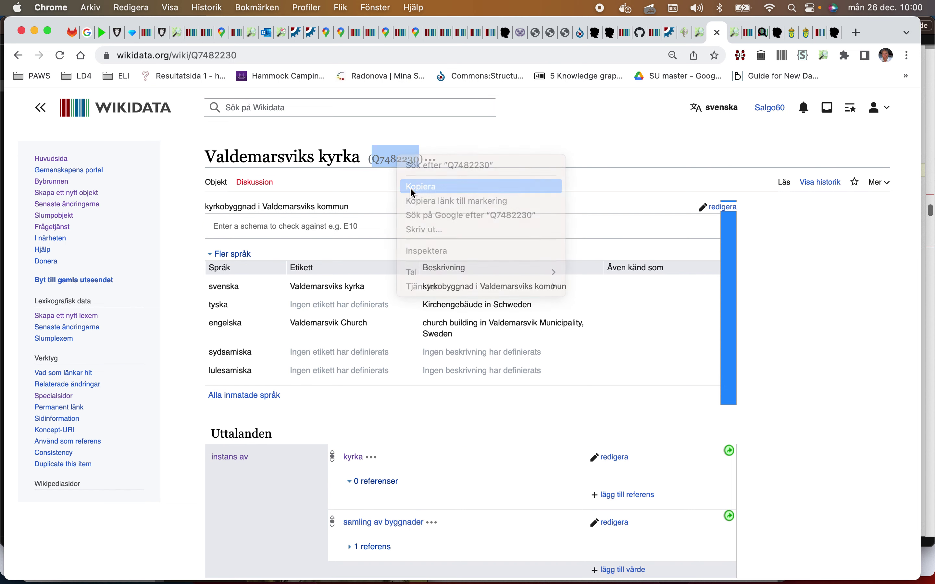
Step: Expand the coordinates map on the Valdemarsviks kyrka item and open its location in Google Maps through the external maps list
scroll(412, 191, down, 3)
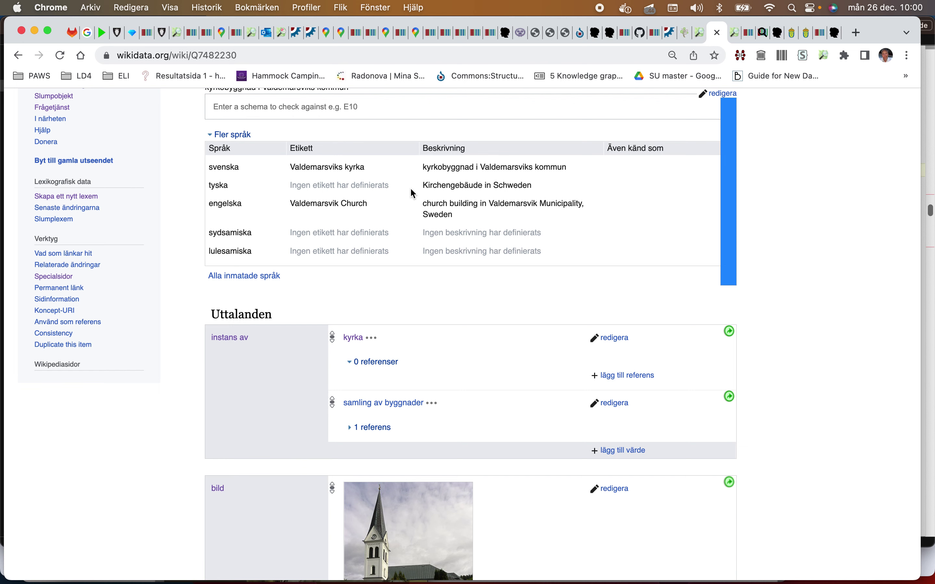
scroll(412, 191, down, 10)
scroll(410, 187, down, 10)
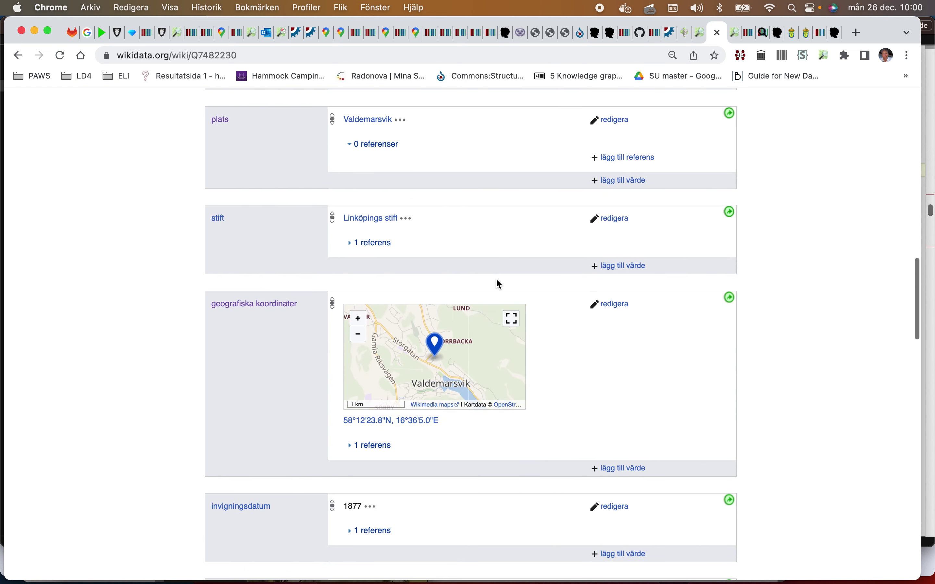
click(512, 321)
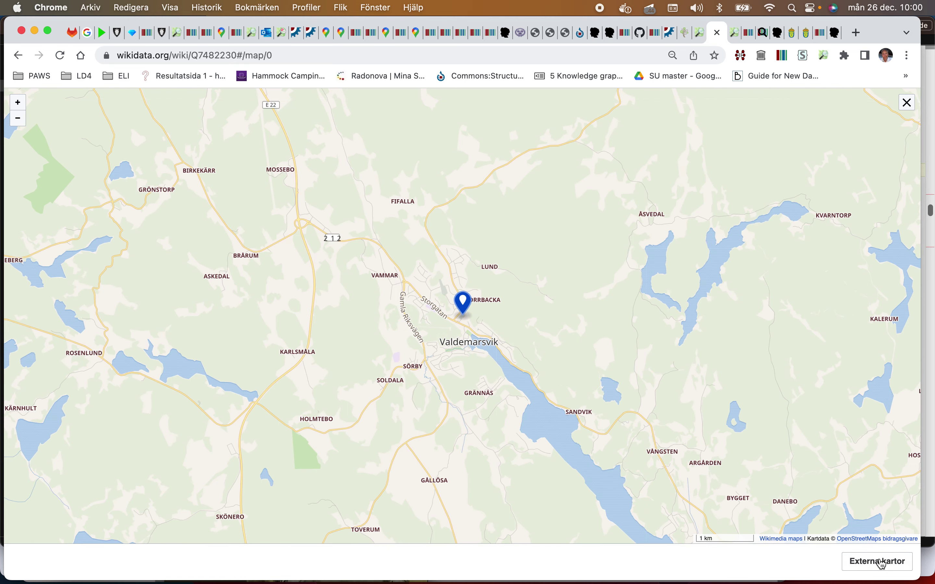
click(870, 564)
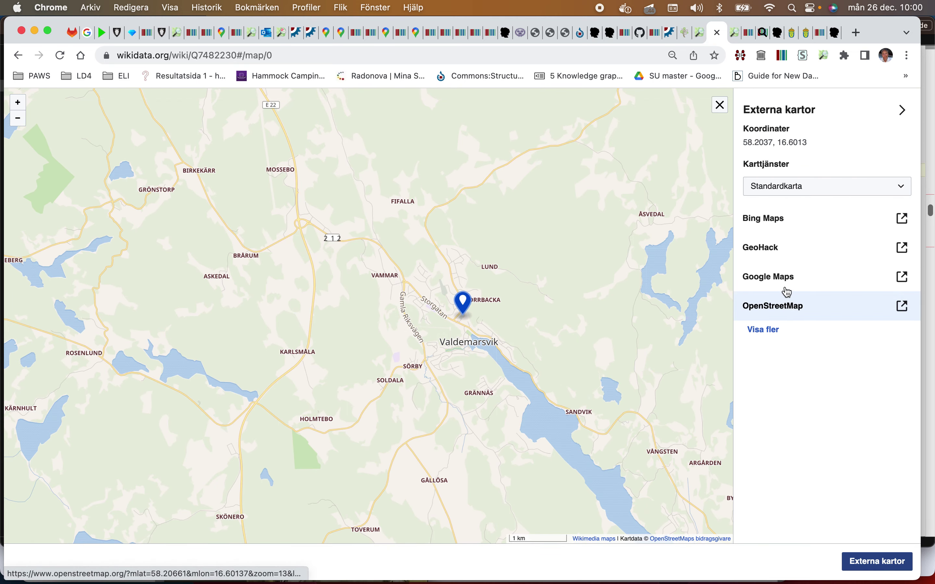
click(784, 273)
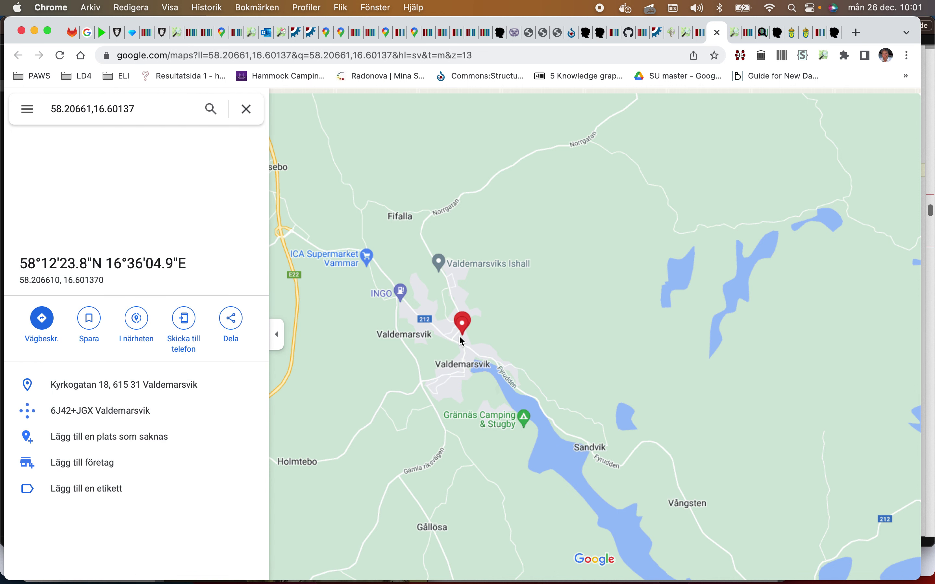
Step: Locate Valdemarsviks kyrka beside the coordinate marker on Google Maps and open its place details
scroll(460, 340, up, 3)
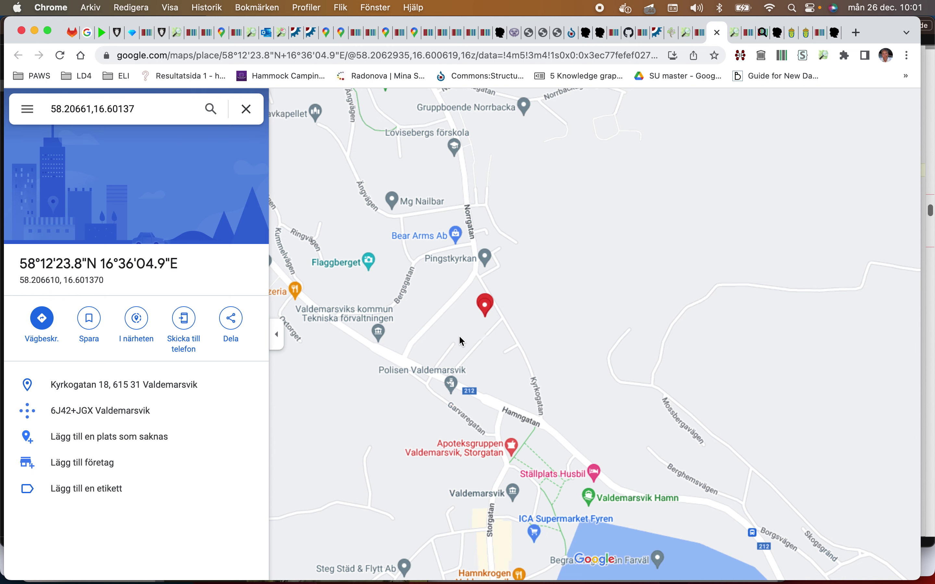
scroll(459, 337, up, 2)
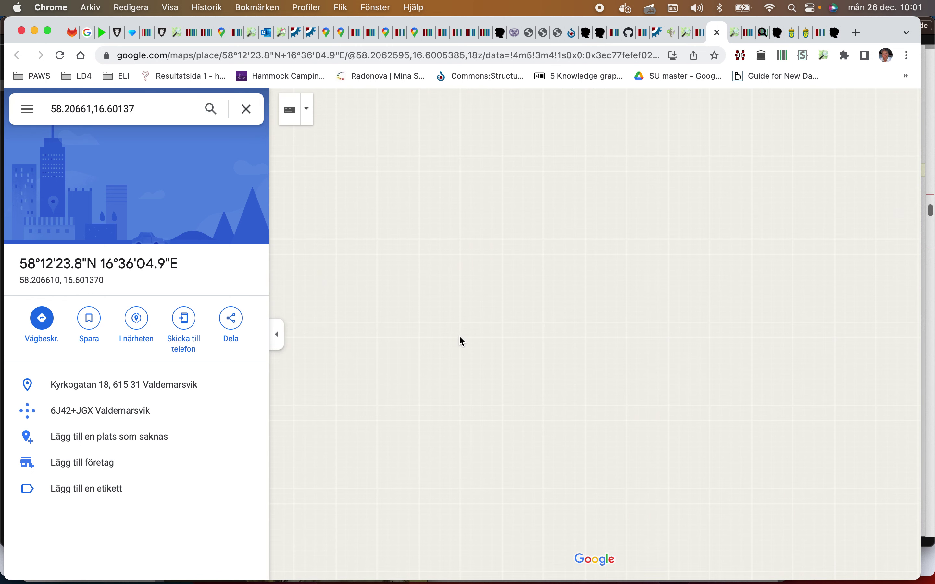
scroll(459, 337, up, 1)
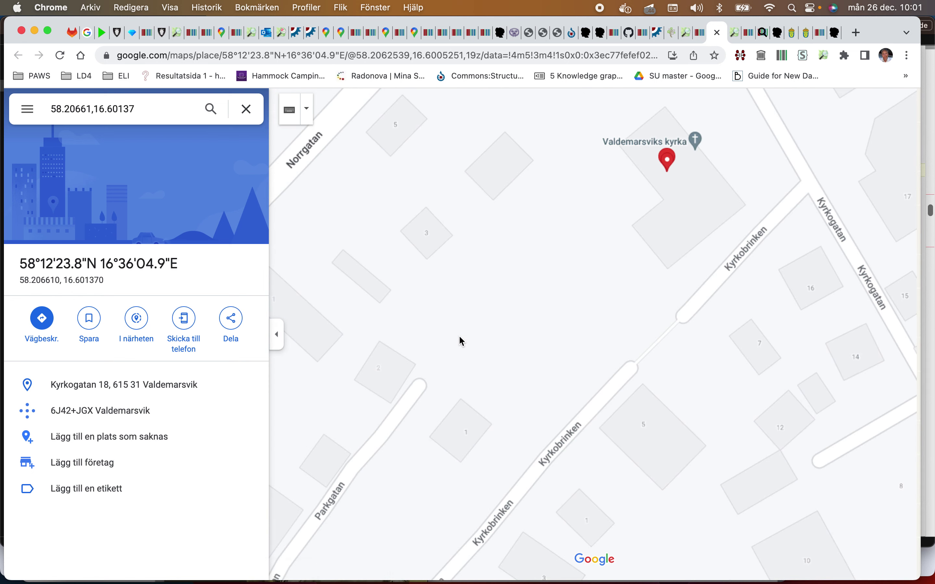
drag(500, 286, 331, 354)
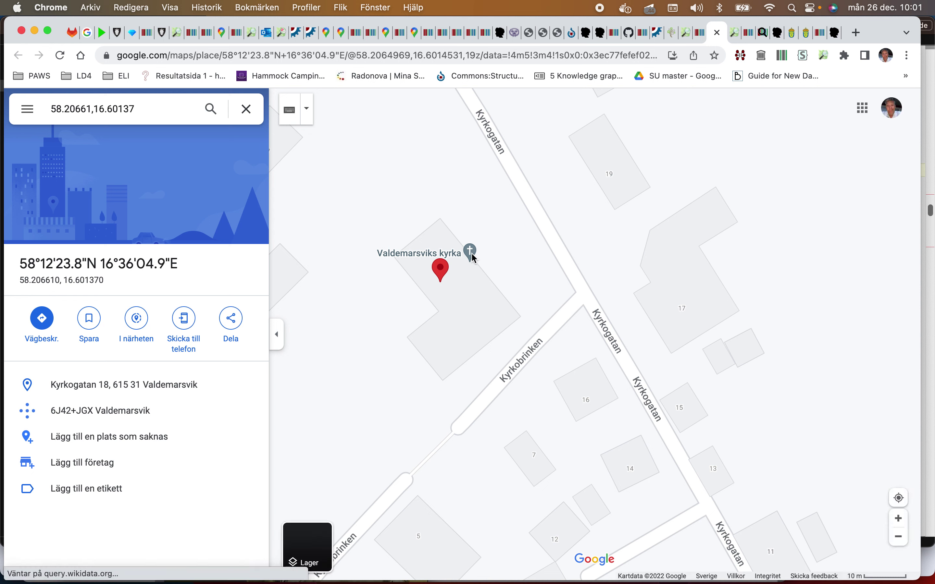
mouse_move(473, 258)
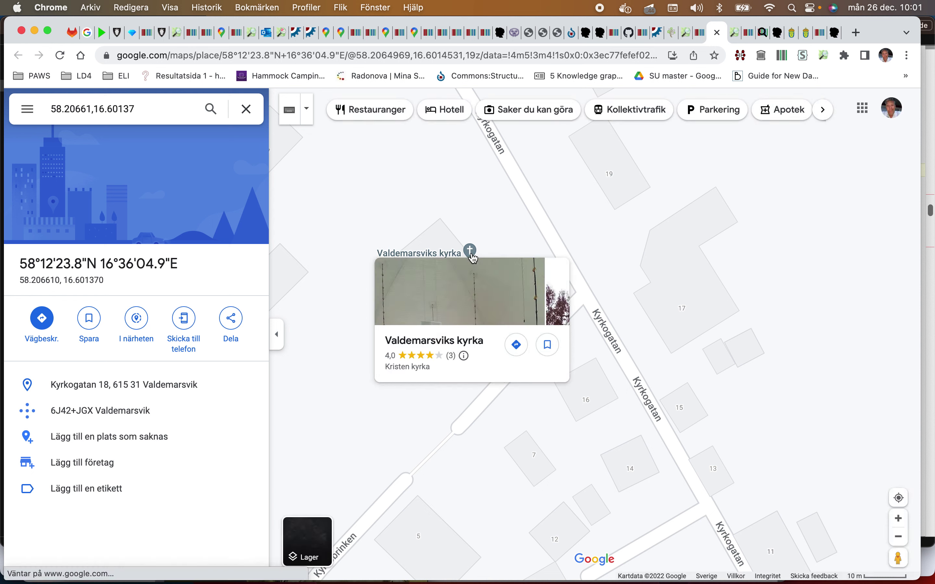
click(470, 251)
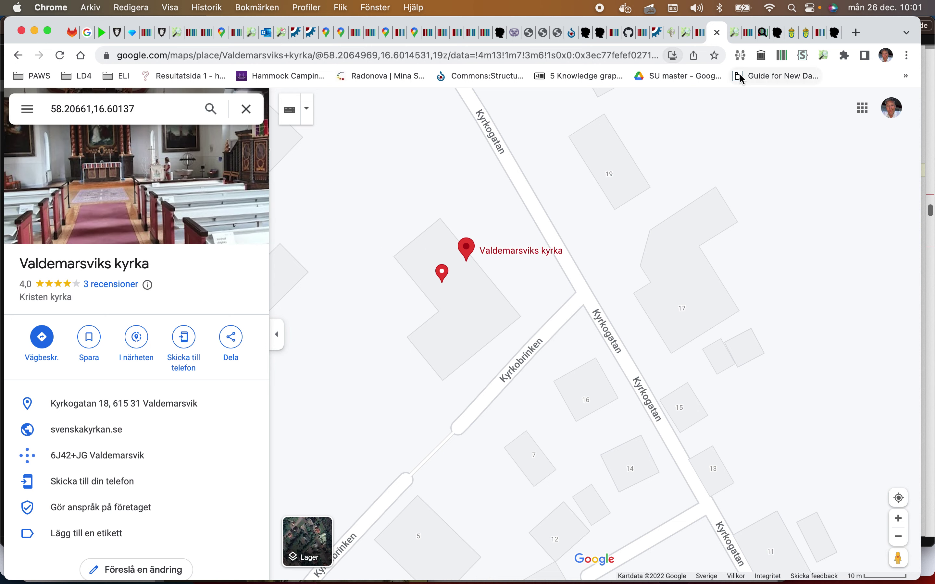
Step: Connect the place's Google Maps Customer ID to the Valdemarsviks kyrka item Q7482230 with the Wikidata browser extension
click(785, 59)
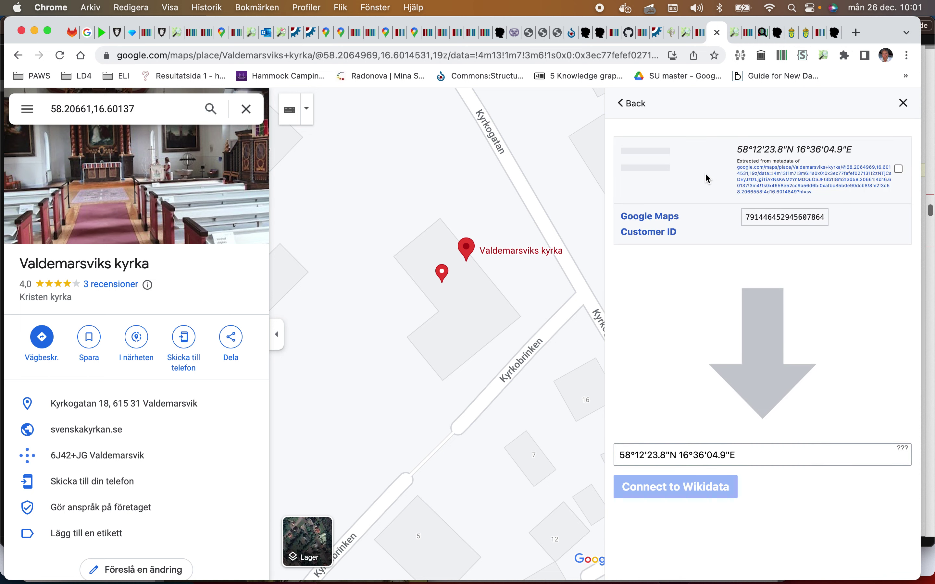
drag(746, 456, 620, 457)
right_click(646, 456)
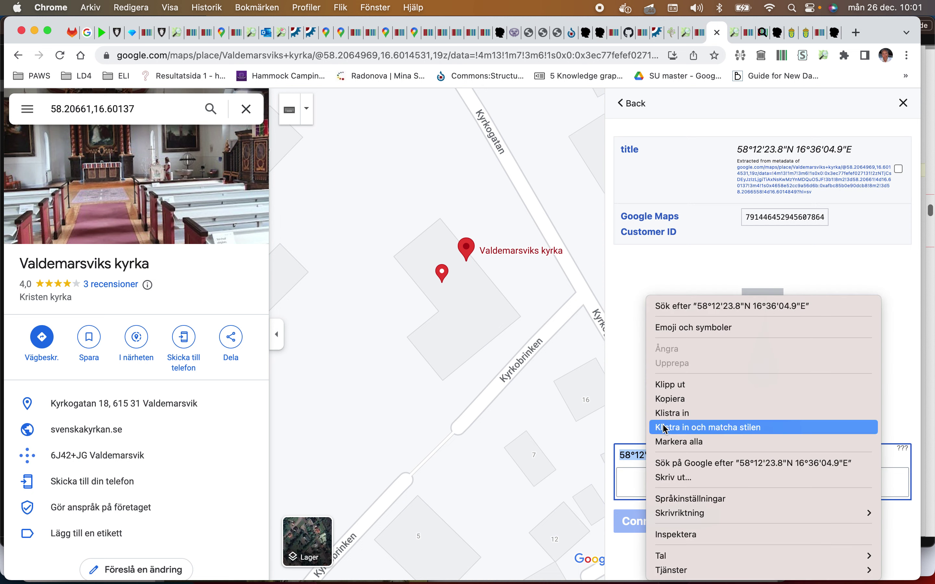
click(666, 412)
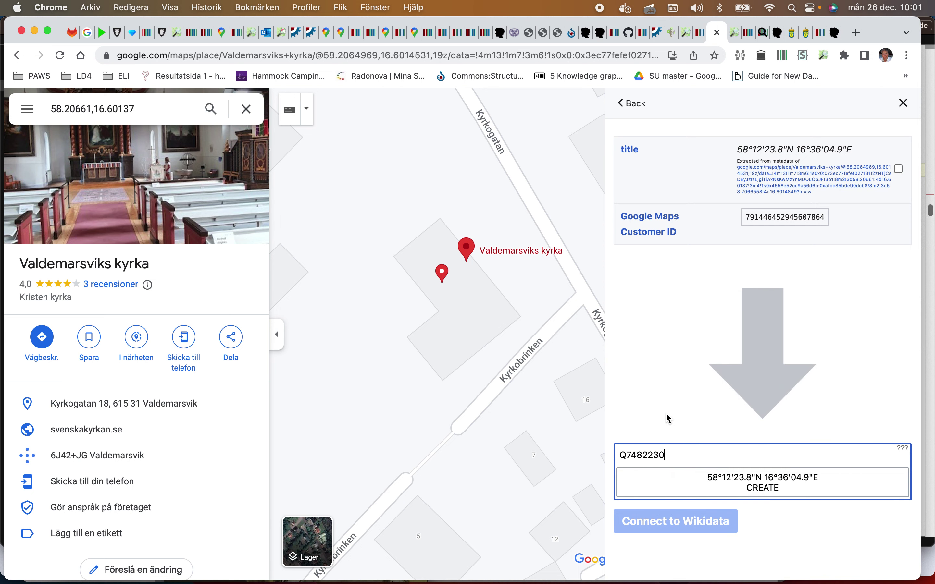
key(BackSpace)
text(0)
click(698, 490)
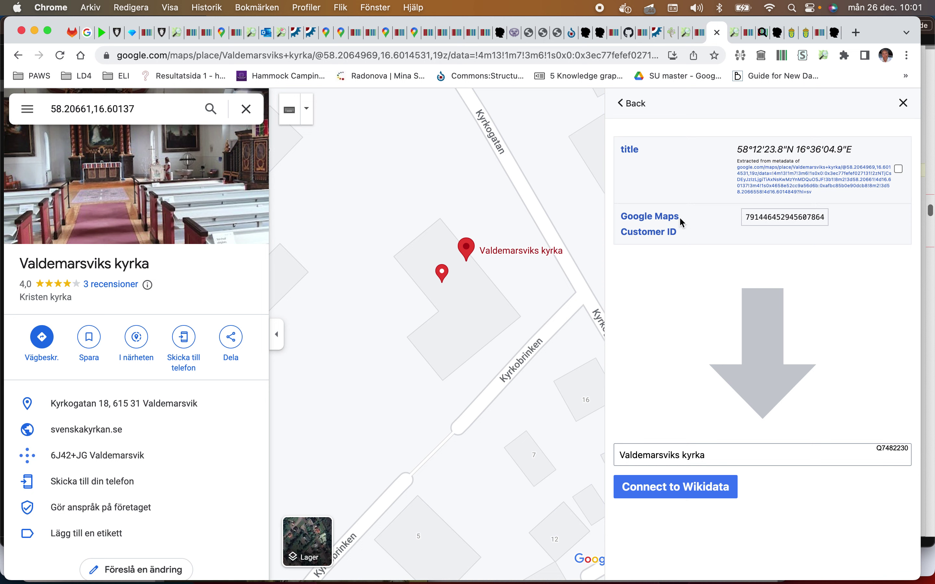
click(690, 488)
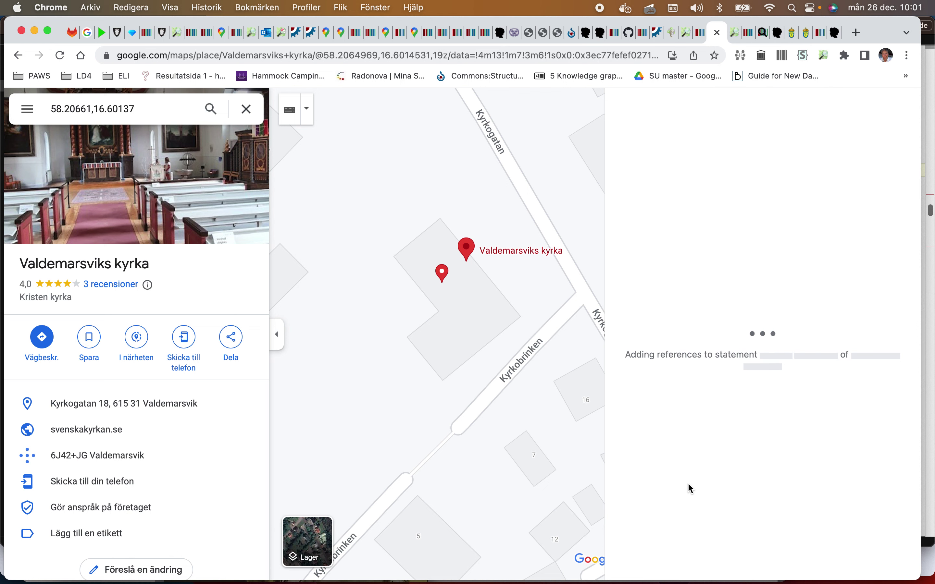
Step: Show satellite imagery of the area around Valdemarsviks kyrka and close the Wikidata extension's side panel
click(309, 543)
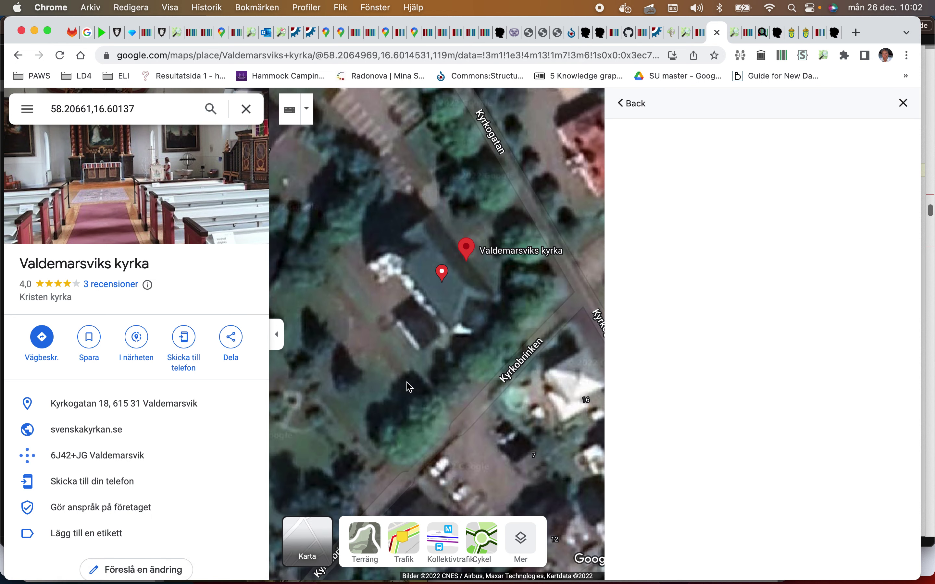
scroll(409, 387, down, 5)
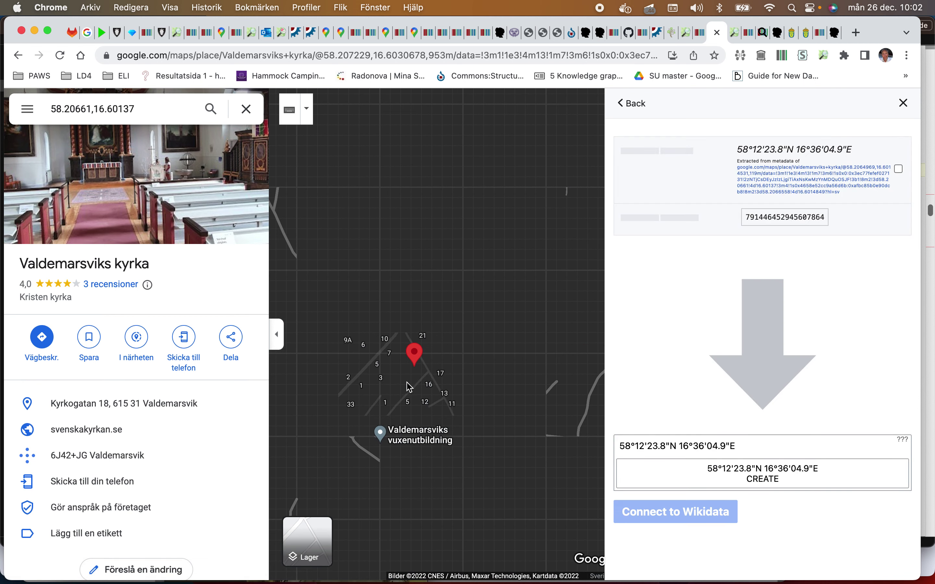
click(902, 103)
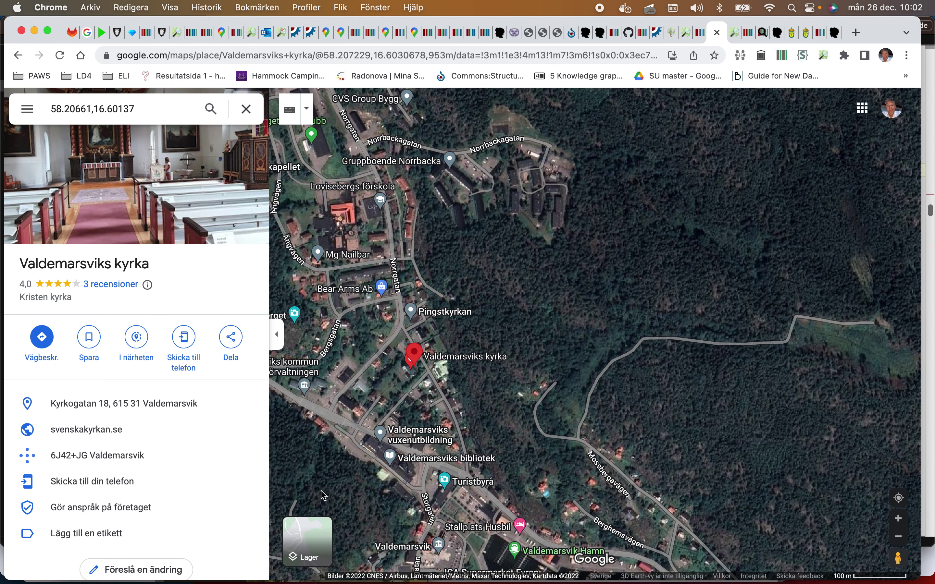
scroll(401, 387, up, 5)
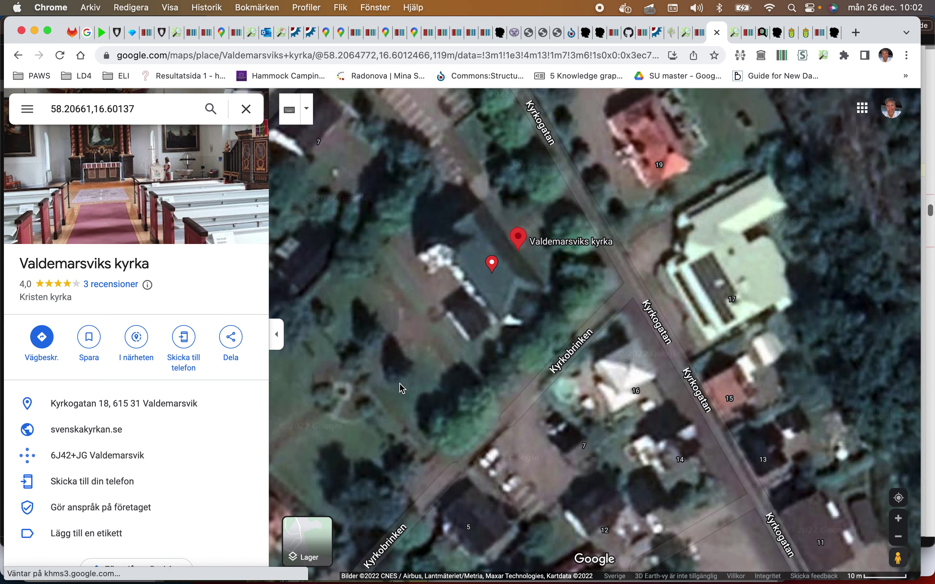
Step: Enter Street View on the road near Valdemarsviks kyrka and look closely at the church building
drag(898, 557, 628, 237)
drag(628, 238, 627, 237)
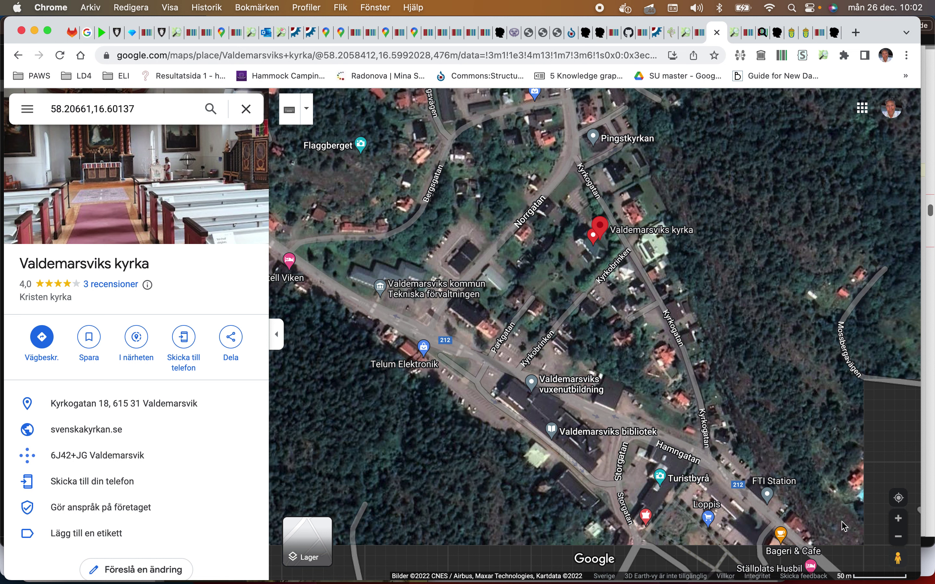
drag(889, 558, 562, 147)
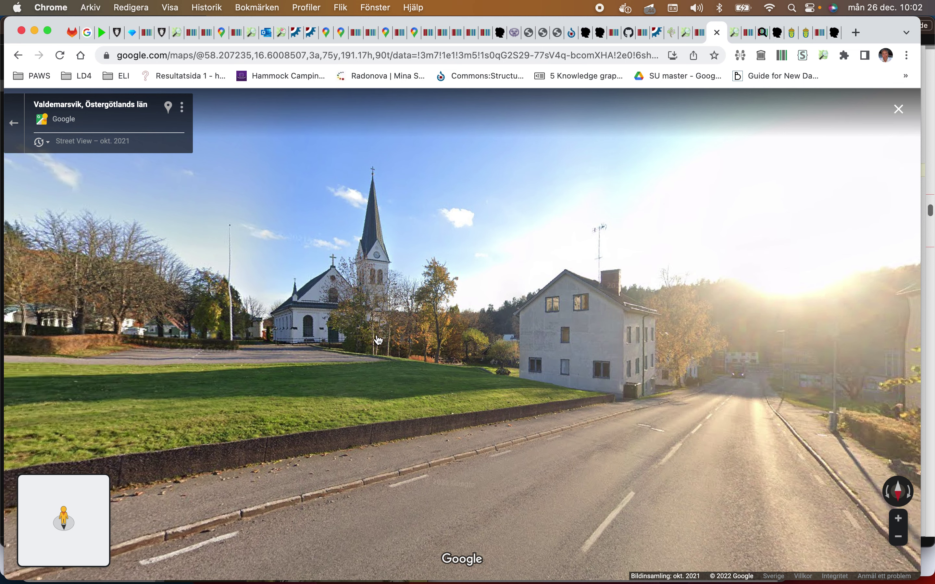
click(378, 340)
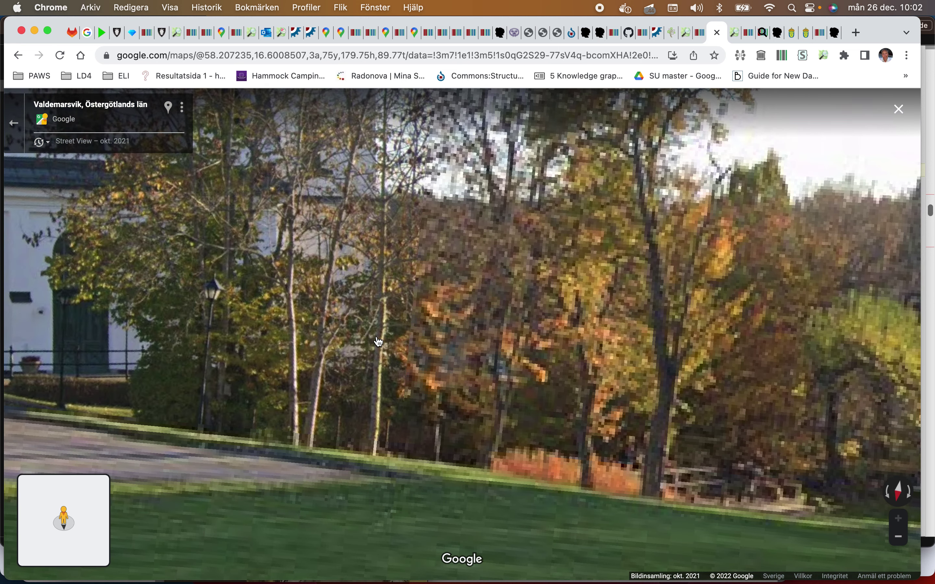
scroll(474, 343, up, 3)
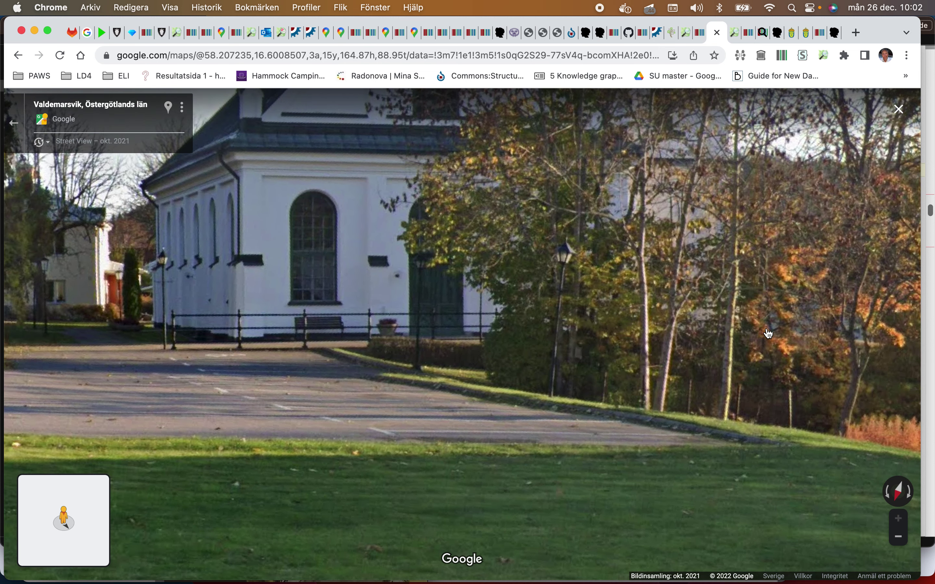
drag(438, 296, 681, 265)
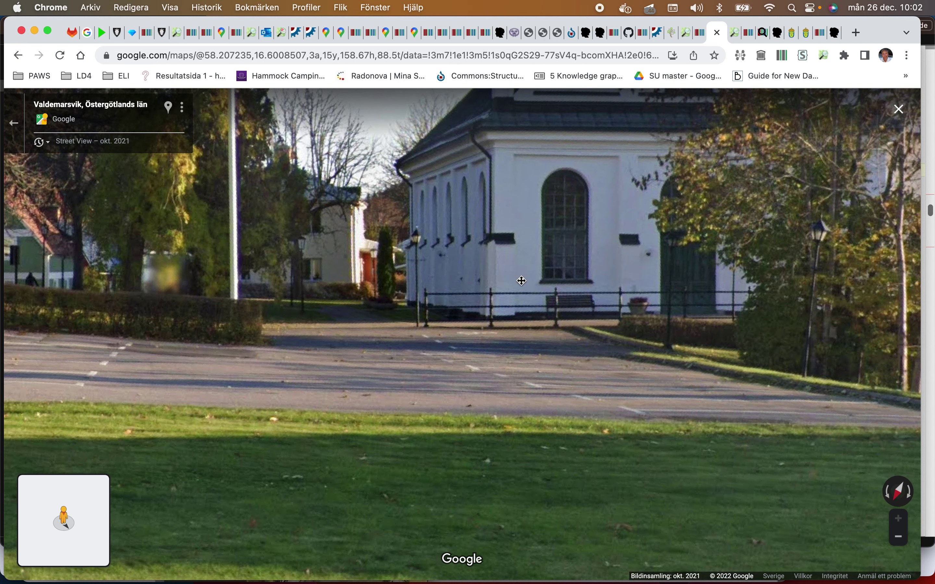
Step: Close the Google Maps page and the expanded map, reload item Q7482230 and check its Google Maps Customer-ID statement
click(716, 32)
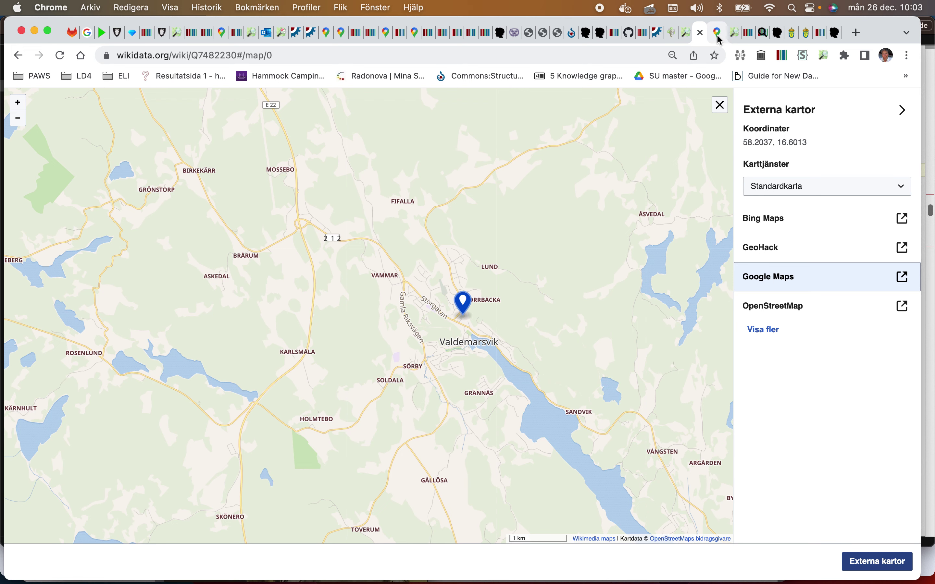
click(722, 109)
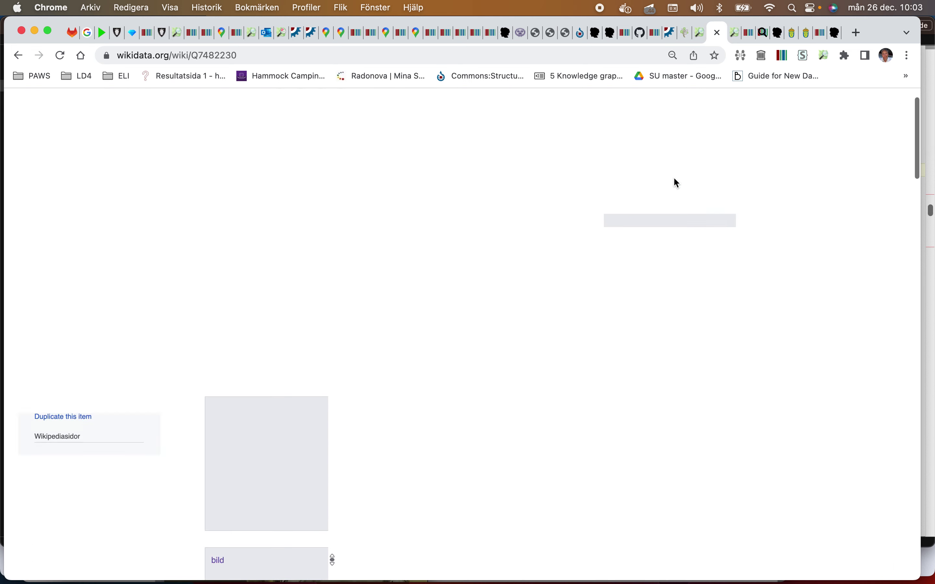
click(460, 53)
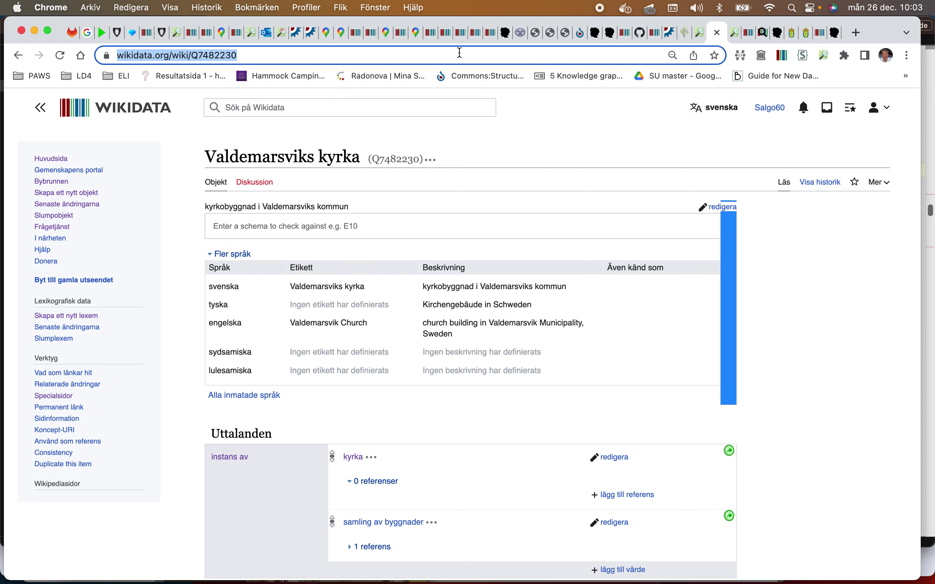
key(Return)
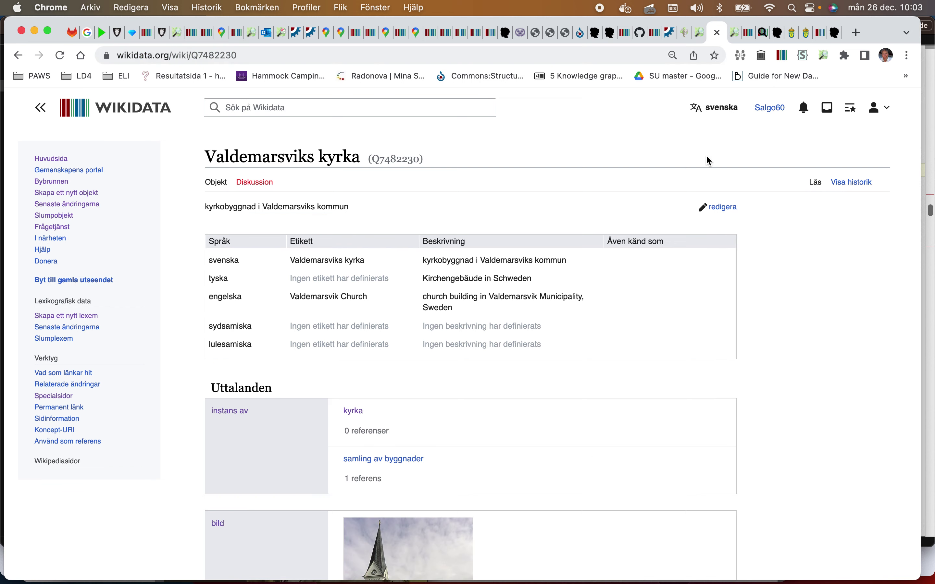
scroll(659, 232, down, 15)
scroll(661, 233, down, 10)
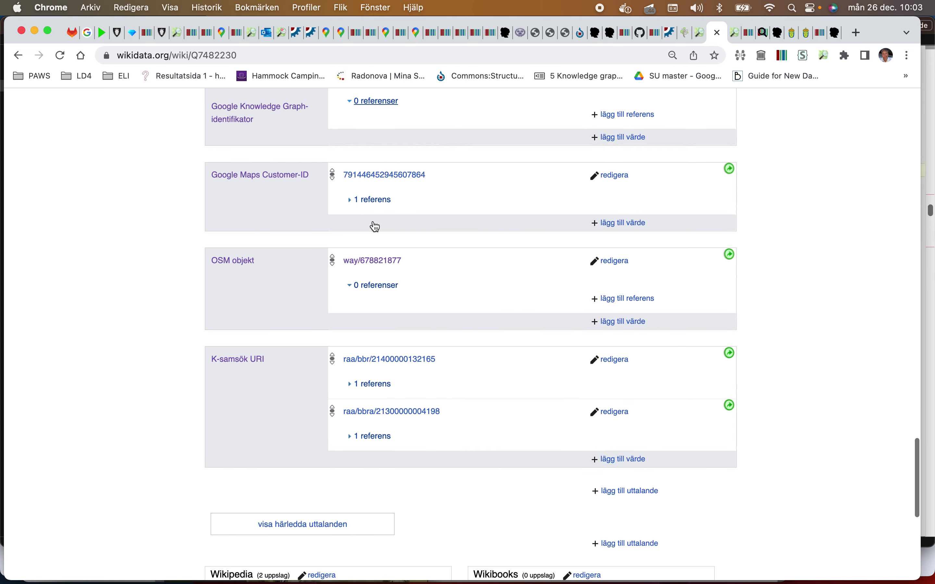
scroll(374, 227, down, 4)
right_click(378, 219)
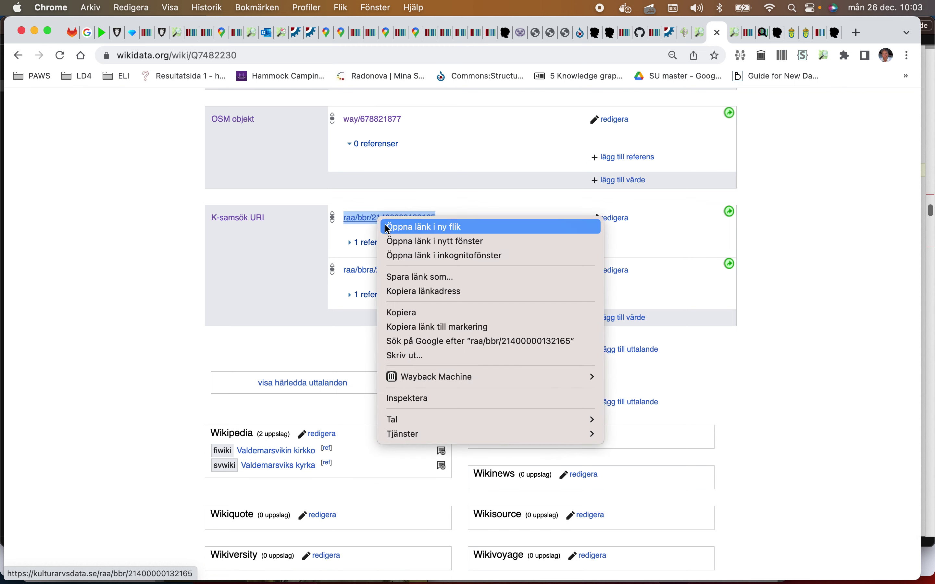
click(388, 227)
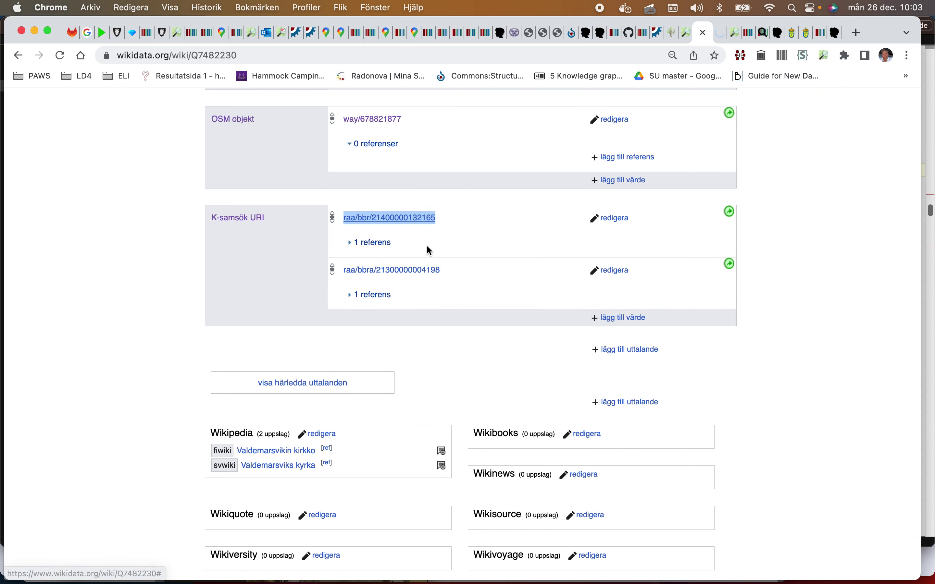
right_click(400, 270)
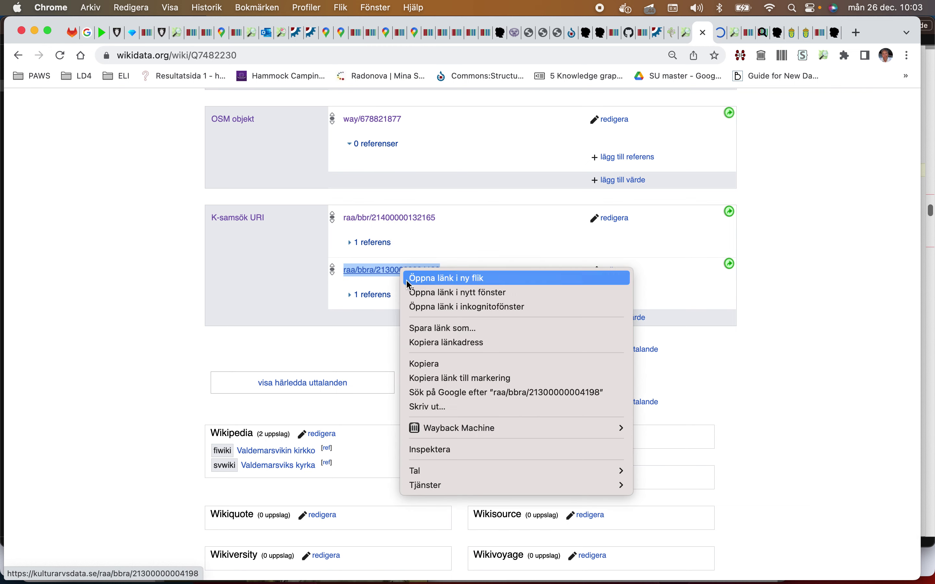
click(406, 280)
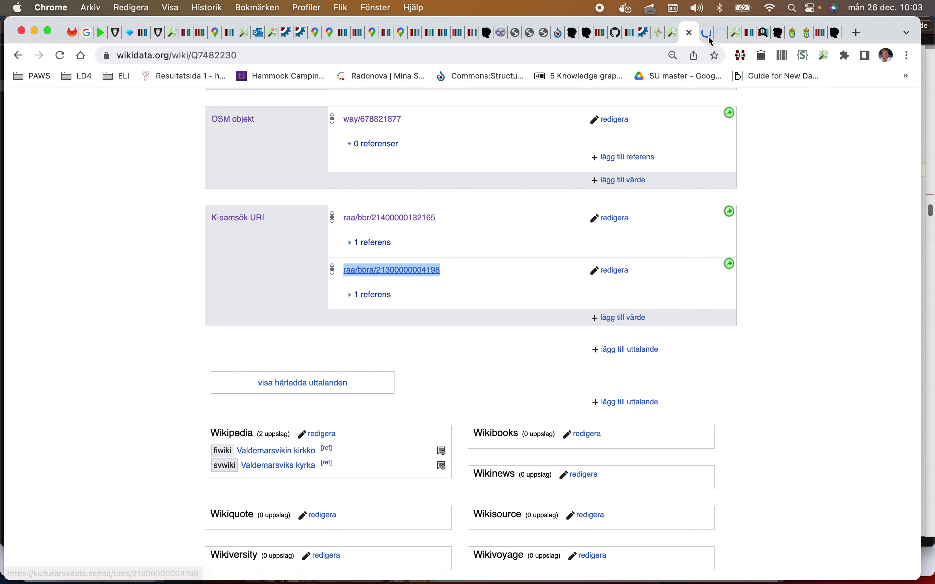
click(708, 35)
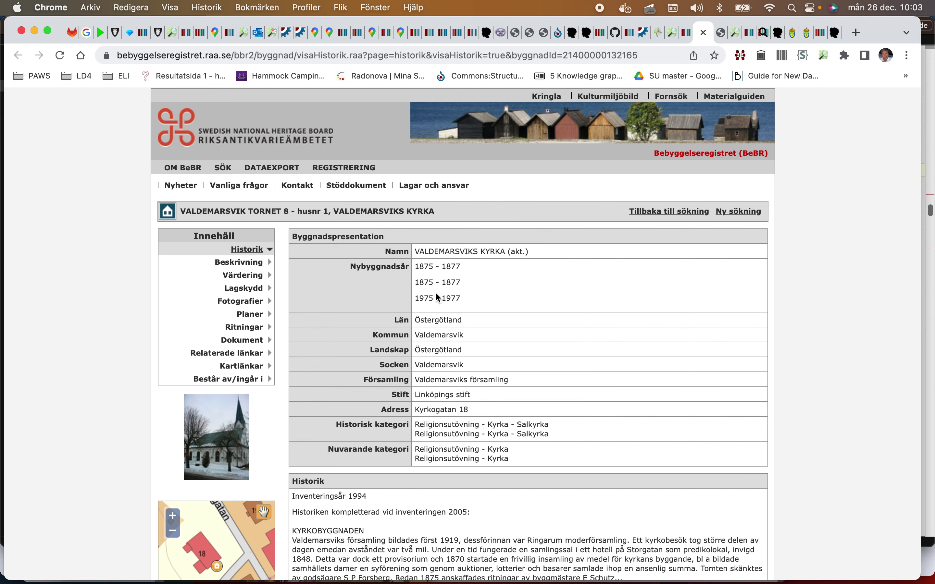
scroll(436, 294, down, 3)
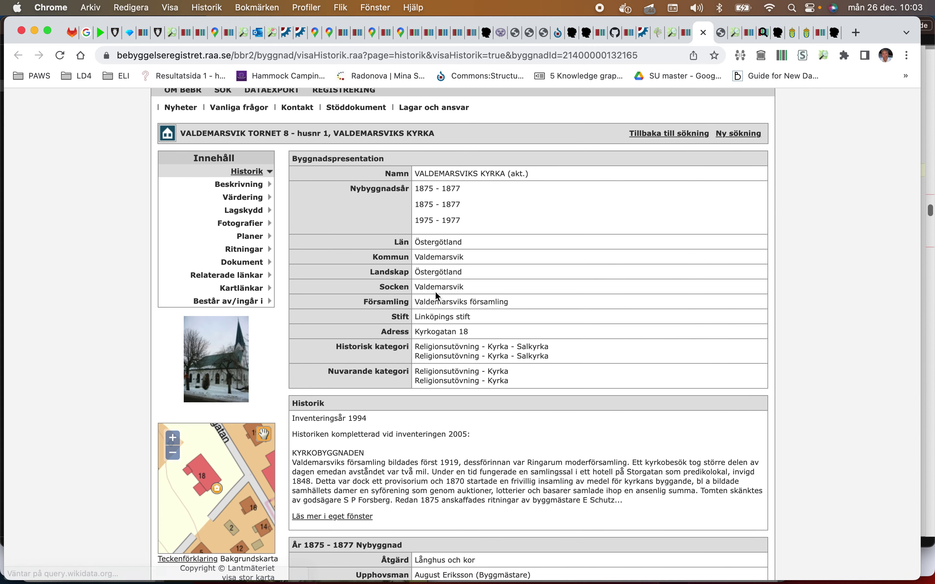
scroll(435, 292, up, 1)
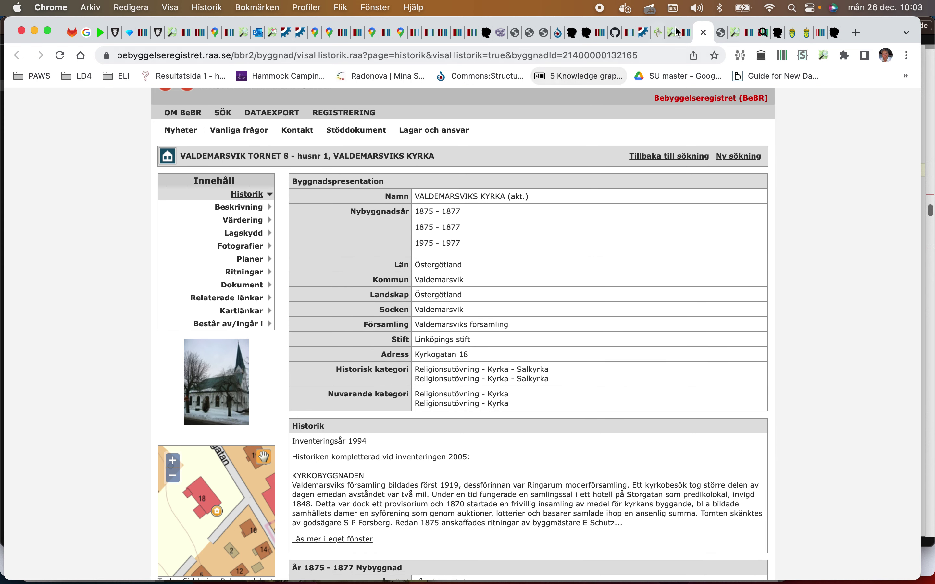
click(687, 32)
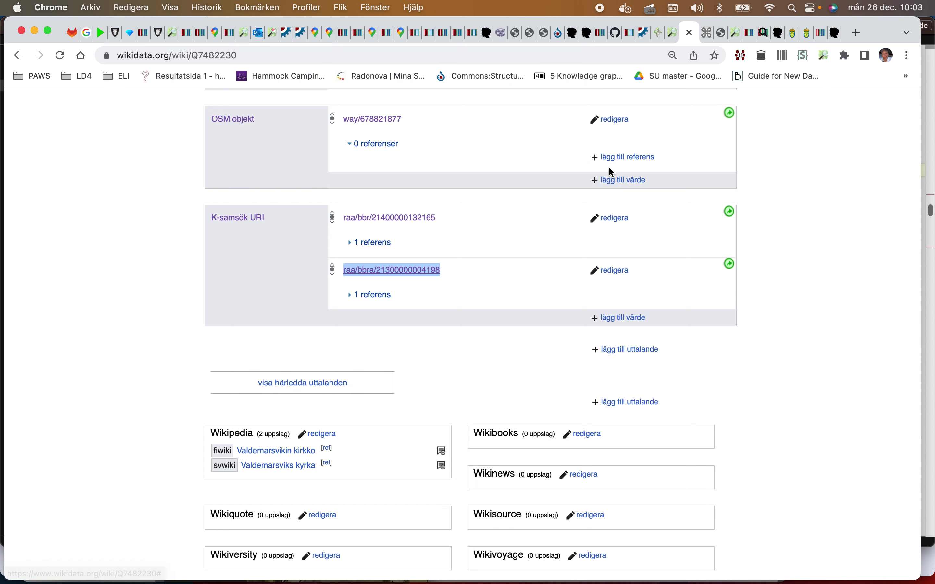
click(598, 224)
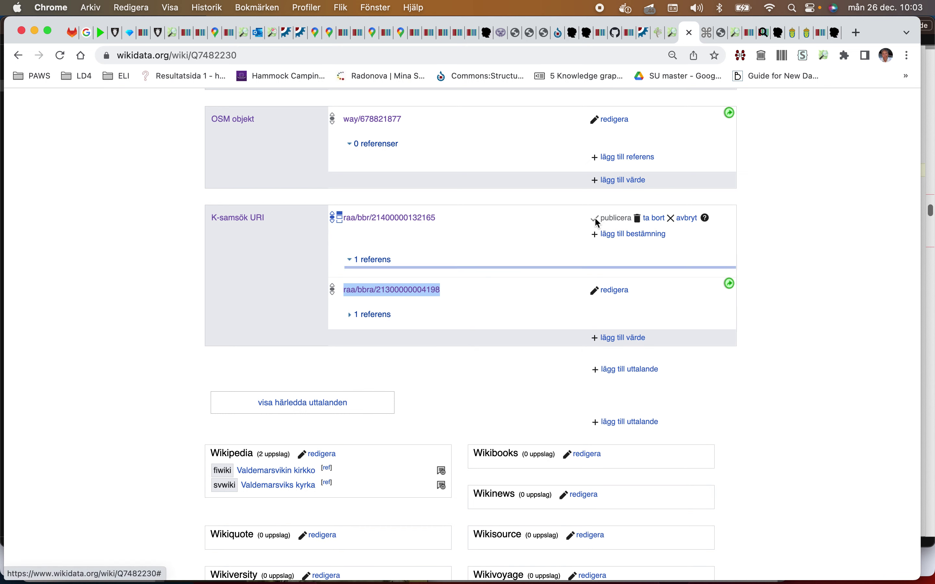
click(614, 234)
text(SKOS)
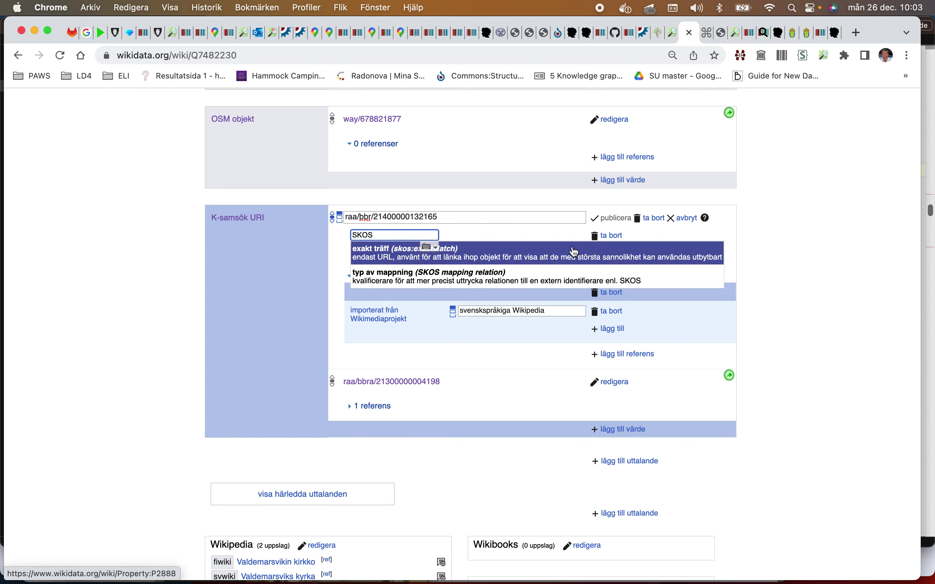
click(559, 277)
text(same as)
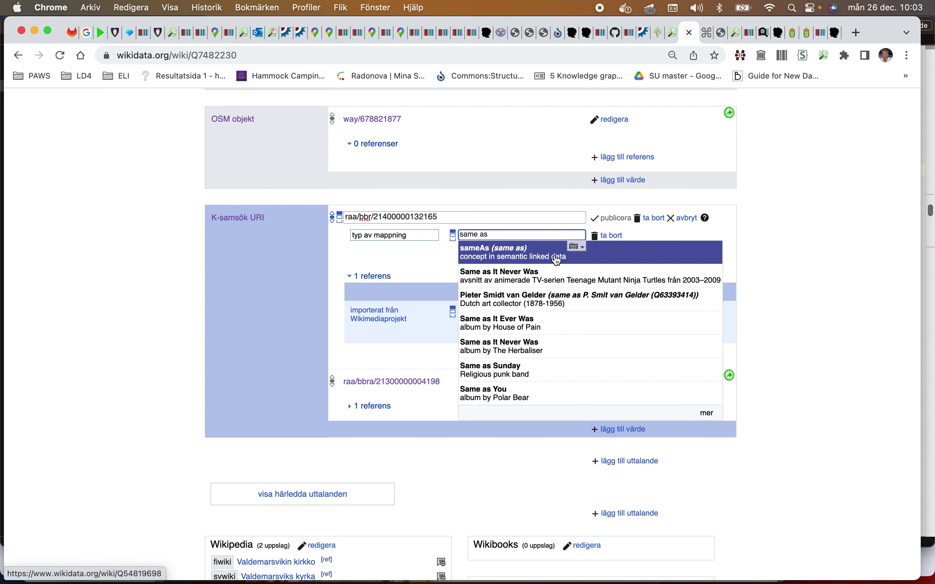
click(558, 260)
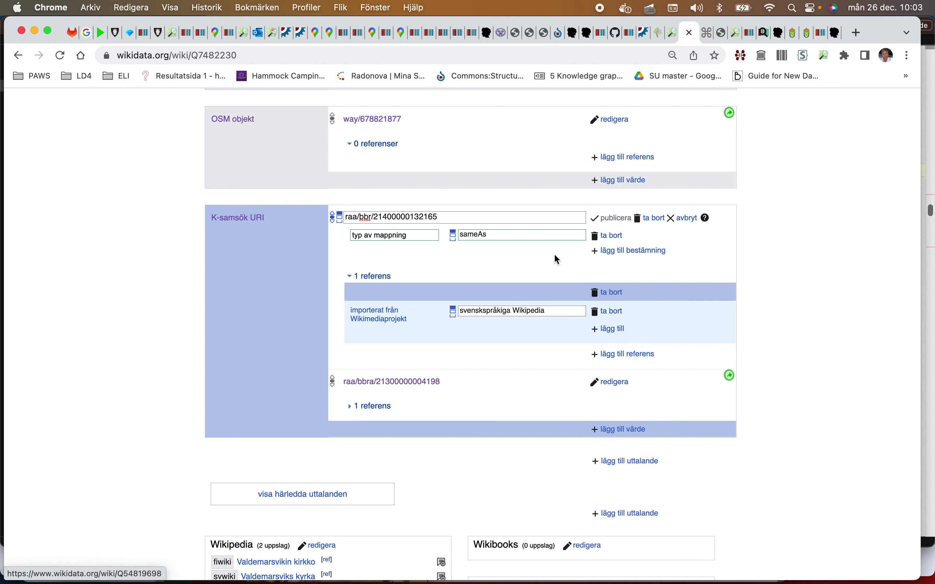
click(616, 219)
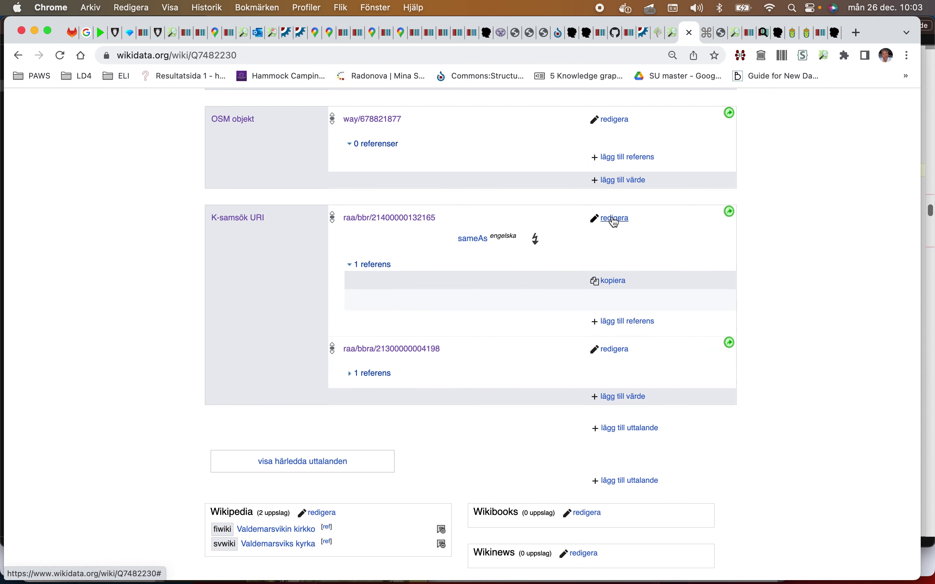
Step: Check the constraint problem on the mapping qualifier, replace its value with "exakt träff" and publish the change
click(538, 245)
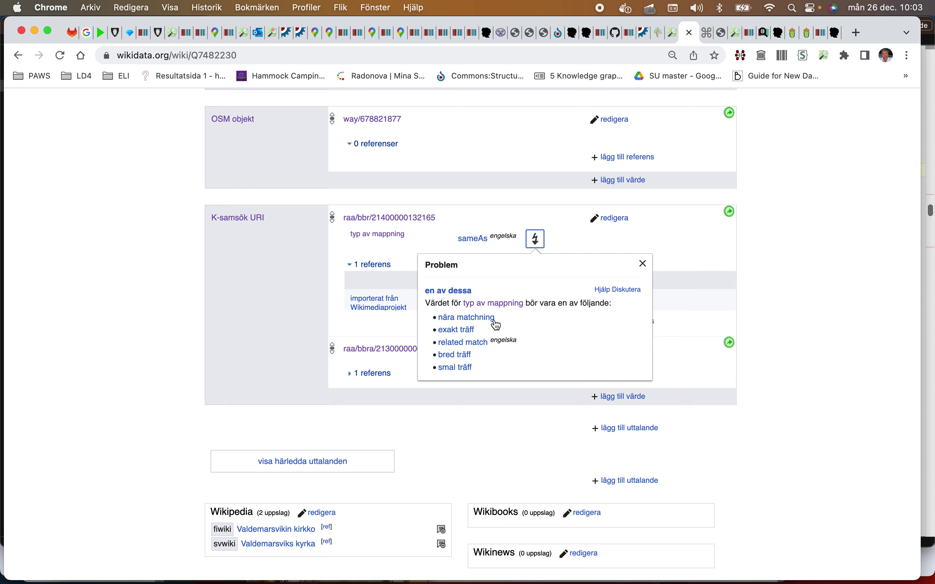
right_click(451, 331)
click(478, 421)
click(594, 223)
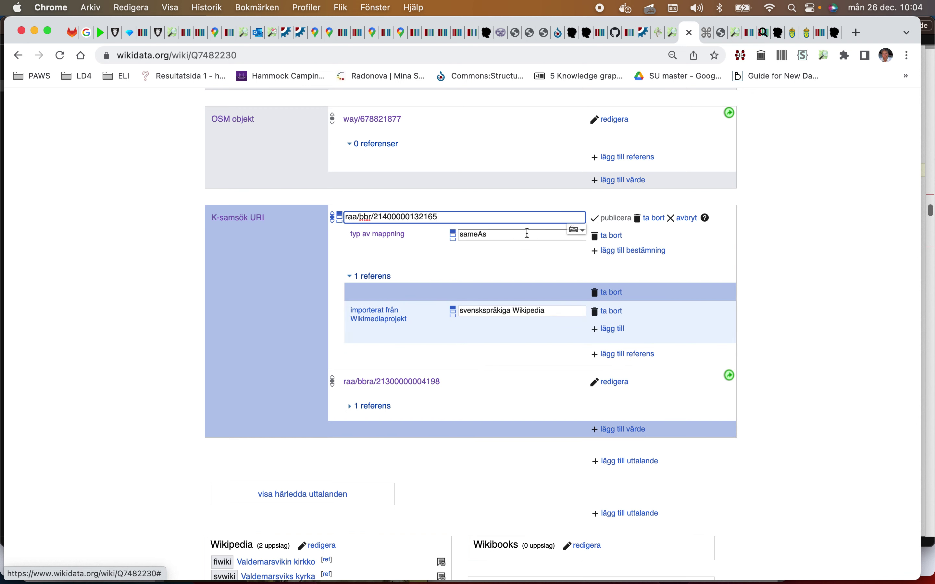
drag(526, 232, 464, 232)
right_click(488, 235)
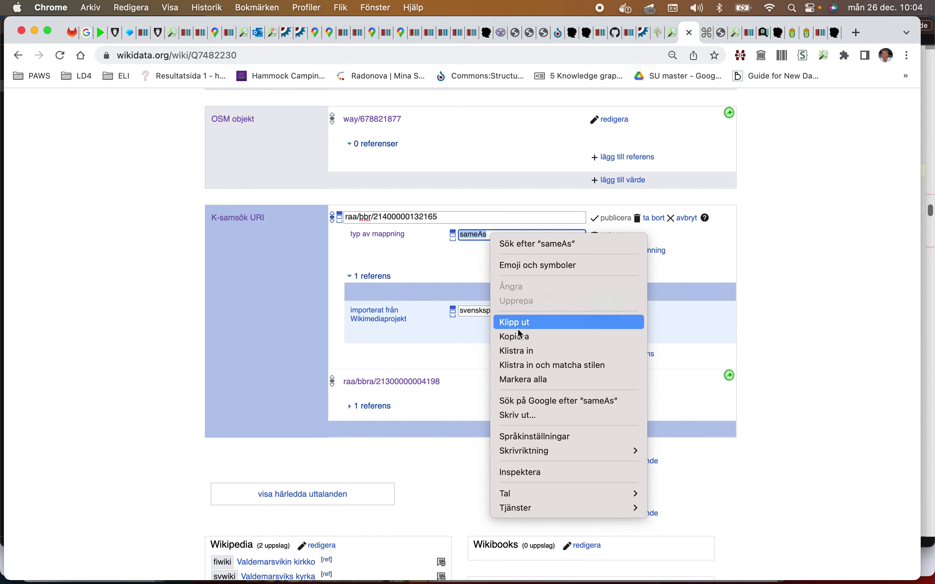
click(520, 347)
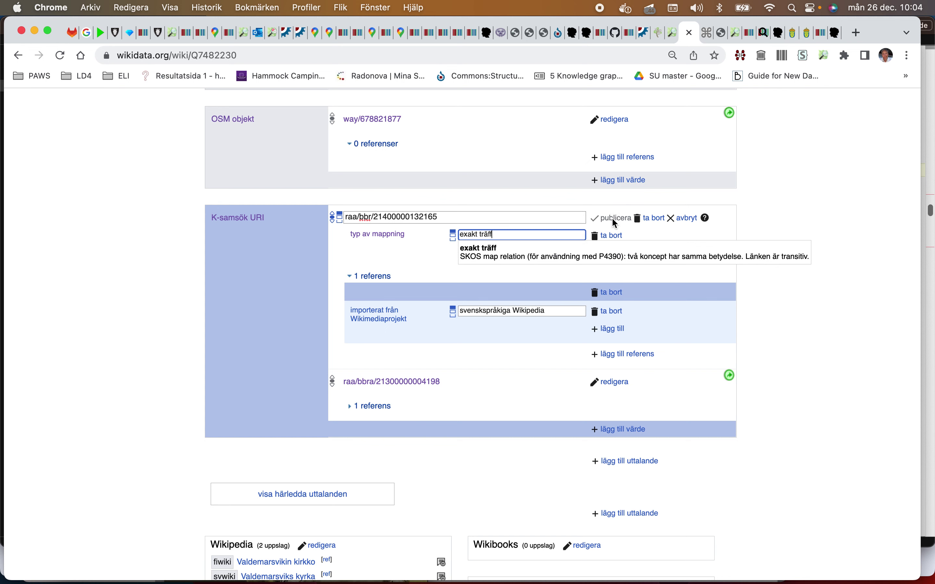
click(579, 252)
click(617, 219)
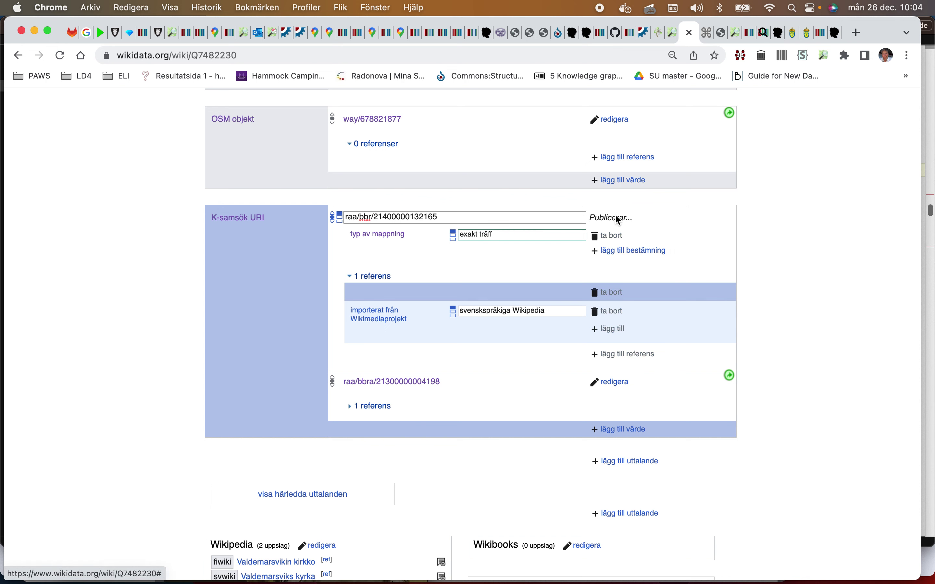
scroll(618, 221, down, 1)
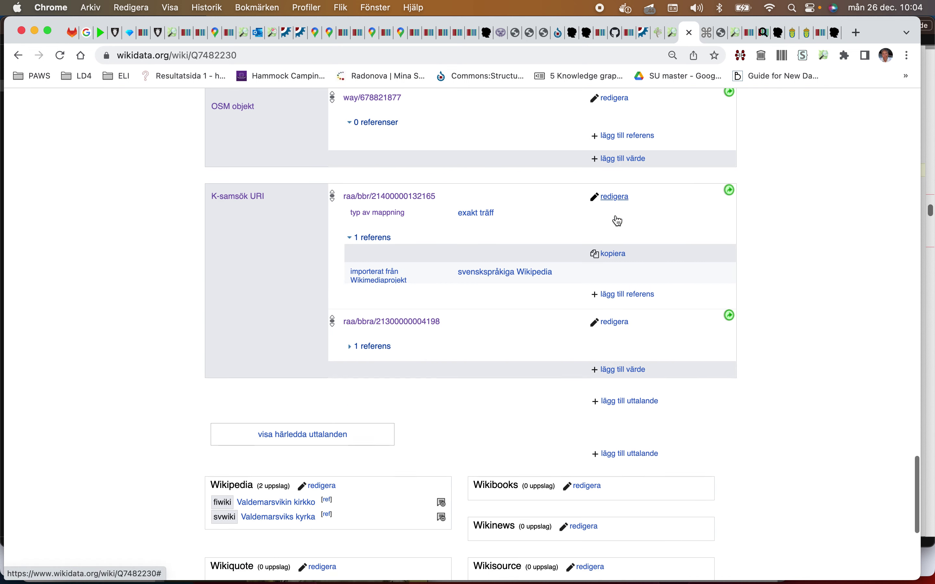
right_click(409, 325)
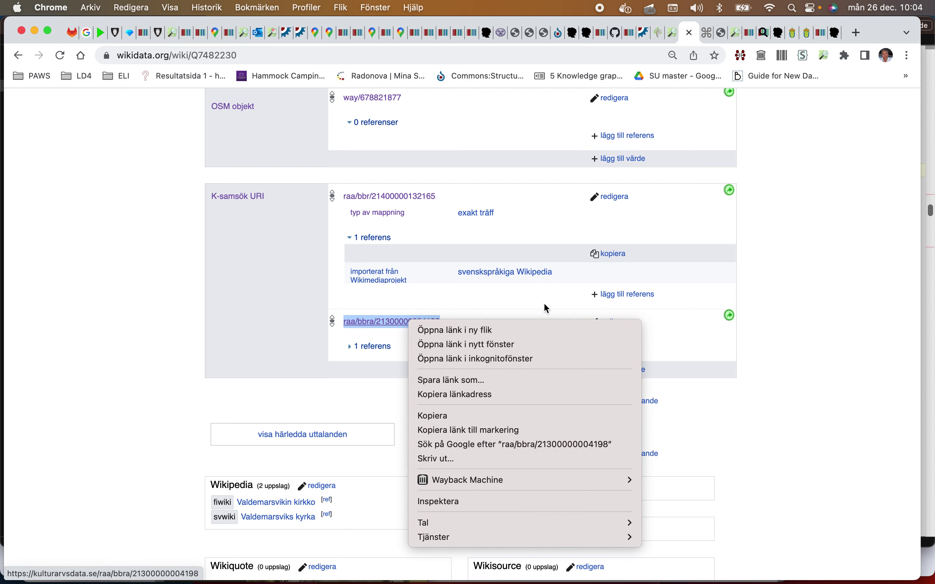
click(532, 329)
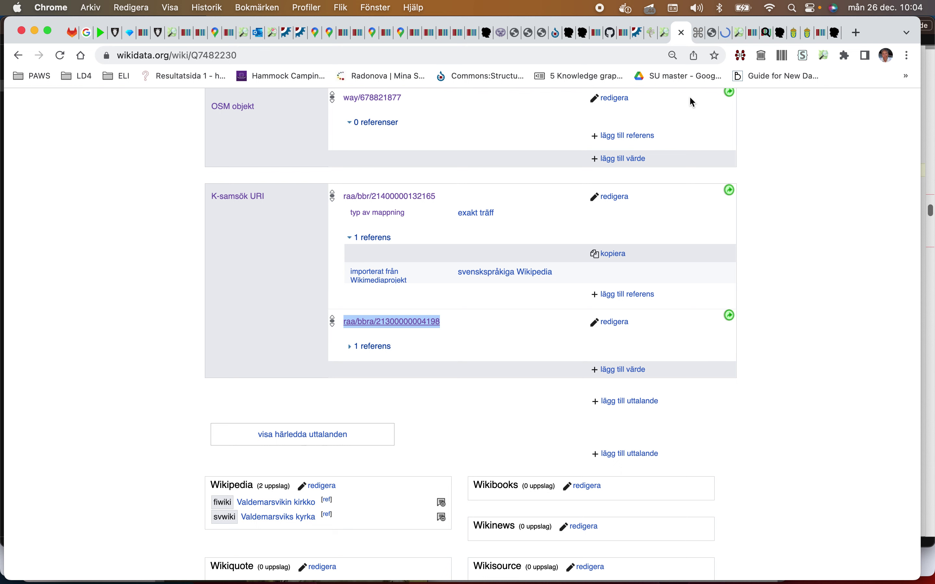
click(725, 36)
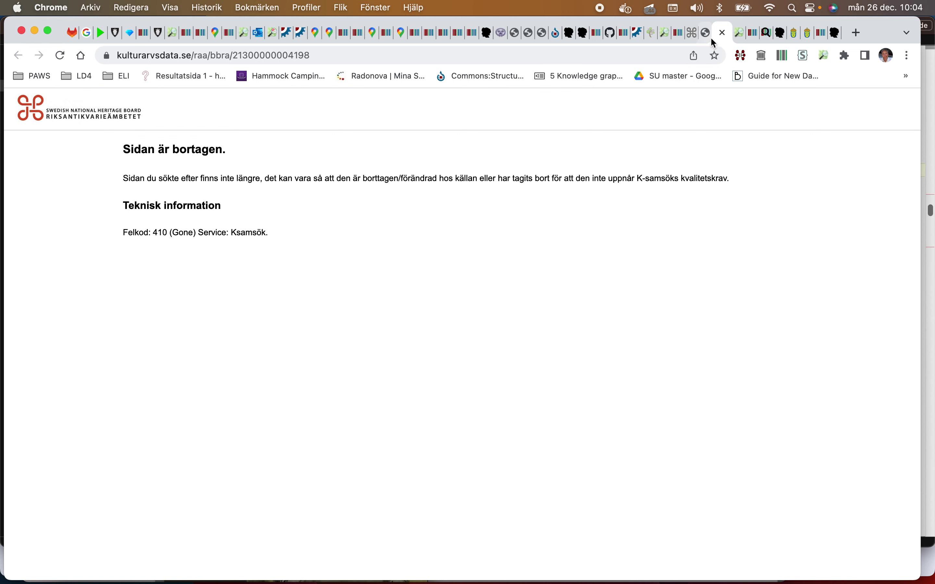
click(679, 35)
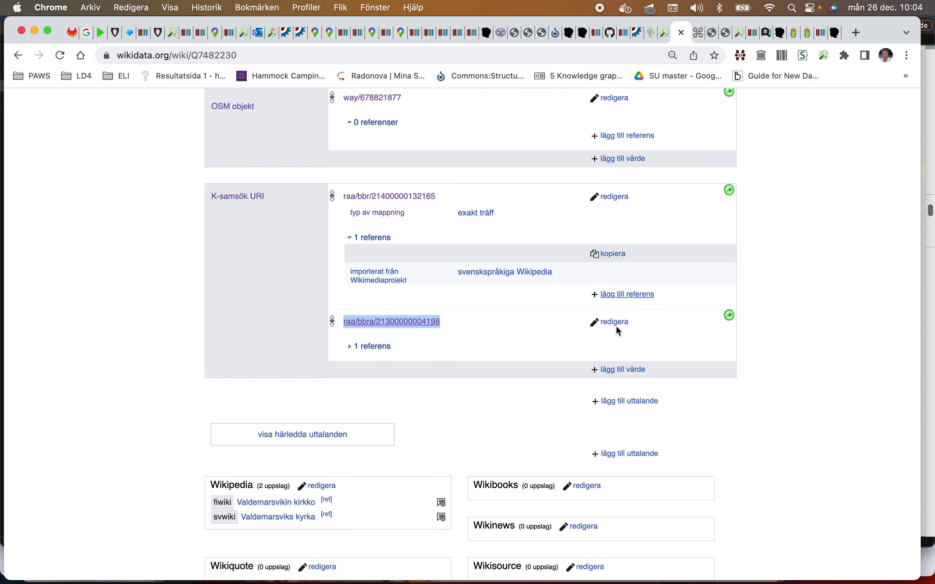
click(593, 326)
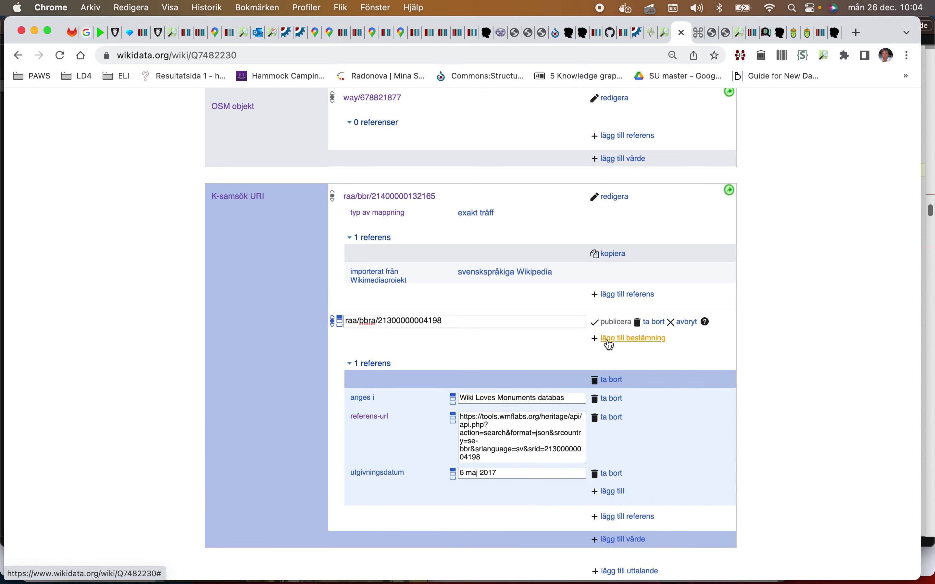
click(610, 341)
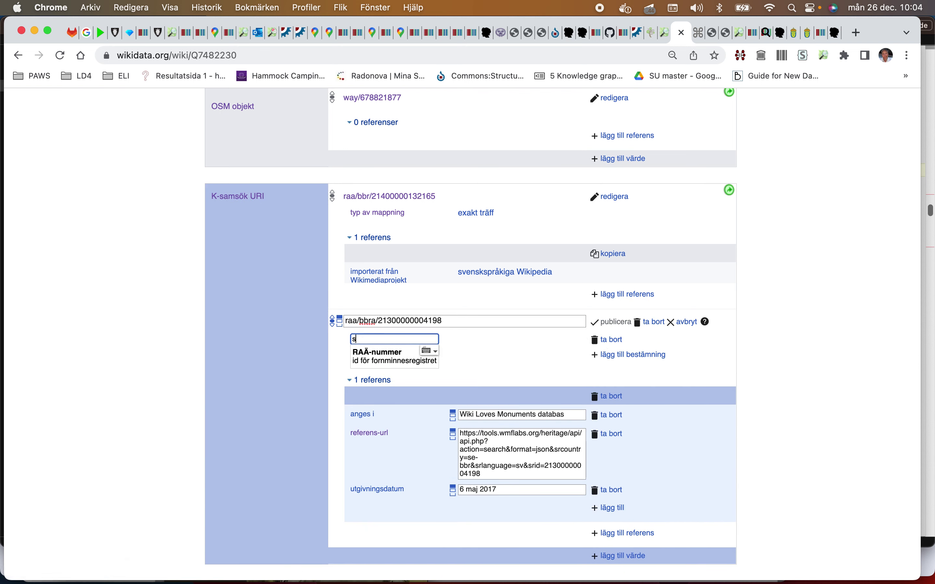
text(skäl)
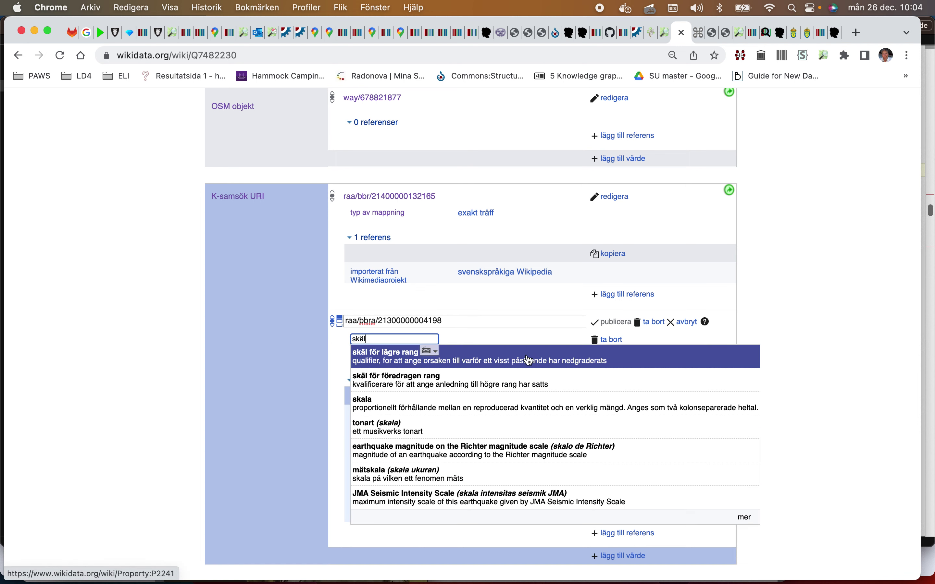
click(516, 356)
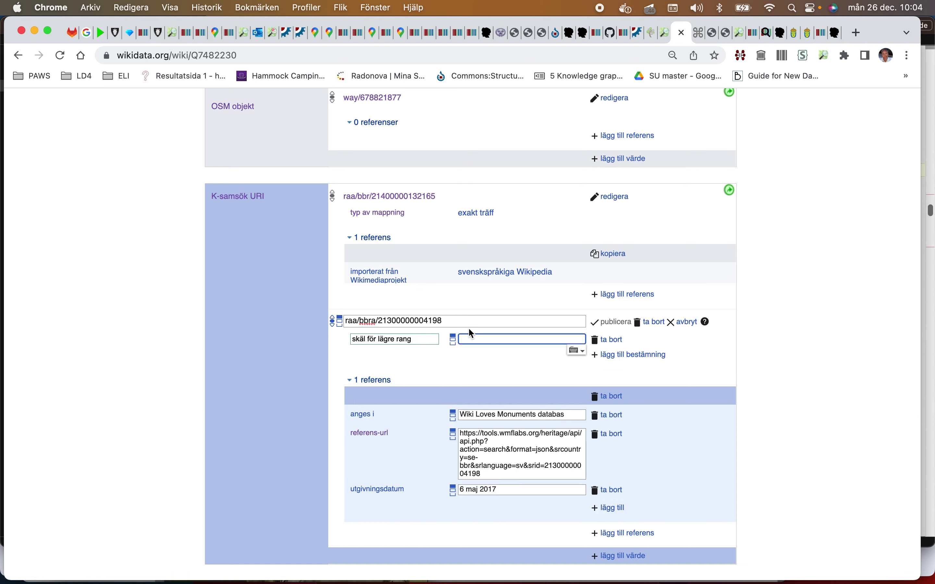
text(länkrö)
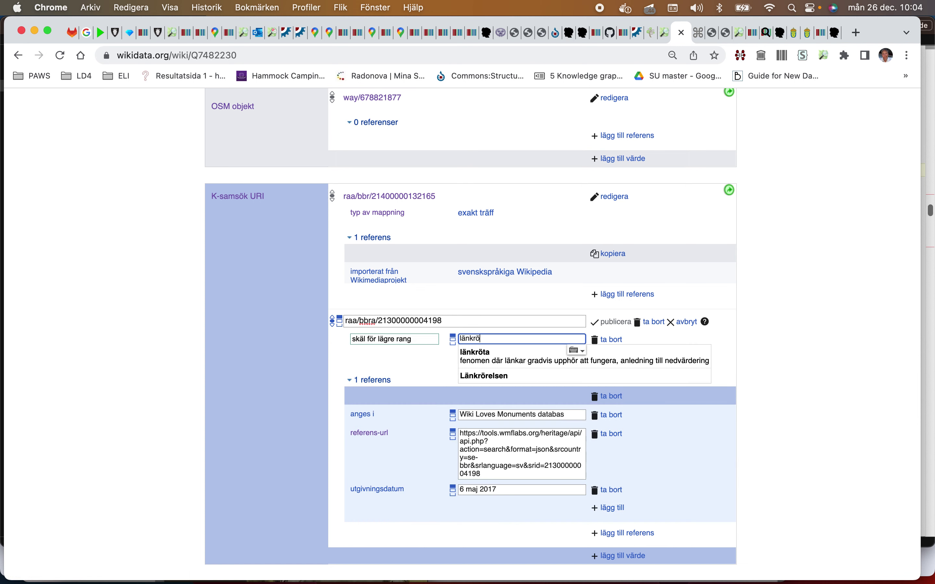
text(ta)
key(Down)
key(Return)
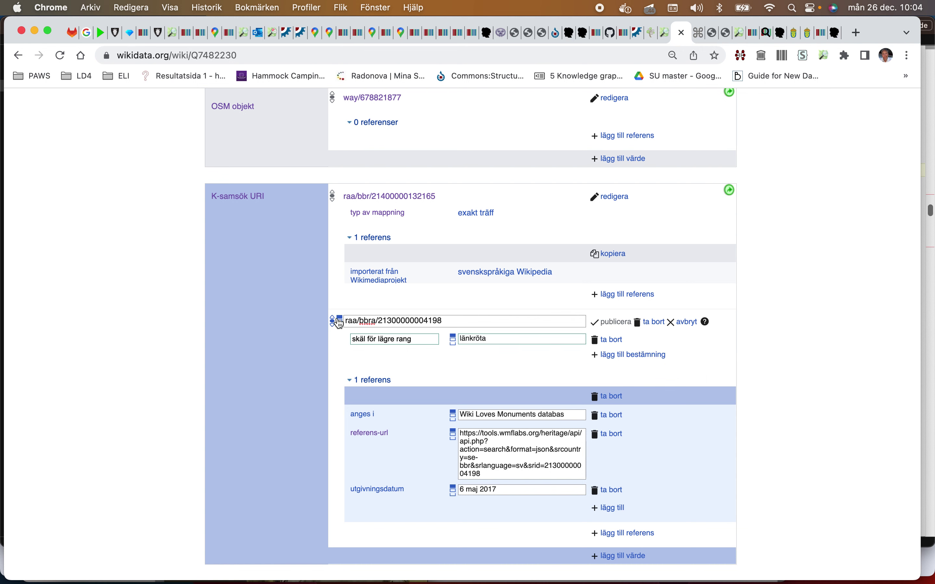
click(335, 324)
click(341, 362)
click(611, 322)
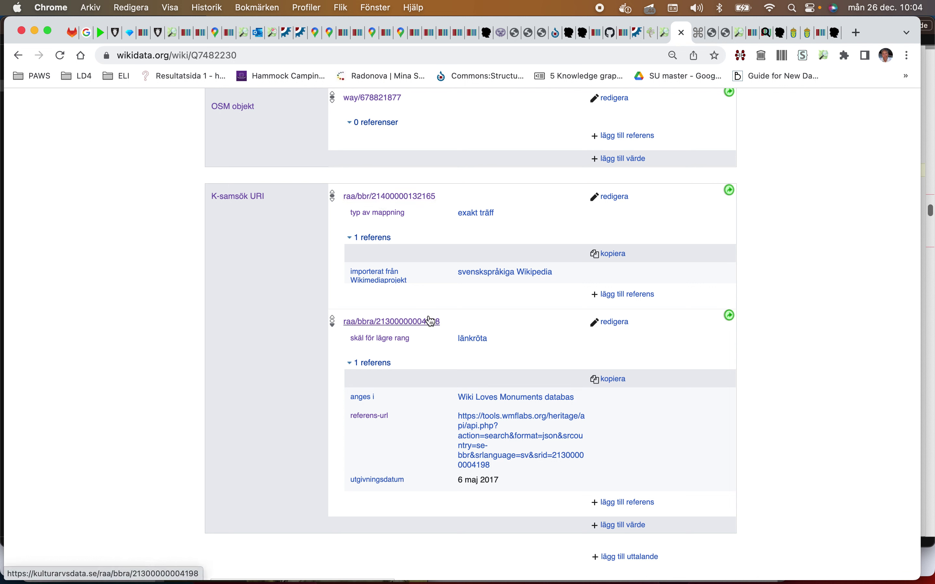
click(713, 40)
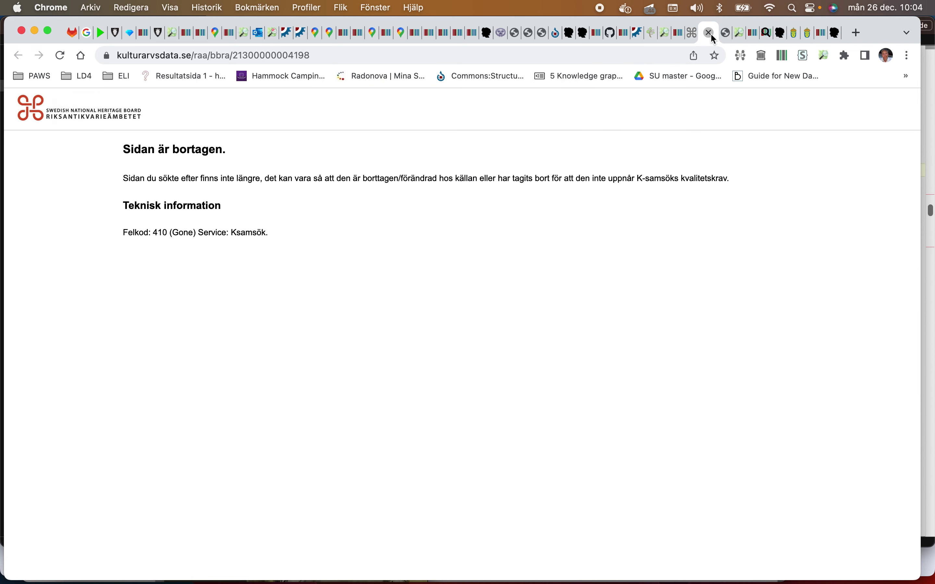
click(711, 32)
click(711, 32)
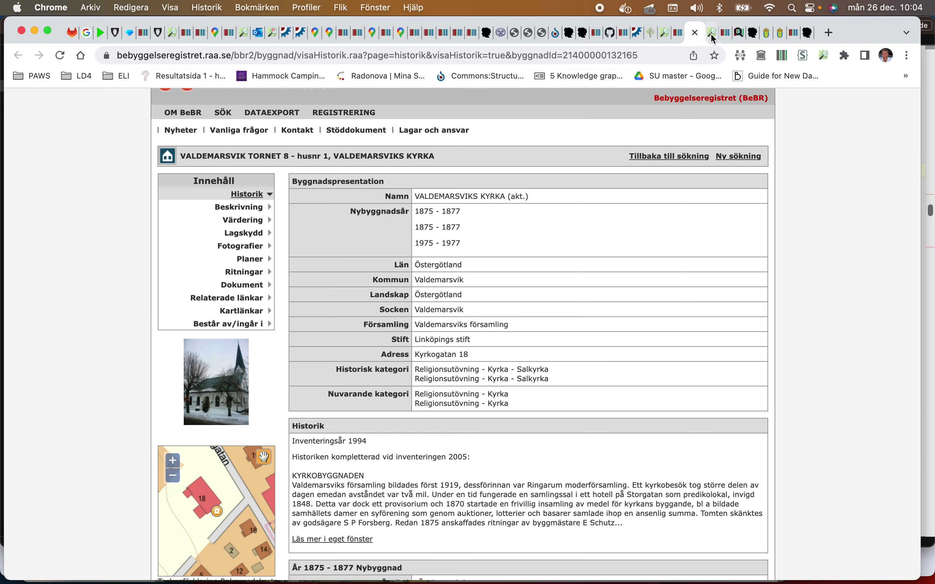
Step: From the church building's "Består av/ingår i" relations, open the facility record GRIFTEGÅRDEN 1 M.FL. VALDEMARSVIKS KYRKA
scroll(544, 204, down, 1)
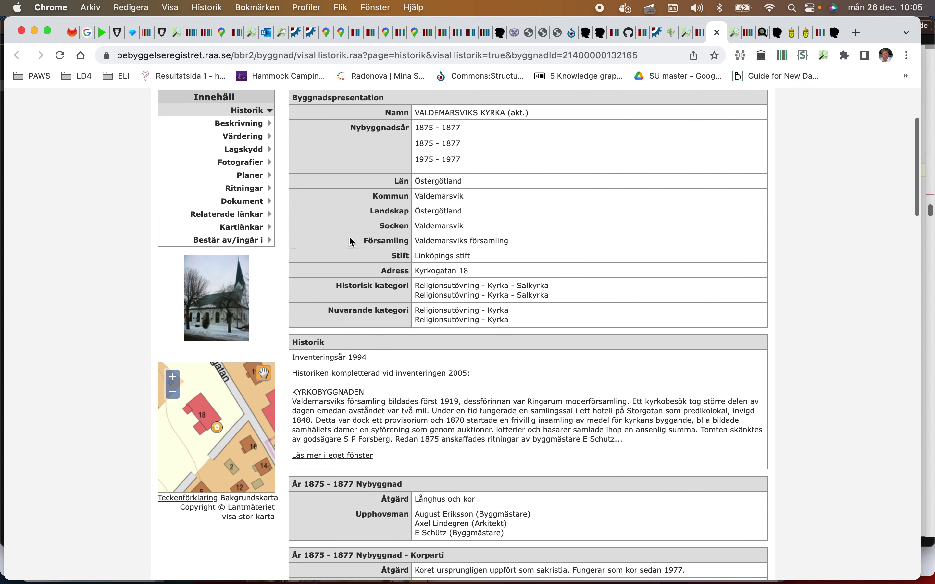
click(270, 241)
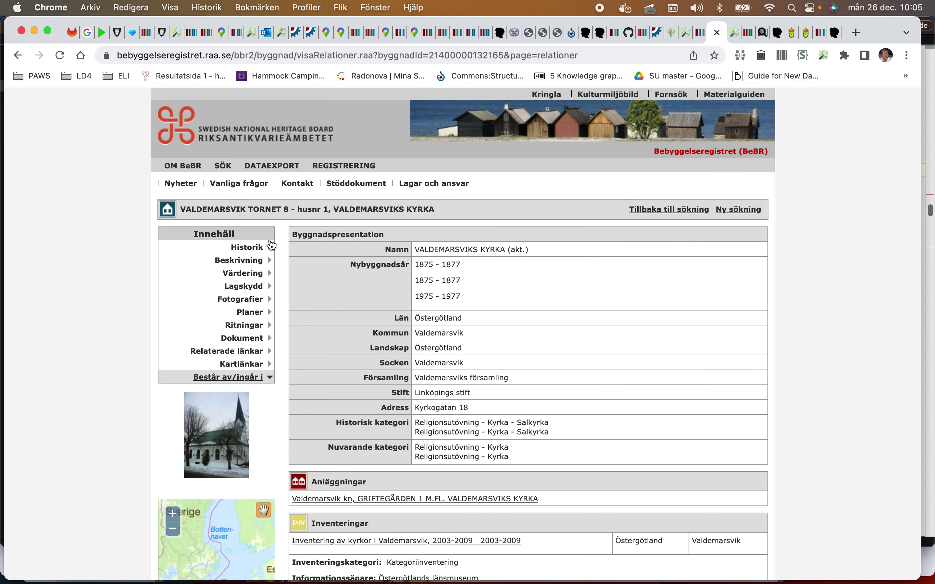
scroll(272, 245, down, 5)
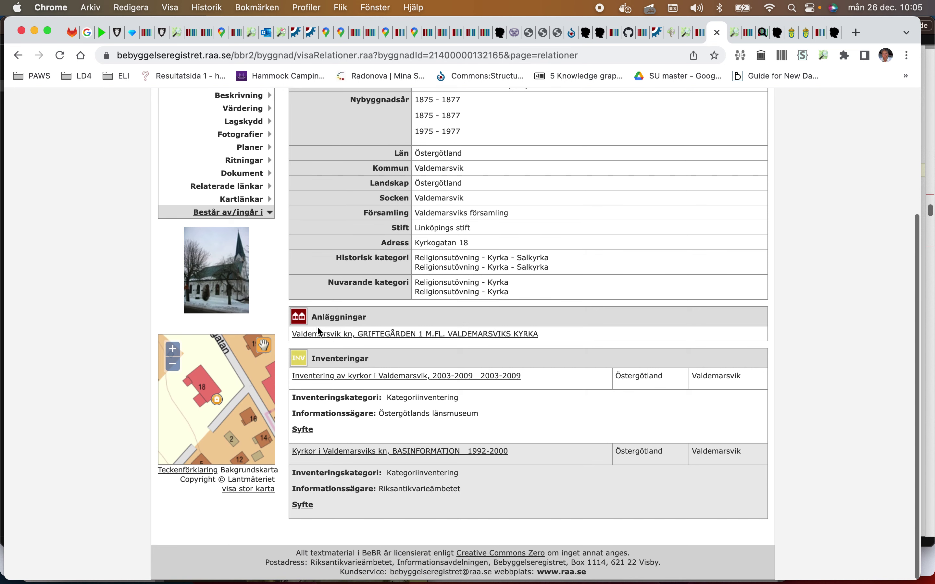
click(345, 335)
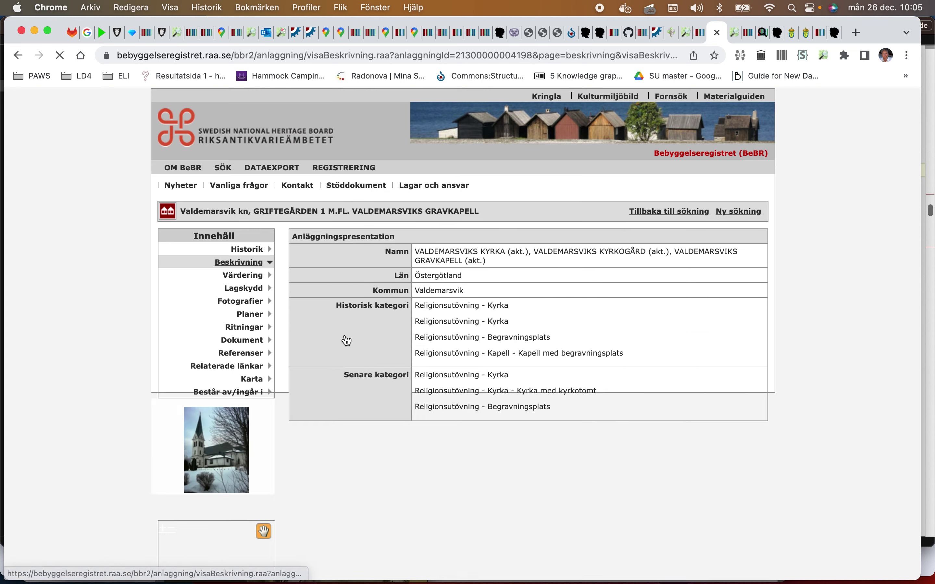
Step: Examine the facility record's names, categories, properties and inventory descriptions
scroll(346, 339, down, 10)
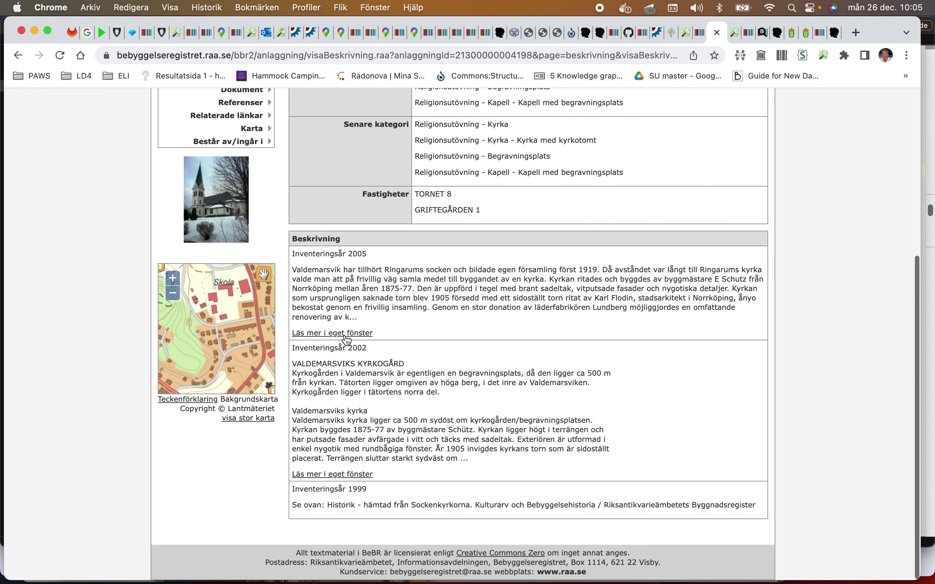
scroll(346, 339, up, 4)
scroll(347, 340, up, 2)
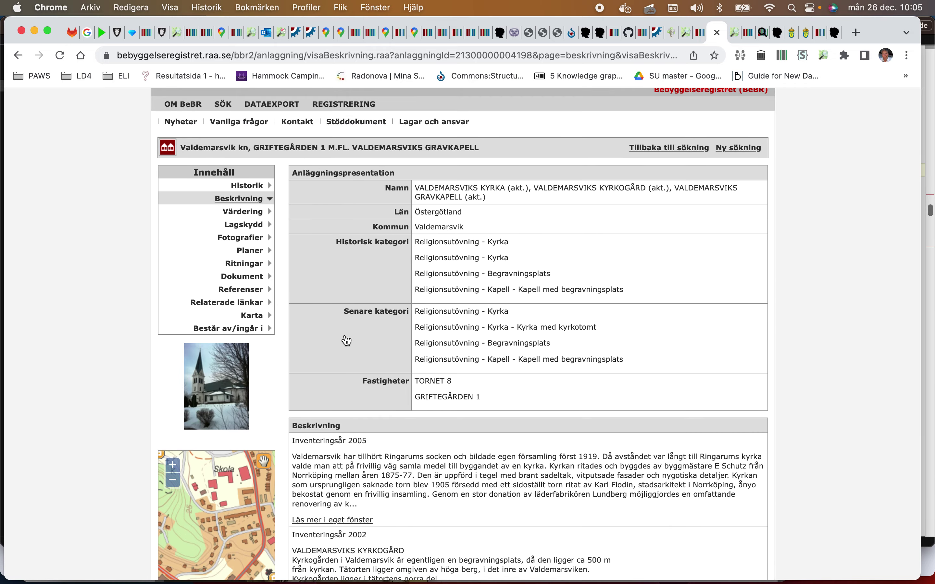
scroll(347, 341, down, 2)
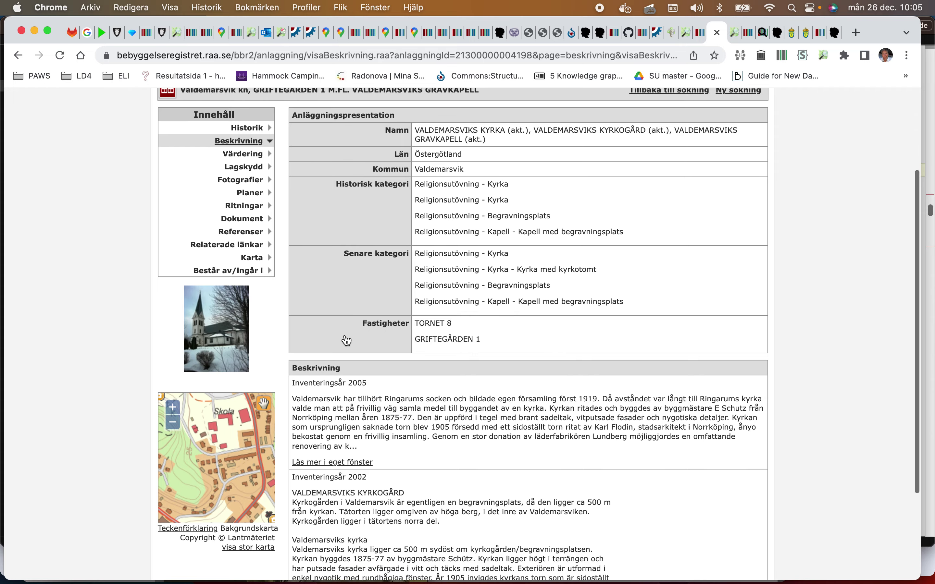
scroll(346, 340, up, 1)
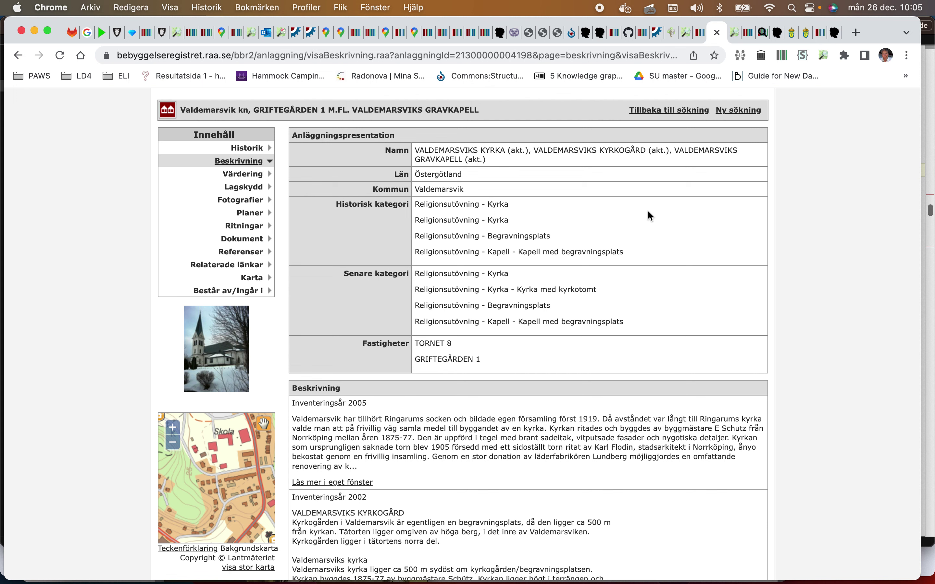
Step: Return to the Valdemarsviks kyrka Wikidata item and inspect the reference for its "samling av byggnader" instance-of value
click(700, 33)
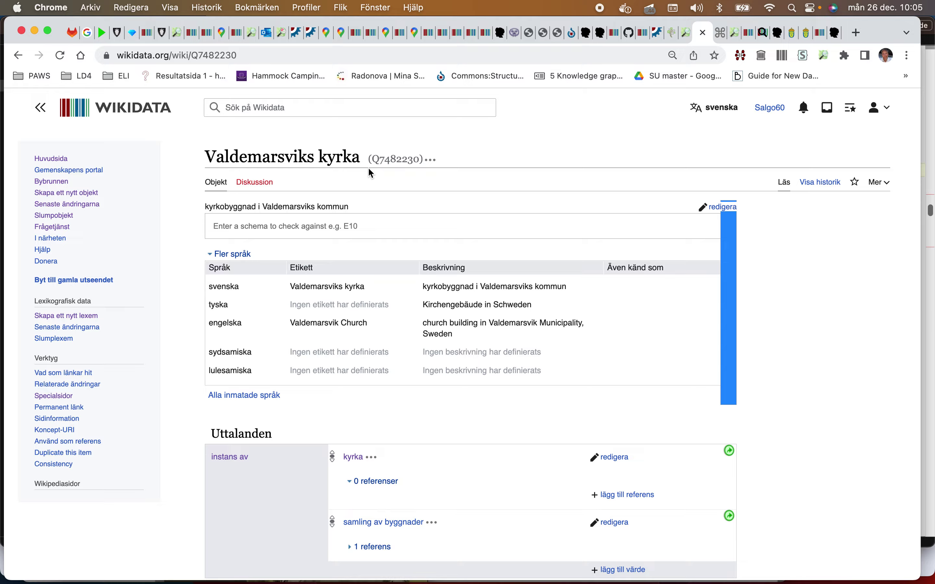
scroll(368, 167, down, 10)
scroll(369, 166, up, 4)
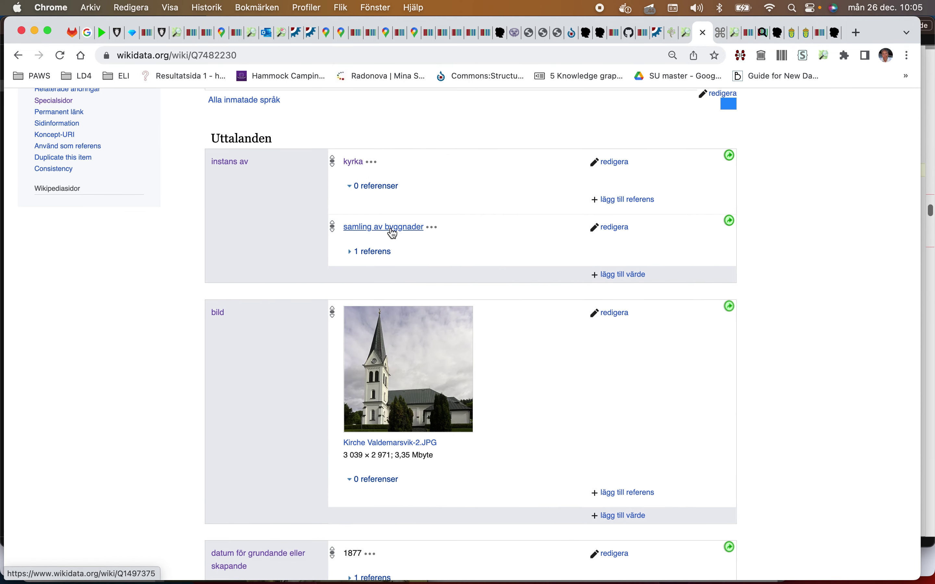
click(350, 252)
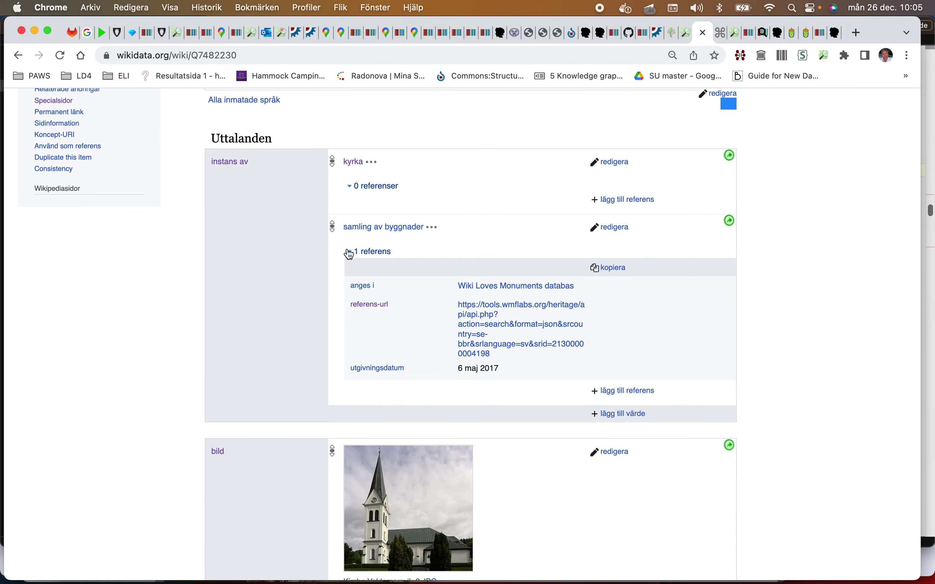
click(350, 252)
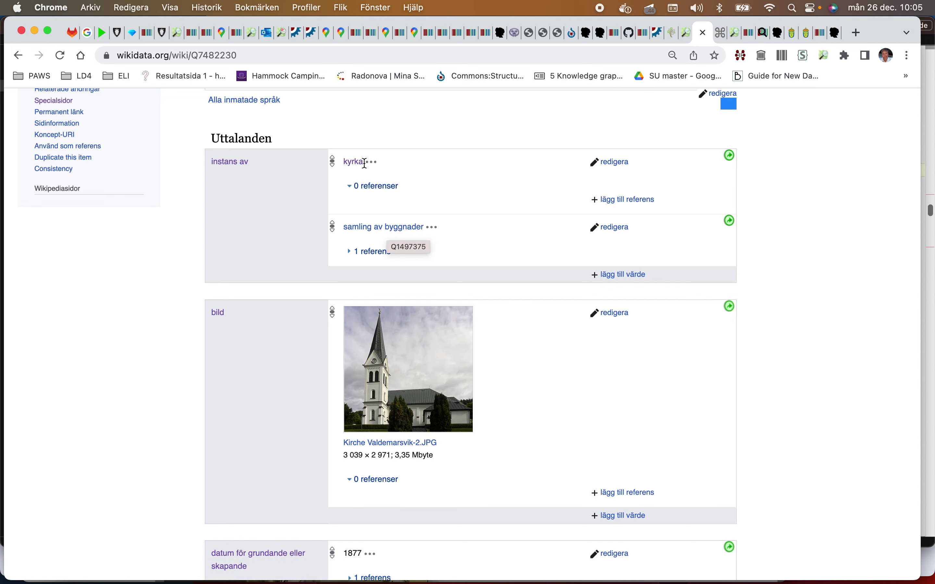
Step: Examine the church item's statements from founding date and location through heritage status, "kopplad till" and Commons category
scroll(342, 230, down, 20)
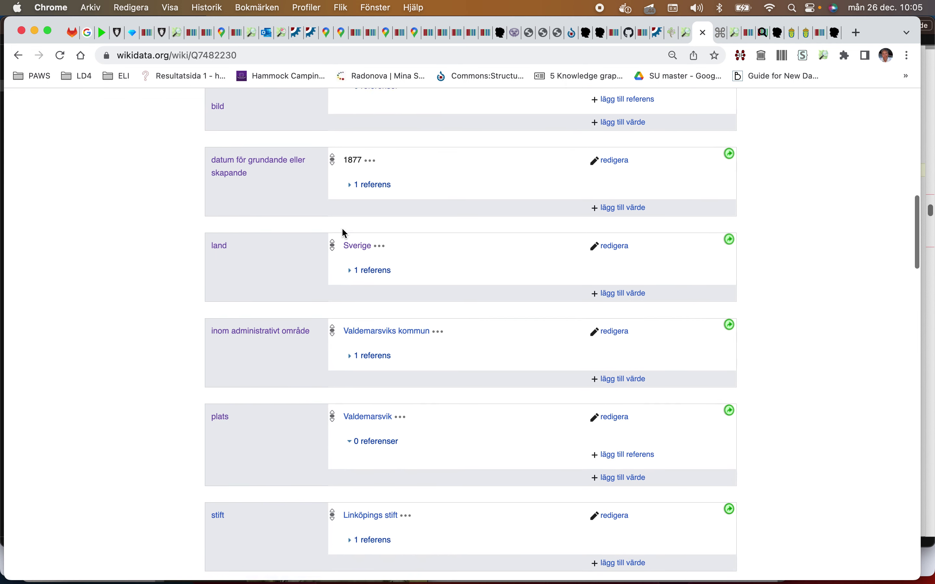
scroll(343, 233, down, 12)
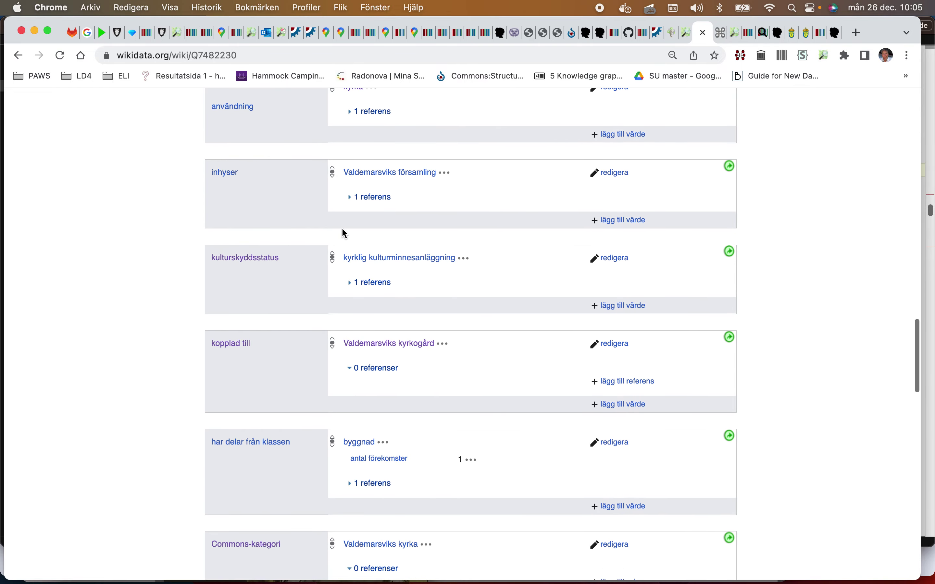
scroll(344, 230, down, 2)
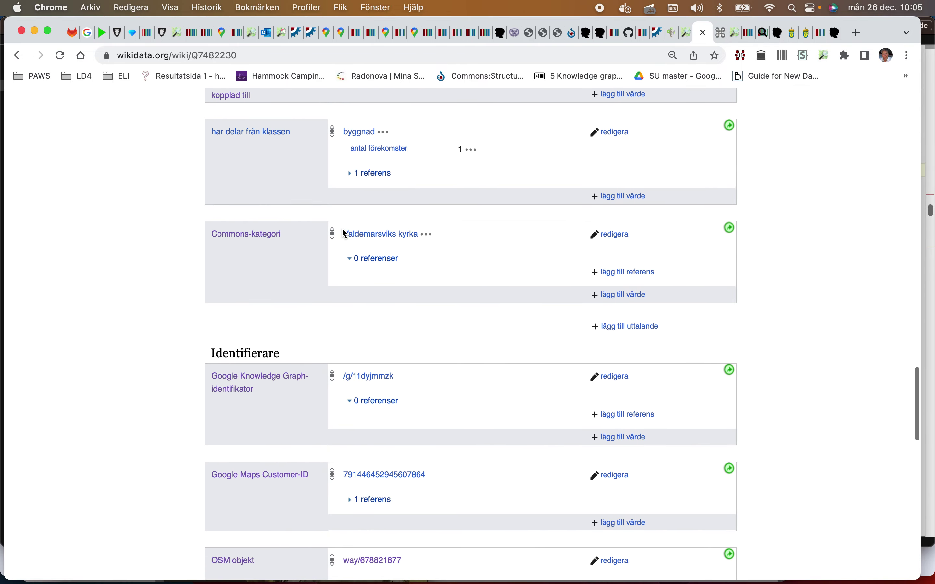
scroll(344, 231, up, 3)
scroll(343, 231, down, 3)
scroll(343, 231, up, 13)
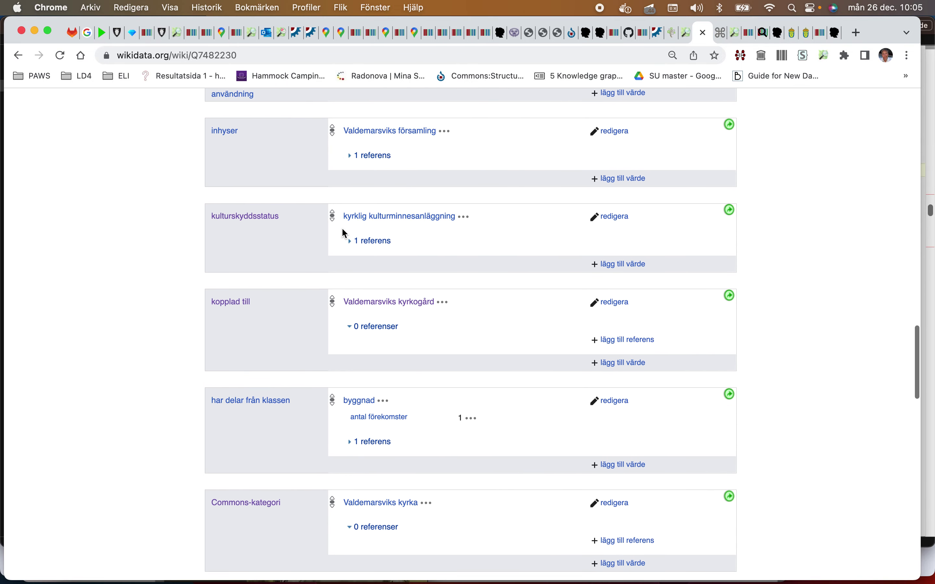
scroll(324, 220, up, 7)
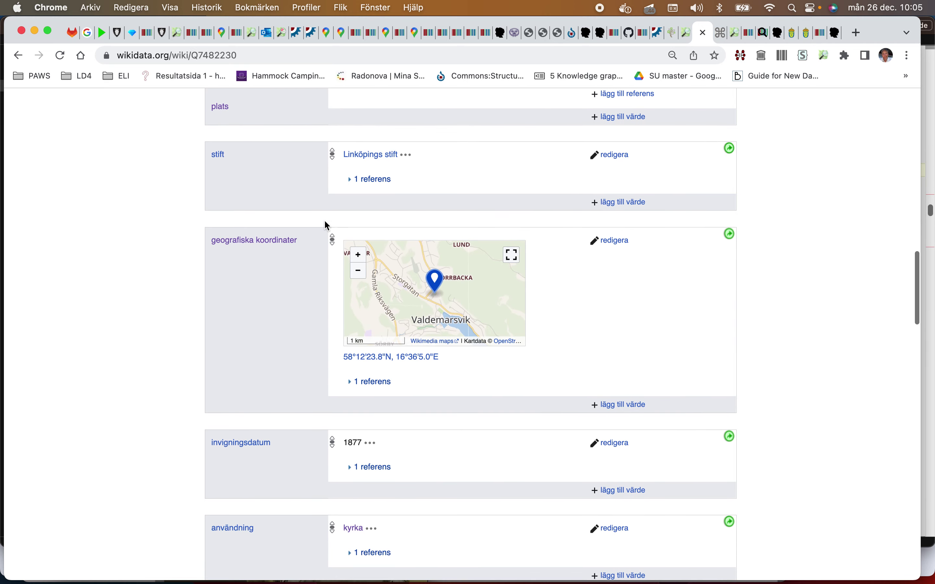
scroll(325, 222, up, 8)
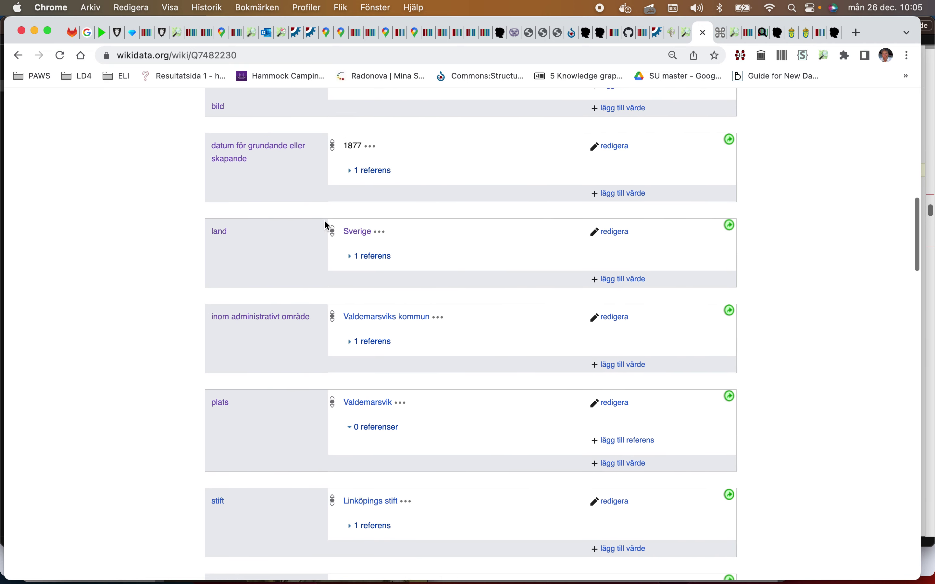
scroll(325, 225, down, 20)
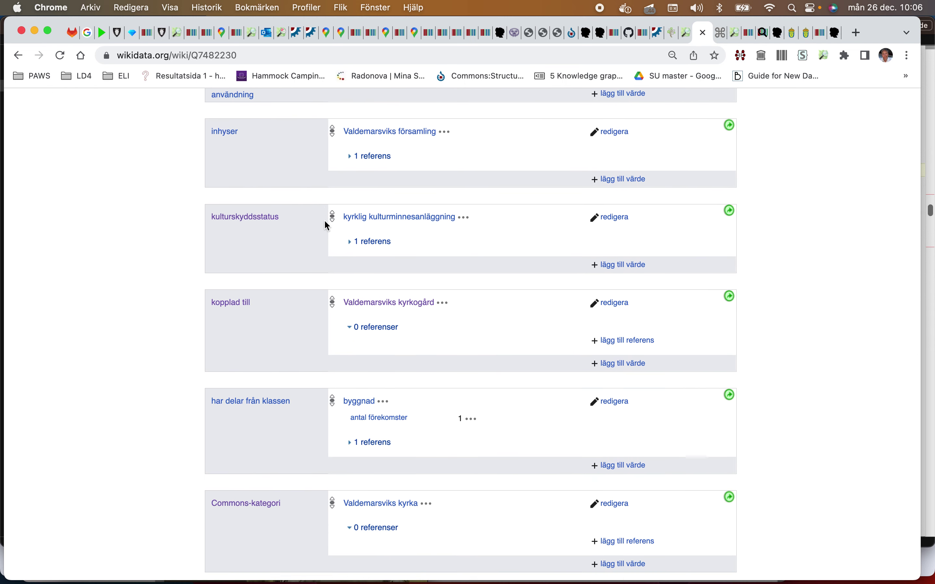
scroll(326, 225, down, 3)
scroll(326, 226, down, 2)
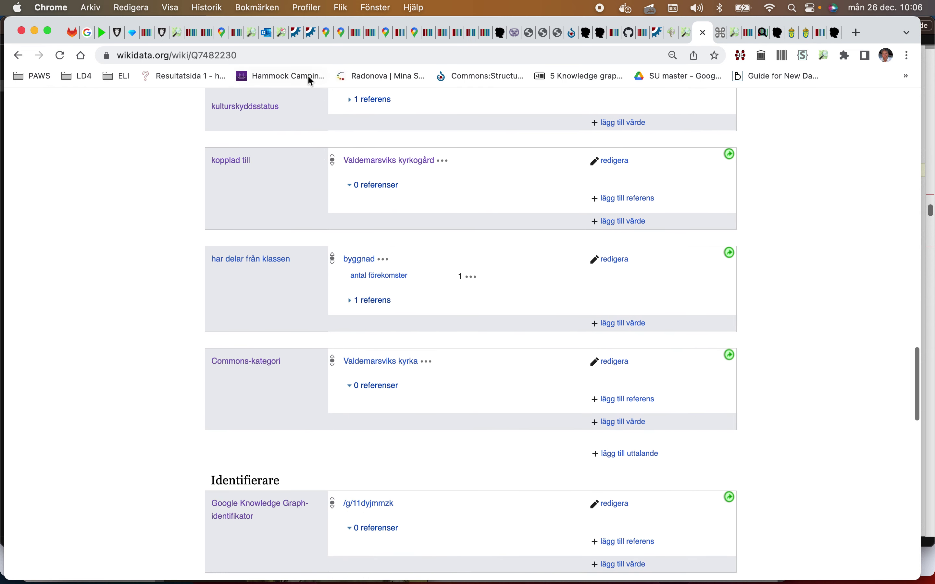
Step: Reload the Valdemarsviks kyrka item and recheck its statements from the identifiers back up to the image
click(296, 54)
key(Return)
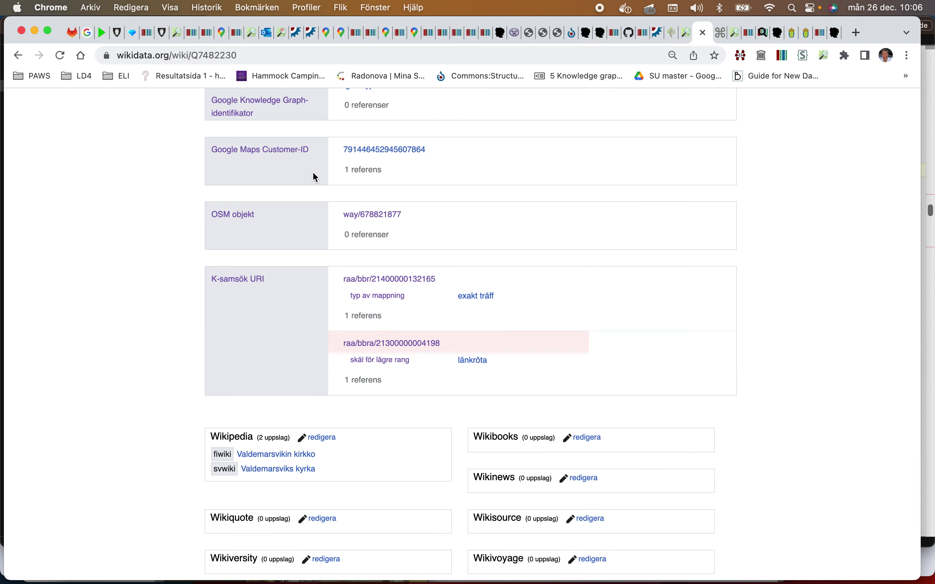
scroll(315, 176, up, 10)
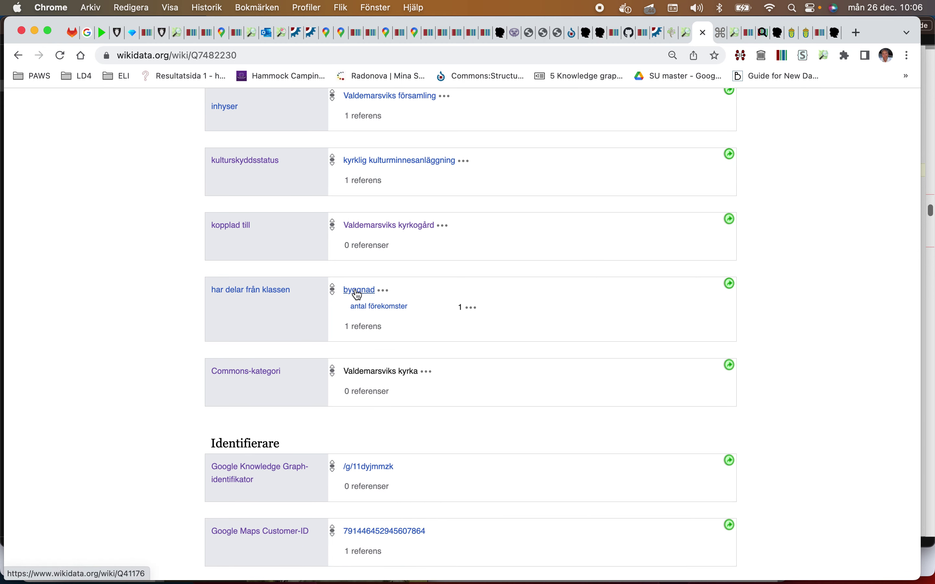
scroll(340, 310, down, 5)
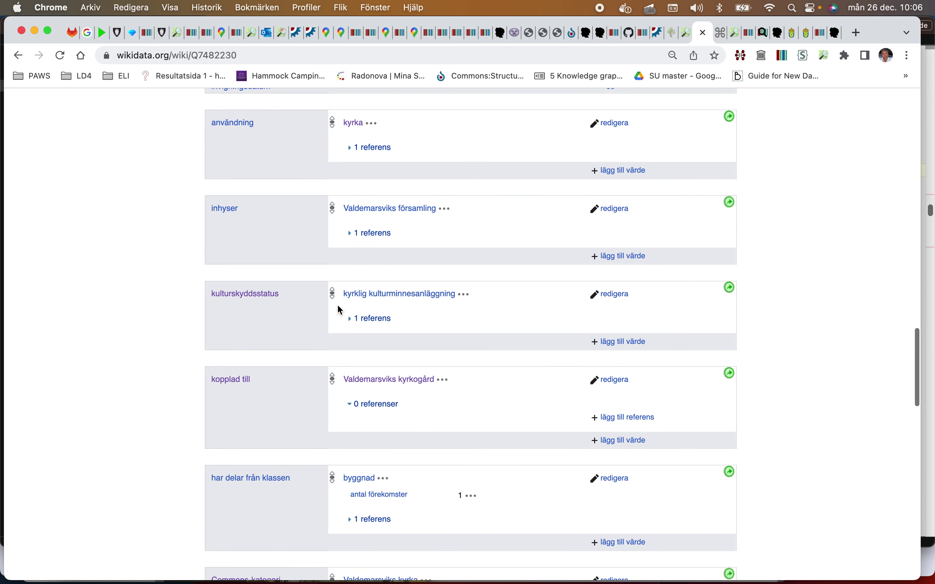
scroll(340, 310, up, 1)
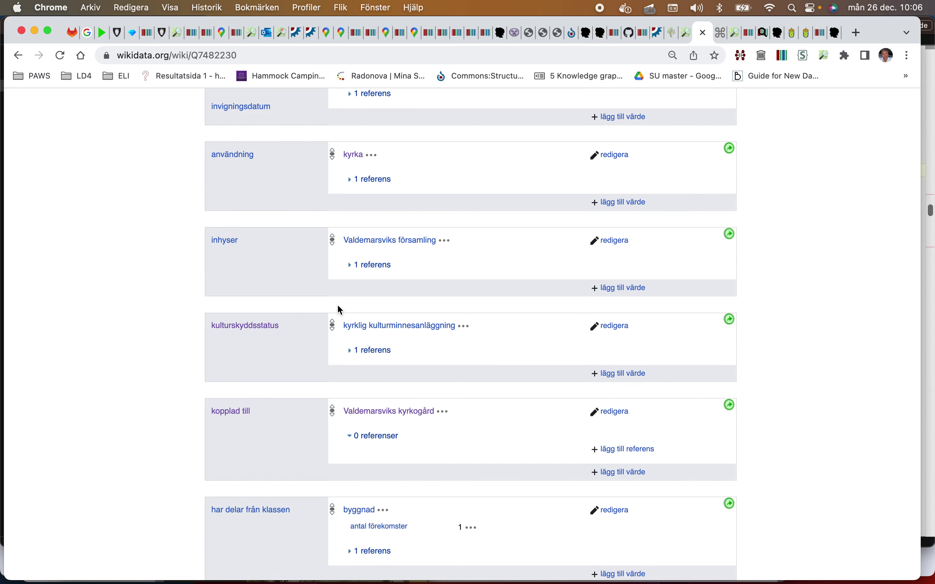
scroll(340, 310, down, 4)
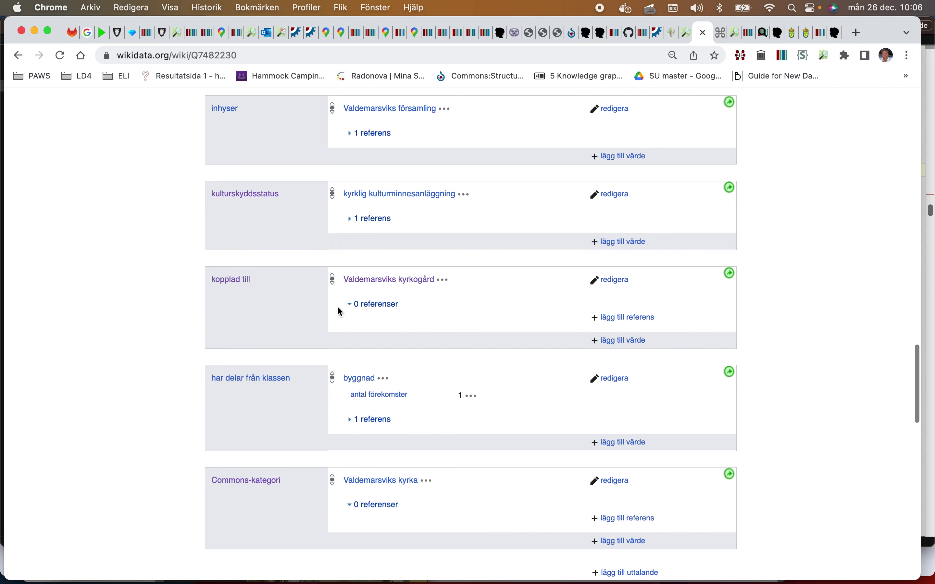
scroll(377, 288, up, 6)
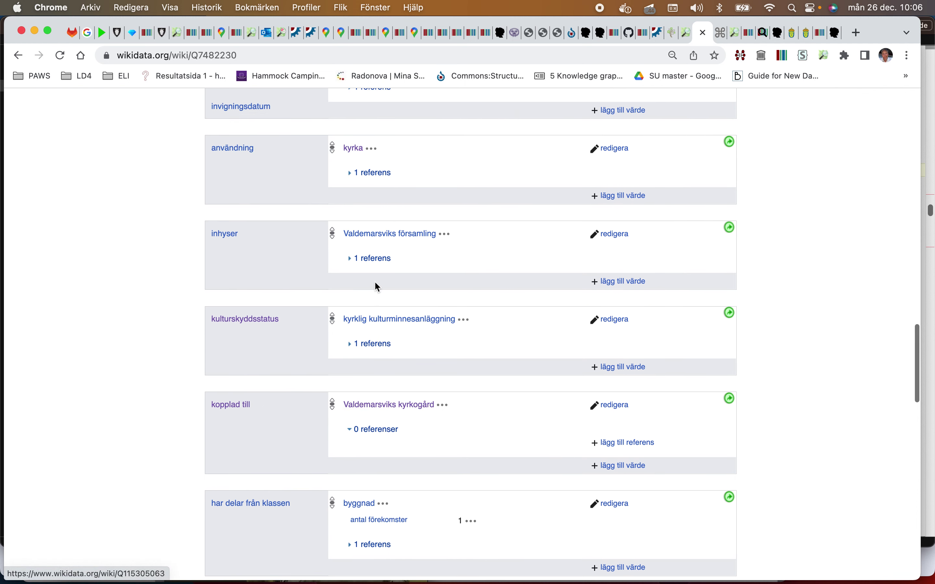
scroll(377, 287, up, 13)
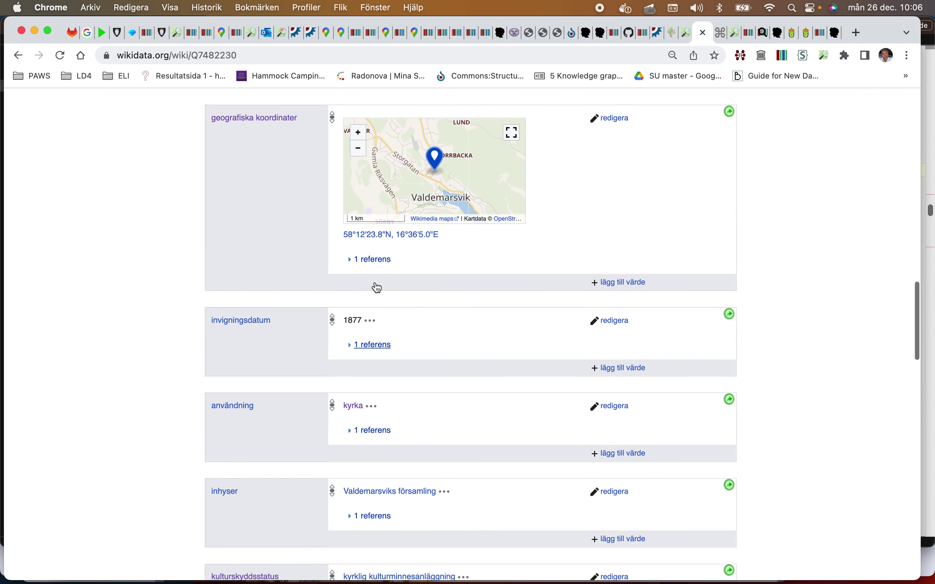
scroll(375, 284, up, 7)
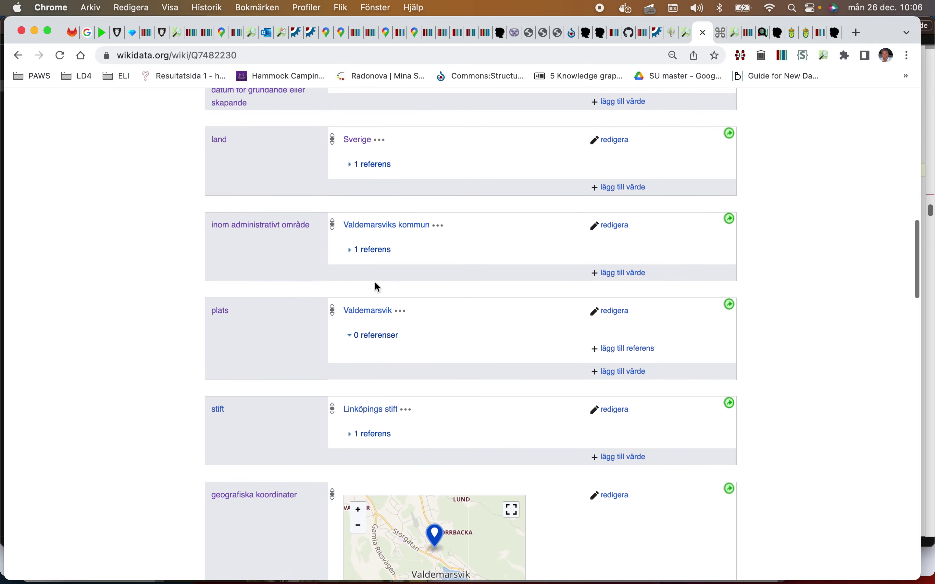
scroll(377, 286, up, 13)
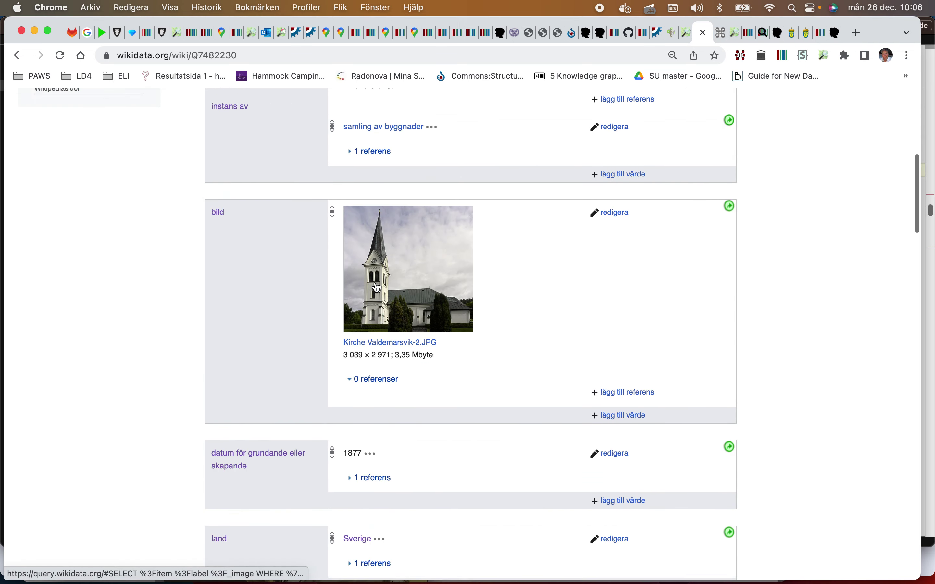
Step: Open the Valdemarsviks kyrkogård item from the church item's "kopplad till" statement
scroll(376, 286, down, 20)
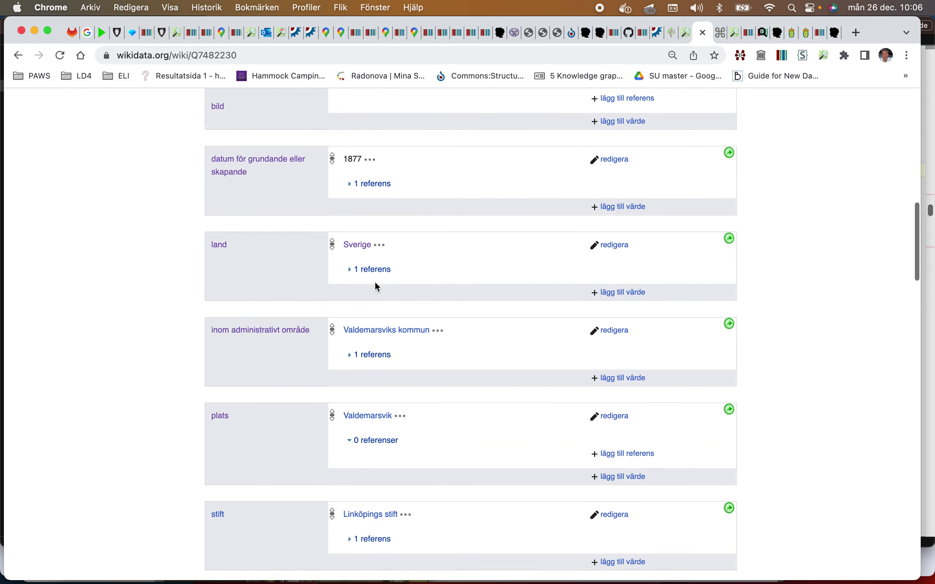
scroll(377, 286, down, 4)
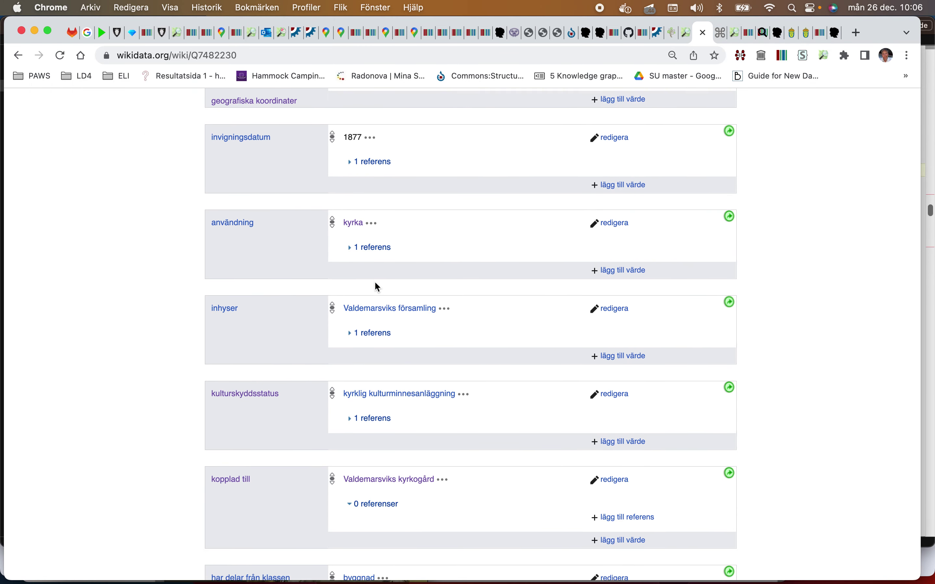
scroll(375, 284, down, 2)
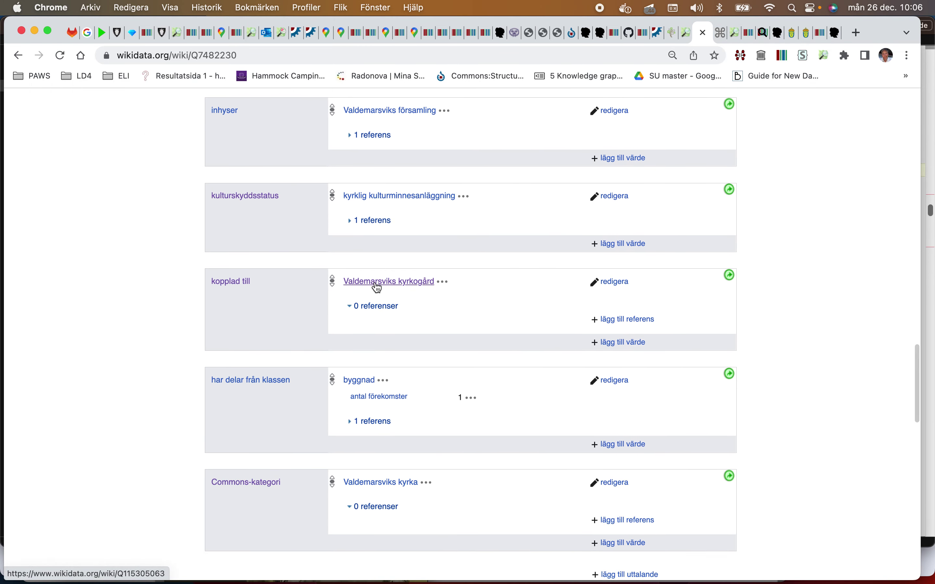
scroll(378, 288, down, 1)
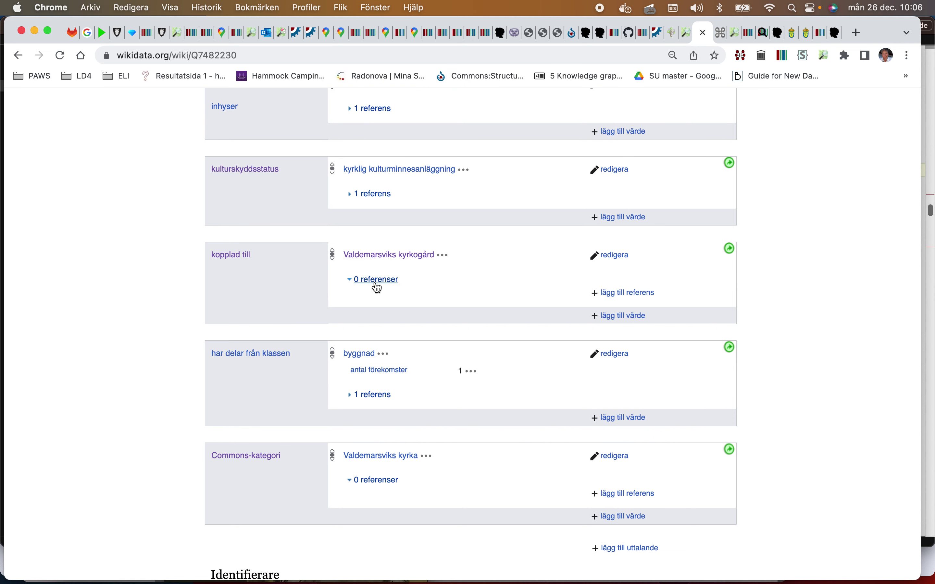
click(391, 261)
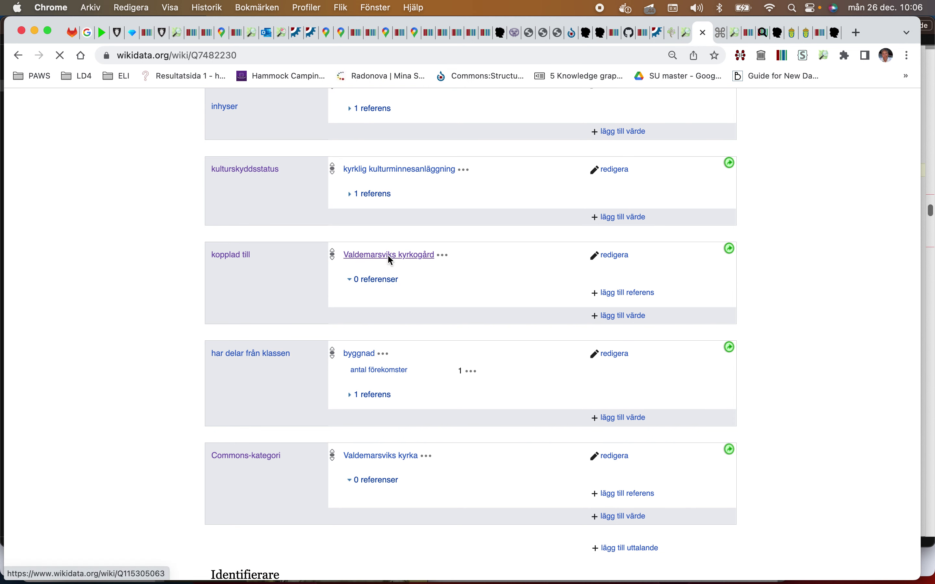
Step: Examine the churchyard item's image, location, "kopplad till" link, maintaining WikiProject and Gravstensinventeringen identifier
scroll(348, 286, down, 6)
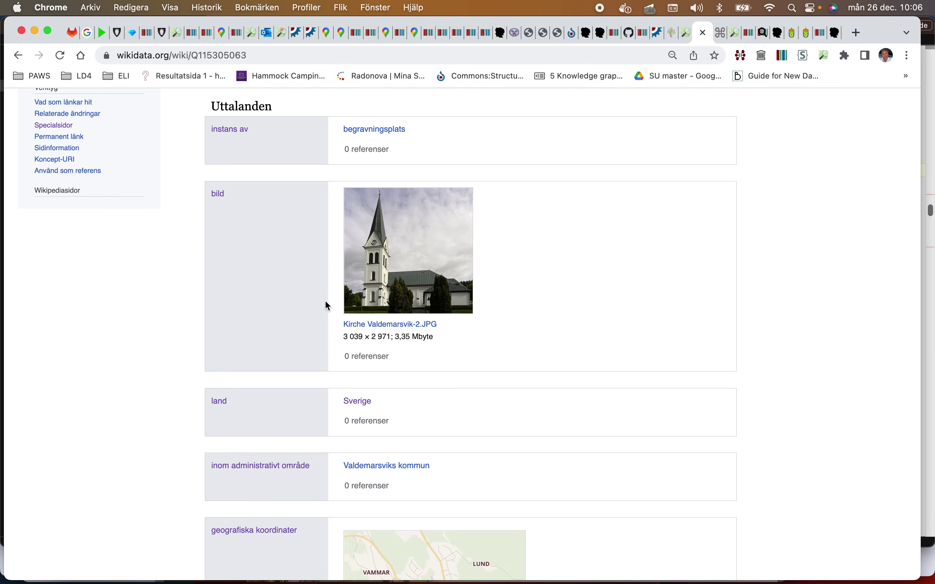
scroll(120, 218, down, 1)
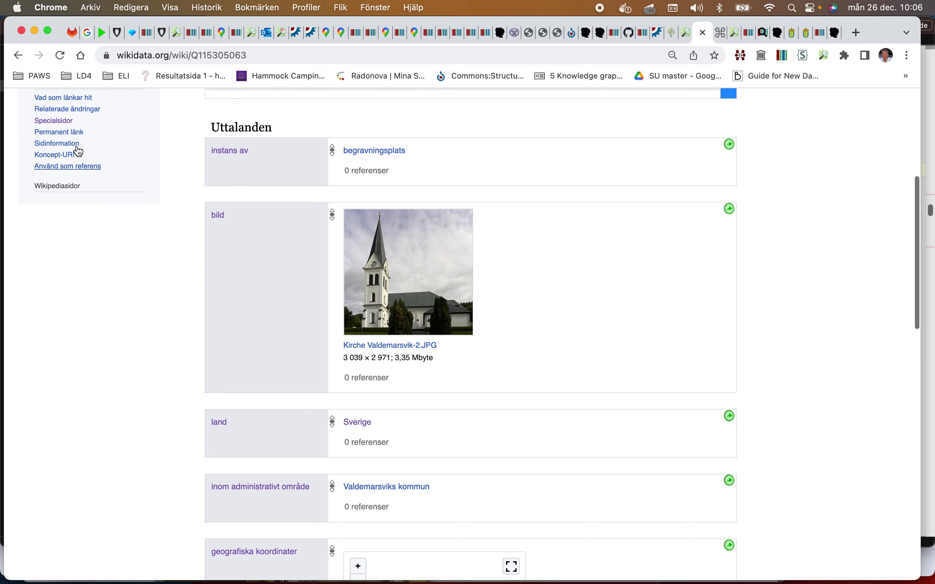
scroll(280, 312, down, 8)
scroll(282, 318, down, 5)
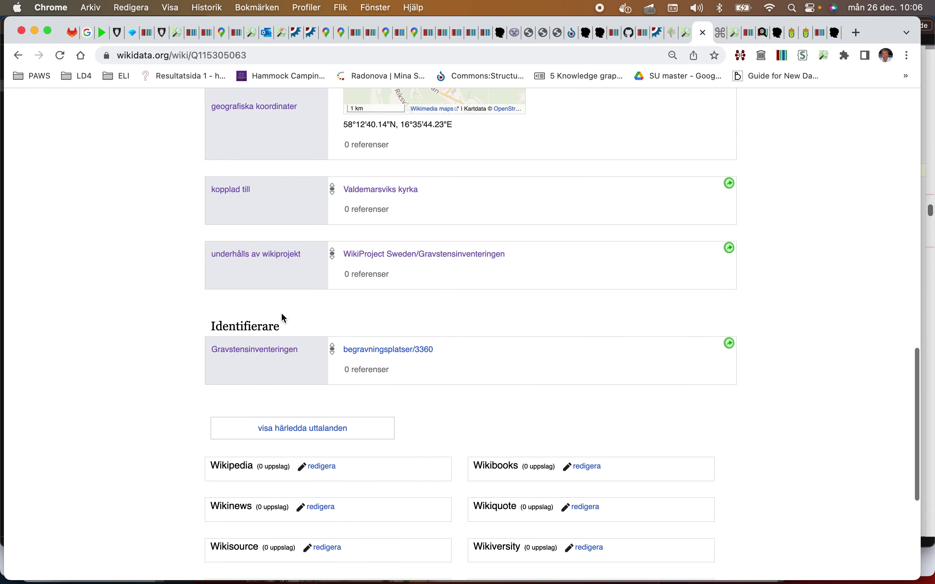
scroll(282, 318, up, 20)
scroll(313, 264, down, 5)
scroll(313, 321, down, 10)
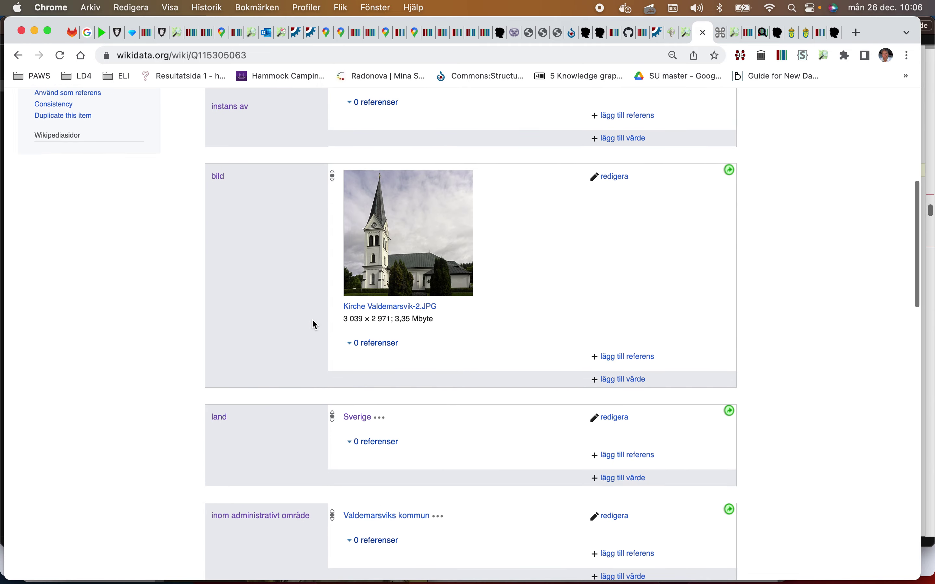
scroll(314, 323, down, 5)
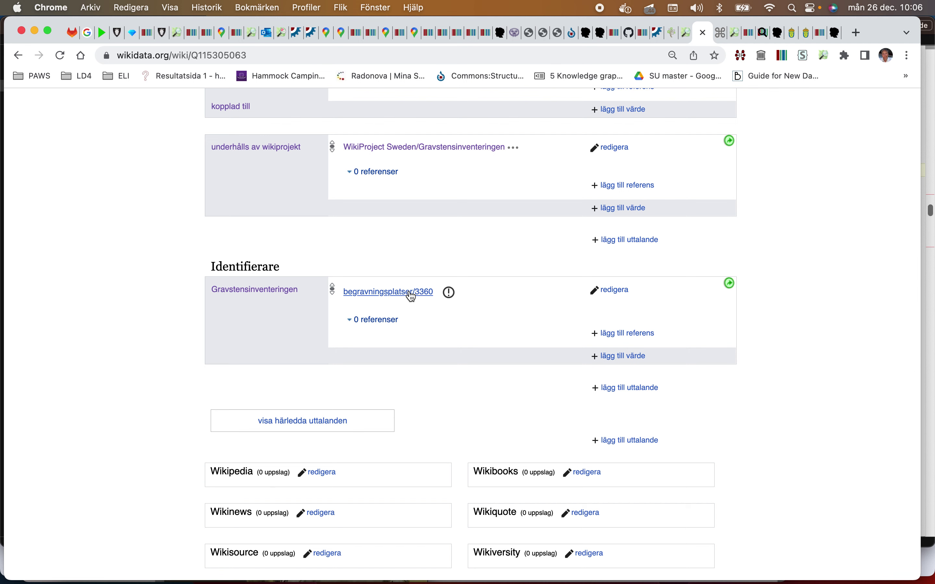
Step: Open the churchyard's Gravstensinventeringen record begravningsplatser/3360 in a separate tab and view its details and map
right_click(408, 292)
click(620, 63)
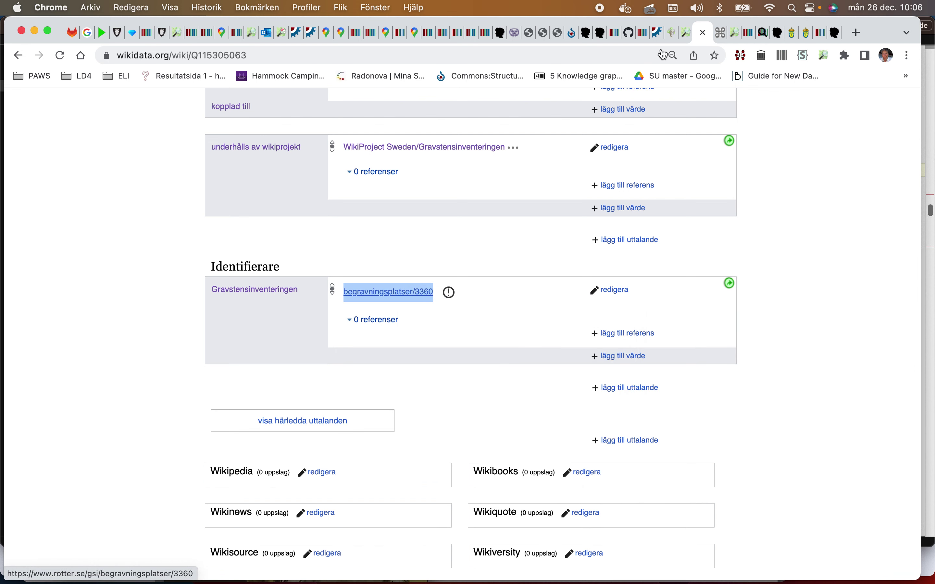
click(721, 37)
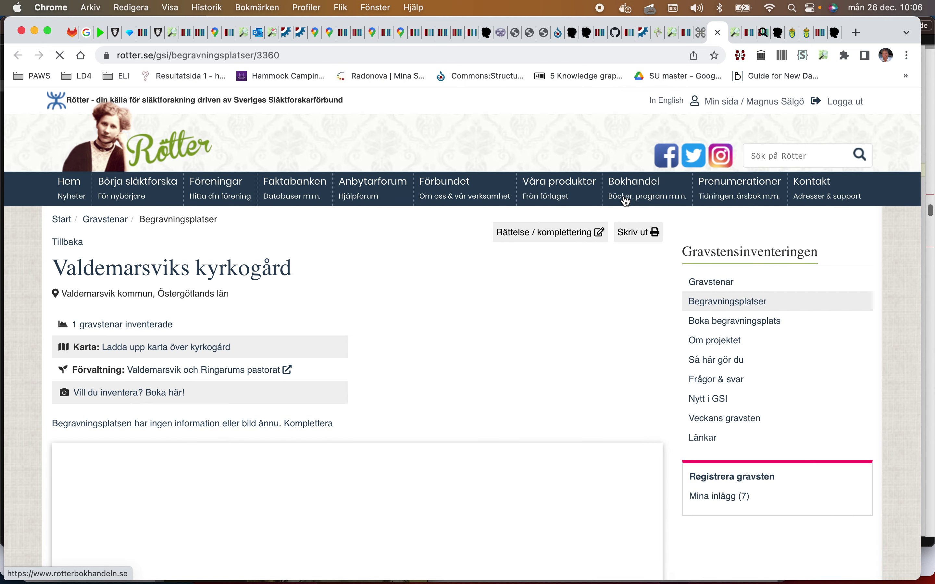
scroll(603, 246, down, 5)
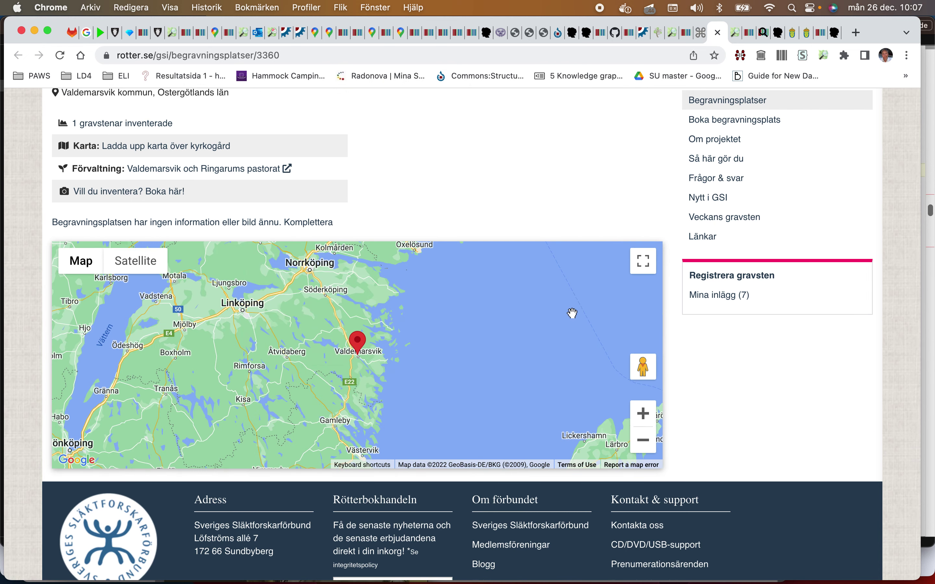
scroll(490, 179, up, 2)
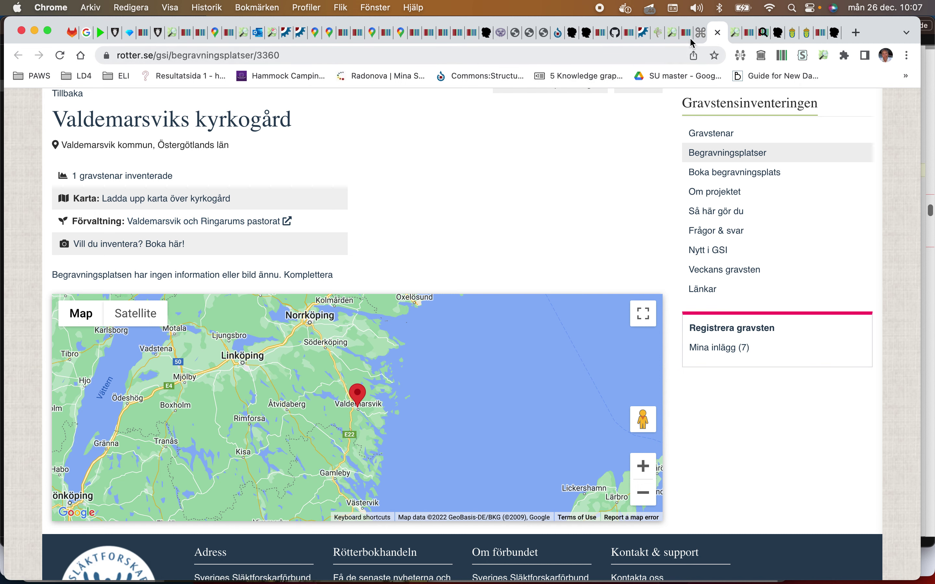
Step: Look over the churchyard's details and map on its Gravstensinventeringen page
scroll(583, 153, up, 2)
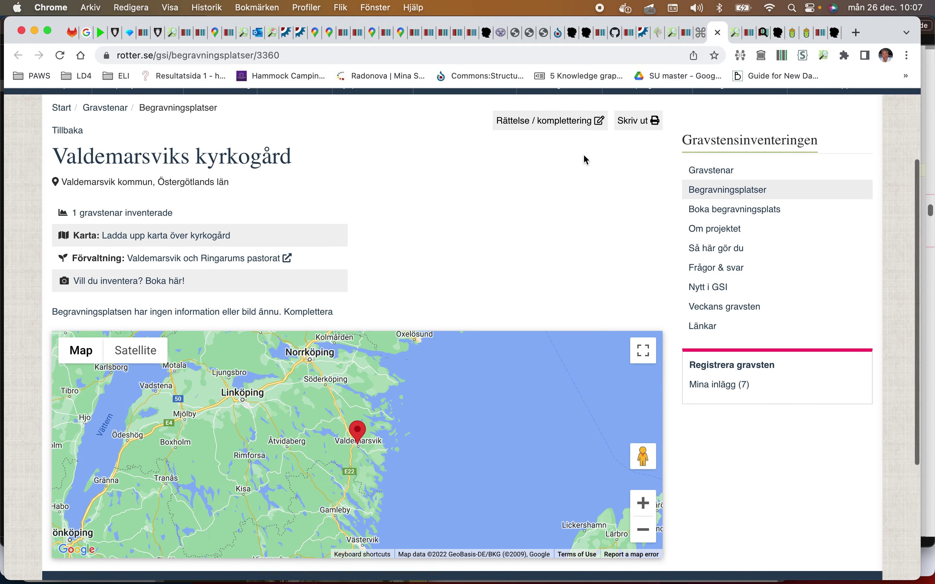
scroll(584, 157, up, 1)
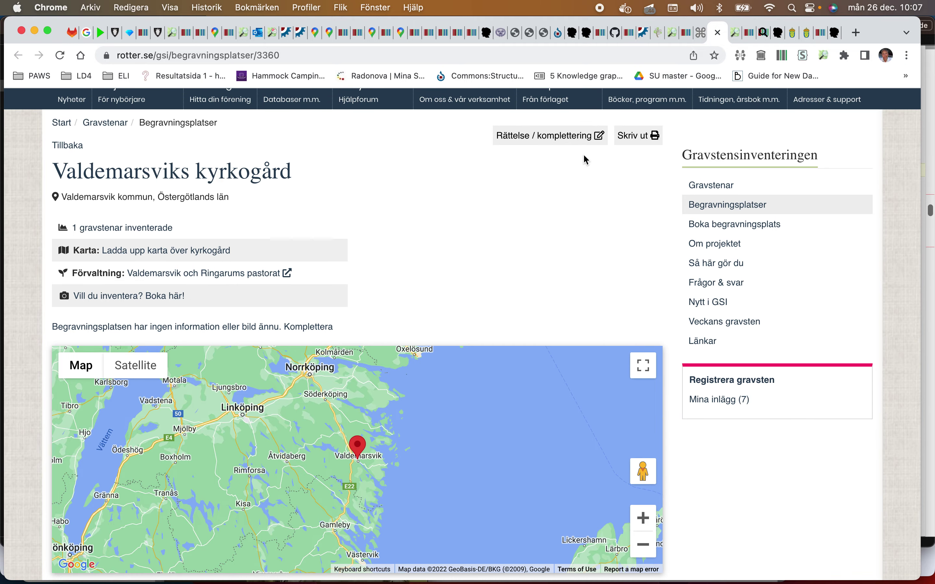
scroll(584, 158, down, 4)
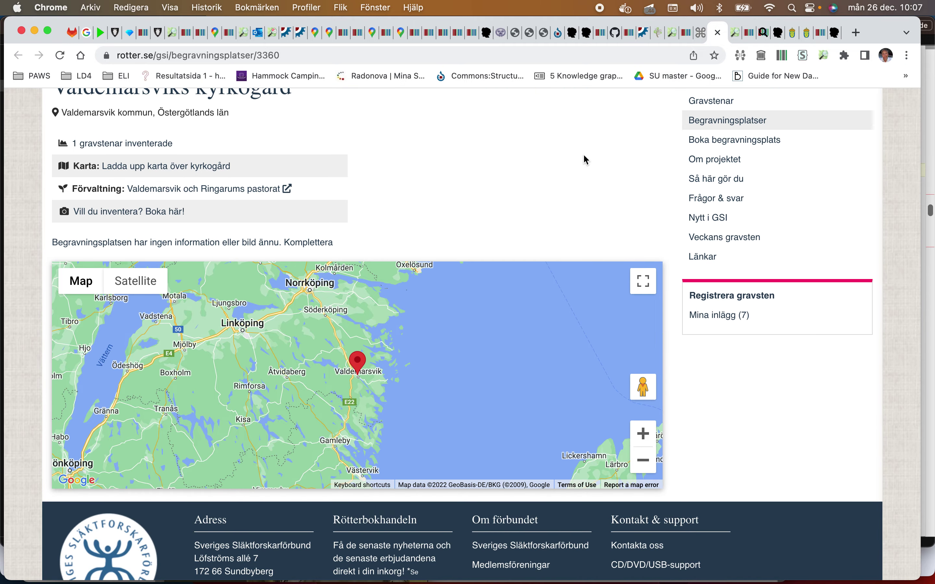
scroll(583, 154, up, 2)
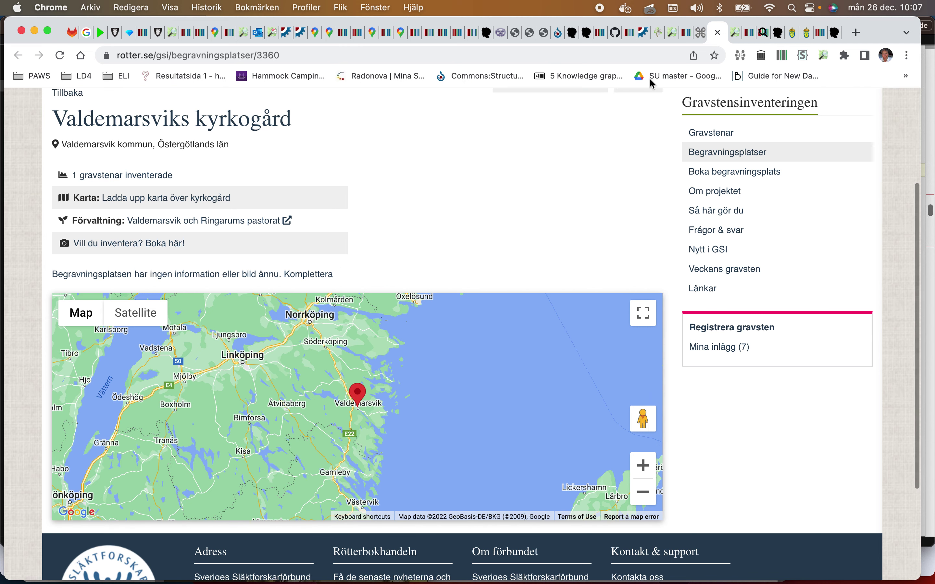
Step: Close the Bebyggelseregistret page, return to the Valdemarsviks kyrkogård Wikidata item and review its statements around the coordinates and "kopplad till"
click(698, 34)
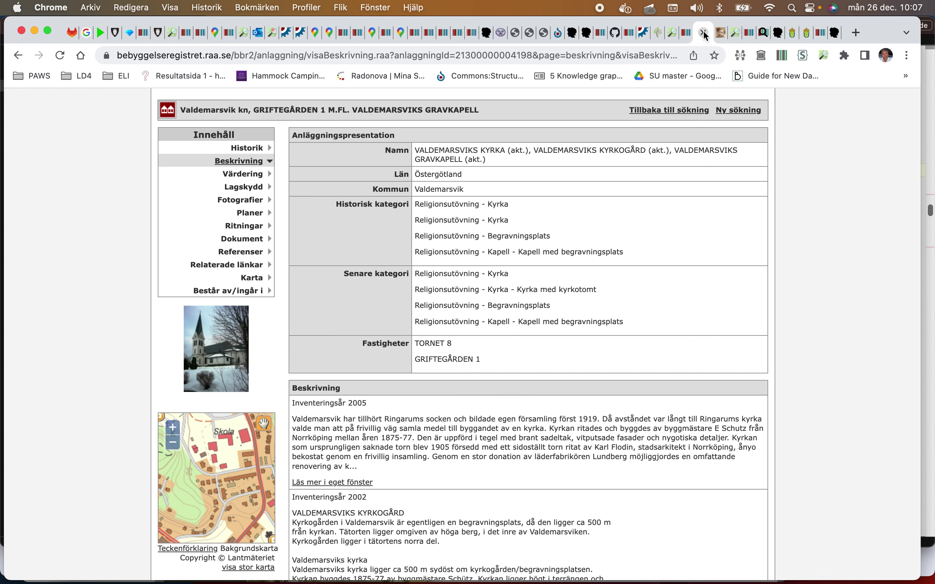
click(704, 34)
click(691, 36)
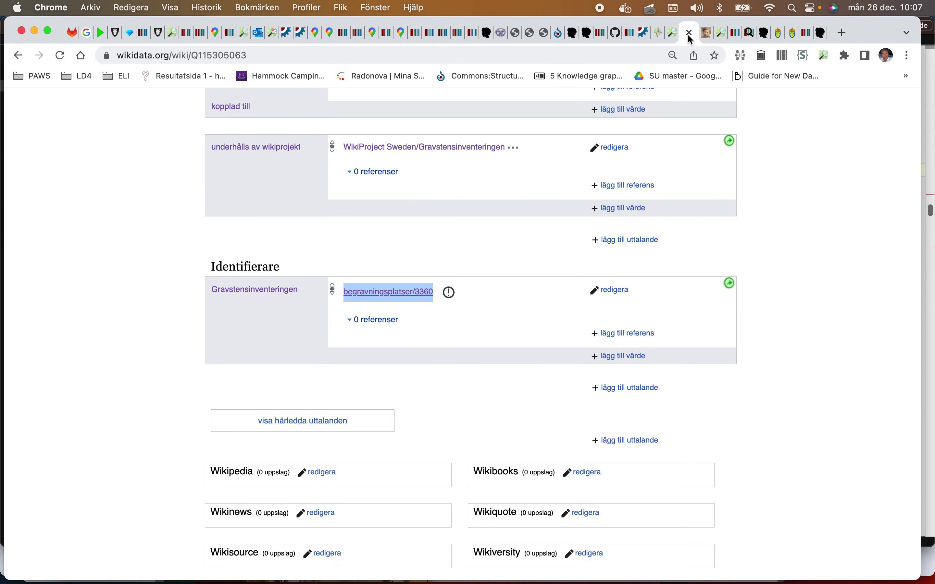
scroll(614, 188, up, 20)
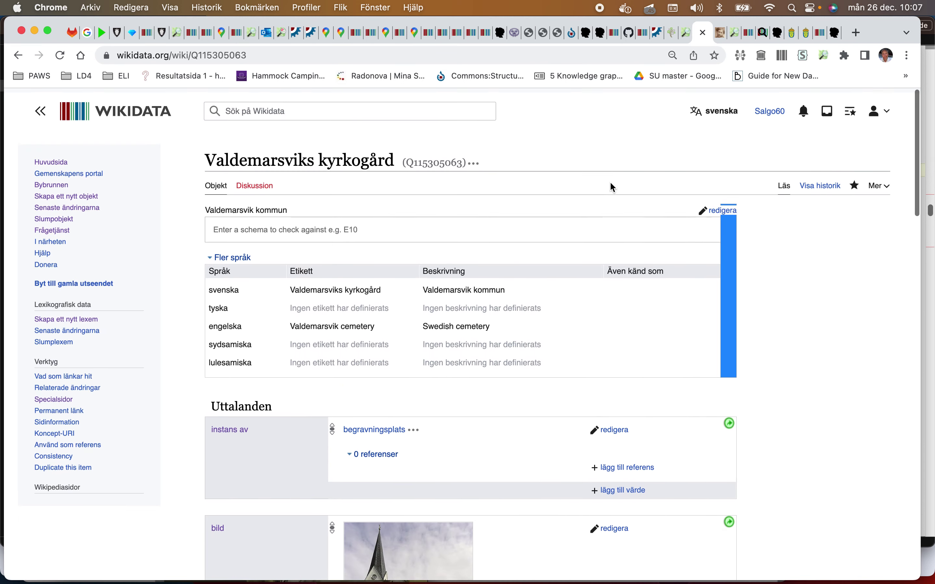
scroll(613, 189, down, 3)
scroll(611, 183, down, 20)
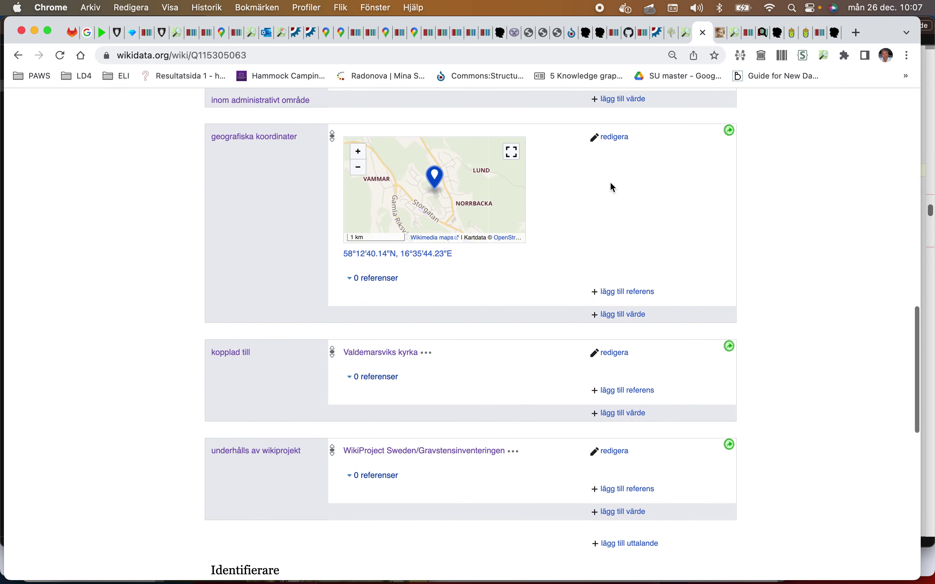
scroll(614, 188, down, 5)
scroll(613, 188, up, 6)
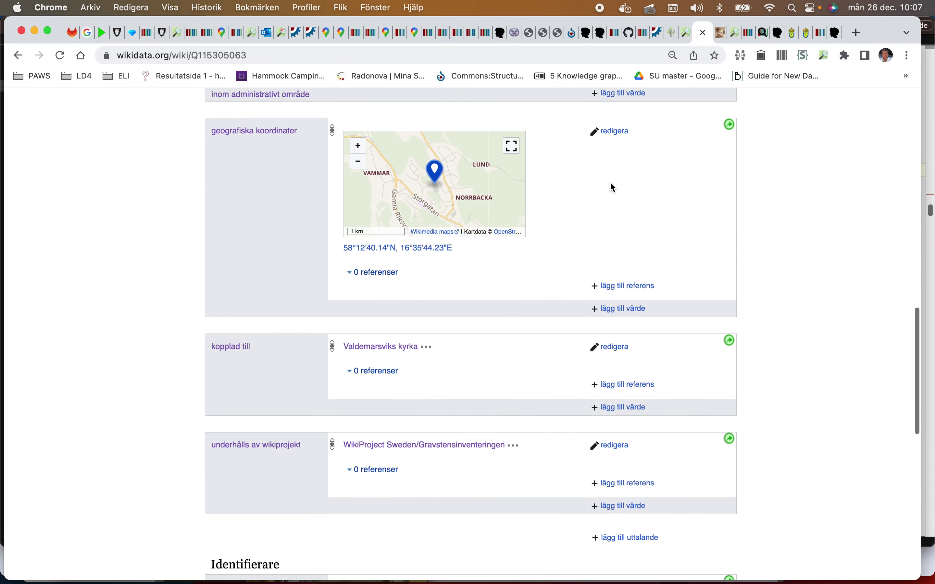
Step: Copy the item ID Q115305063 from the address of the enlarged coordinate map and return to the item page
click(517, 155)
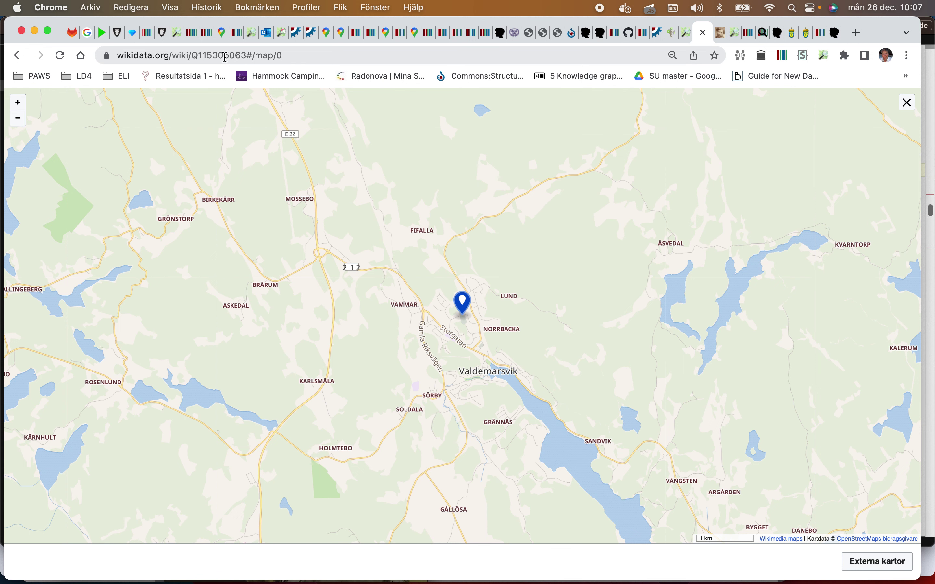
double_click(226, 57)
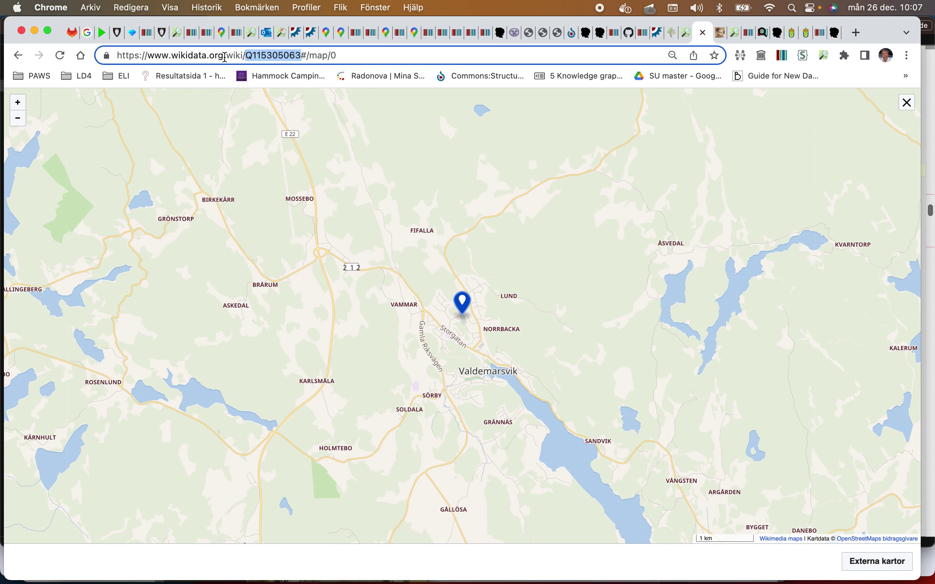
right_click(259, 57)
click(291, 169)
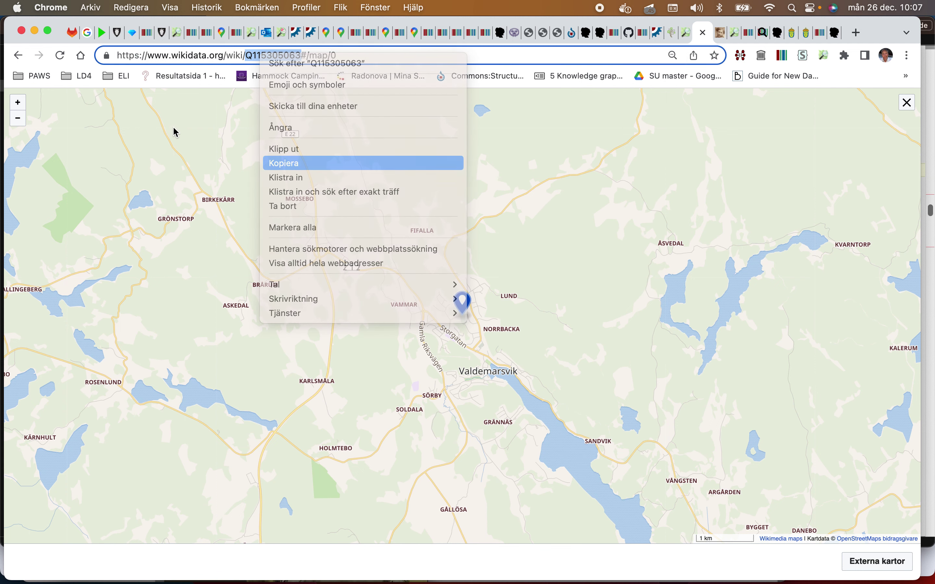
click(18, 56)
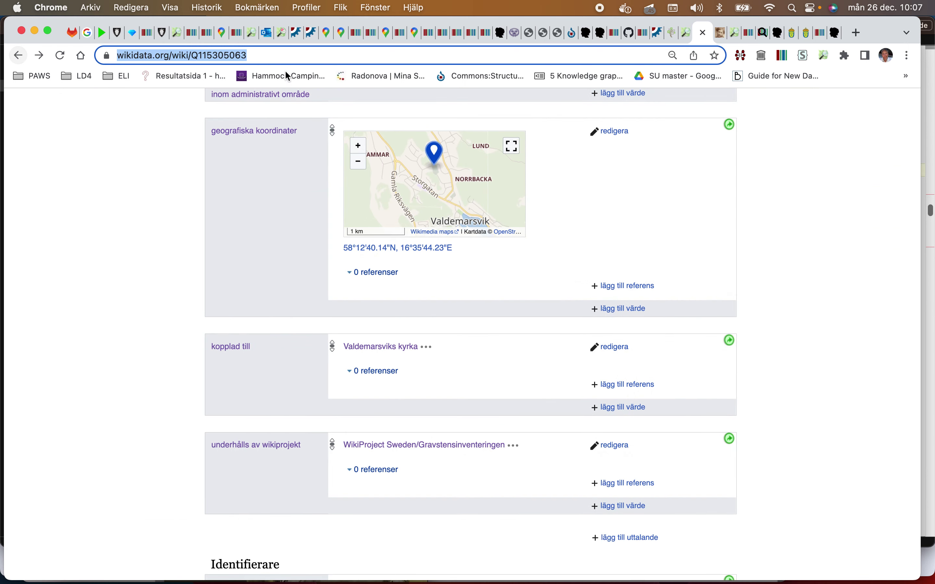
click(311, 258)
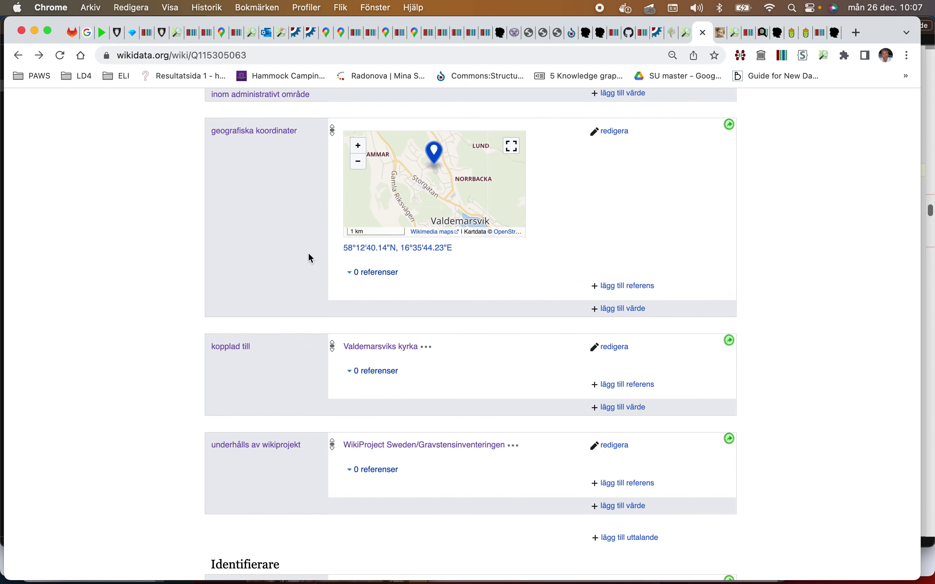
Step: Reduce the browser zoom of the Wikidata item page to 80 %
scroll(309, 255, down, 2)
scroll(309, 255, up, 2)
click(907, 55)
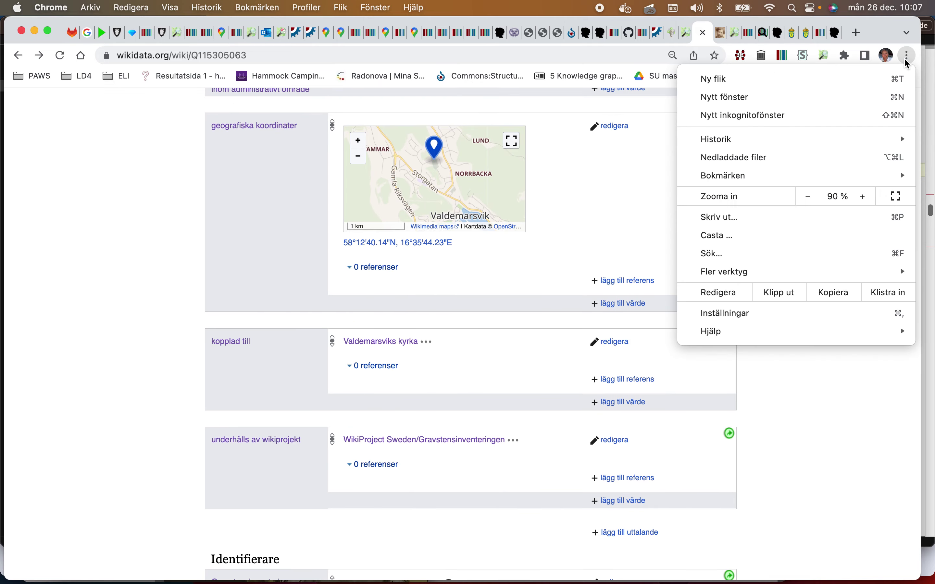
click(810, 198)
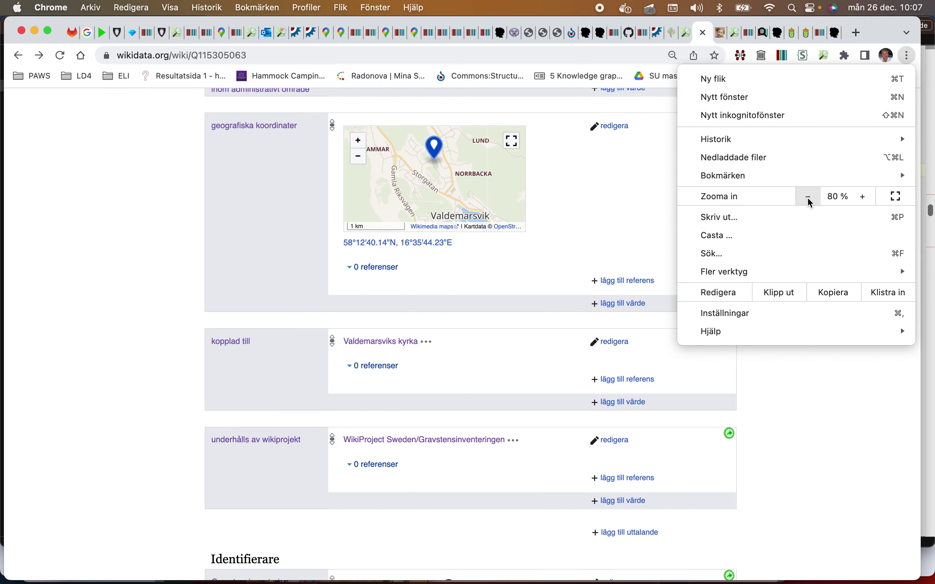
click(636, 231)
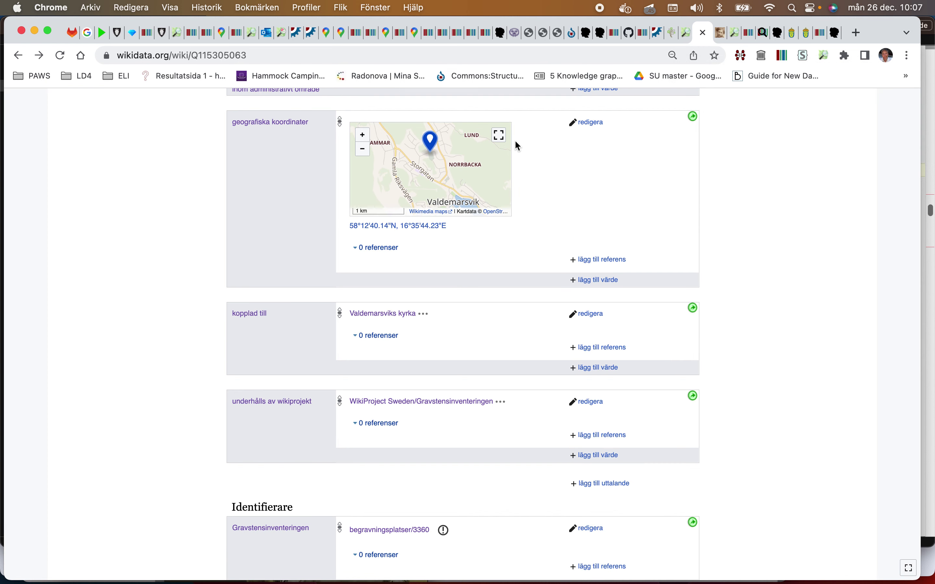
Step: Enlarge the churchyard's coordinate map and open its location in OpenStreetMap through the external maps
click(500, 138)
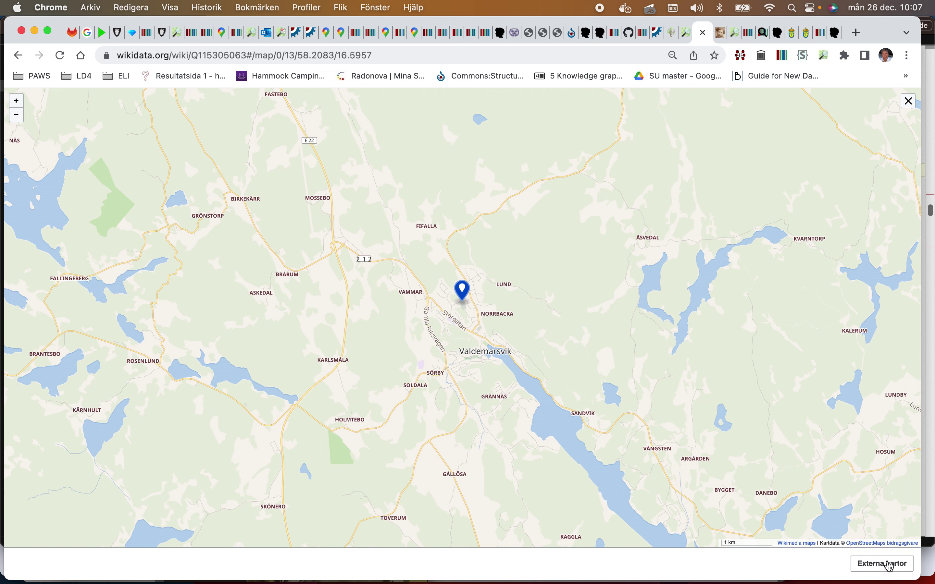
click(888, 564)
click(797, 284)
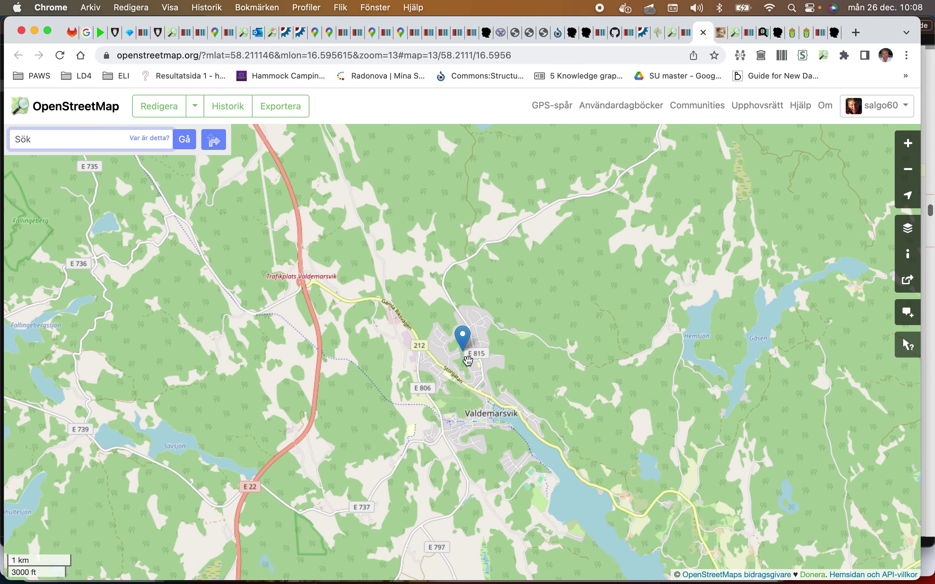
Step: Query the map objects at the cemetery beside the marker and open Begravningsplats #680679429
double_click(467, 355)
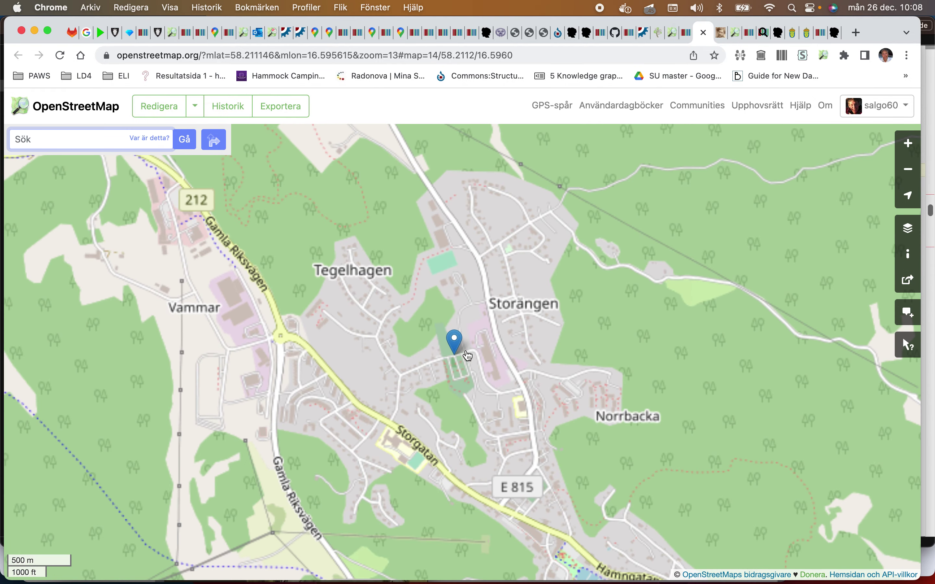
double_click(466, 354)
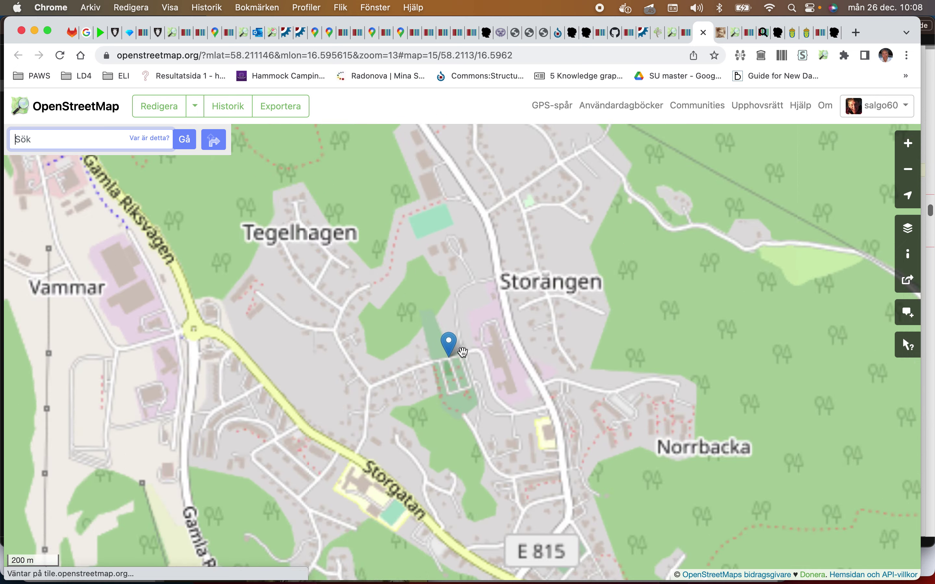
double_click(463, 352)
double_click(463, 351)
double_click(464, 355)
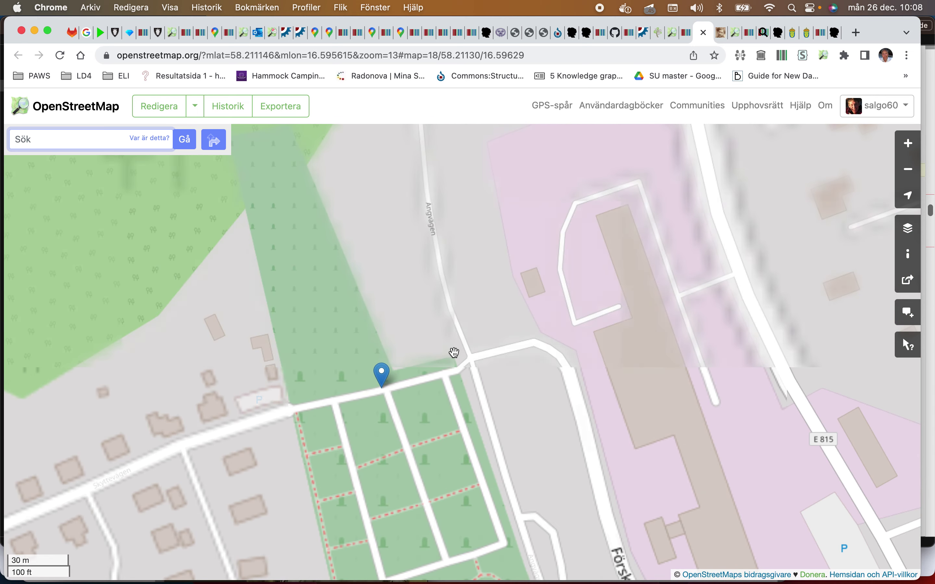
drag(451, 351, 519, 207)
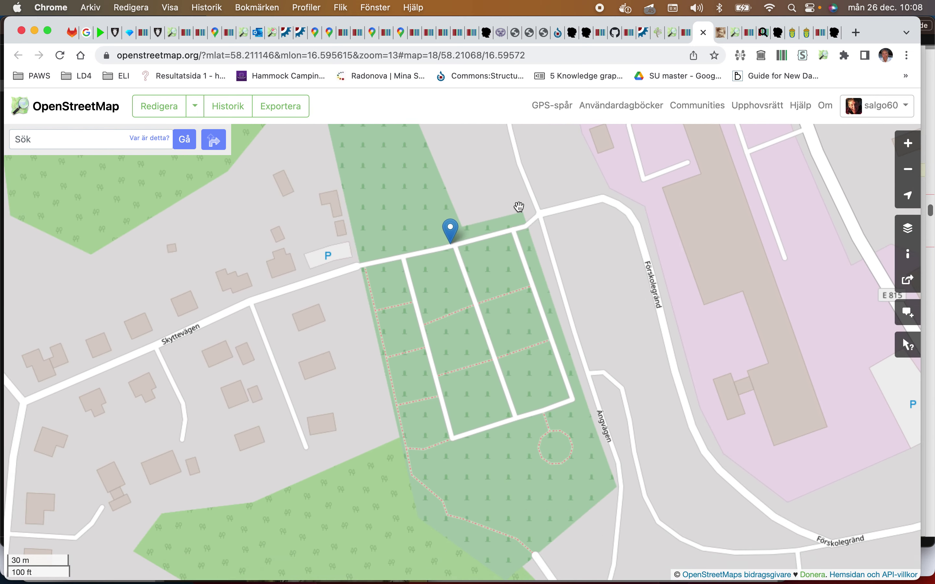
click(905, 347)
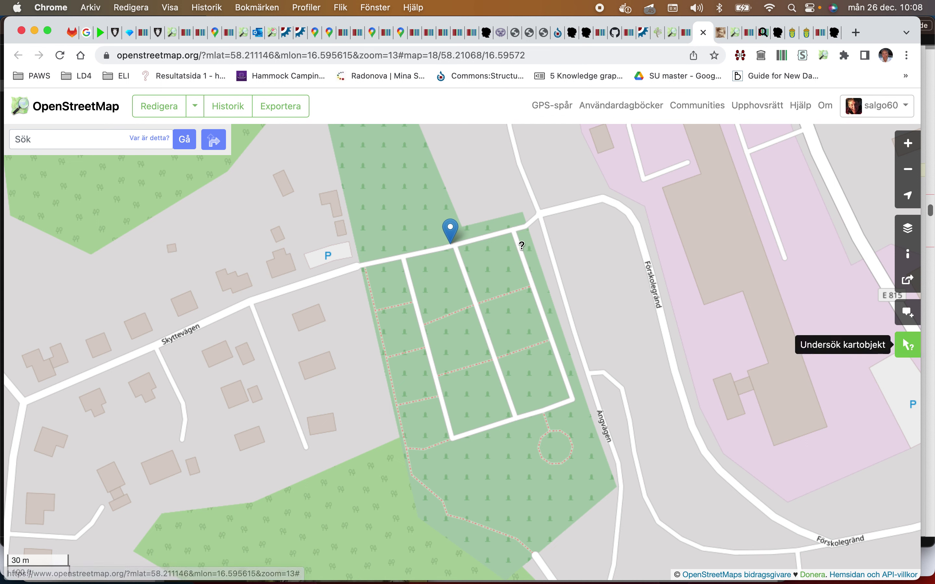
click(488, 227)
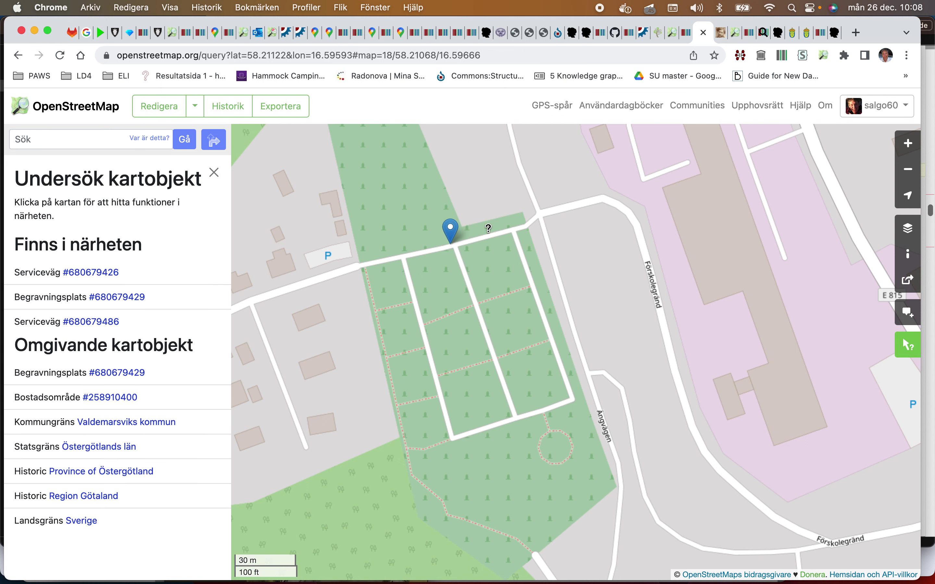
click(130, 298)
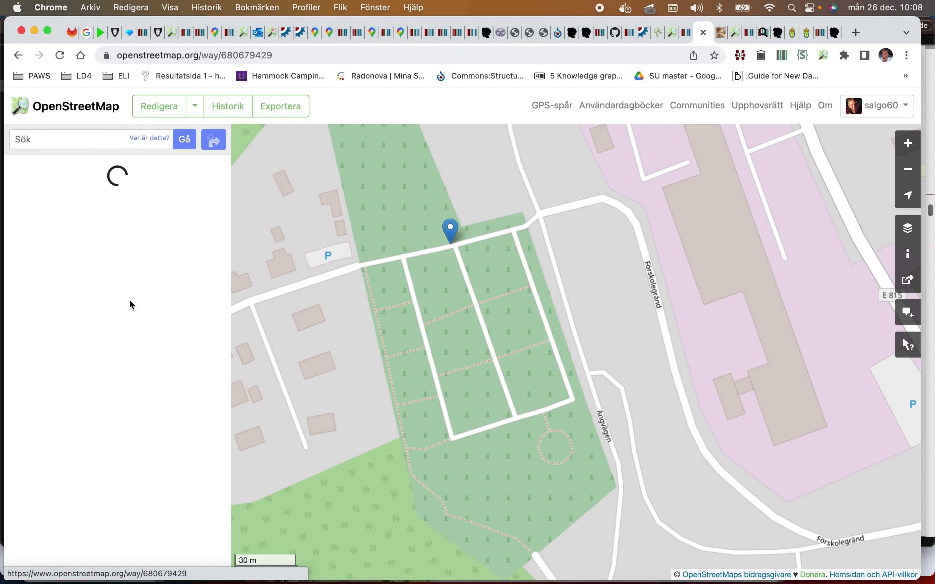
Step: Open the cemetery way 680679429 for editing and add the tag wikidata with the copied value Q115305063
drag(504, 371, 446, 358)
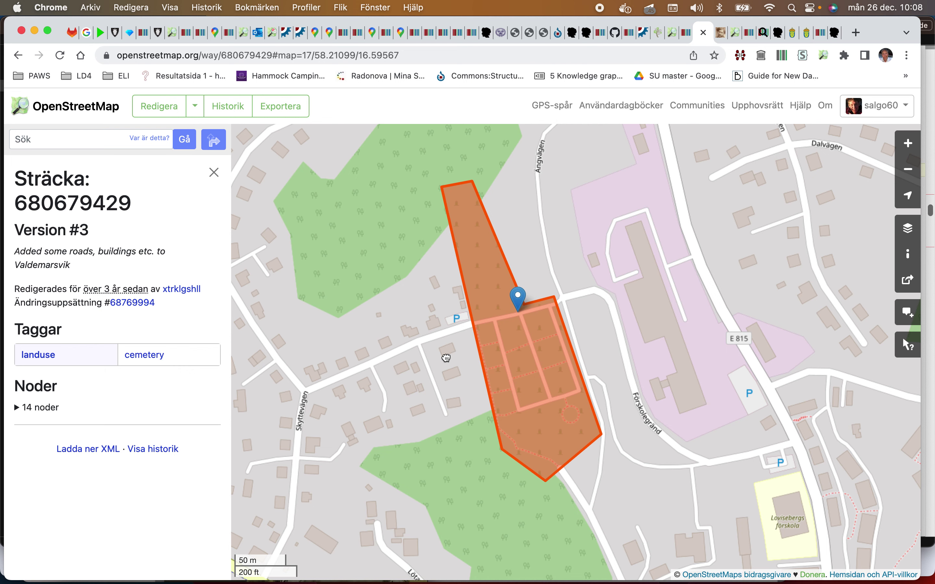
drag(446, 358, 447, 357)
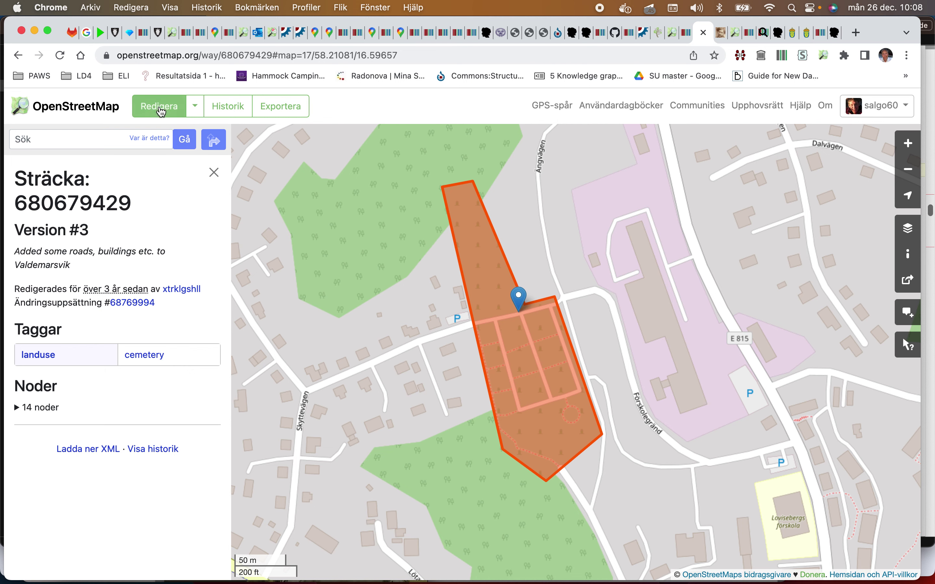
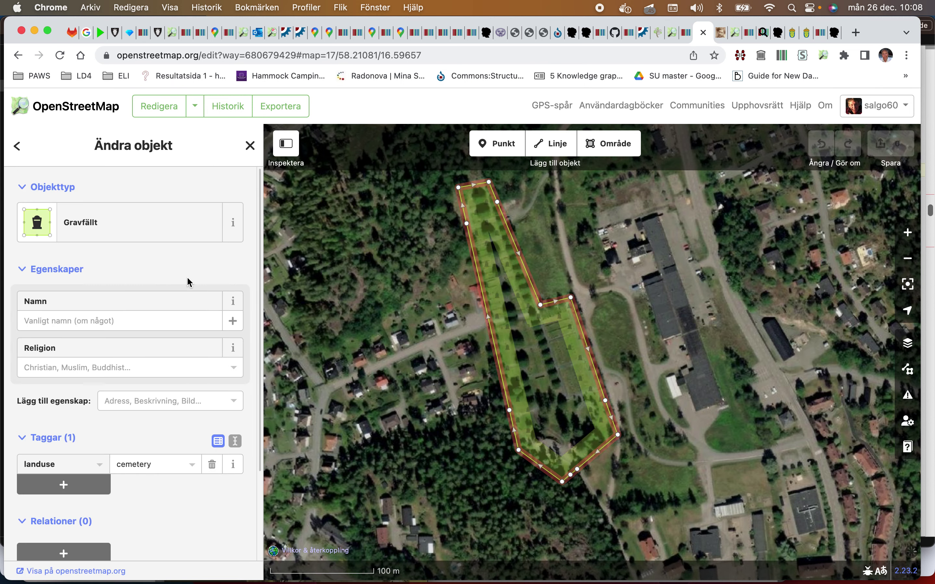
scroll(187, 278, down, 5)
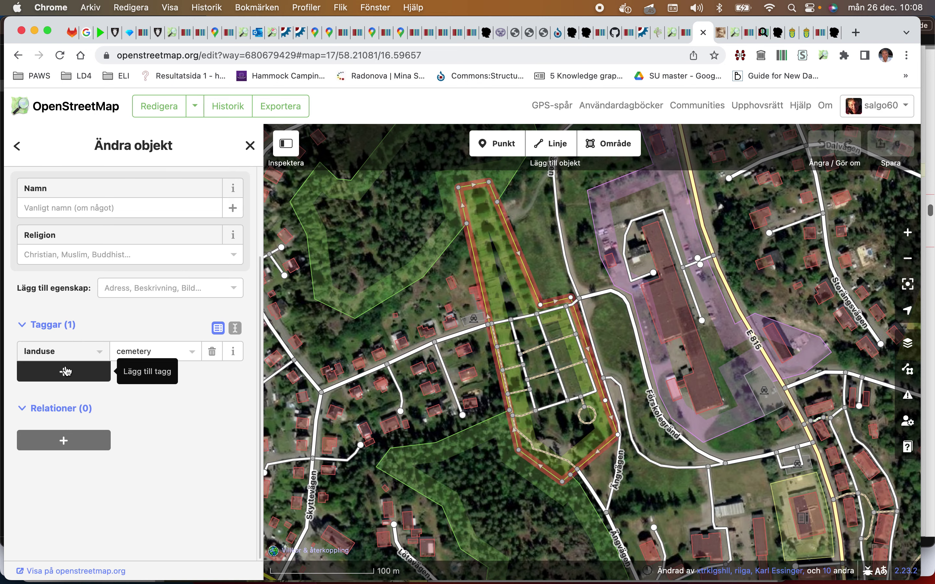
click(65, 369)
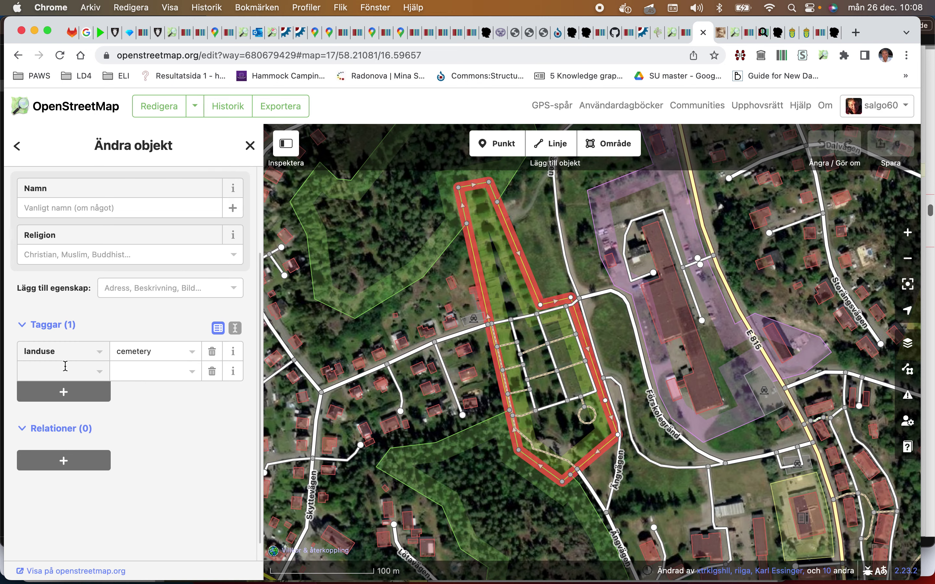
text(wikidata)
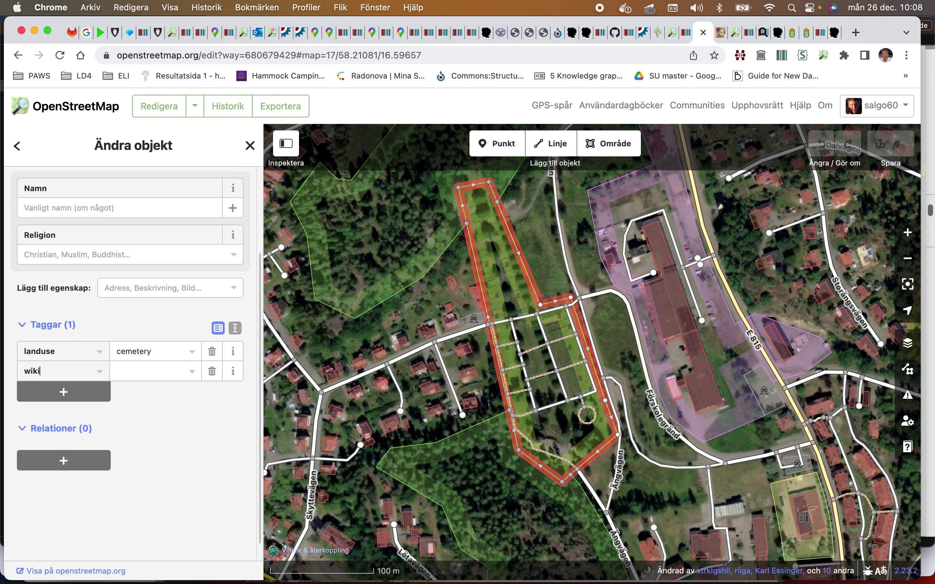
key(Tab)
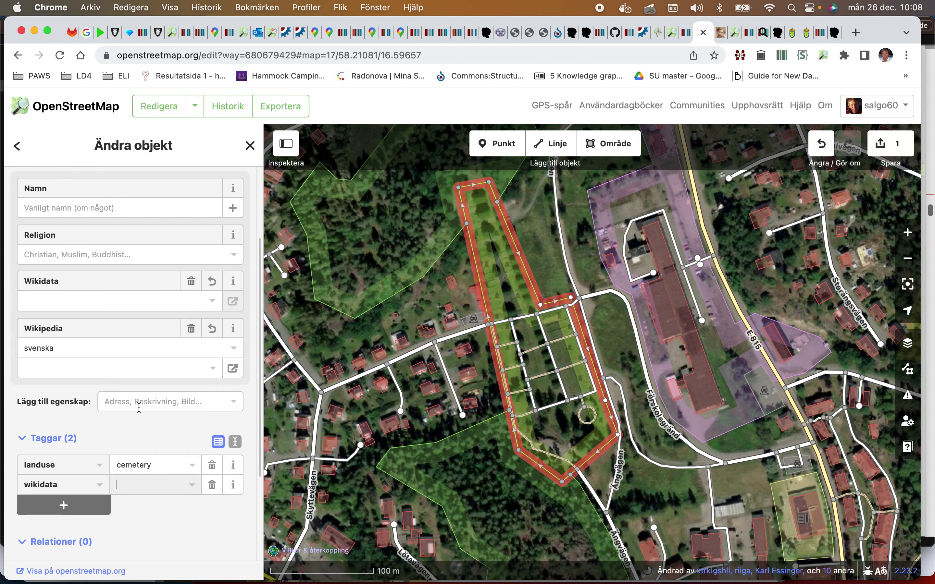
right_click(142, 485)
click(166, 463)
key(Tab)
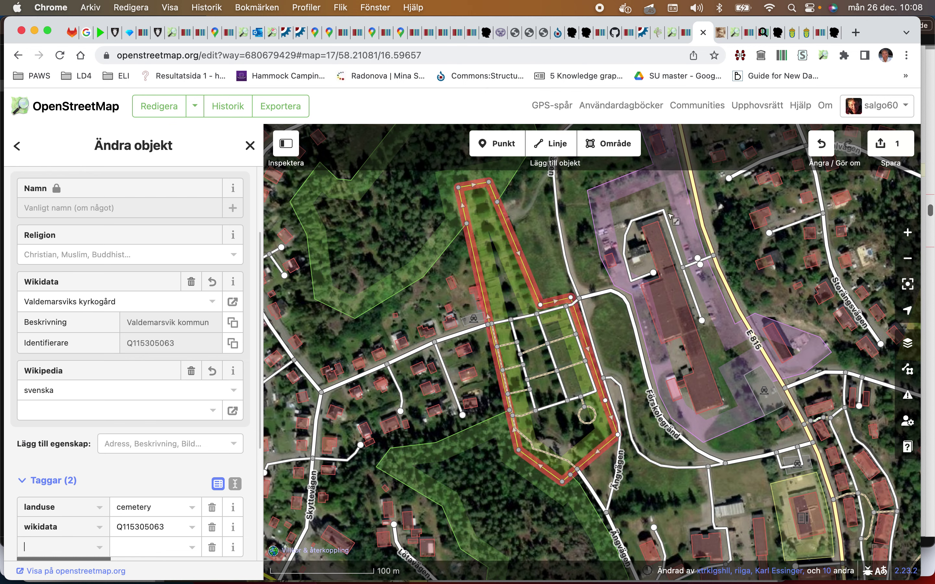
Step: Upload the cemetery's tag edit to OpenStreetMap with the changeset comment Wikidata
click(882, 148)
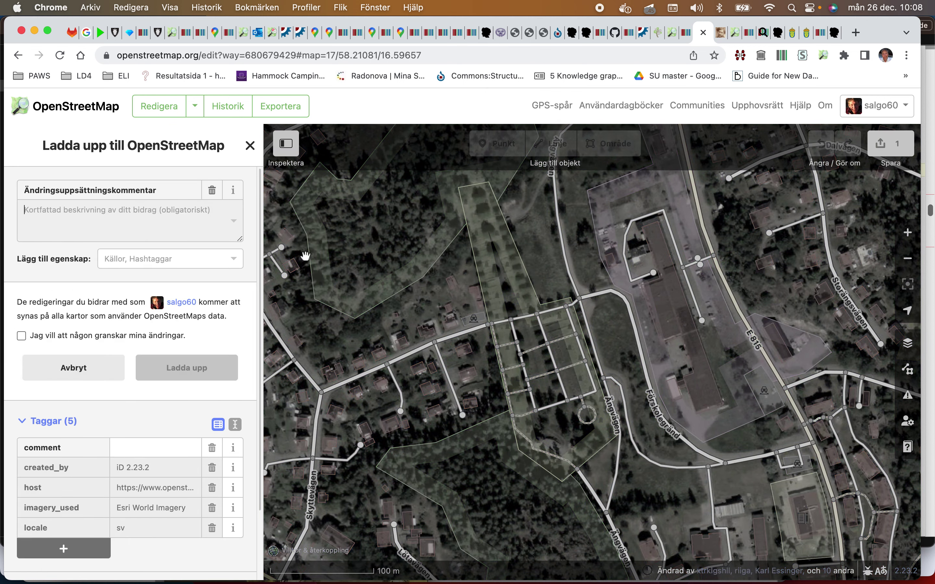
text(Wikidata)
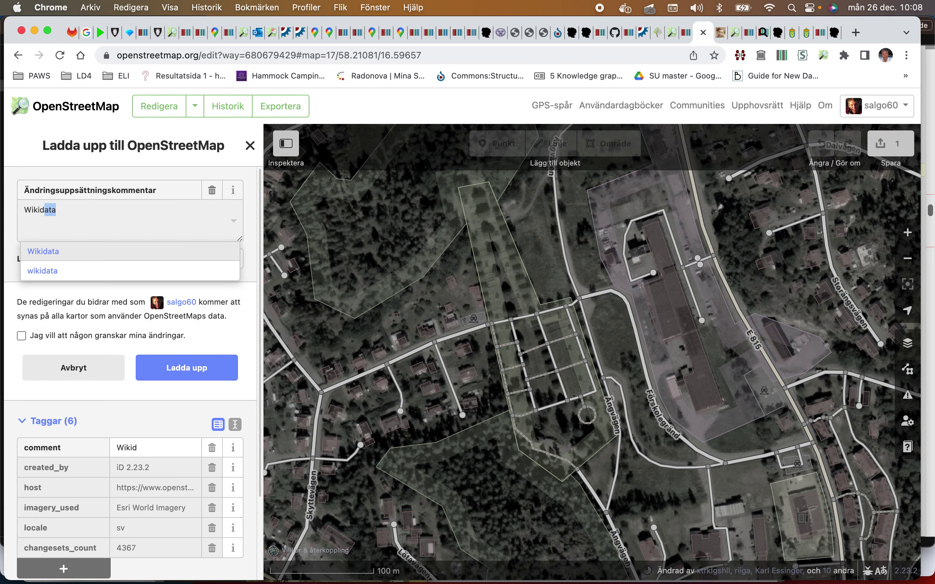
click(199, 362)
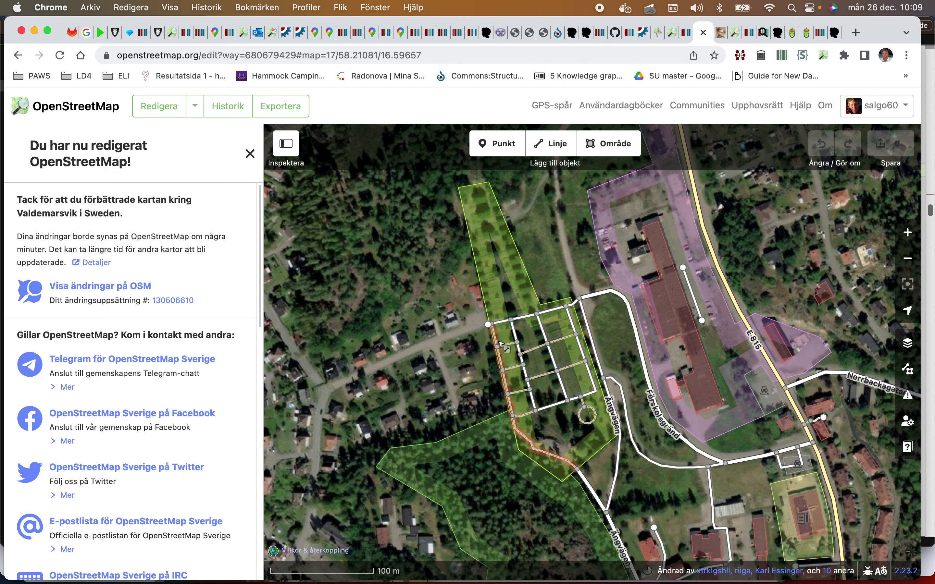
Step: Select the cemetery area again, check its saved tags and open its object page on openstreetmap.org
click(486, 300)
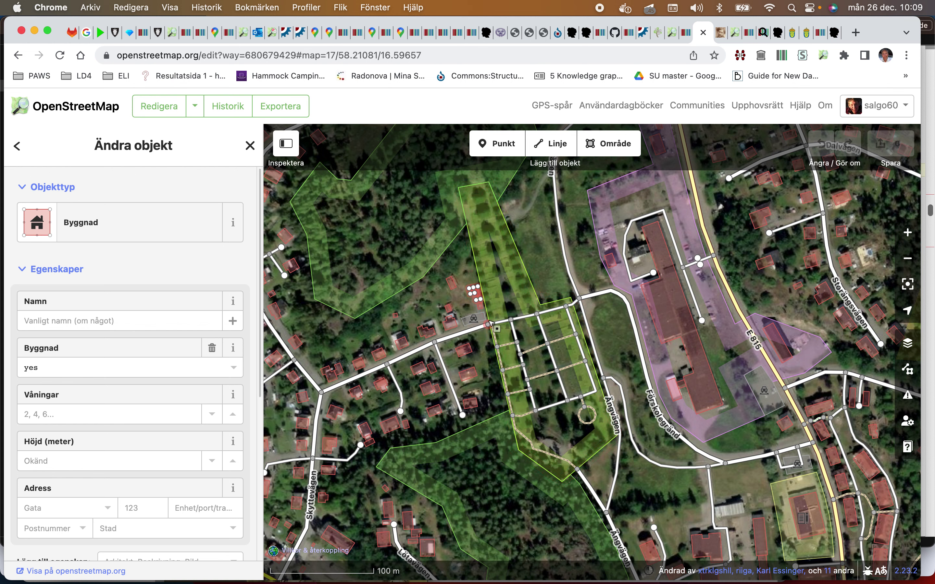
click(536, 298)
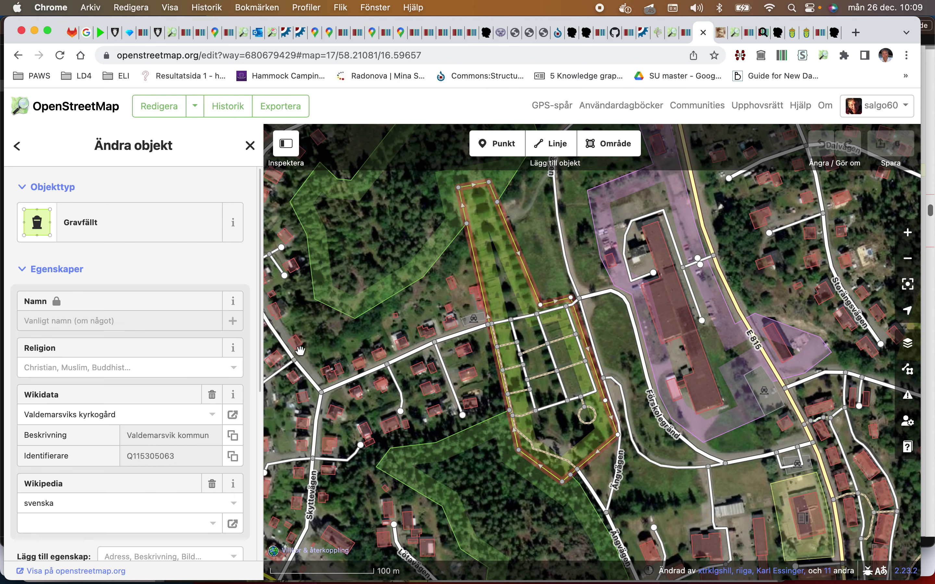
scroll(165, 390, down, 7)
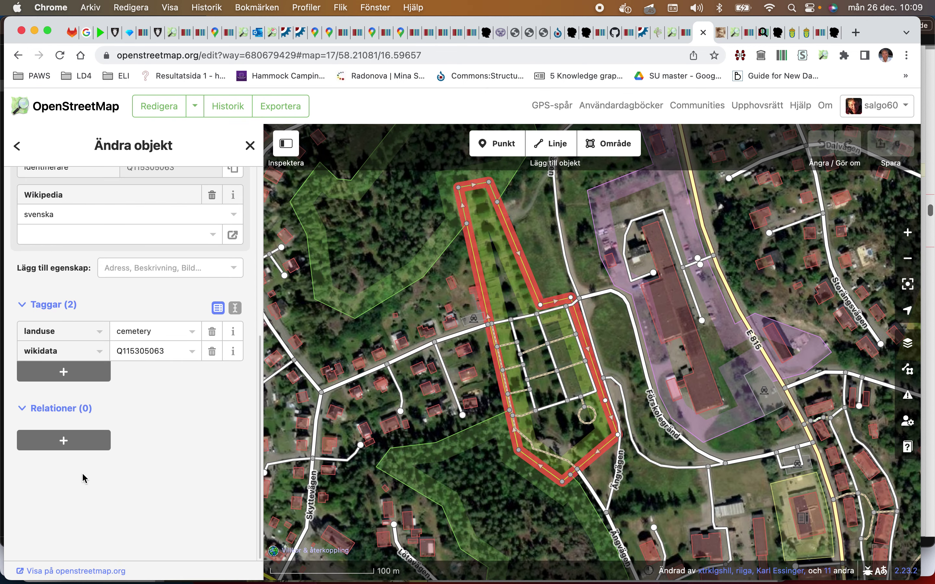
click(84, 573)
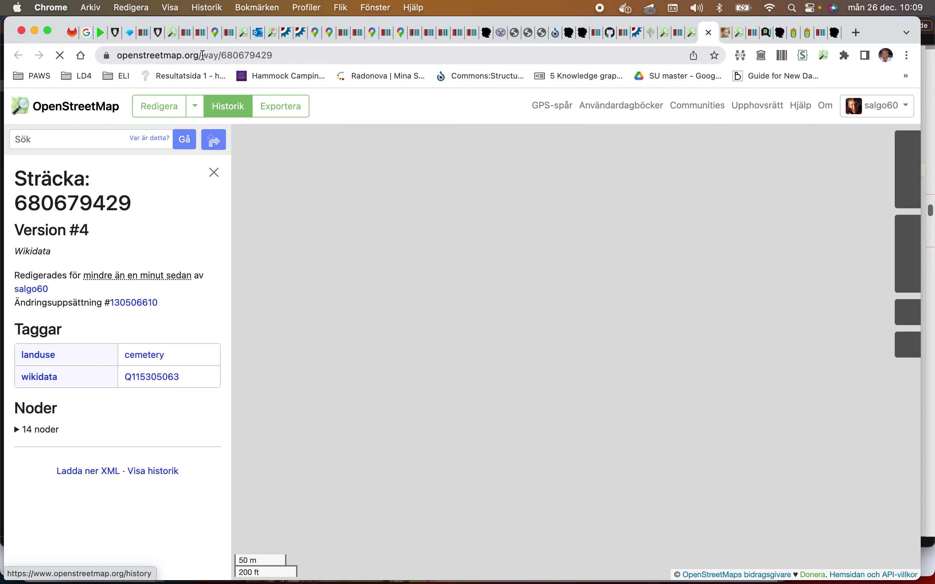
Step: Copy the part way/680679429 from the cemetery page's web address
click(201, 55)
shift+click(281, 57)
key(super+c)
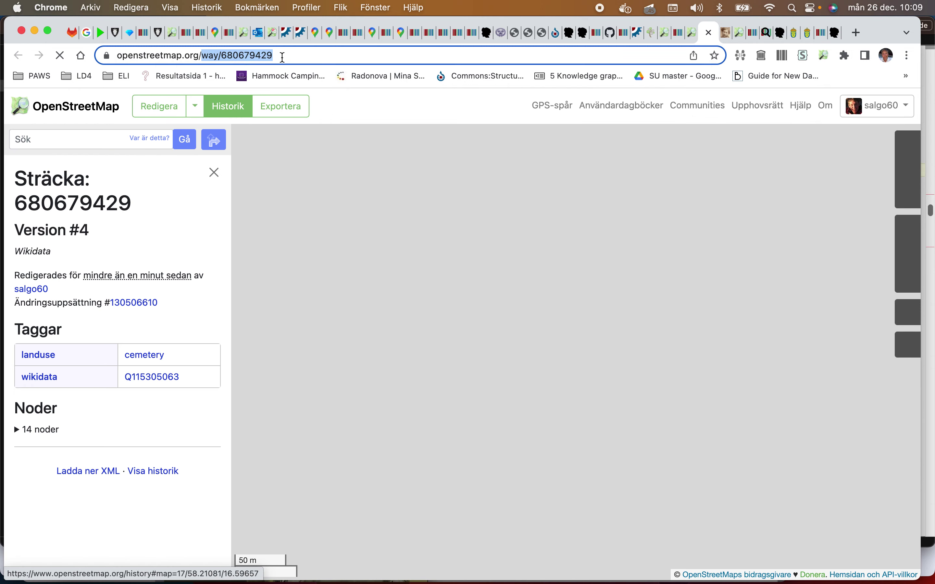
right_click(271, 61)
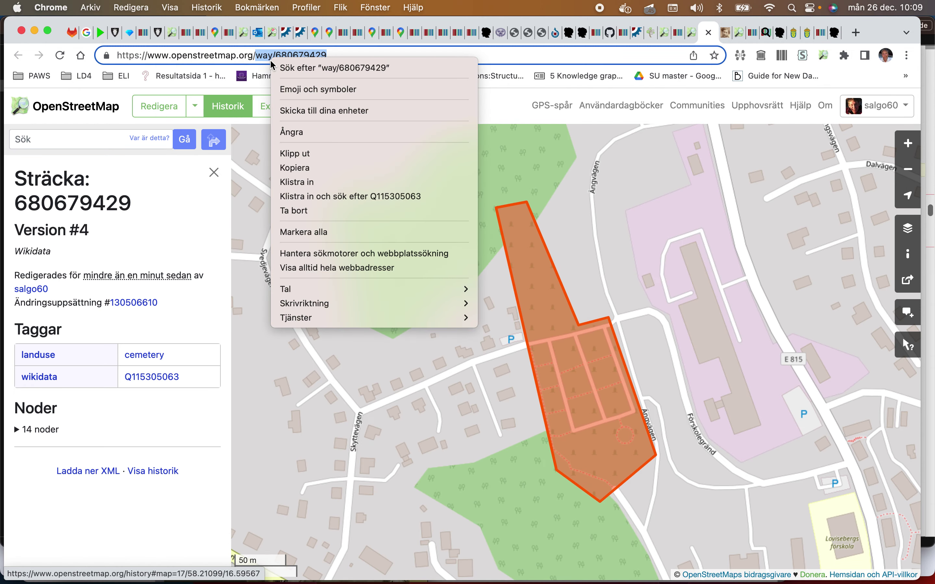
click(312, 169)
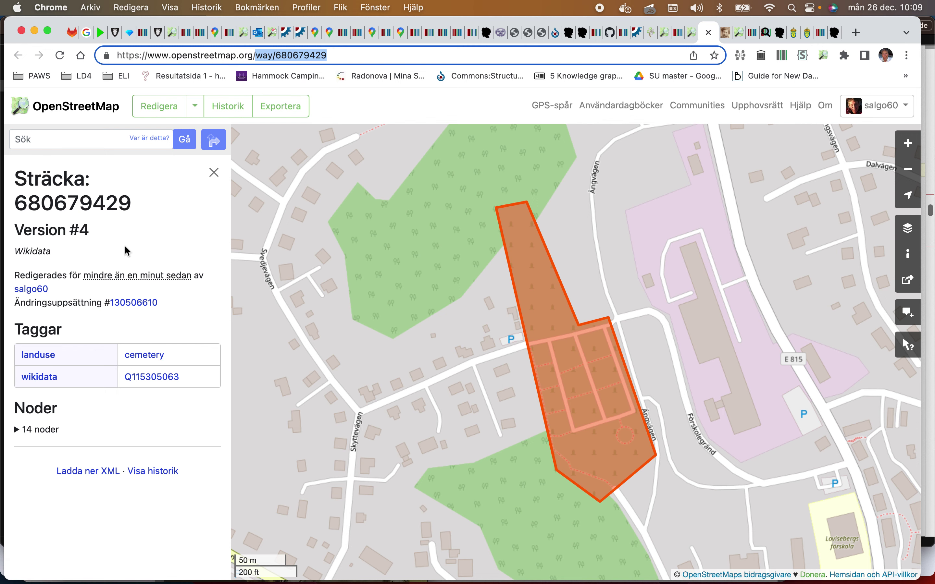
Step: Open the linked Wikidata item Q115305063 and remove its bild statement with the church photo
click(151, 380)
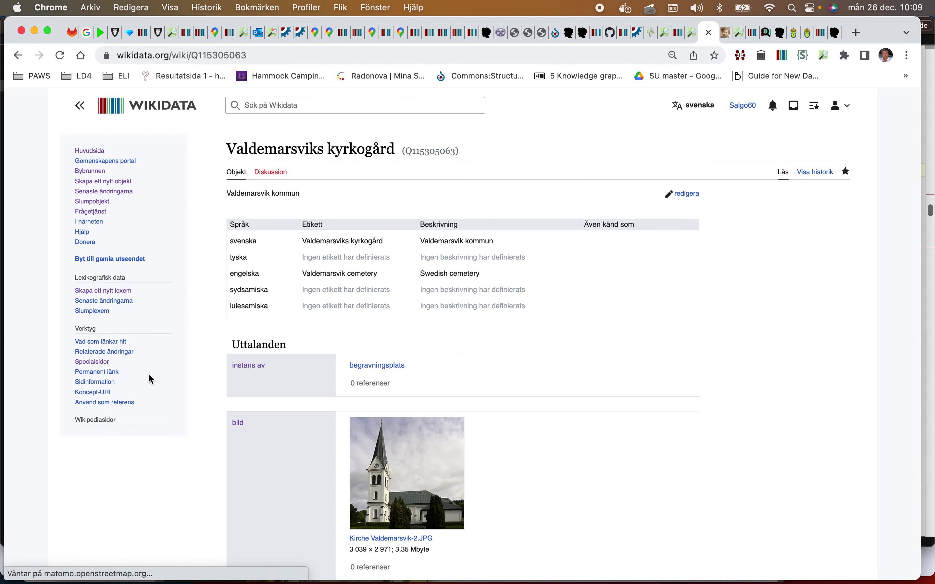
scroll(148, 373, down, 10)
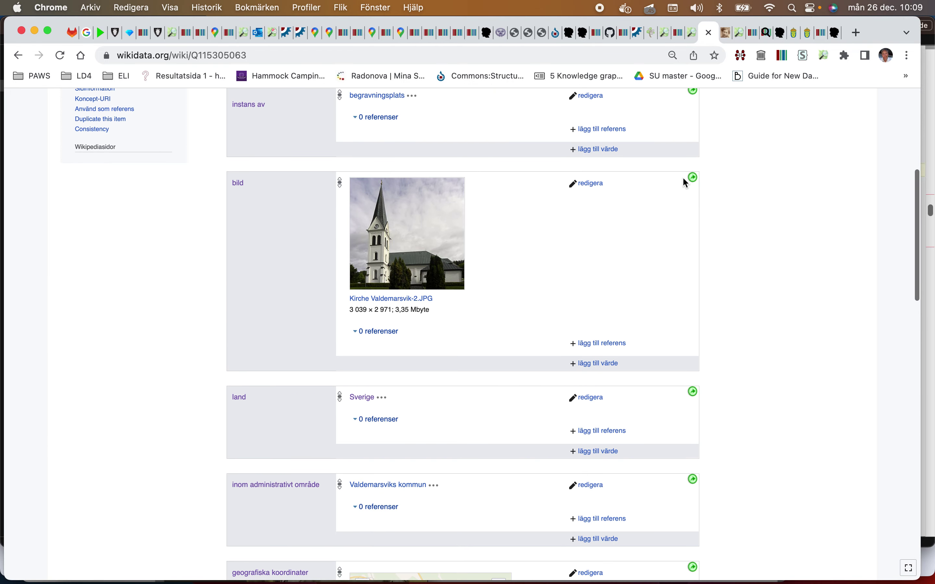
click(589, 183)
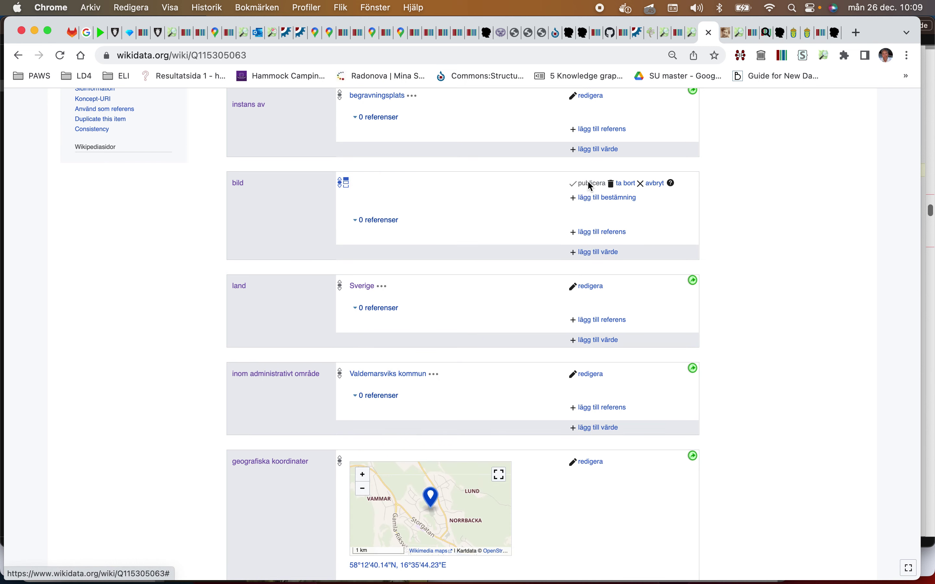
click(624, 183)
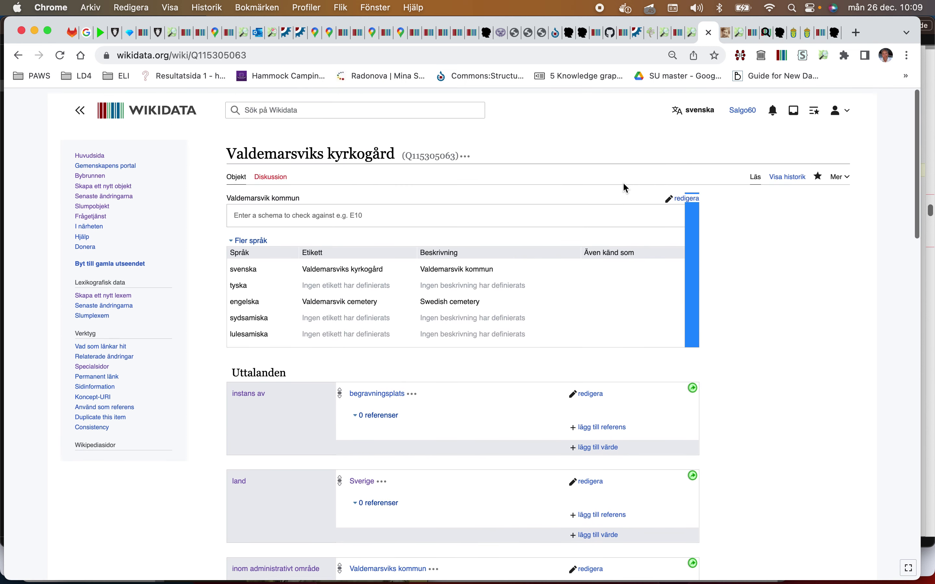
Step: Open Valdemarsviks kyrka from the churchyard's kopplad till statement in a new tab and remove that statement
scroll(622, 182, down, 10)
scroll(622, 182, down, 2)
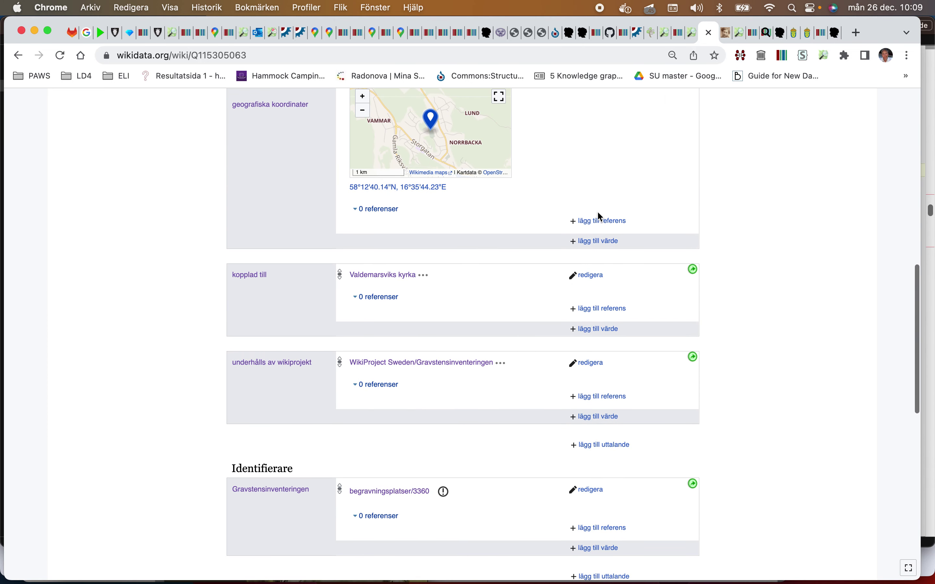
right_click(409, 274)
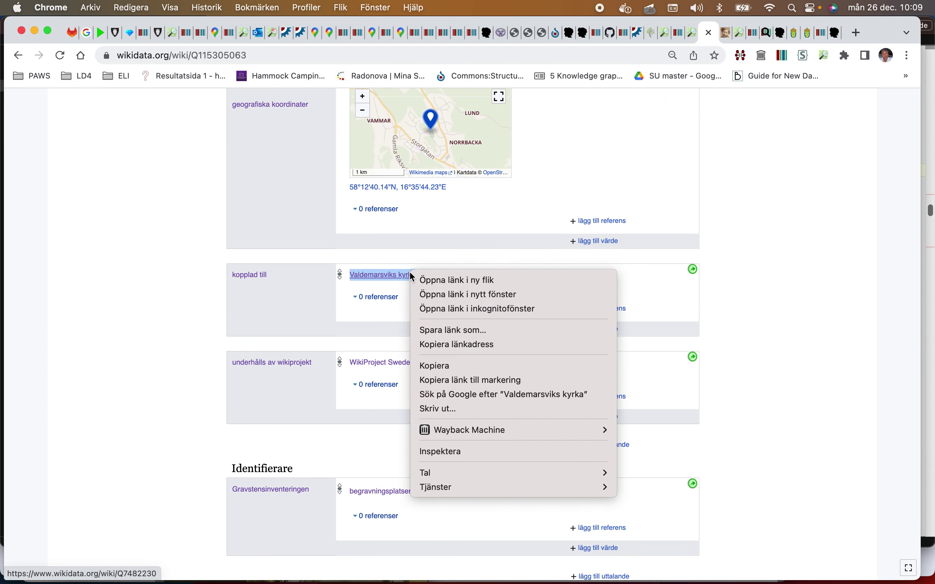
click(427, 281)
click(576, 276)
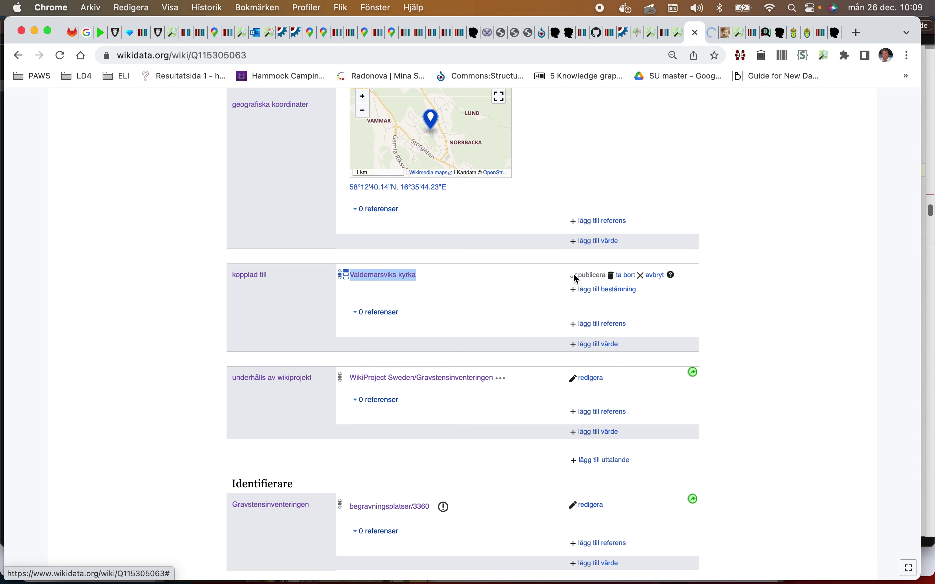
click(625, 276)
Step: Add the identifier OSM objekt with the copied value way/680679429 to the churchyard item and publish it
scroll(624, 275, down, 5)
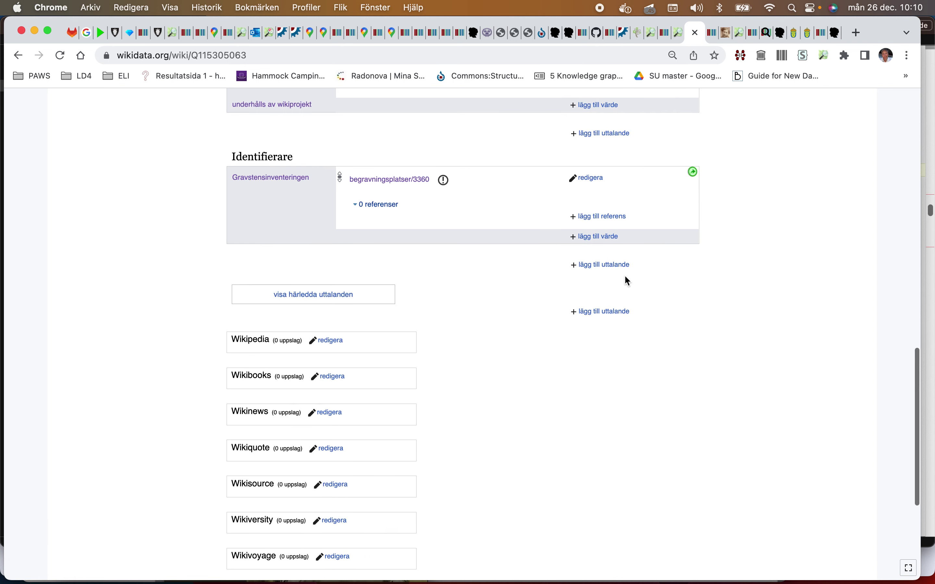
click(609, 265)
text(O)
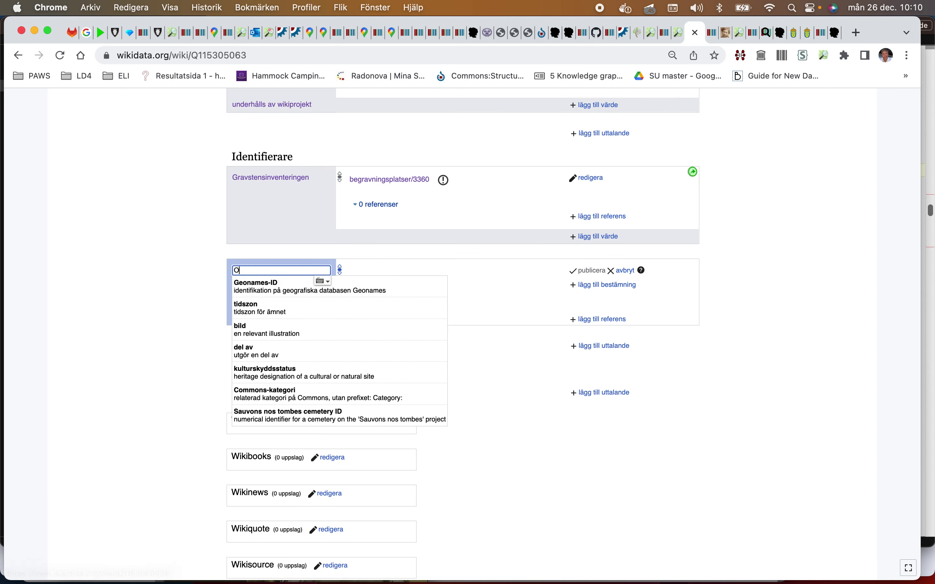
key(Down)
key(Down)
key(Down)
key(Return)
right_click(372, 272)
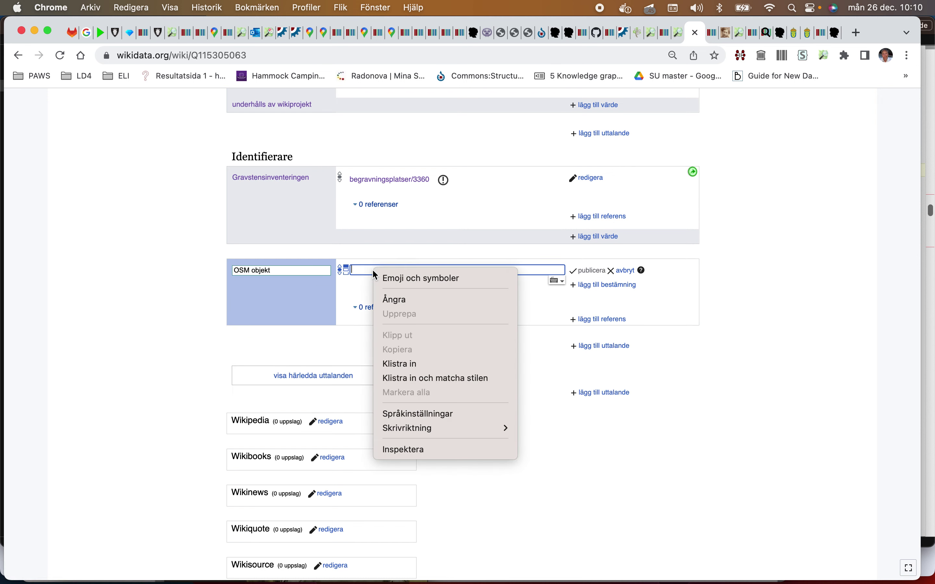
click(400, 364)
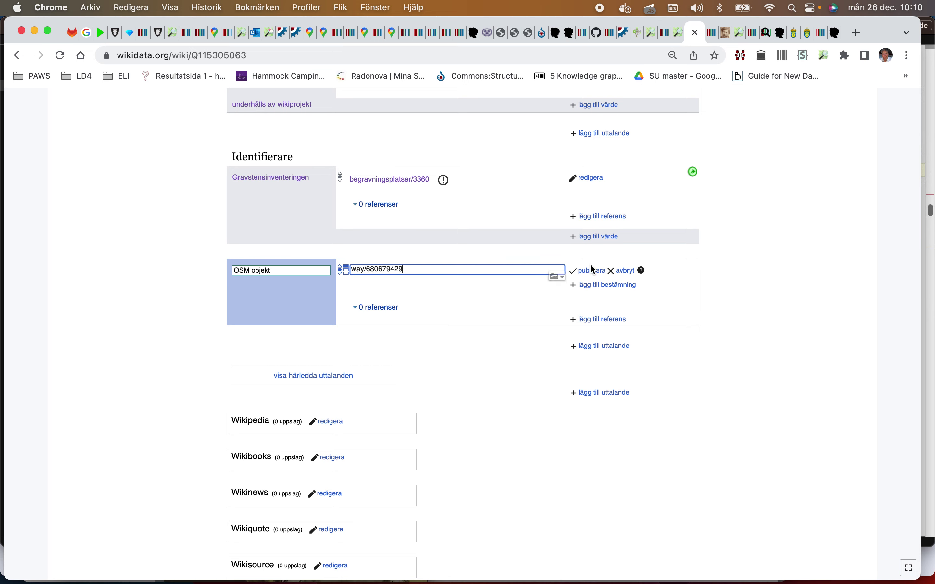
click(594, 270)
Step: Remove the kopplad till statement Valdemarsviks kyrkogård from the Valdemarsviks kyrka item Q7482230
click(711, 32)
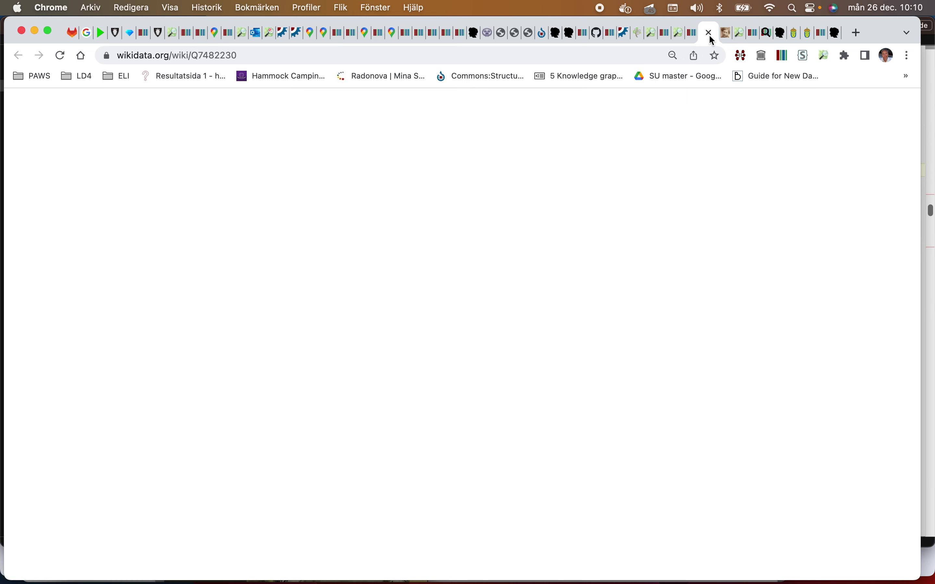
scroll(549, 143, down, 15)
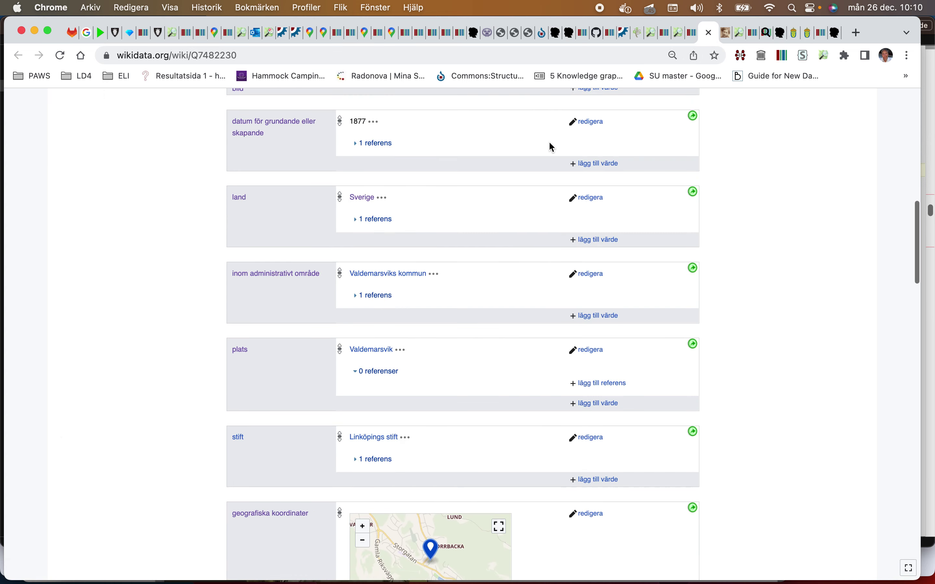
scroll(552, 146, down, 3)
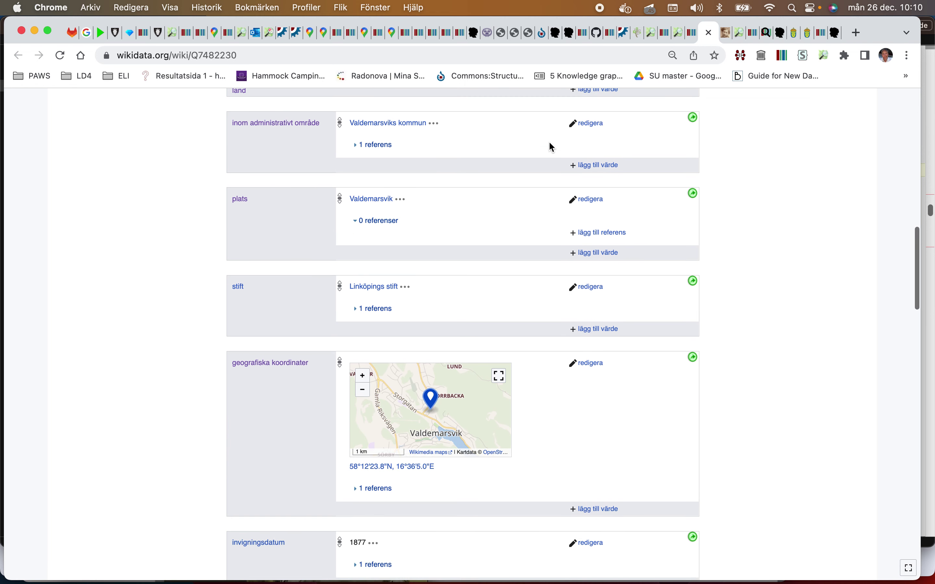
scroll(549, 142, down, 3)
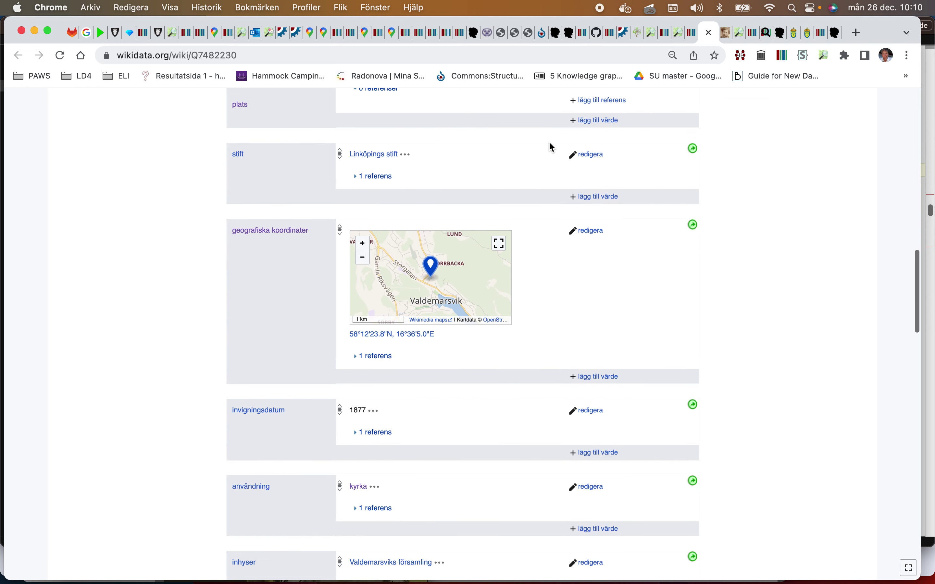
scroll(551, 147, down, 5)
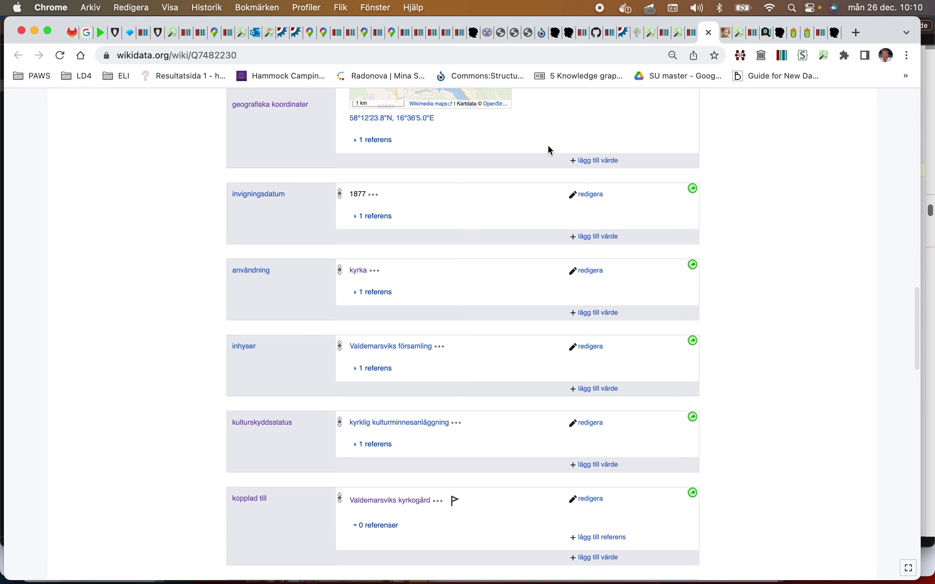
scroll(551, 150, down, 5)
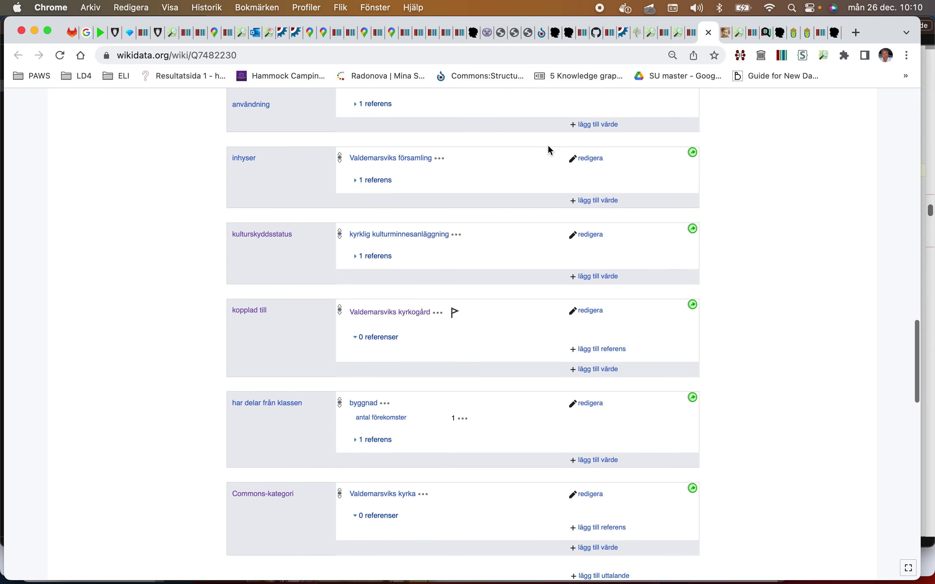
scroll(550, 150, down, 4)
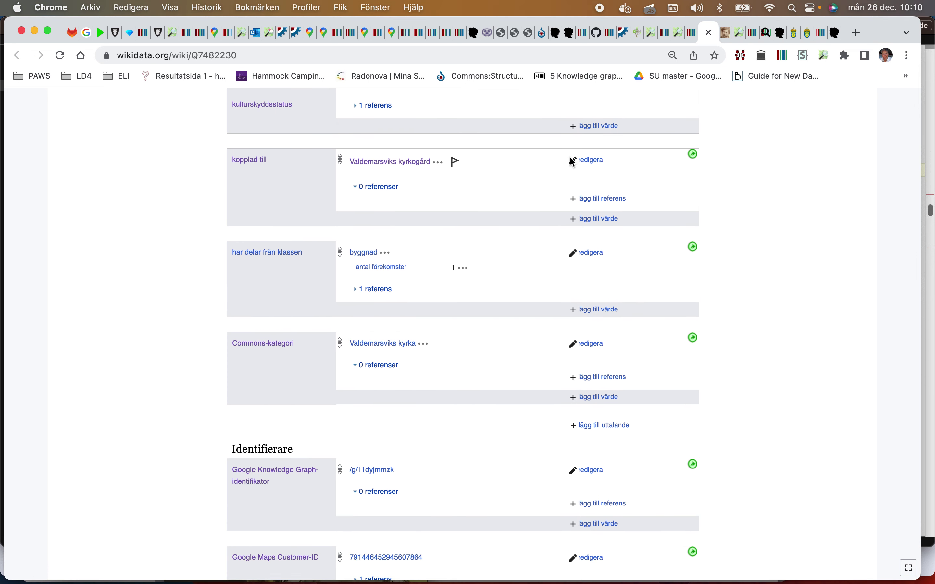
click(573, 160)
click(618, 160)
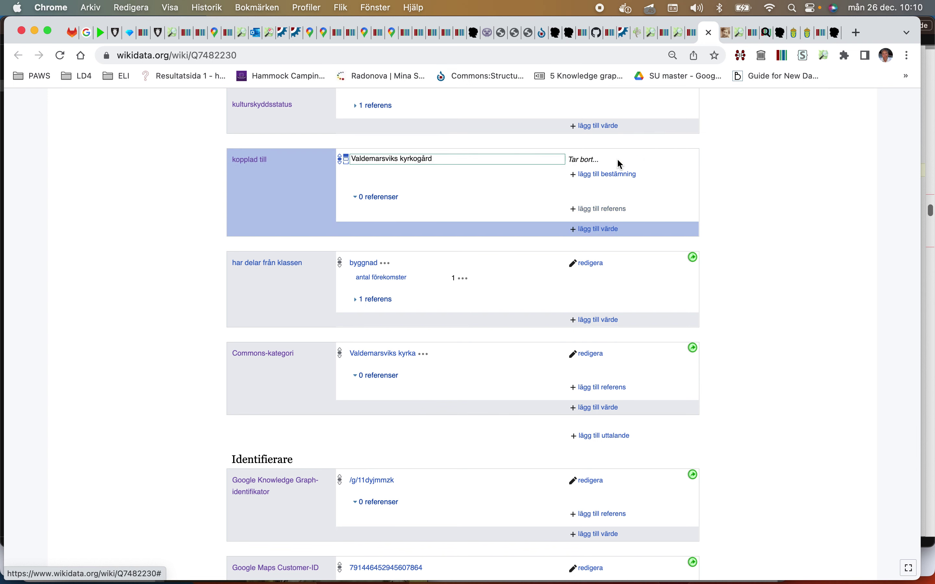
Step: Search Google for the item's title Valdemarsviks kyrka and open the site Svenska kyrkan i Valdemarsvik och Ringarum
scroll(527, 153, up, 15)
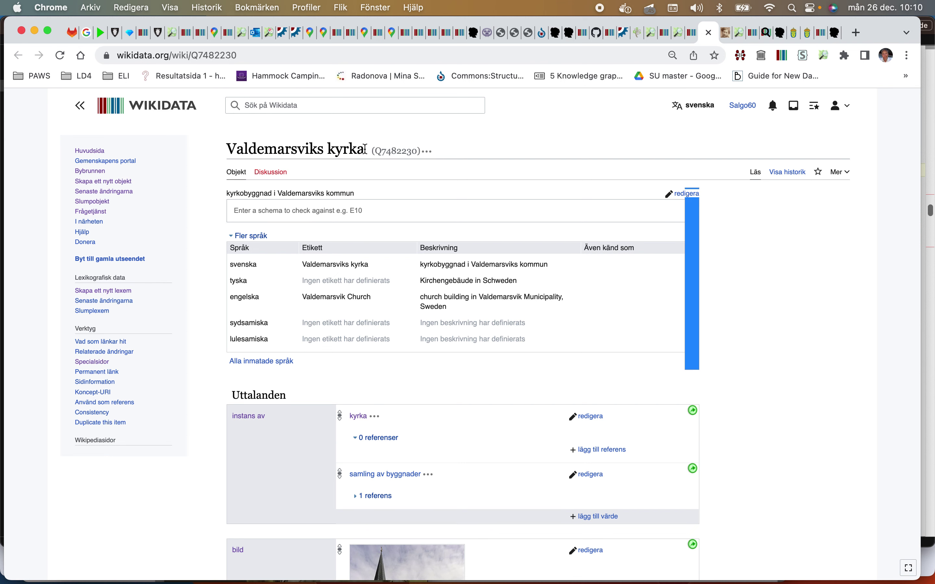
drag(364, 149, 228, 152)
right_click(239, 153)
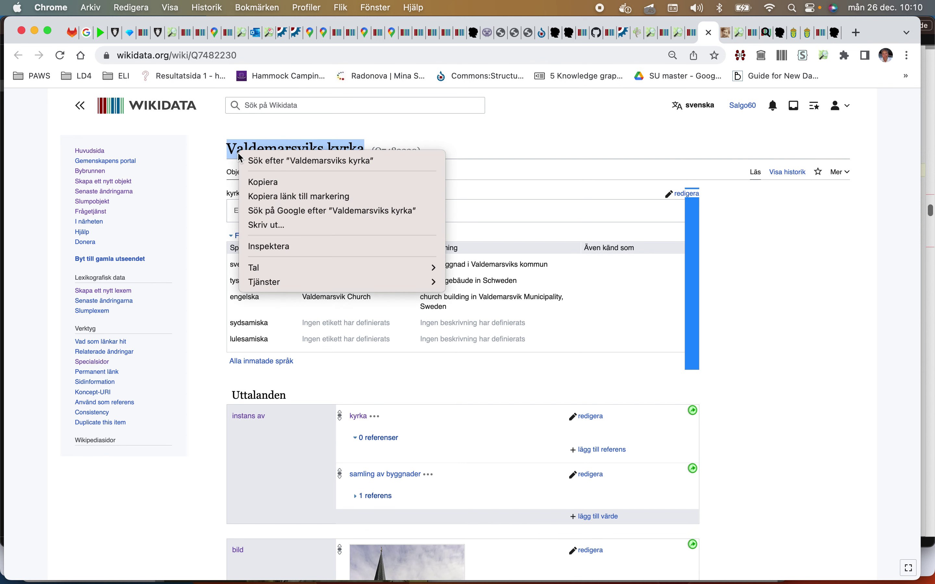
click(260, 211)
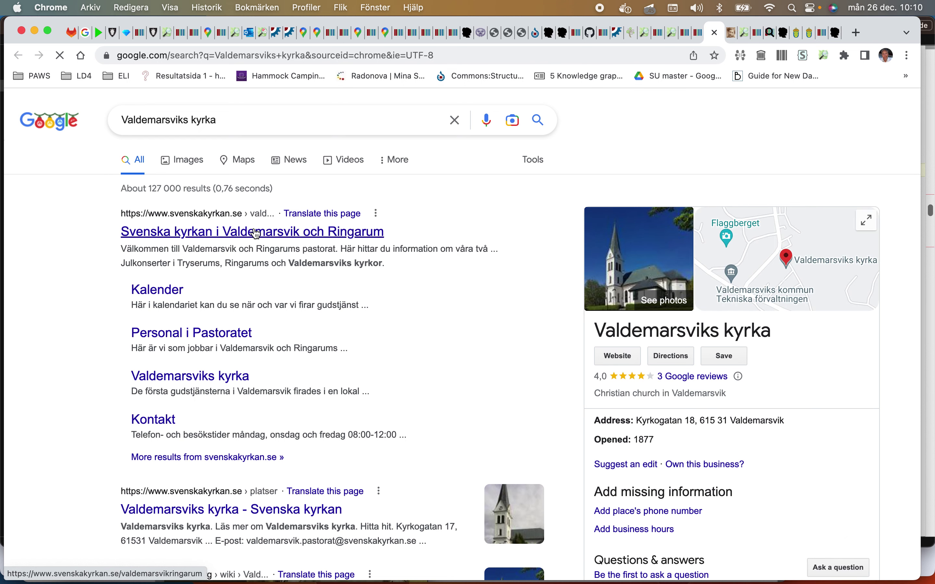
click(256, 233)
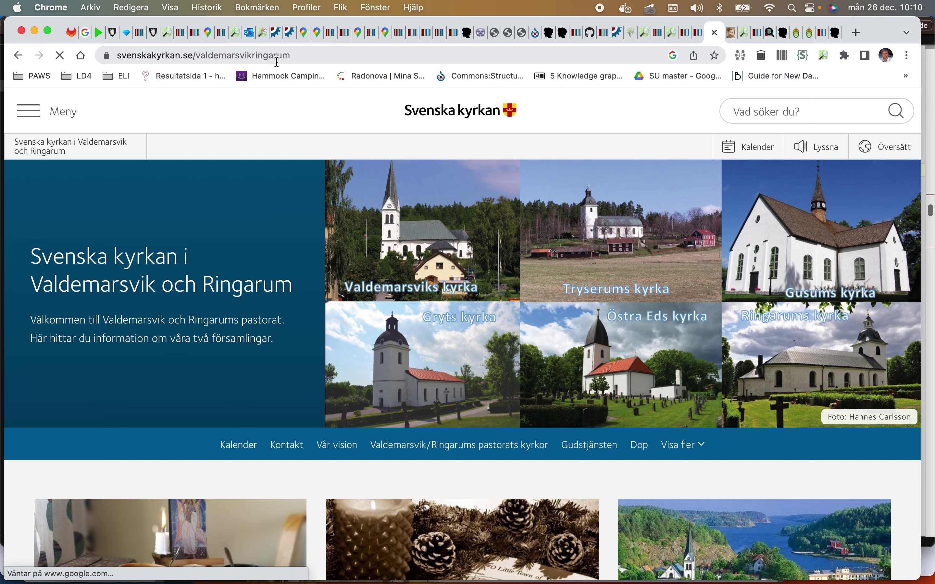
Step: Copy the web address svenskakyrkan.se/valdemarsvikringarum and look further down the parish site's start page
click(277, 60)
right_click(277, 59)
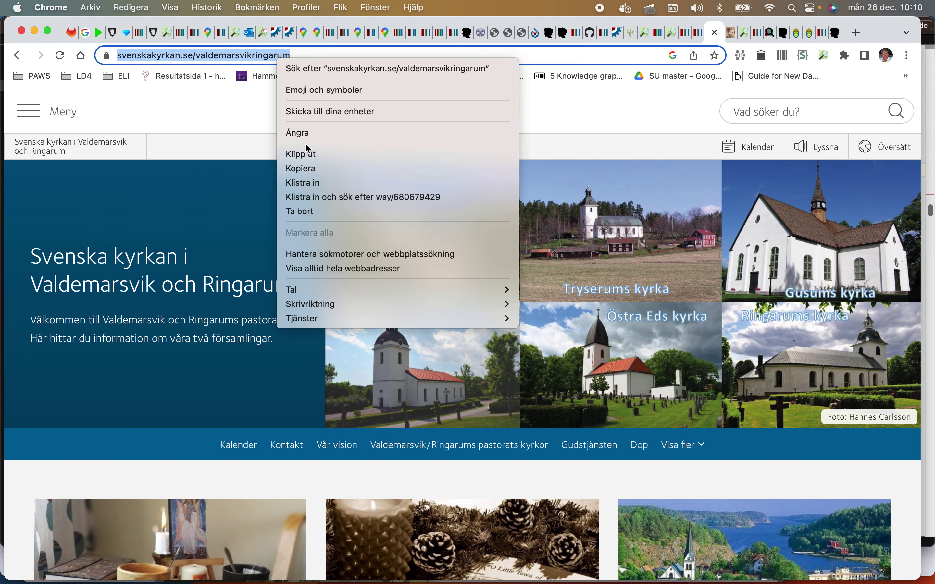
click(305, 169)
scroll(296, 203, down, 6)
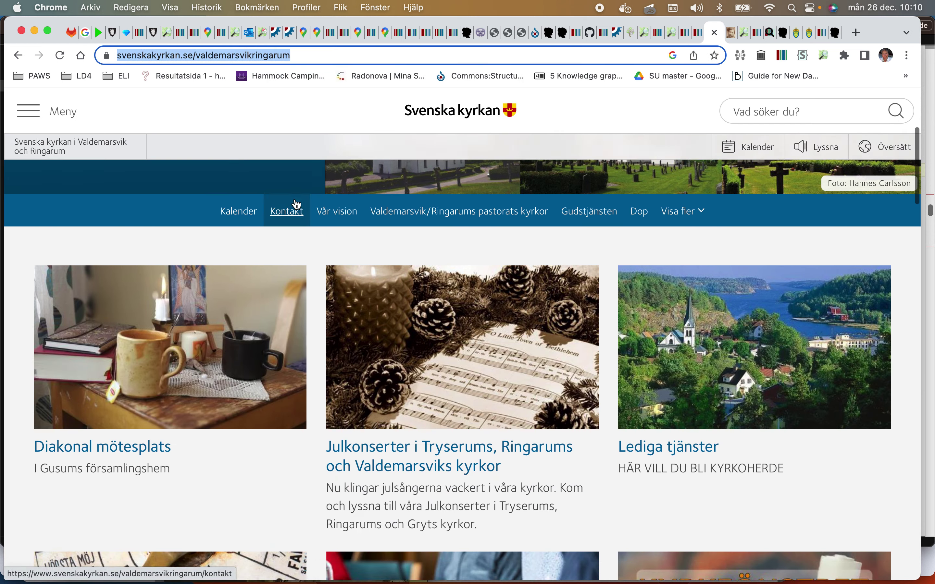
scroll(297, 204, down, 6)
scroll(296, 203, up, 5)
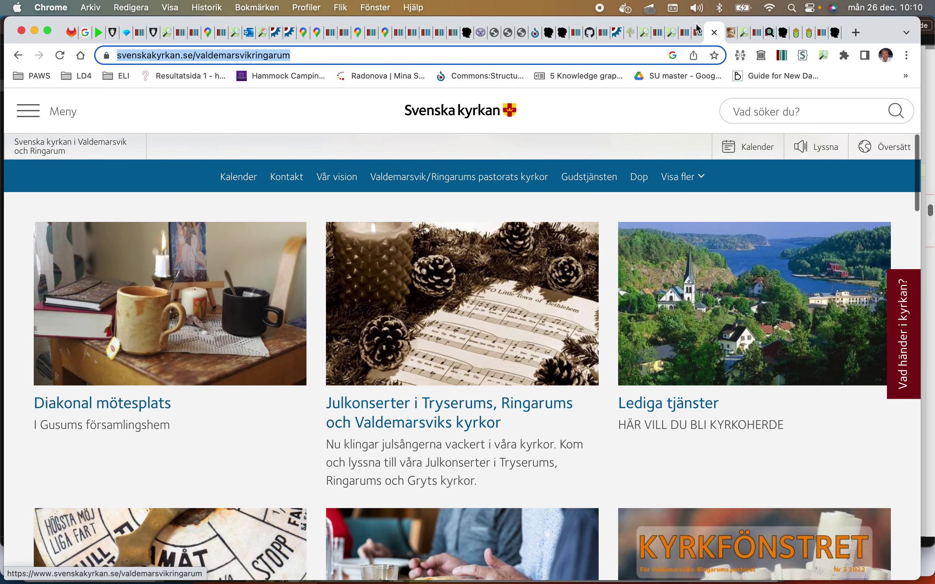
click(697, 32)
scroll(525, 199, down, 10)
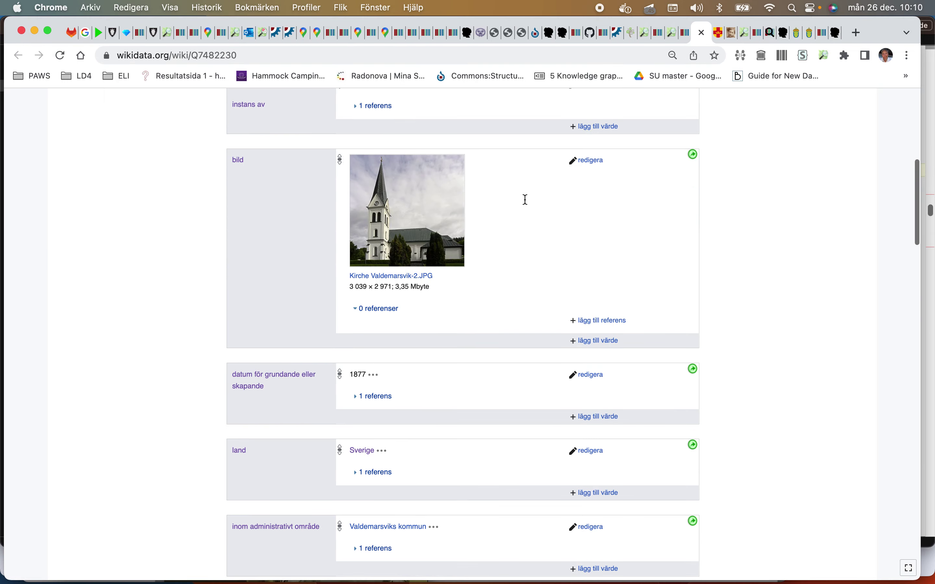
text(www)
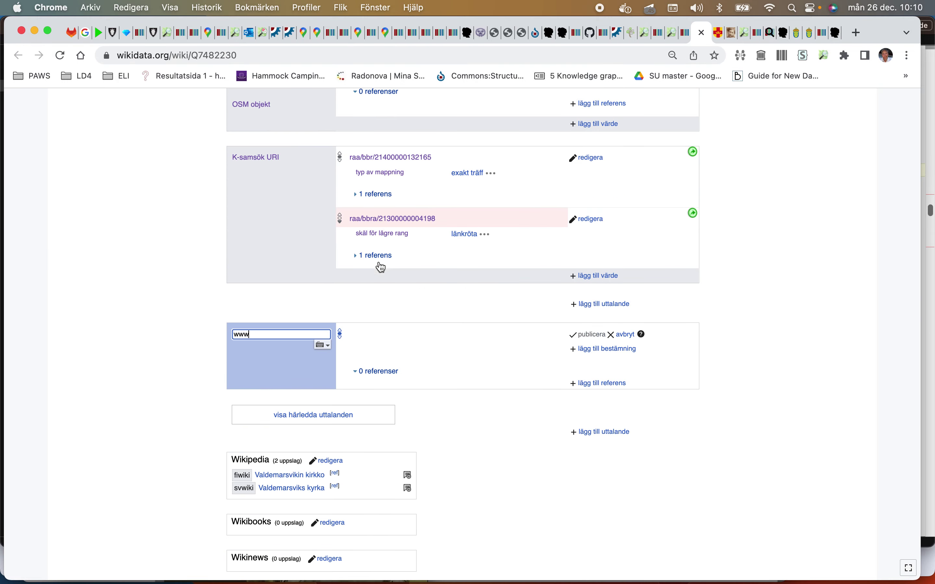
click(370, 339)
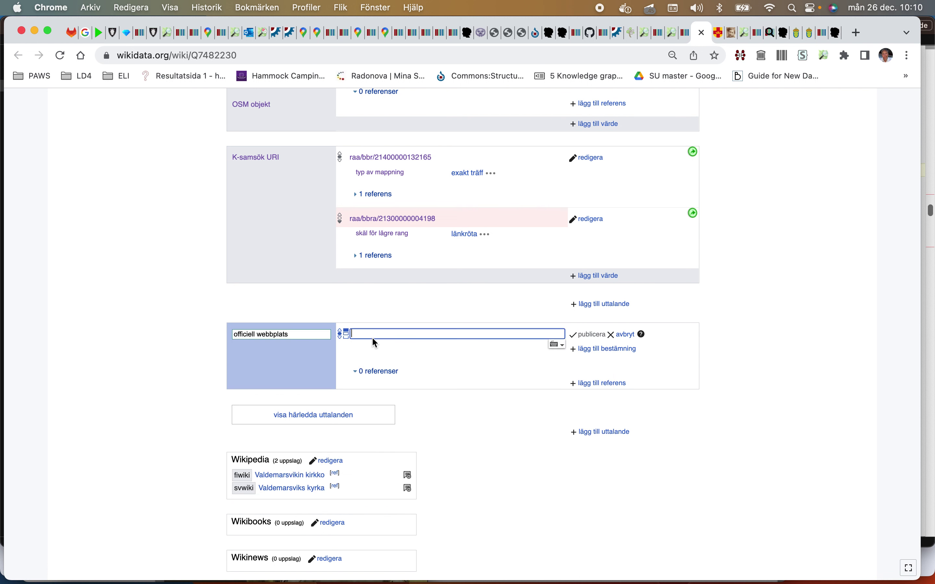
right_click(371, 336)
click(433, 429)
click(589, 334)
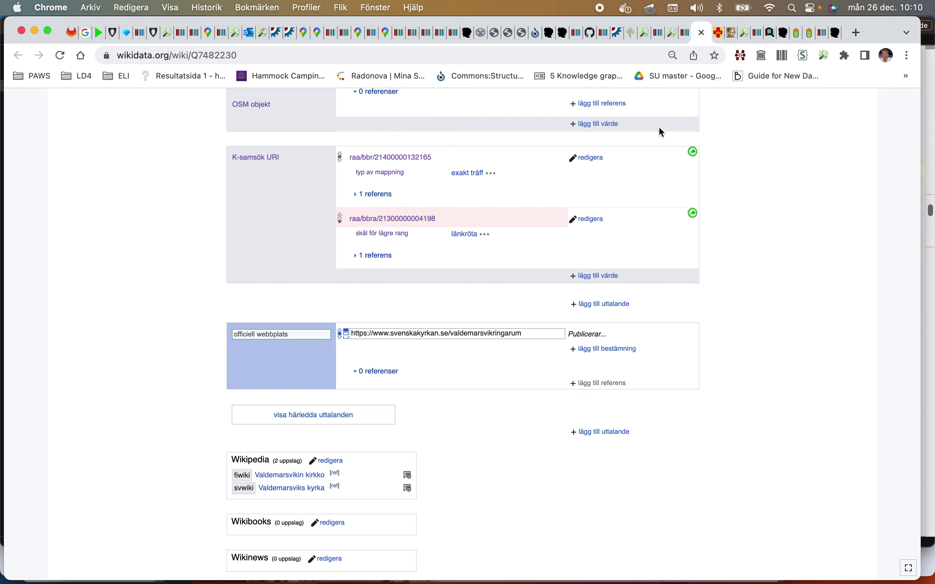
Step: Look through the parish site's start page, from the news entries down to the office hours and calendar
click(717, 36)
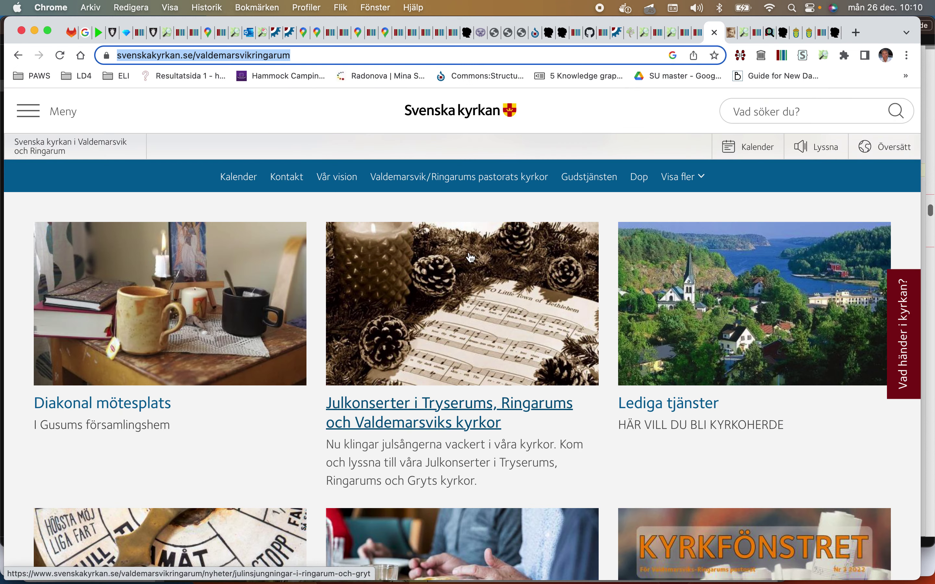
scroll(471, 258, down, 3)
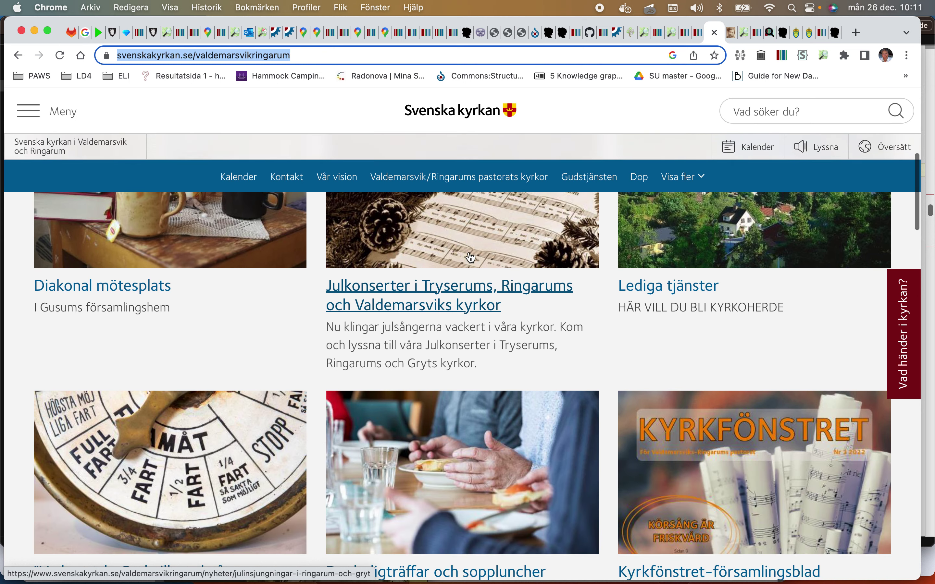
scroll(470, 258, down, 10)
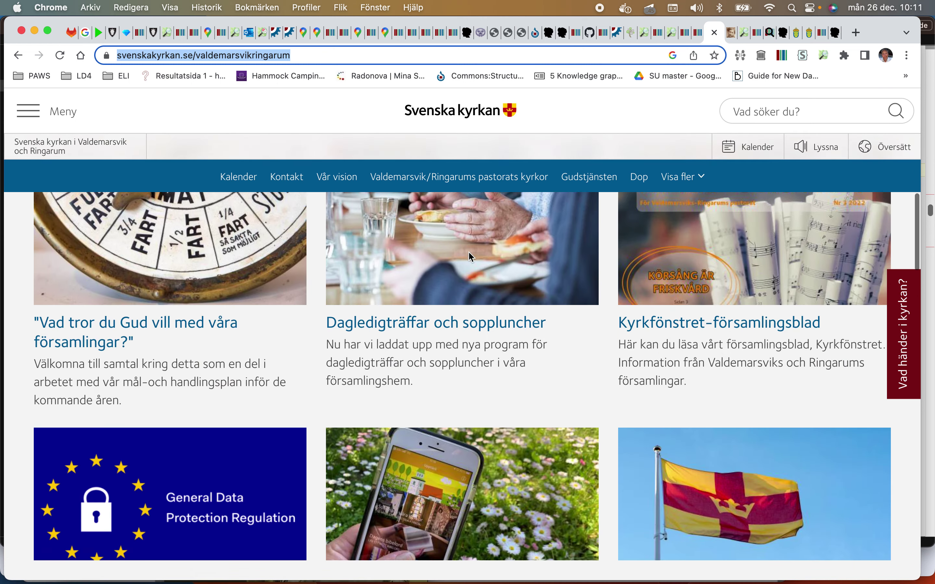
scroll(470, 257, down, 8)
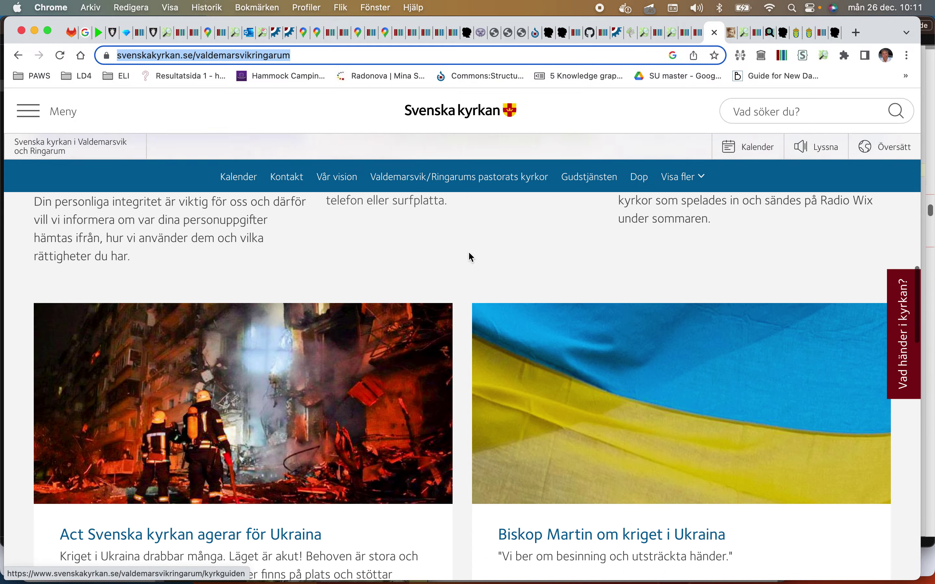
scroll(469, 252, down, 10)
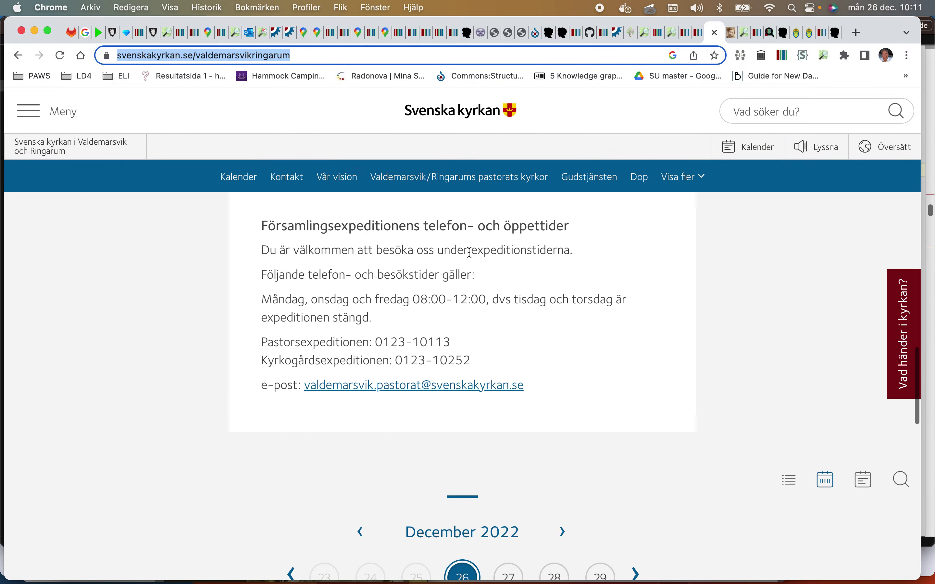
scroll(309, 155, up, 20)
Step: Search Google for Valdemarsviks kyrkogård, glance at the parish's Gravskötsel page and return to the search results
click(18, 57)
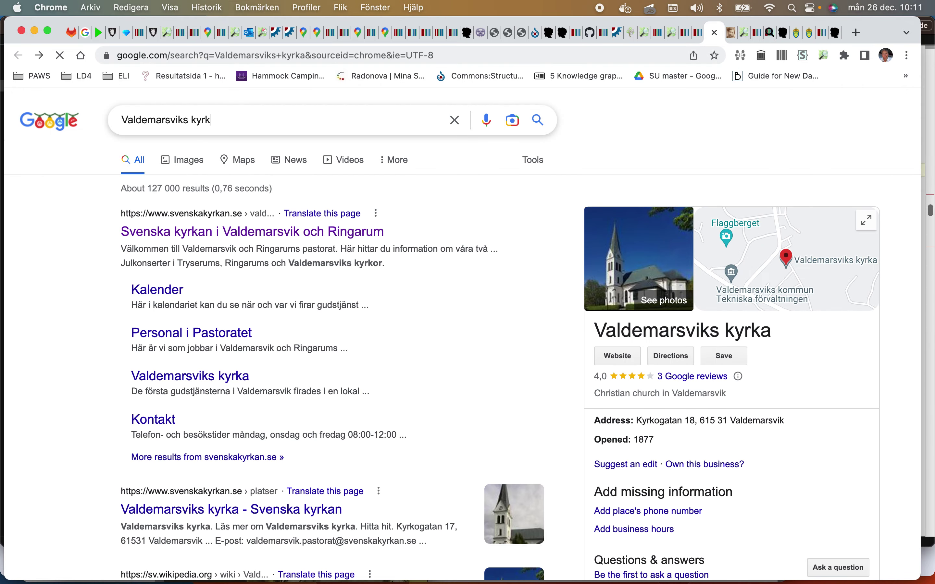
text(og)
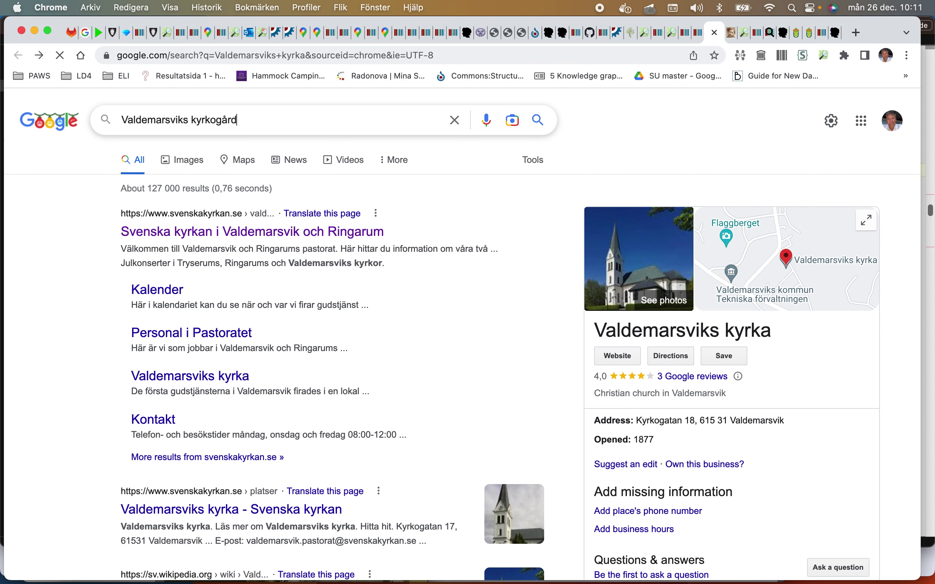
text(ård)
key(Return)
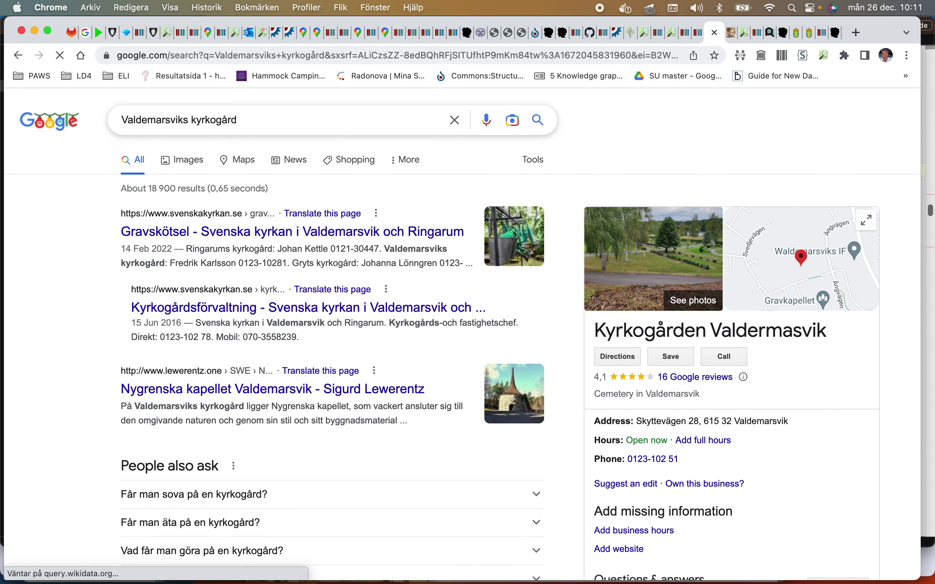
click(237, 241)
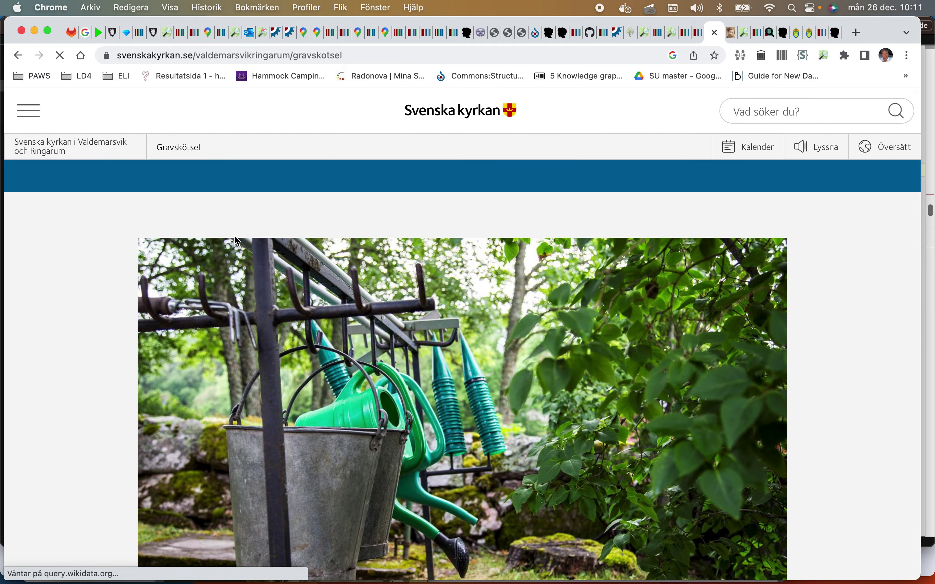
click(17, 60)
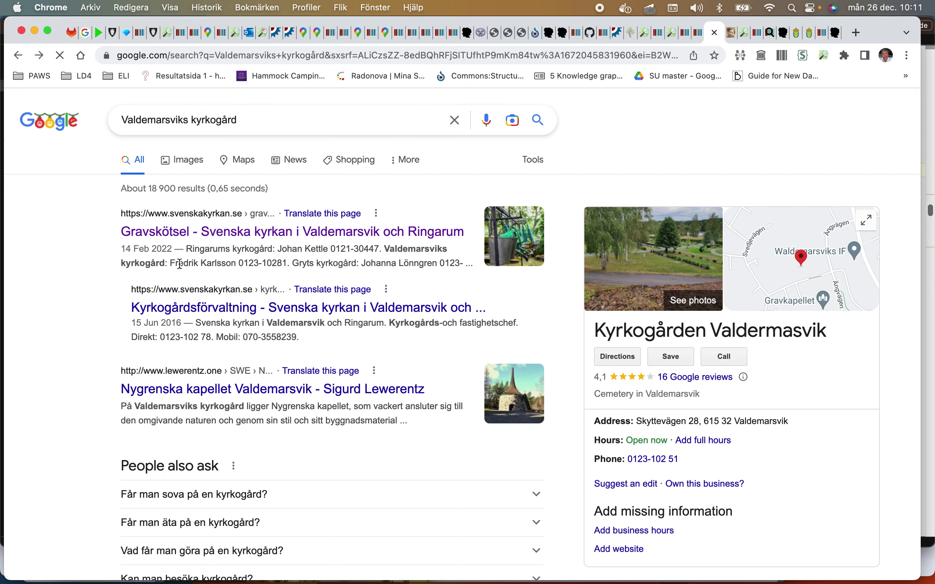
Step: Open the lewerentz.one page on Nygrenska kapellet, read the history of the chapel and churchyard, and return to the search results
scroll(186, 294, down, 2)
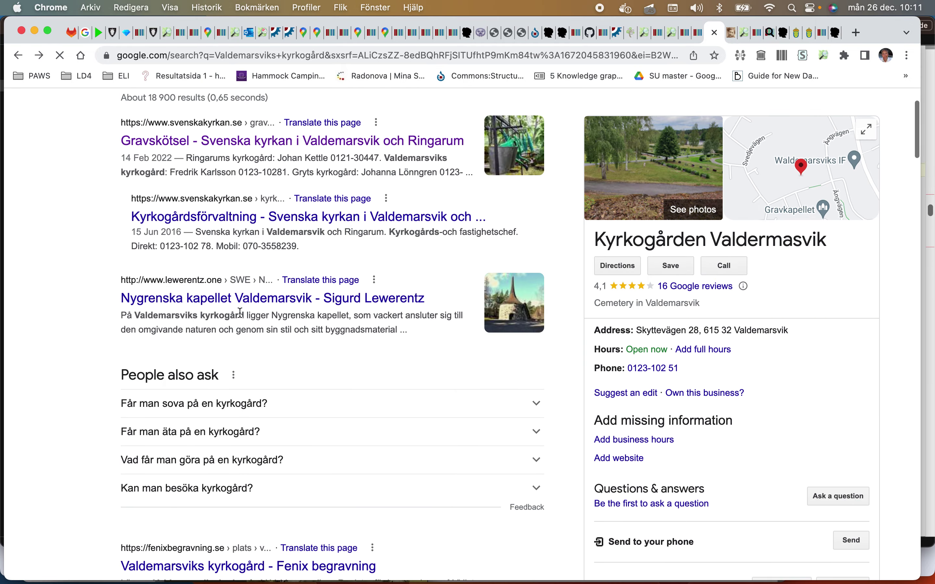
click(258, 301)
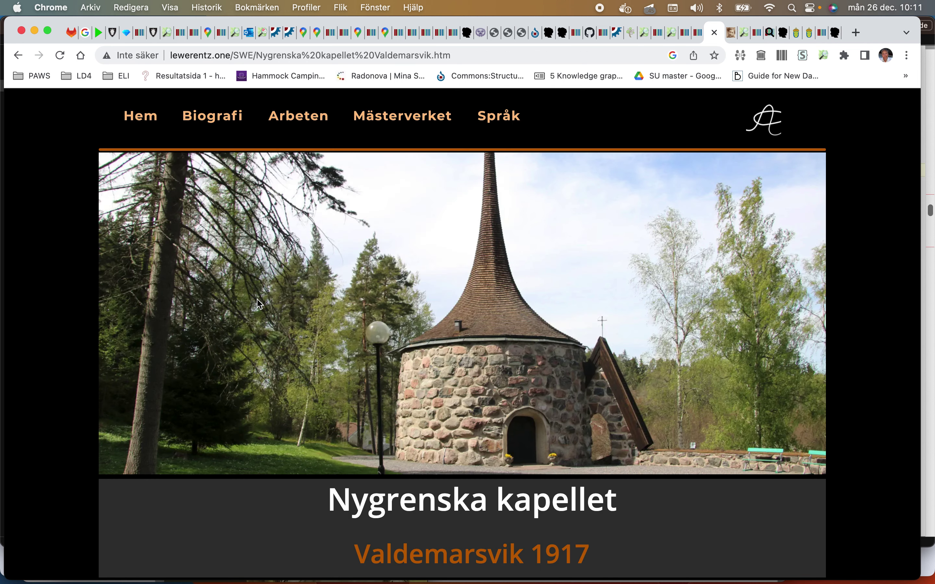
scroll(259, 304, down, 12)
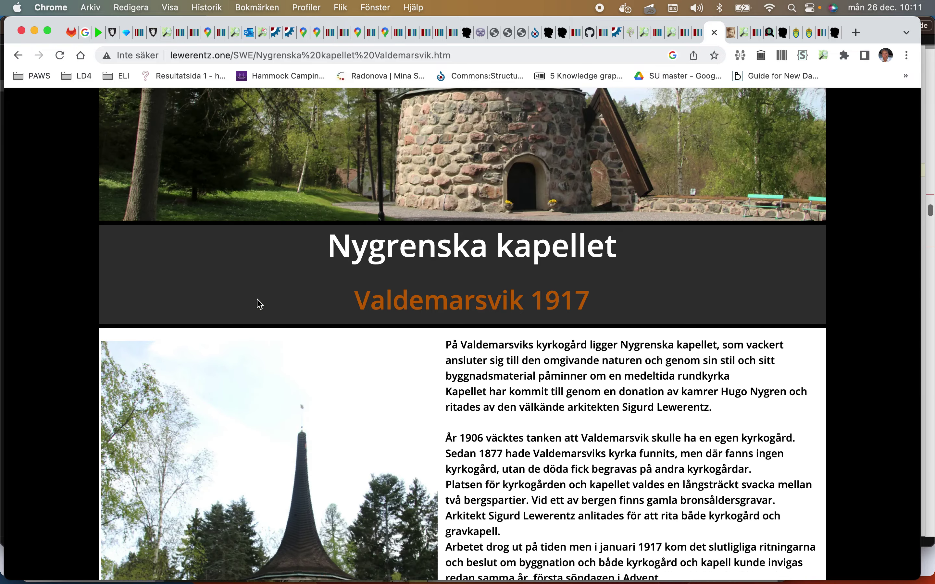
scroll(258, 303, up, 3)
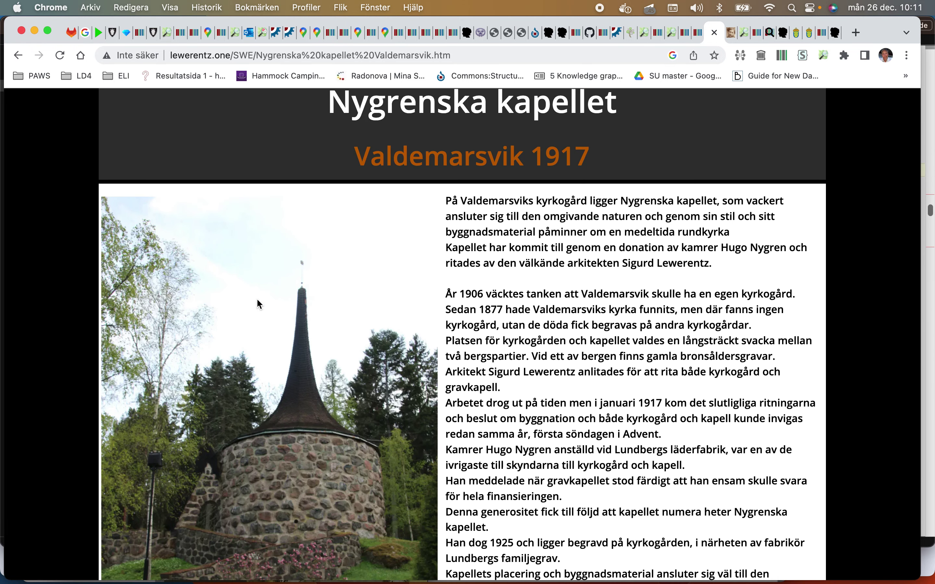
scroll(258, 300, down, 15)
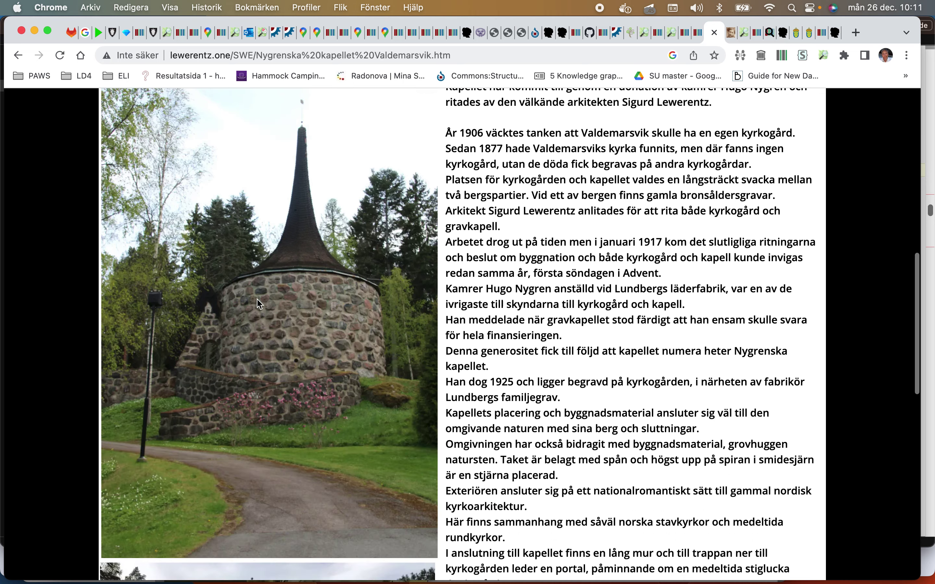
scroll(258, 300, down, 3)
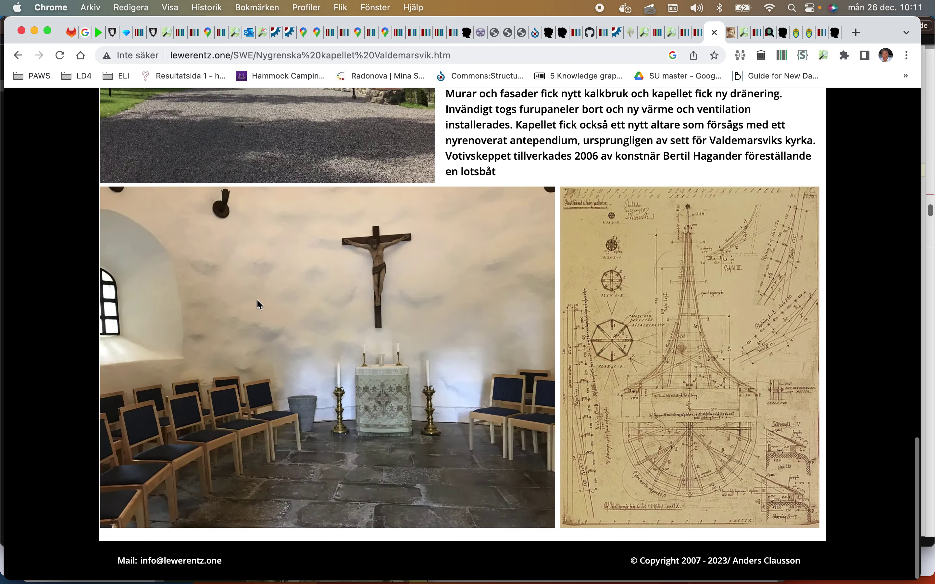
scroll(258, 301, up, 20)
scroll(256, 299, up, 5)
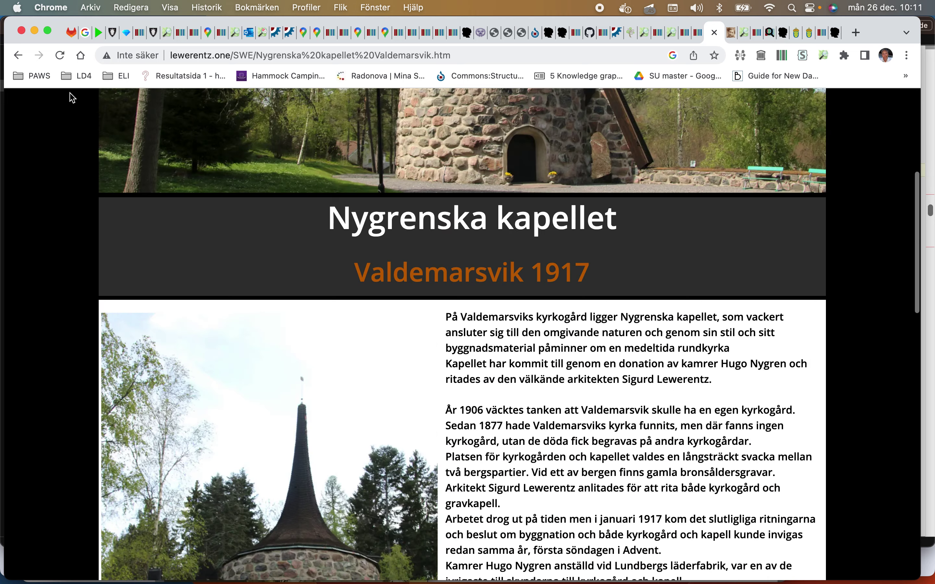
click(21, 58)
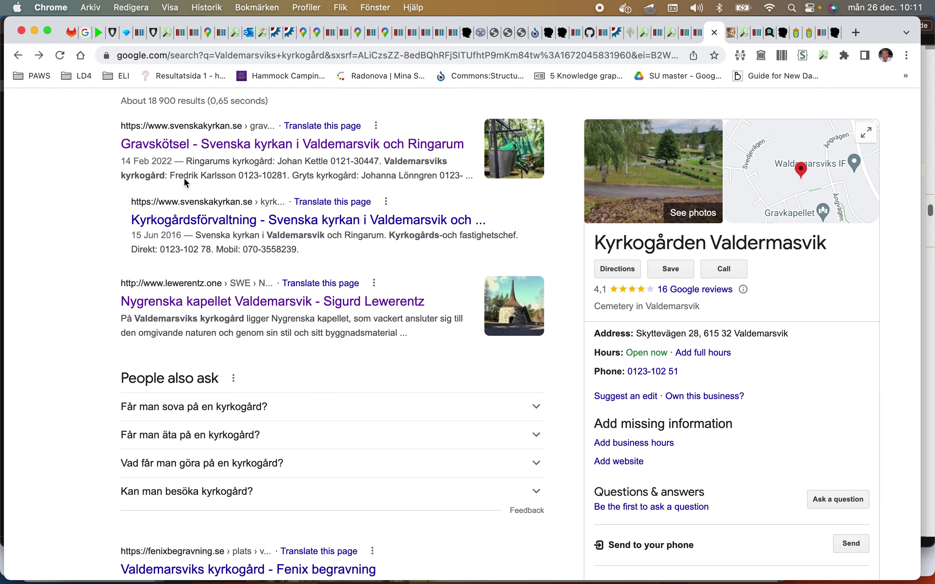
Step: Read the grave care terms and options on the parish's Gravskötsel page and go back to the search results
click(205, 149)
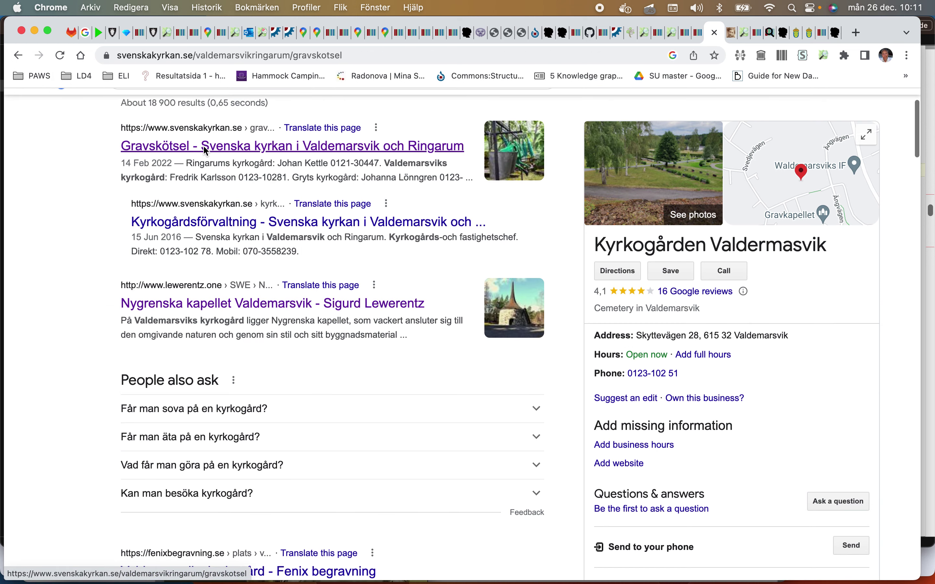
scroll(204, 146, down, 15)
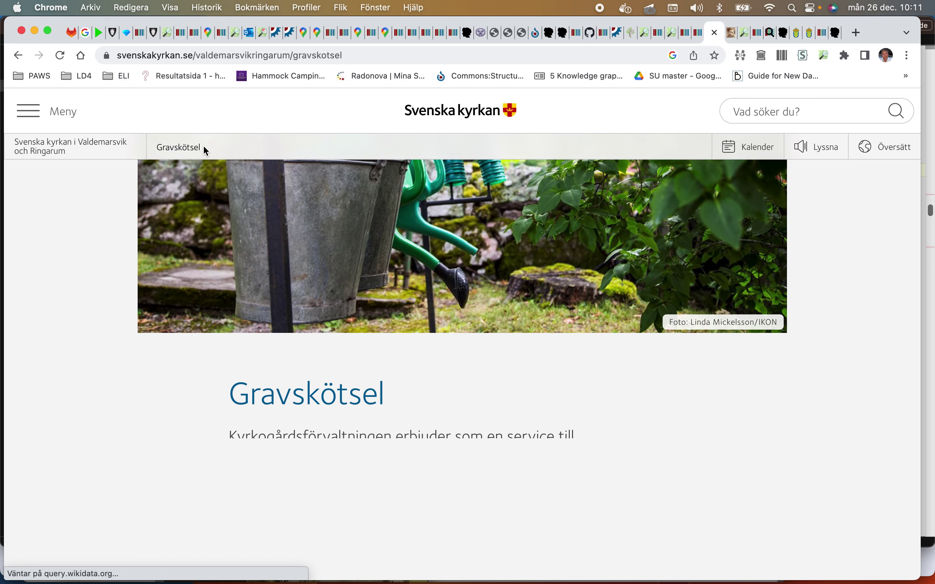
scroll(187, 196, down, 10)
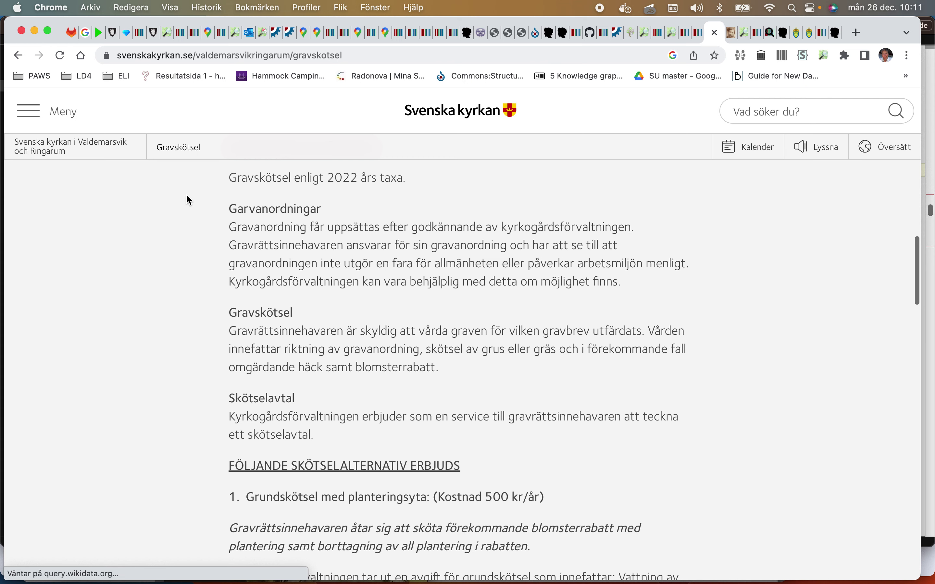
scroll(187, 196, down, 10)
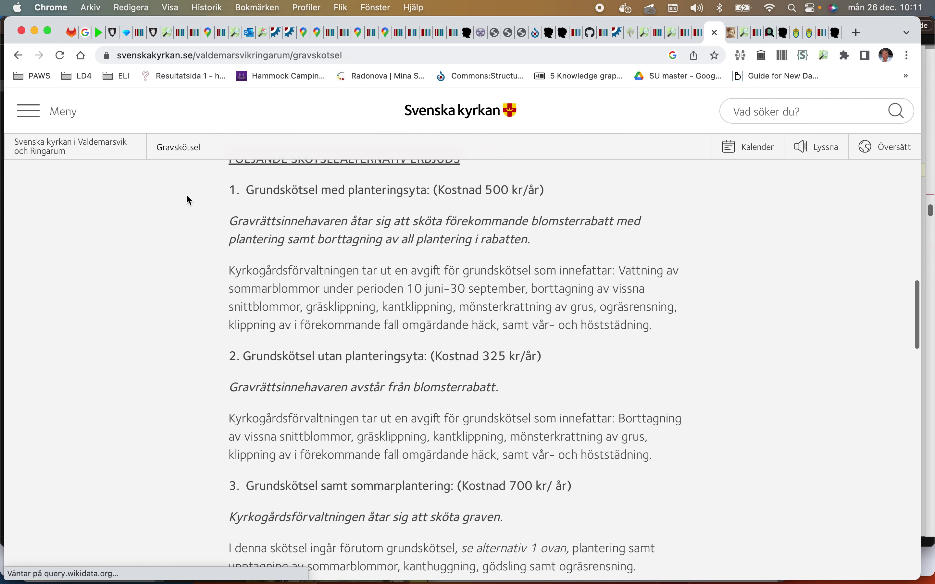
click(19, 55)
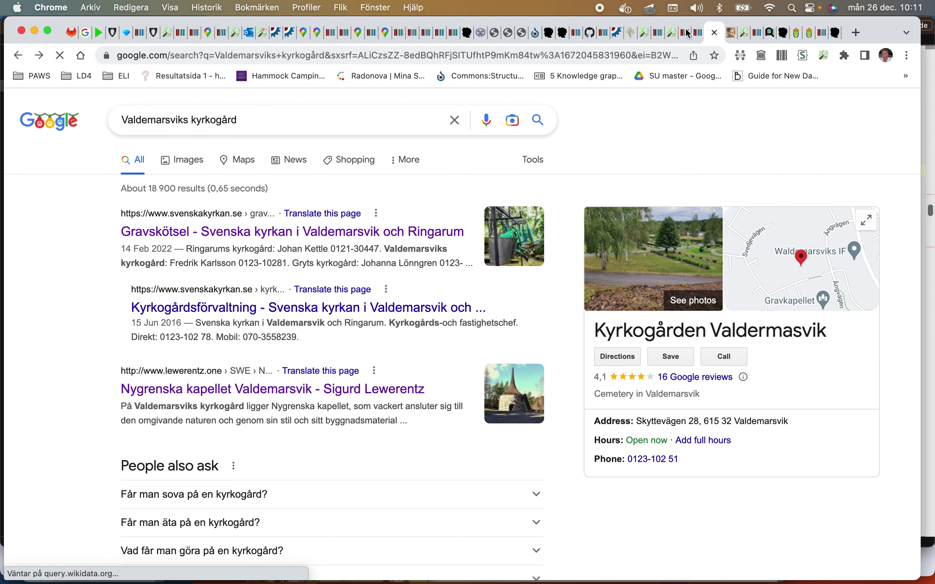
Step: Review the statements and identifiers of the Valdemarsviks kyrka item Q7482230 on Wikidata, including its official website, Google Maps and OSM entries
click(696, 34)
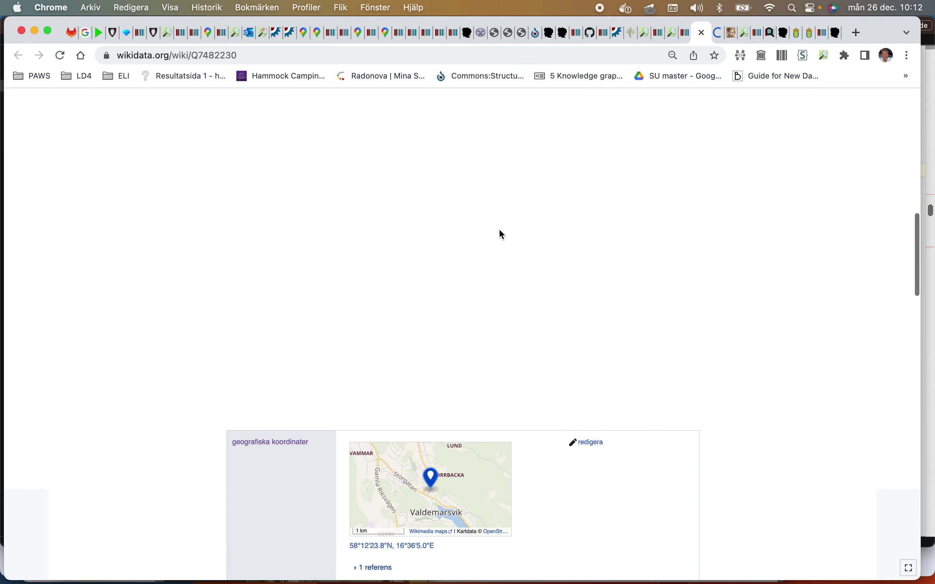
scroll(499, 228, down, 15)
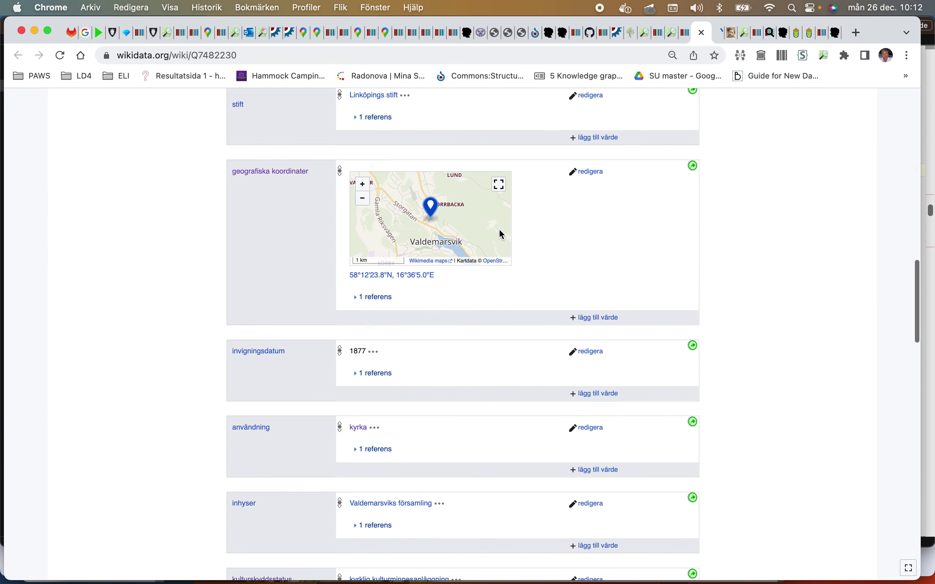
scroll(499, 228, down, 15)
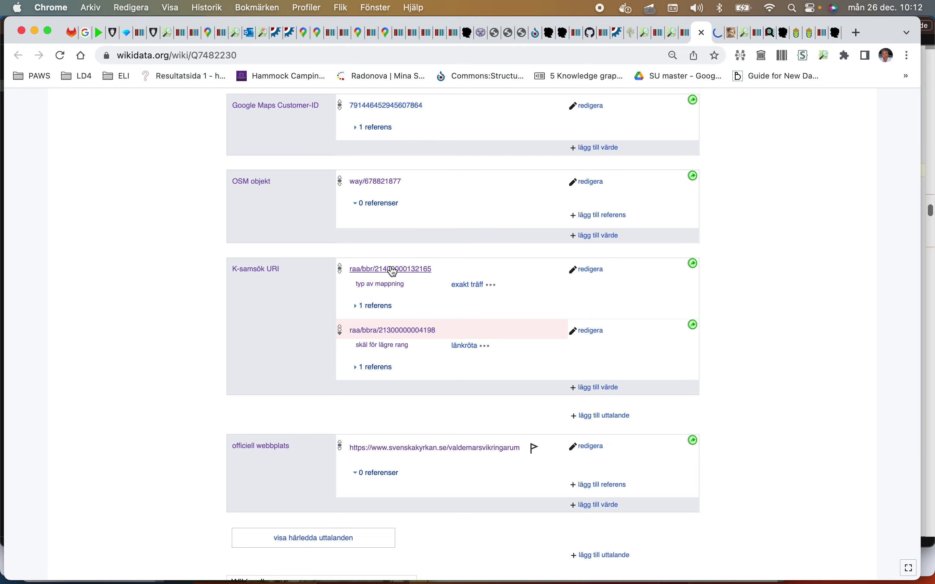
scroll(410, 283, up, 20)
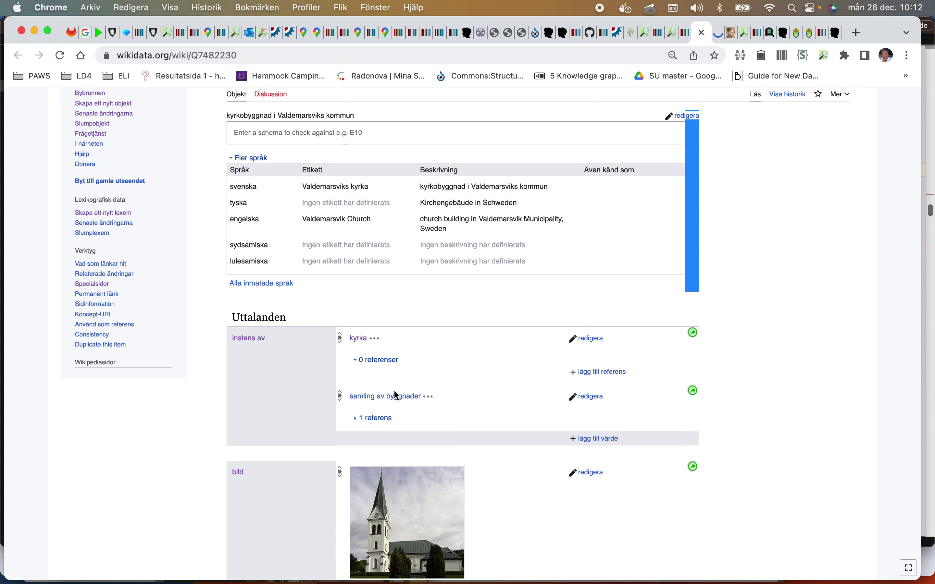
scroll(451, 381, down, 3)
scroll(453, 384, down, 20)
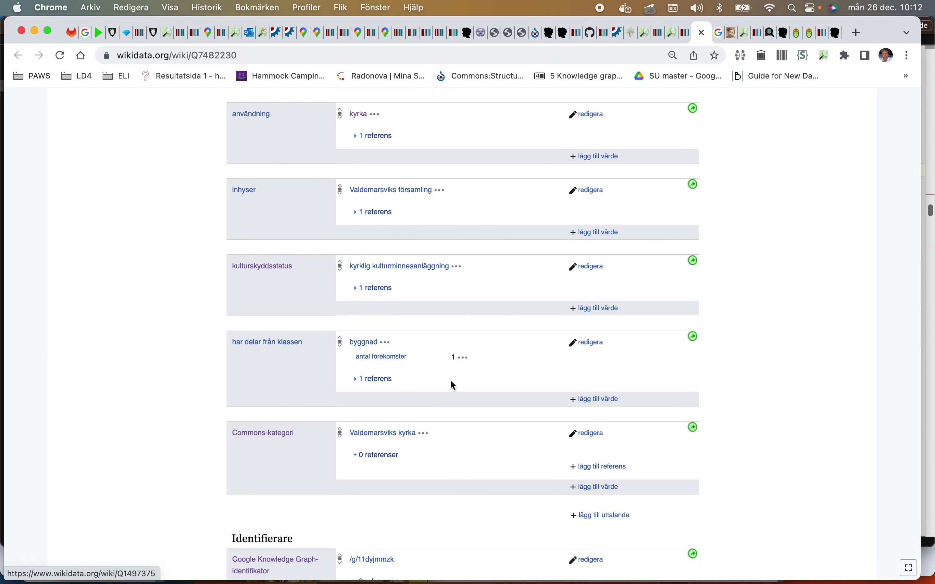
scroll(452, 383, up, 7)
scroll(451, 381, down, 12)
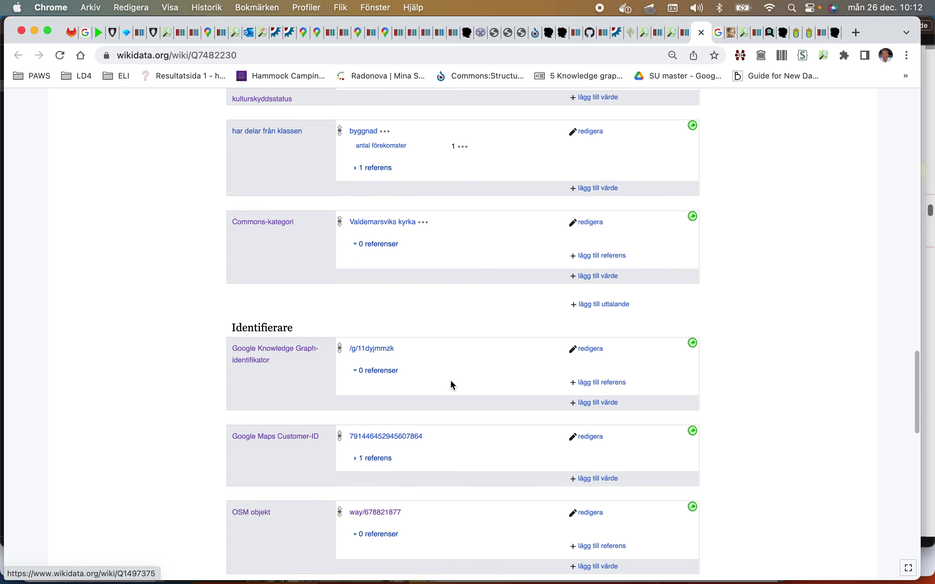
scroll(451, 384, down, 5)
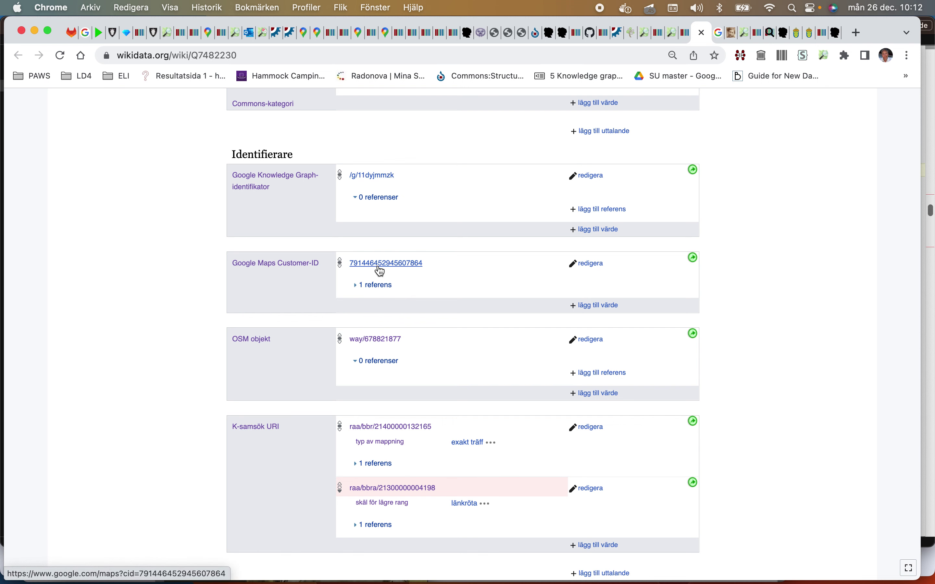
Step: Review the remaining identifiers and official website of the church item and open its linked Swedish Wikipedia article Valdemarsviks kyrka
scroll(381, 270, down, 2)
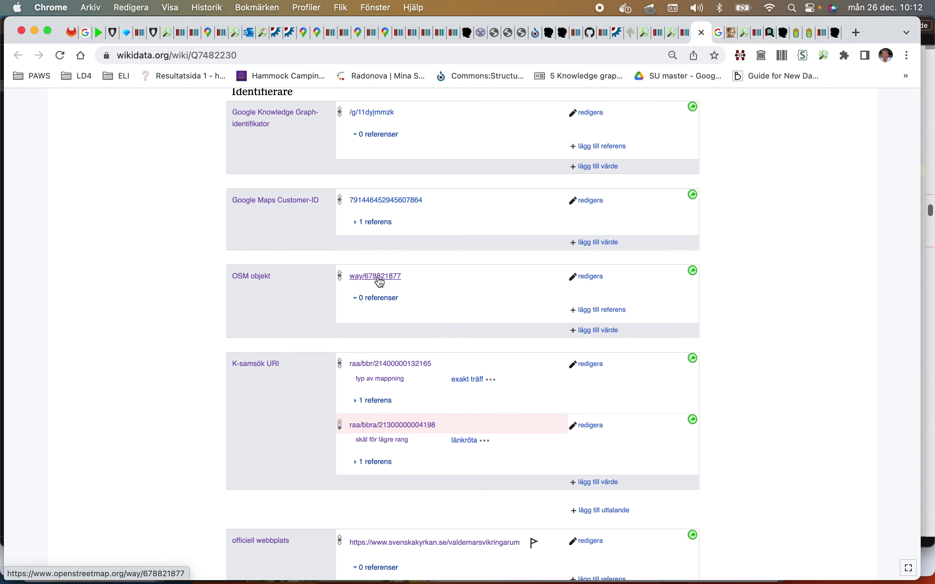
scroll(379, 280, down, 3)
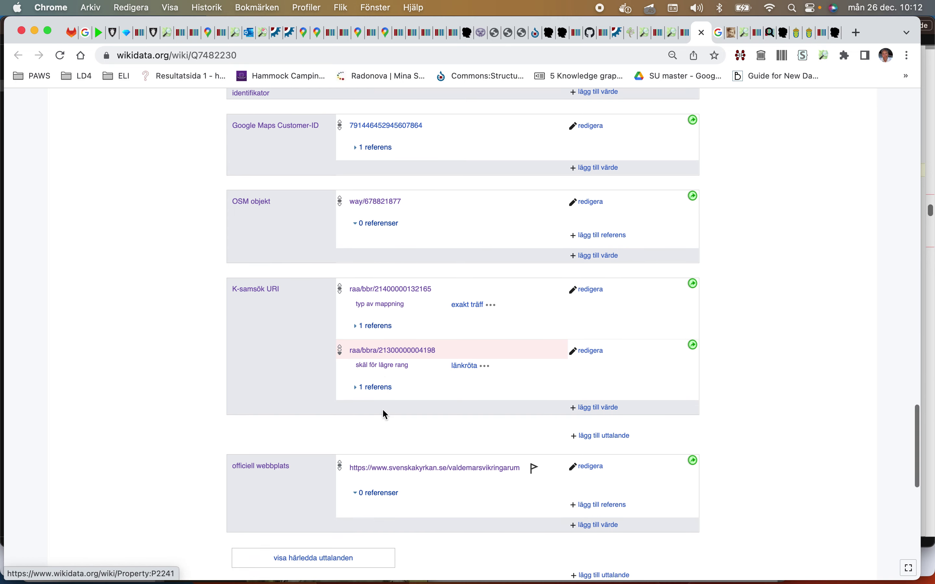
scroll(385, 412, down, 5)
scroll(399, 357, down, 6)
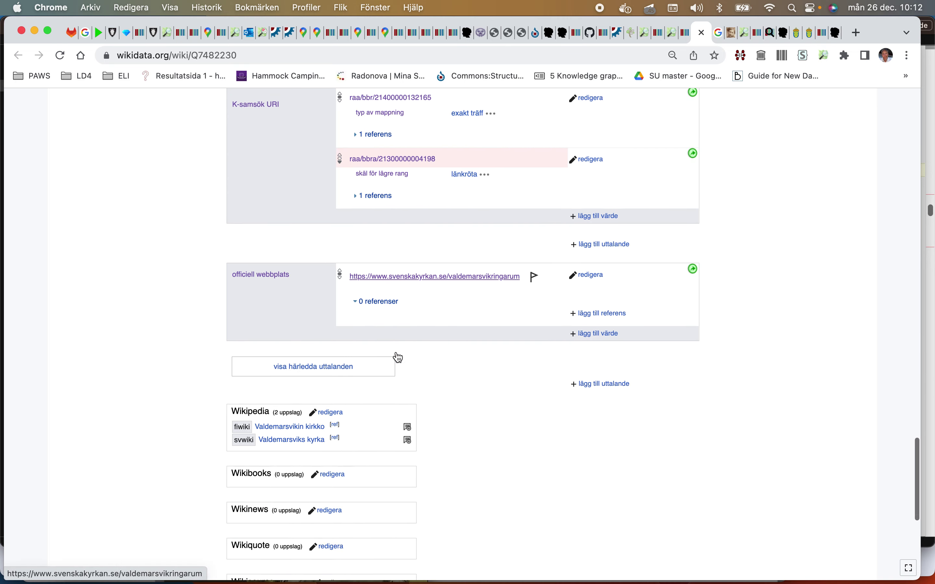
click(306, 373)
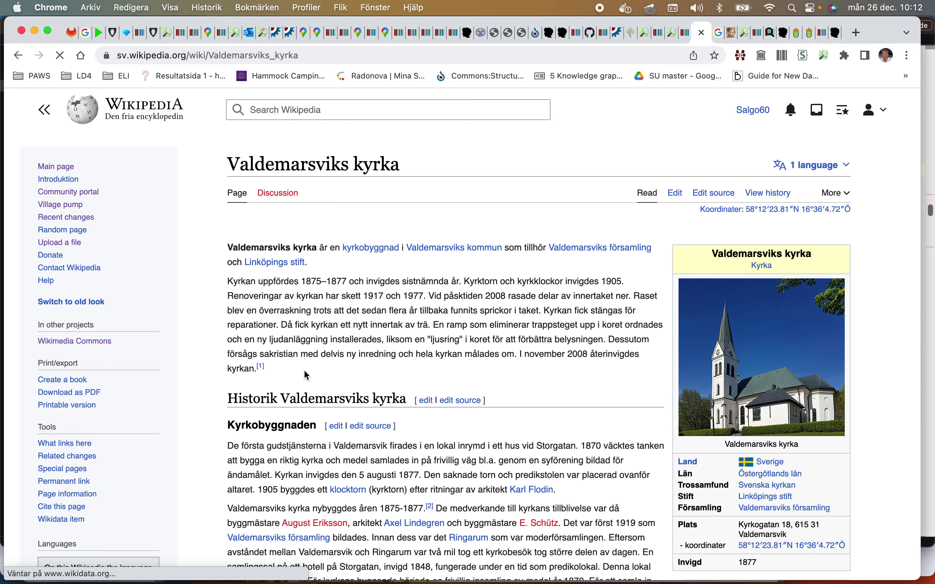
Step: Read through the Wikipedia article's sections on the church building, interior, restorations and furnishings
scroll(303, 369, down, 10)
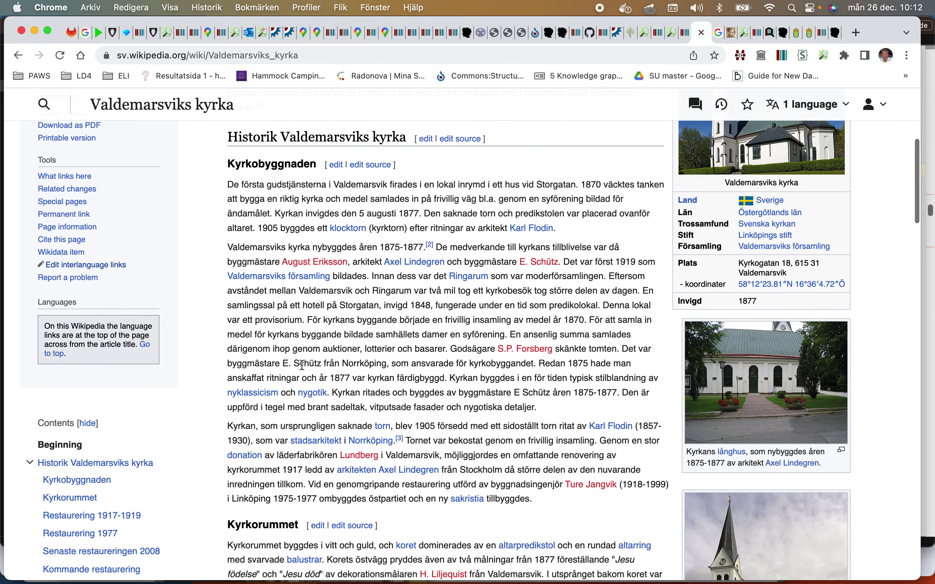
scroll(304, 369, down, 1)
scroll(304, 369, down, 1)
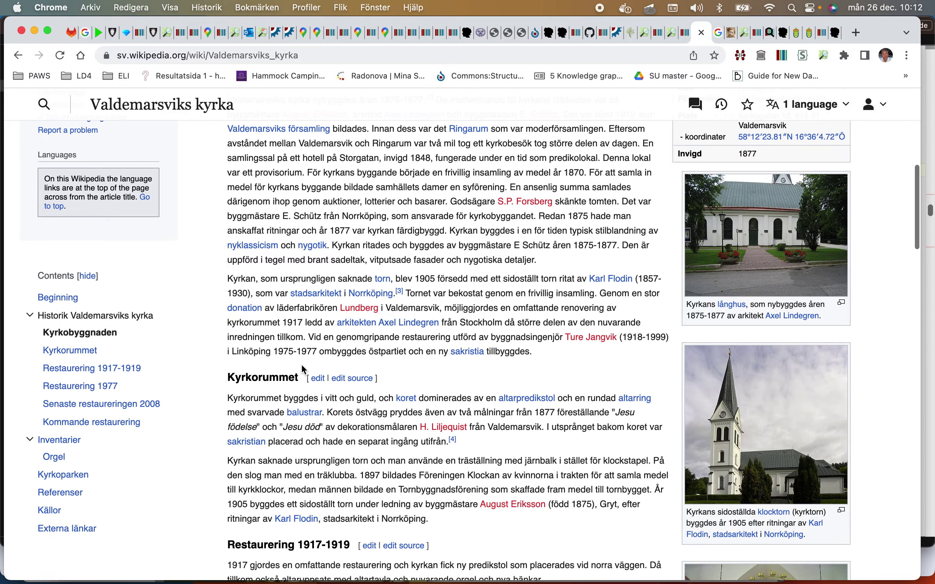
scroll(304, 369, down, 15)
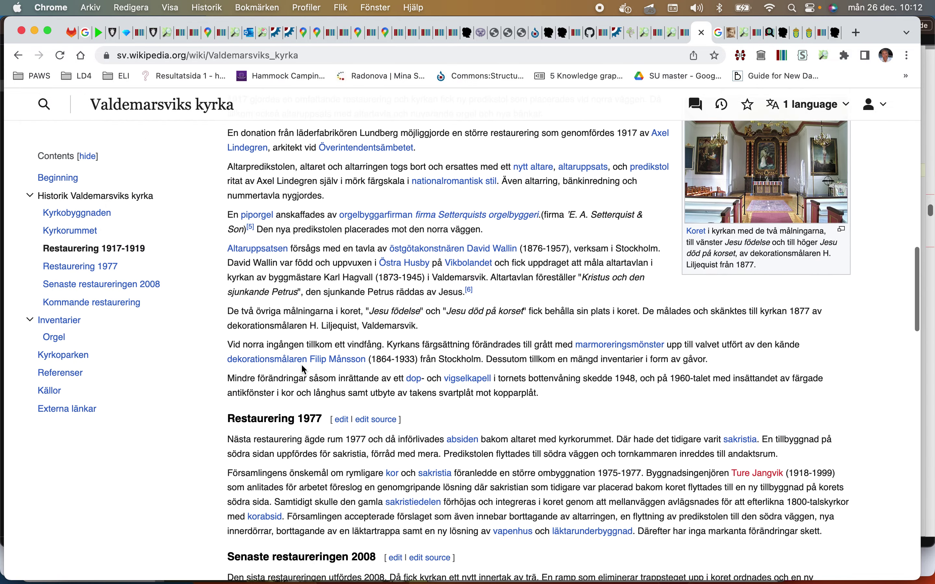
scroll(304, 369, down, 10)
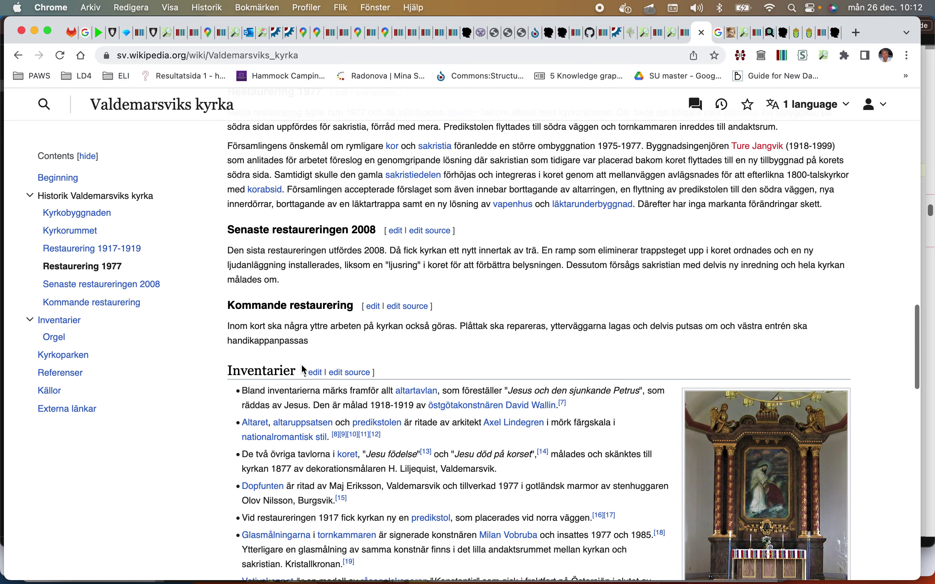
Step: Search the article text for "kyrkog" and go to the match in the Kyrkoparken section
click(94, 10)
mouse_move(123, 7)
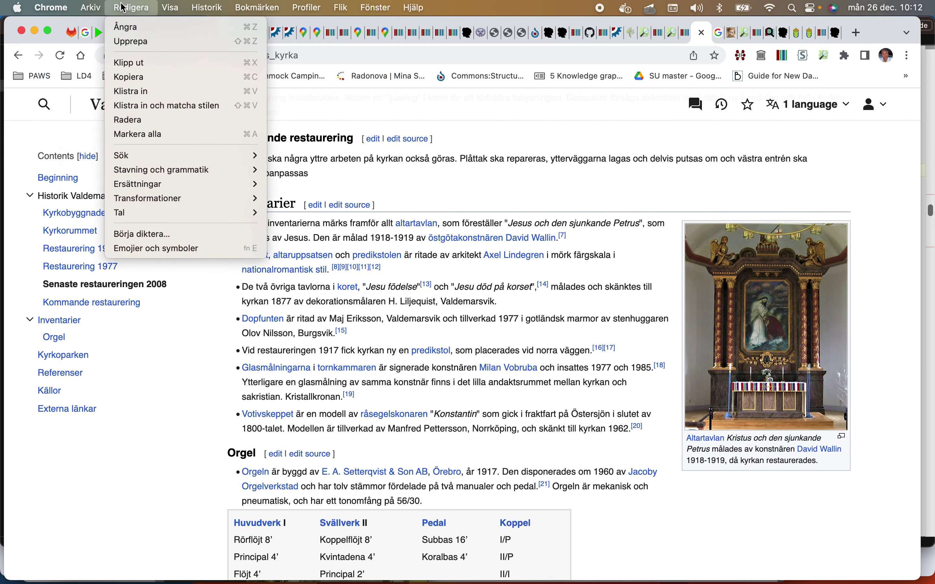
mouse_move(209, 162)
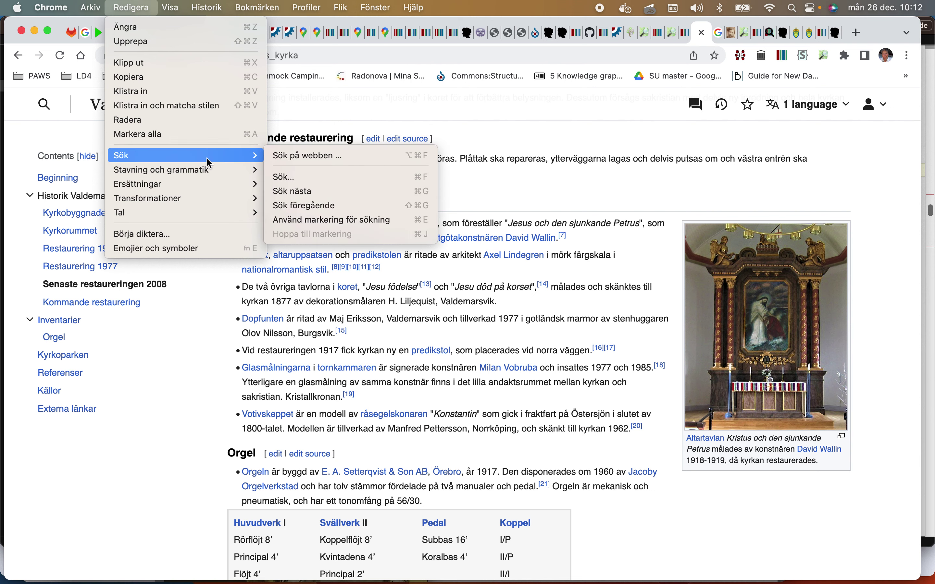
click(292, 177)
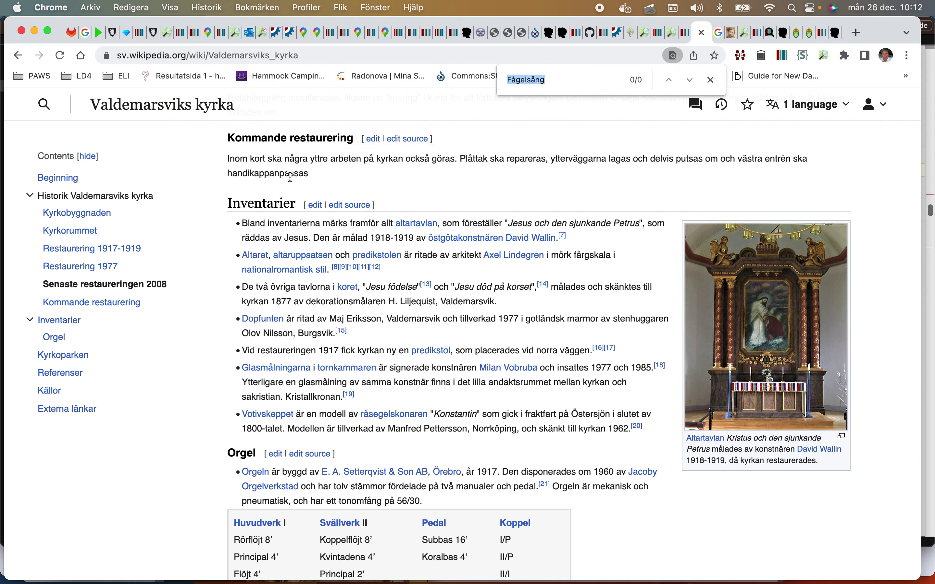
text(kyrkog)
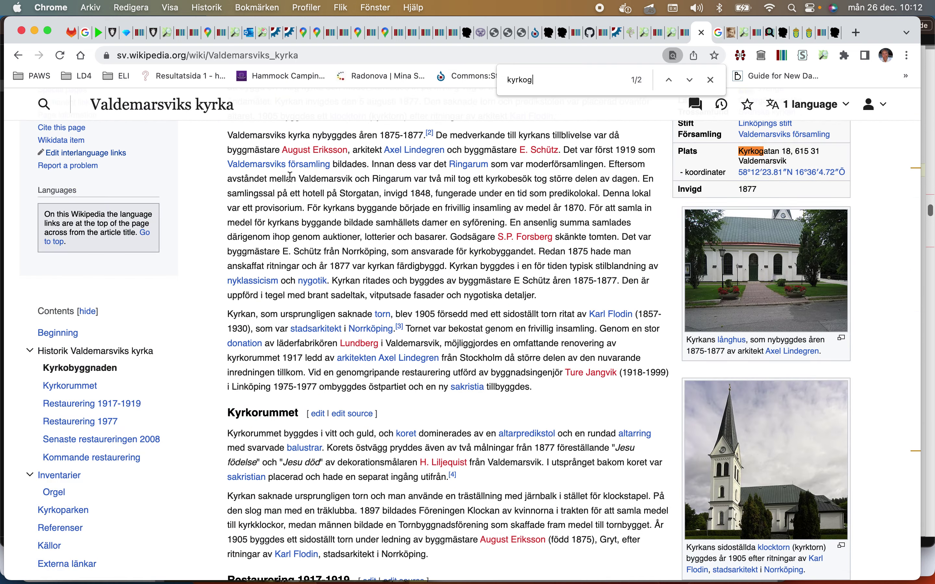
key(Return)
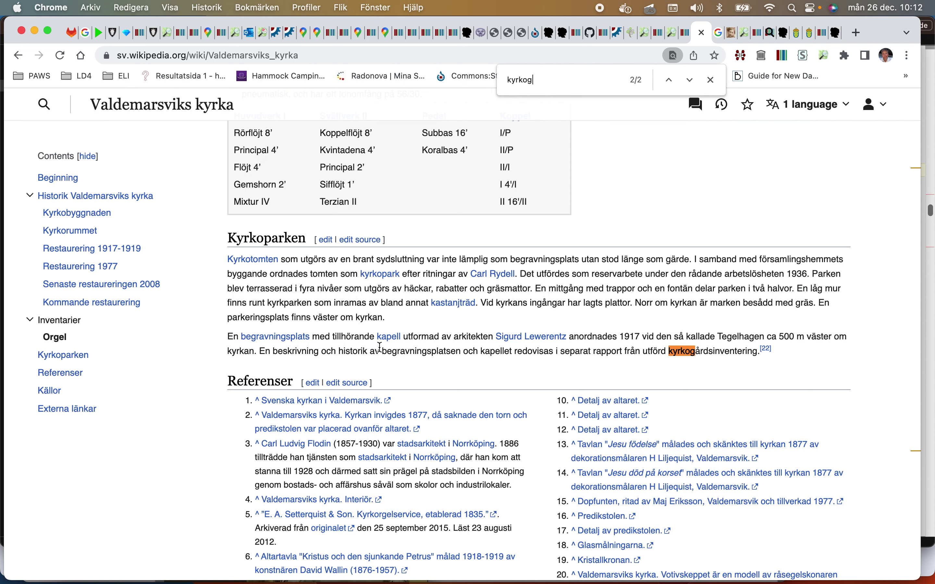
Step: Follow the footnote on the churchyard inventory to reference 22 and open its Kringla page on Valdemarsviks kyrka
click(766, 350)
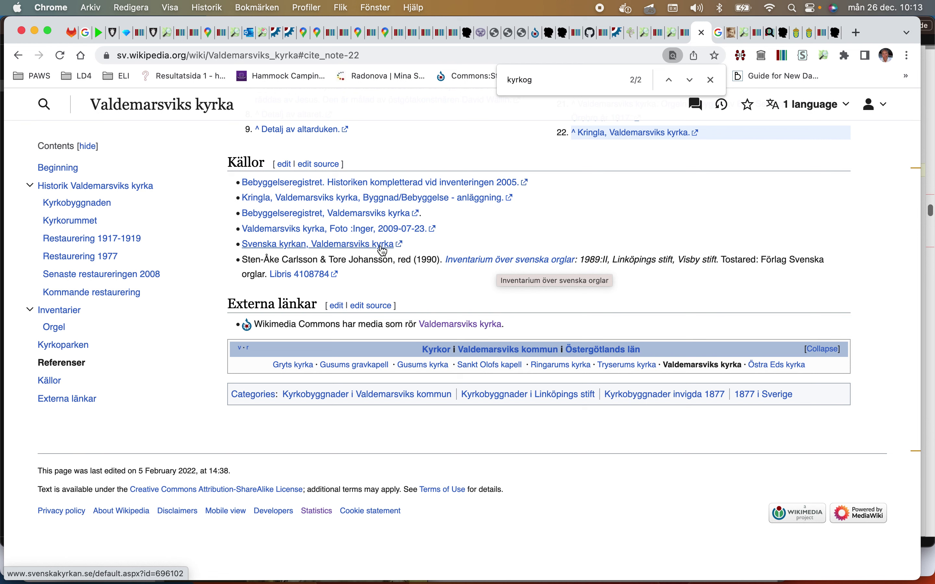
scroll(383, 251, up, 4)
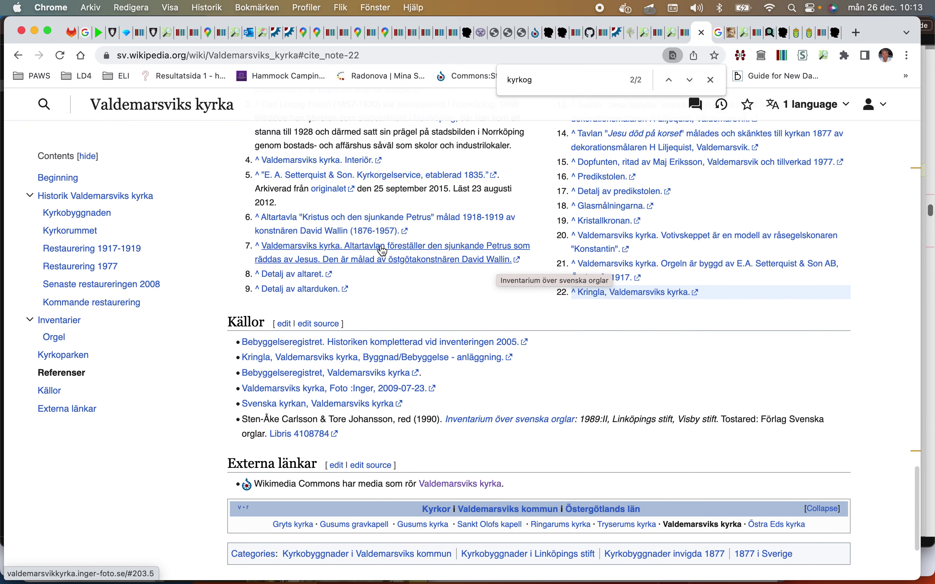
scroll(382, 251, up, 4)
scroll(425, 275, down, 3)
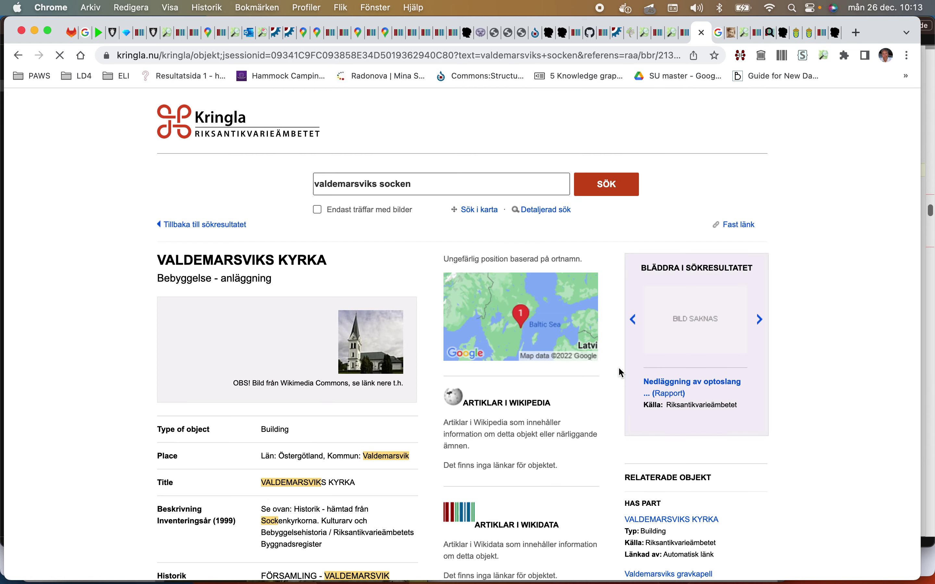
Step: Look through the Kringla record and expand the full 2002 inventory description of Valdemarsviks kyrkogård
scroll(619, 372, down, 6)
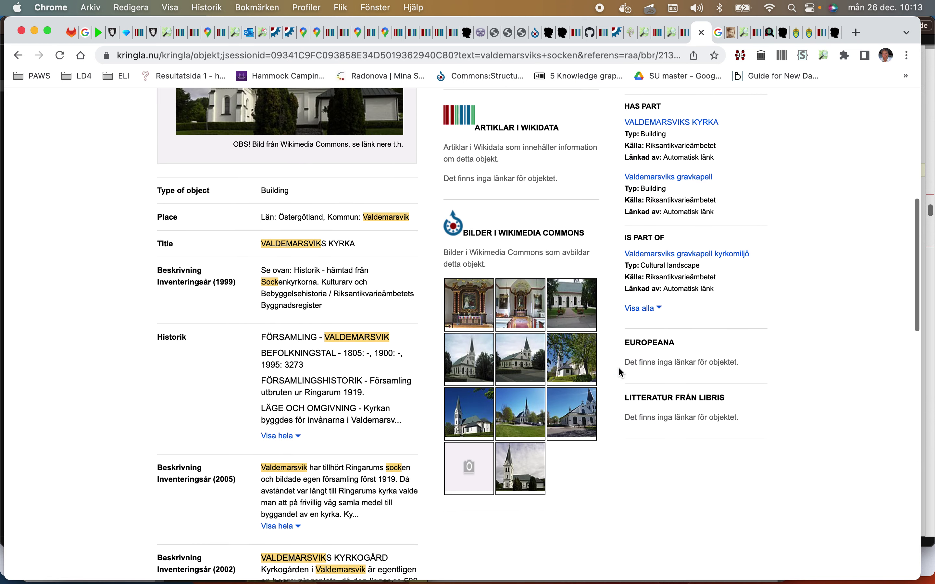
scroll(619, 369, down, 8)
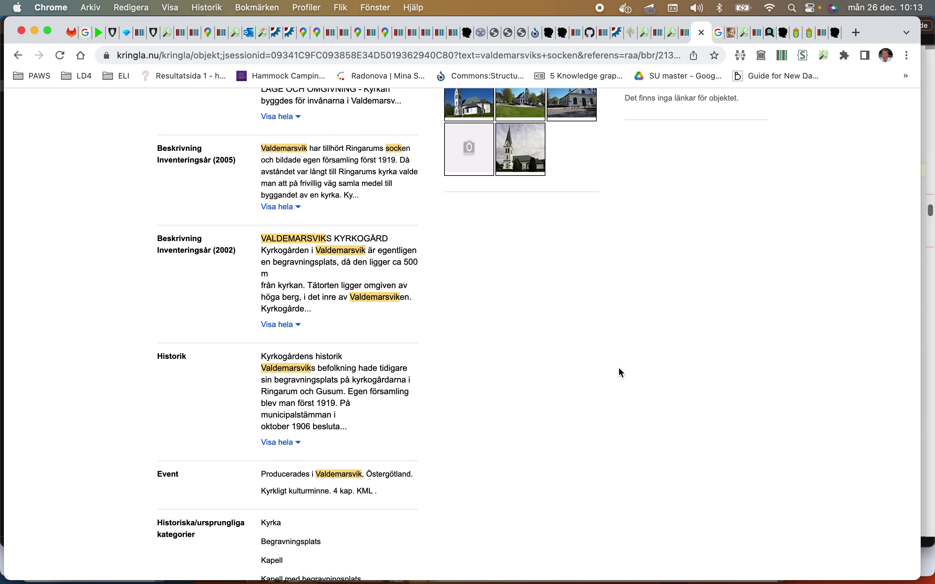
click(297, 326)
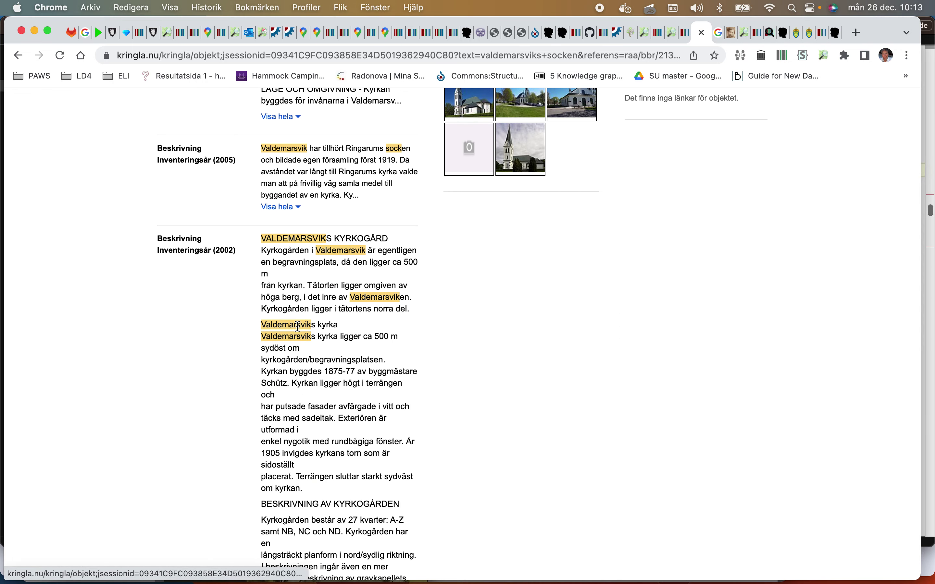
scroll(365, 333, up, 5)
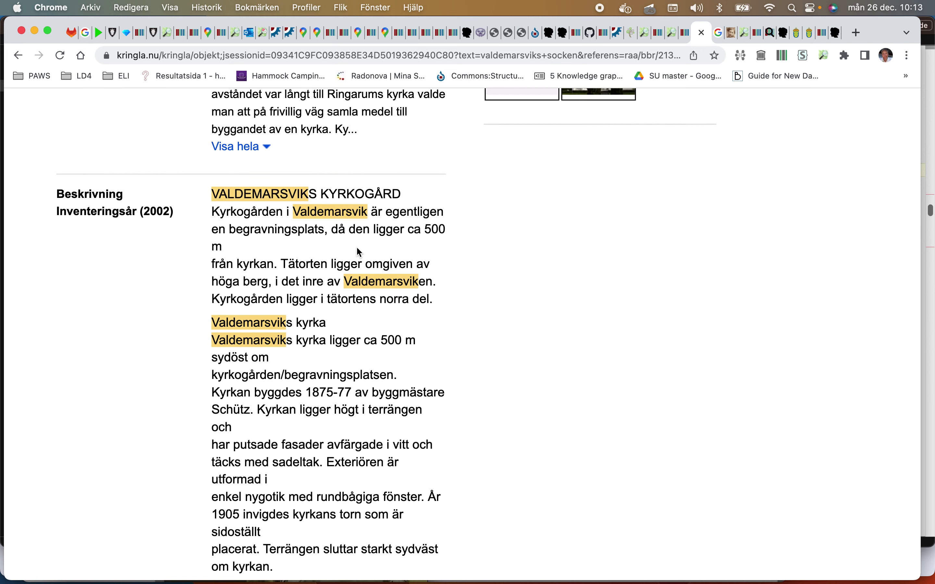
Step: Read the expanded churchyard description, including its enclosure, entrances, vegetation and quarters, down to the record's classification and source details
scroll(358, 251, down, 10)
scroll(357, 251, down, 15)
scroll(357, 249, down, 20)
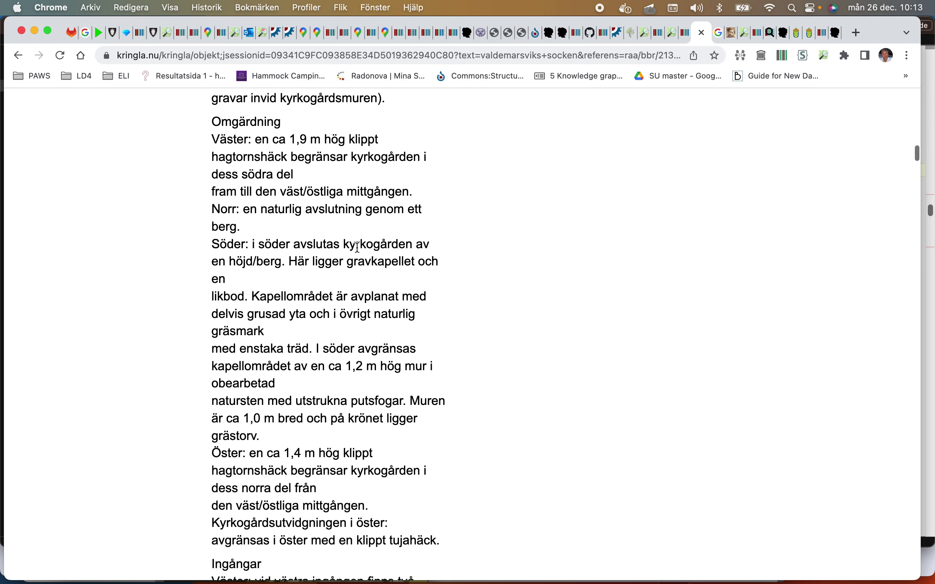
scroll(358, 248, down, 2)
scroll(358, 250, down, 20)
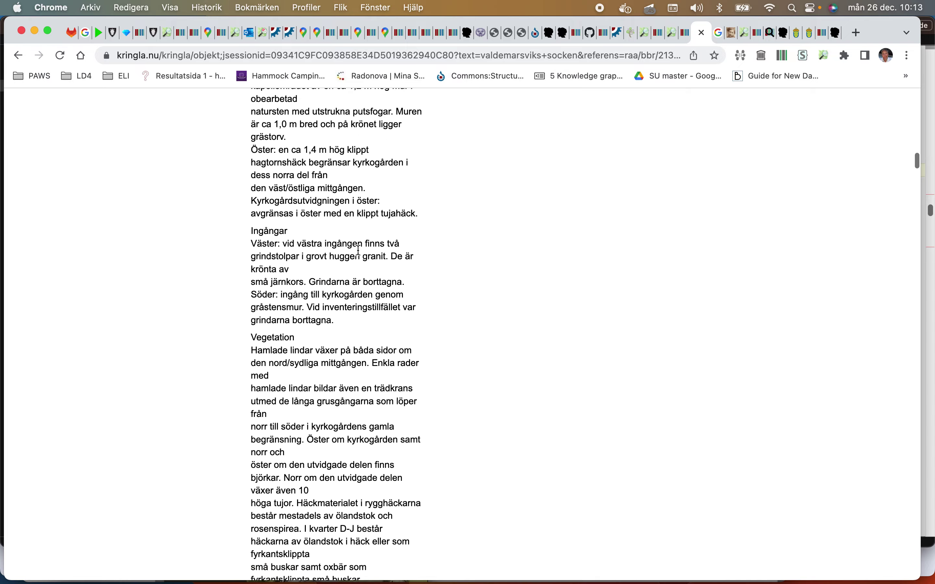
scroll(359, 250, down, 1)
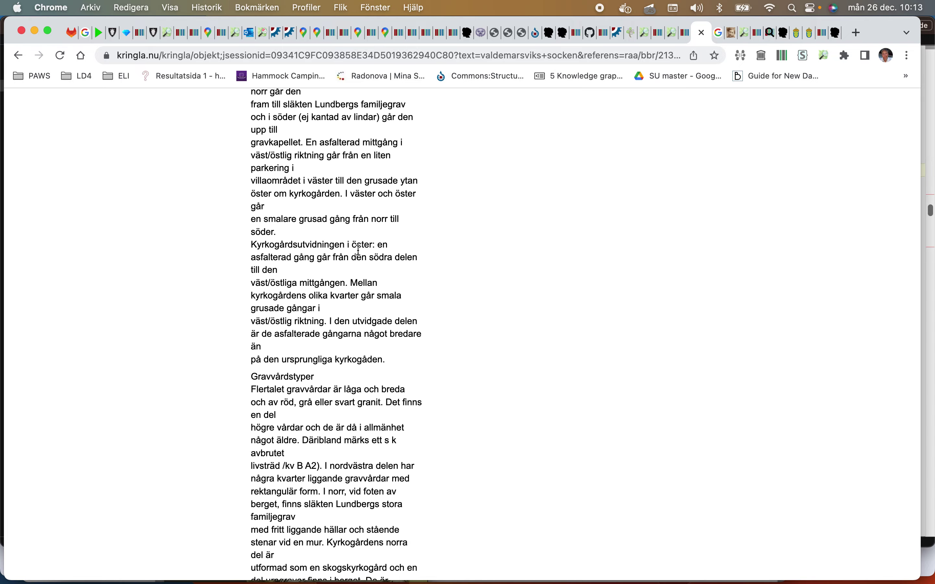
scroll(358, 250, down, 20)
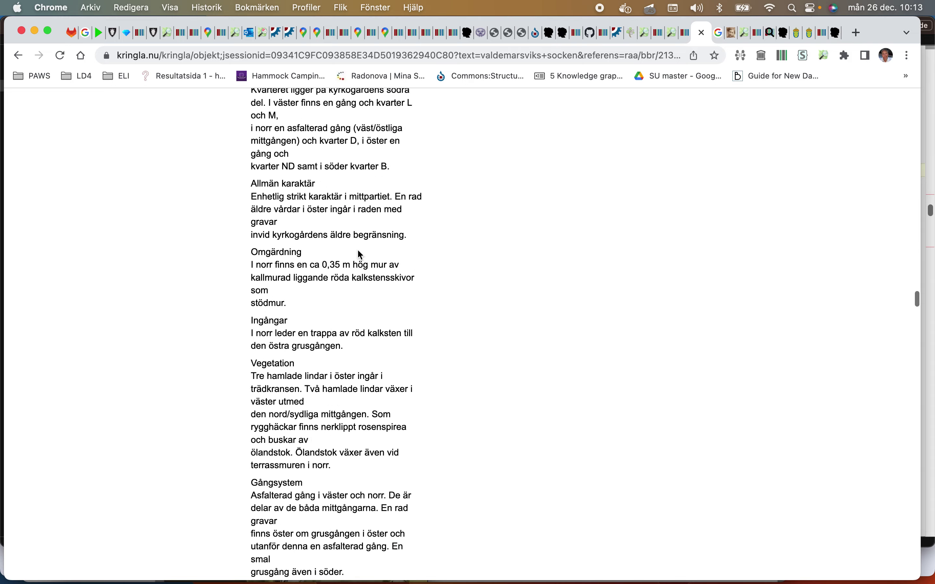
scroll(358, 250, down, 10)
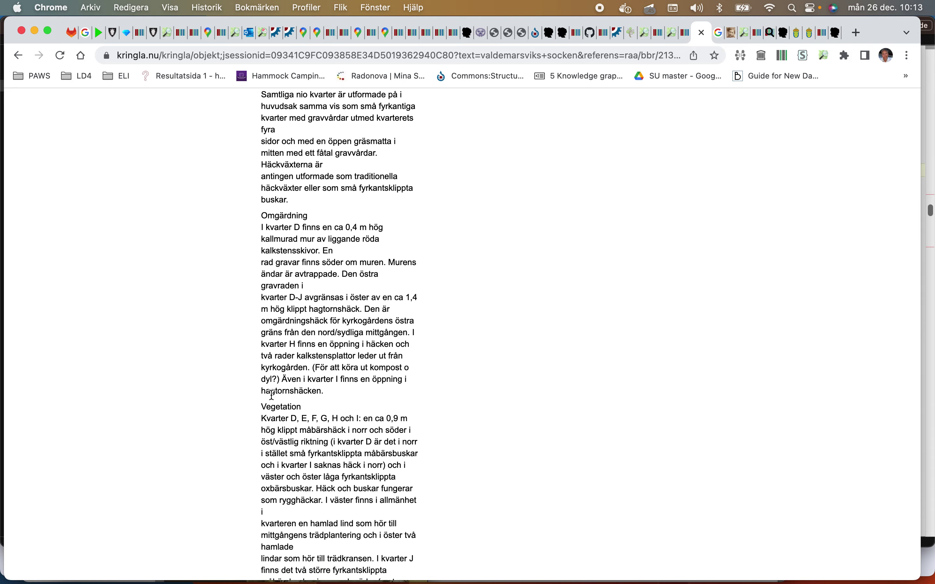
scroll(337, 368, down, 15)
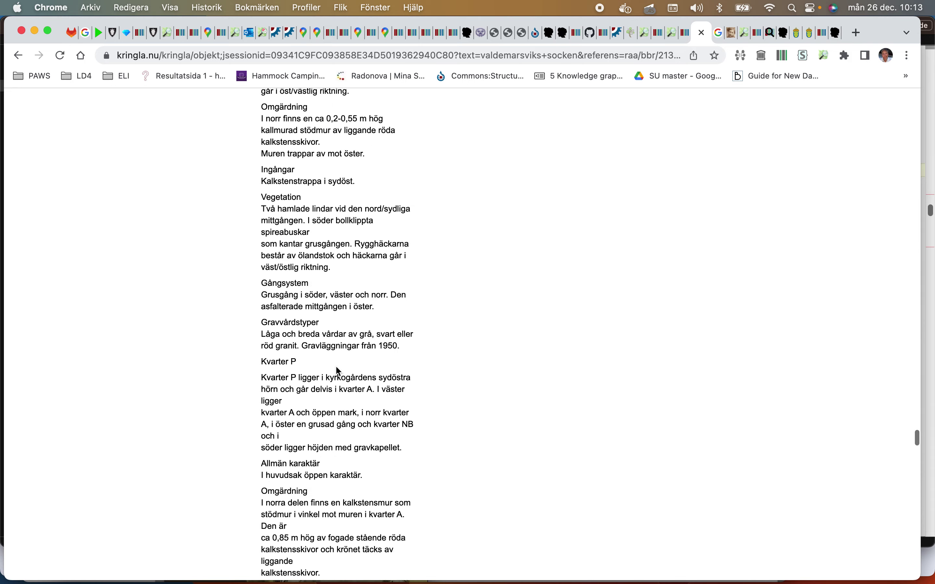
scroll(337, 367, down, 15)
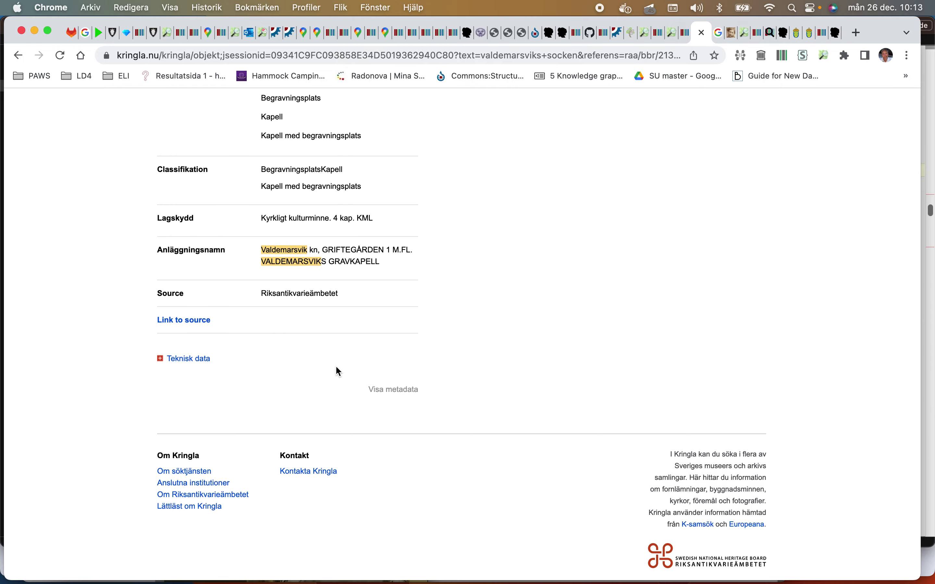
Step: Open the record's source in Bebyggelseregistret, look over the facility's history and display its list of documents
click(203, 322)
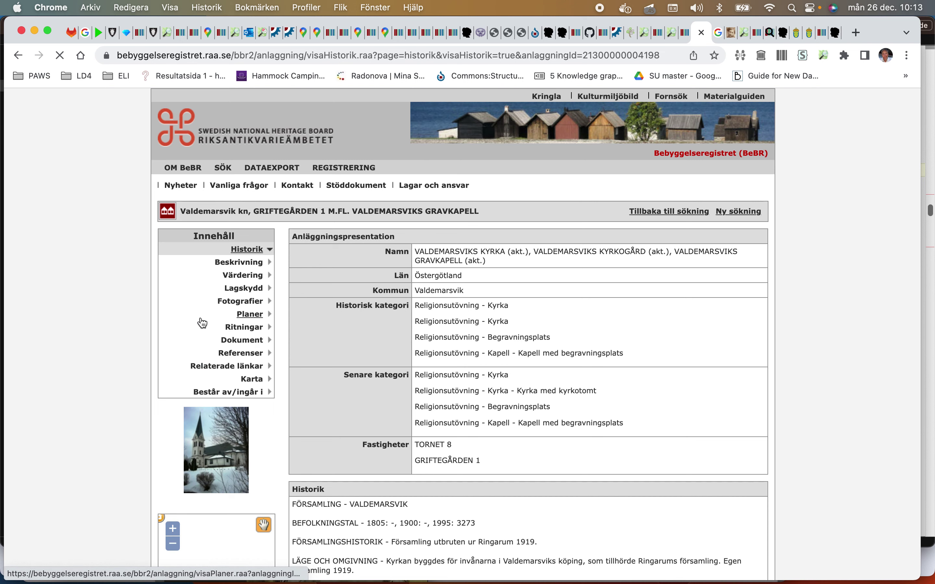
scroll(202, 322, down, 5)
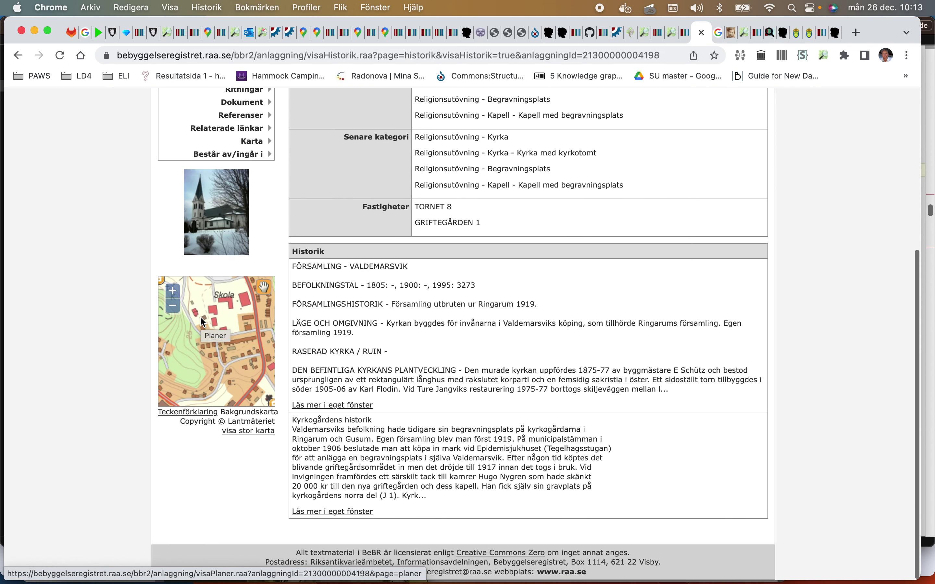
scroll(200, 317, up, 3)
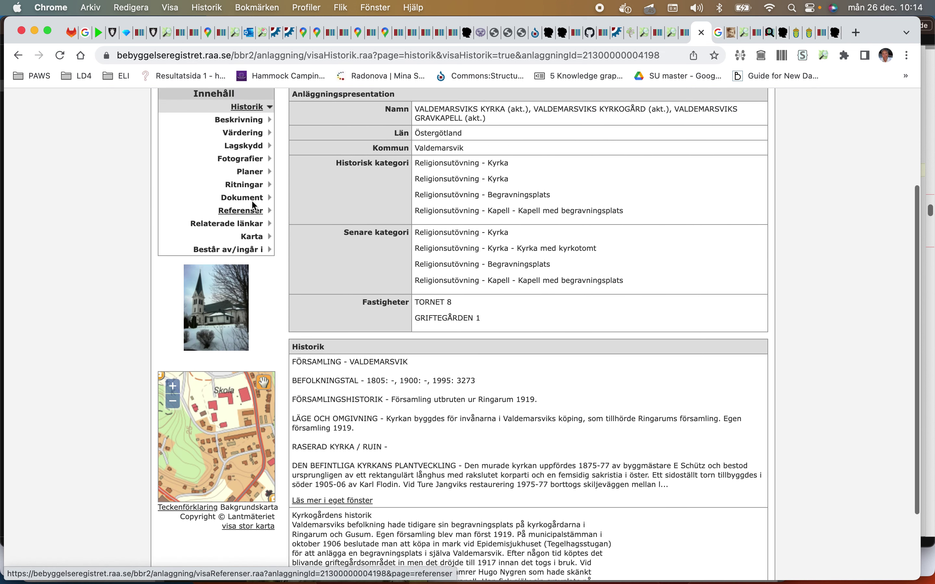
click(270, 198)
scroll(259, 198, down, 4)
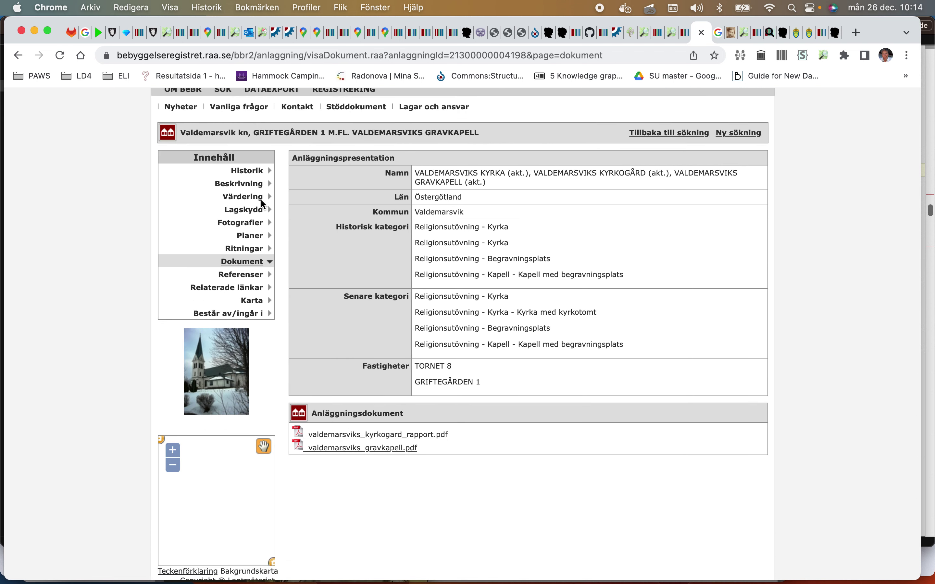